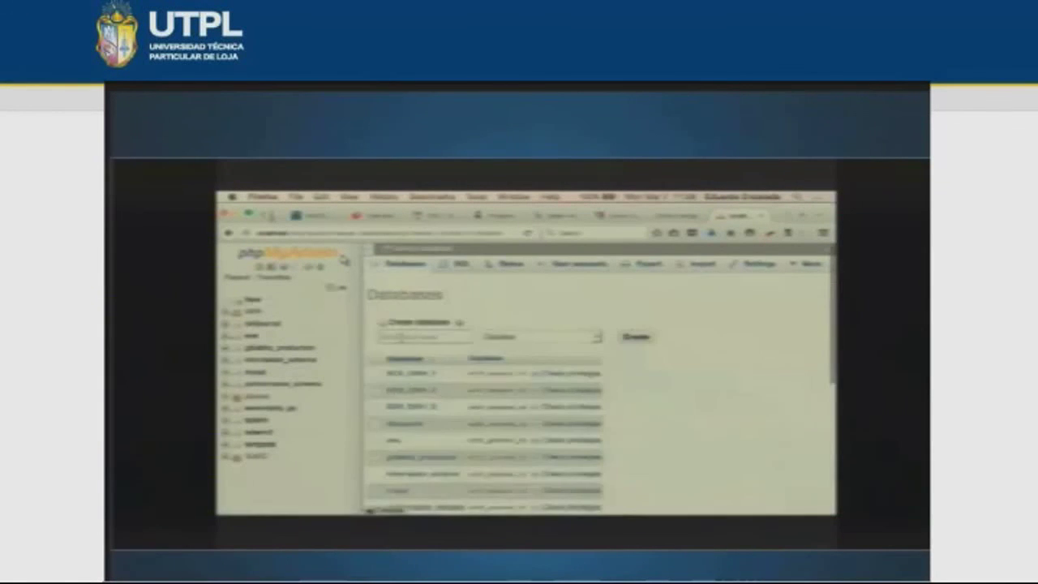
# - Enter 'atm' as the new database name and choose utf8_general_ci collation
pyautogui.write('a')
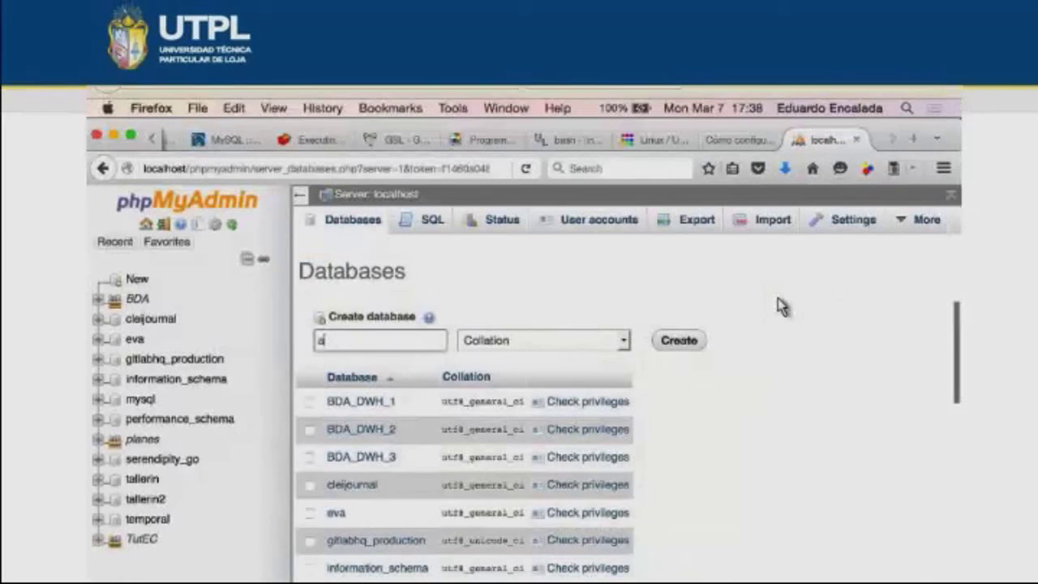
pyautogui.write('tm')
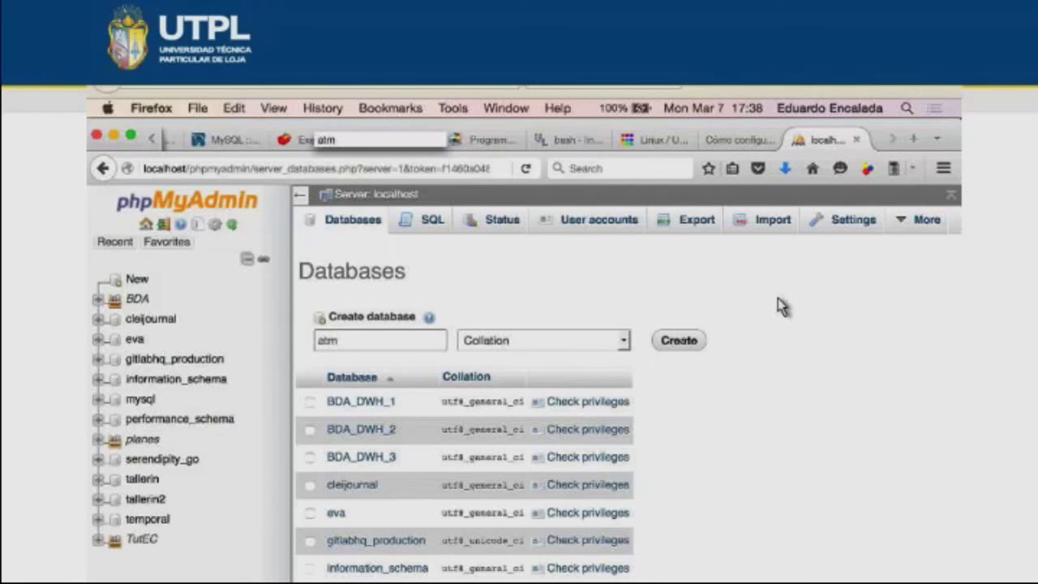
pyautogui.press('Tab')
pyautogui.press('space')
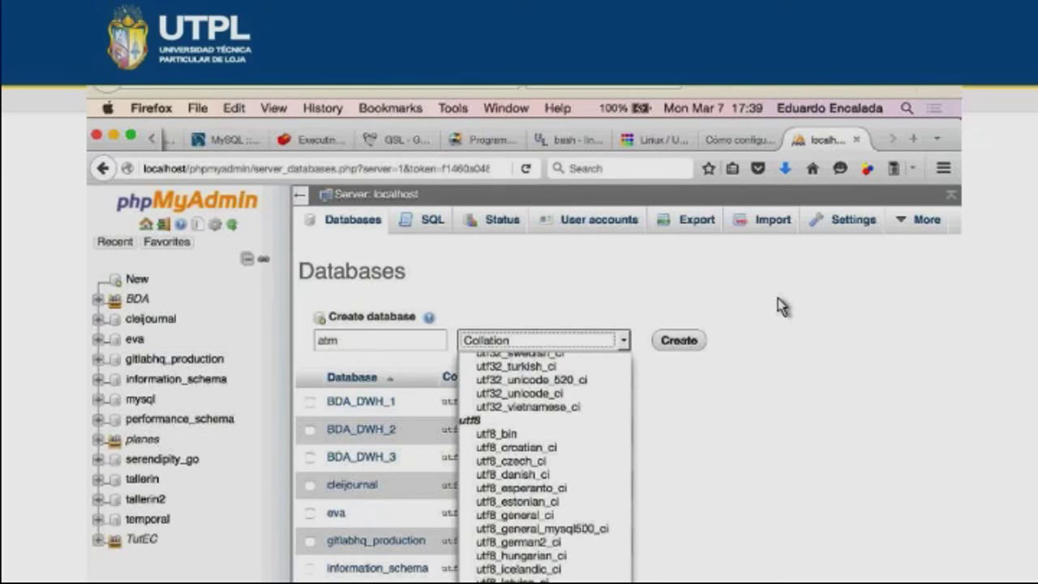
pyautogui.write('utf8_general_ci')
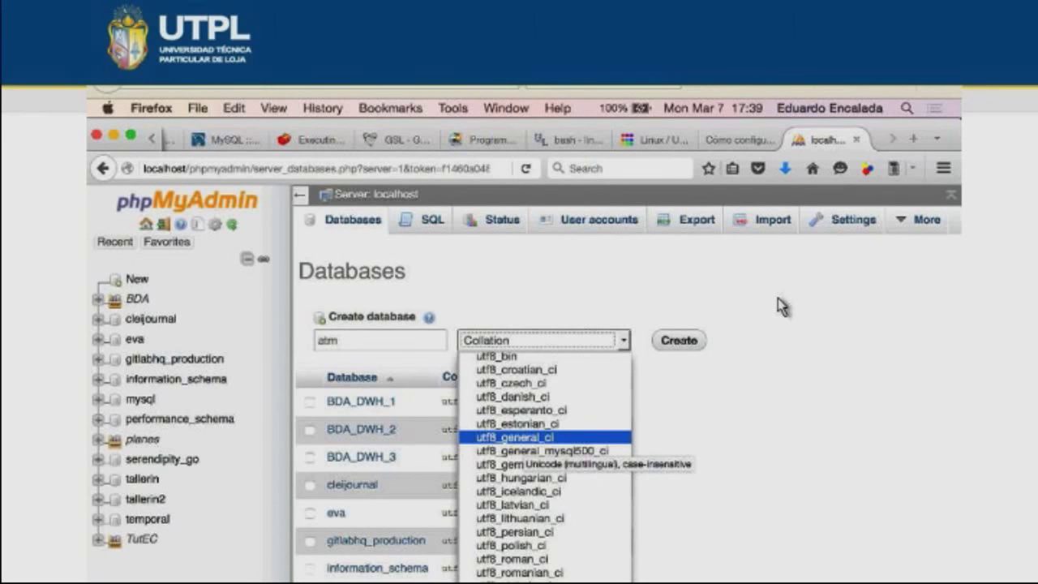
pyautogui.press('Return')
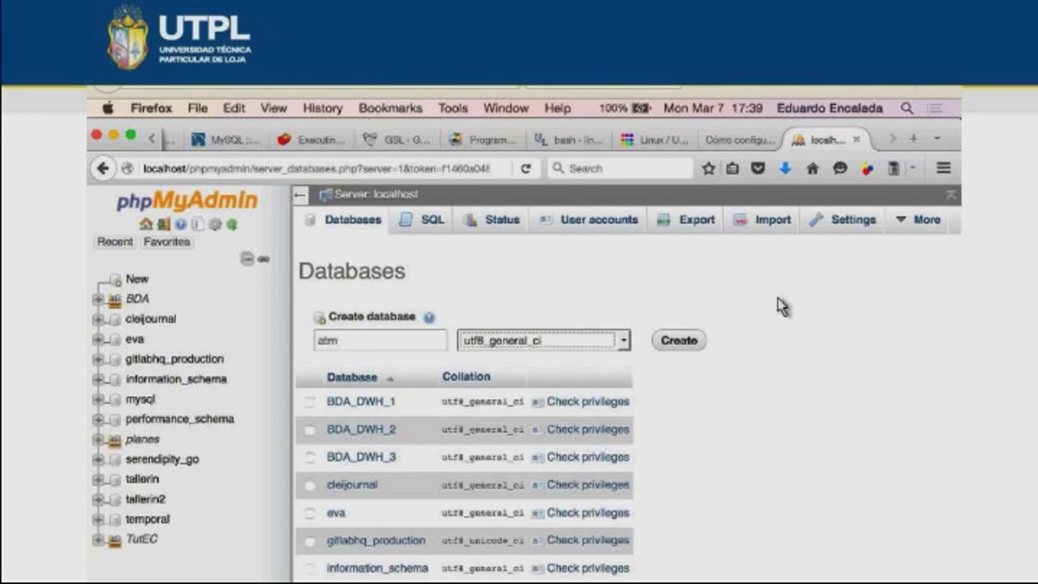
pyautogui.press('Tab')
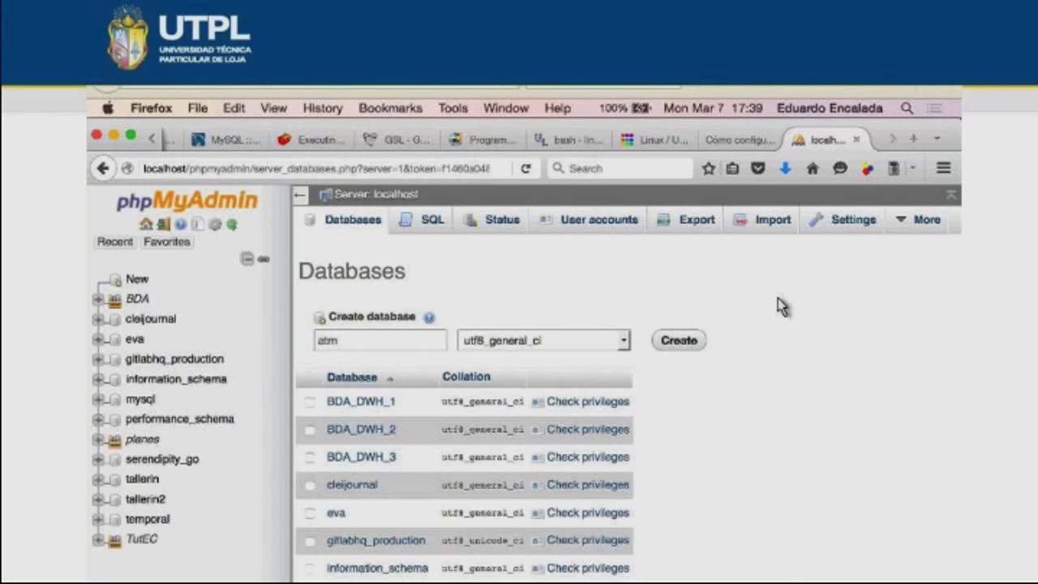
# - Create the atm database with utf8_general_ci collation
pyautogui.press('Return')
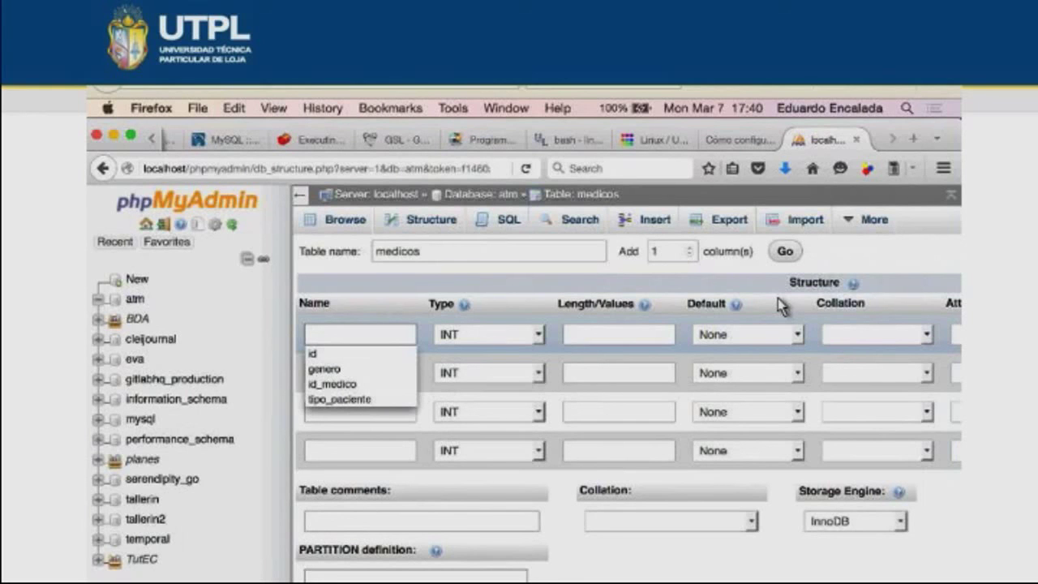
# - Enter id, nombre and nro_registro as the first three column names of medicos
pyautogui.write('id')
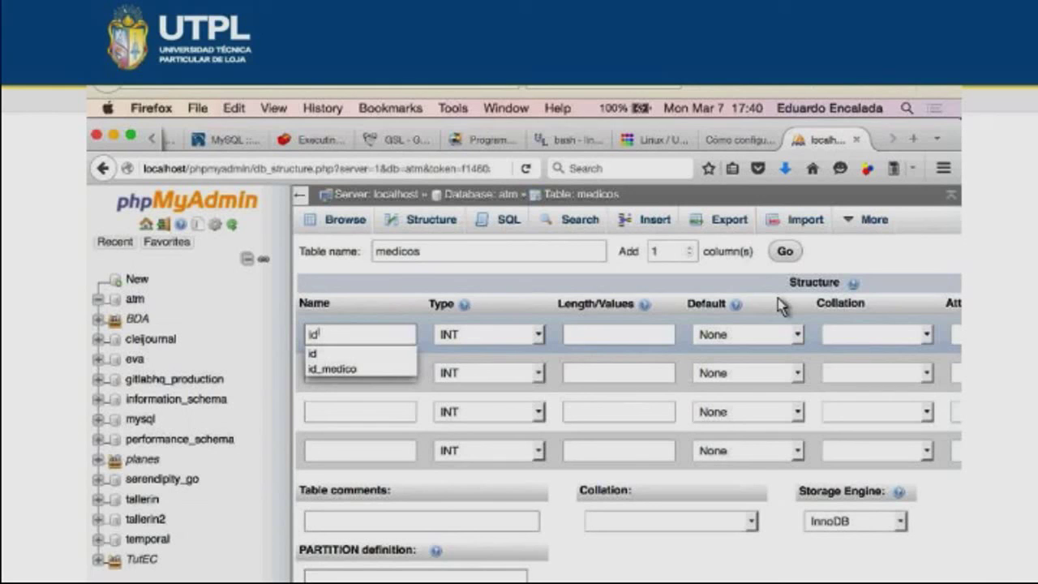
pyautogui.hotkey('ctrl', 'Down')
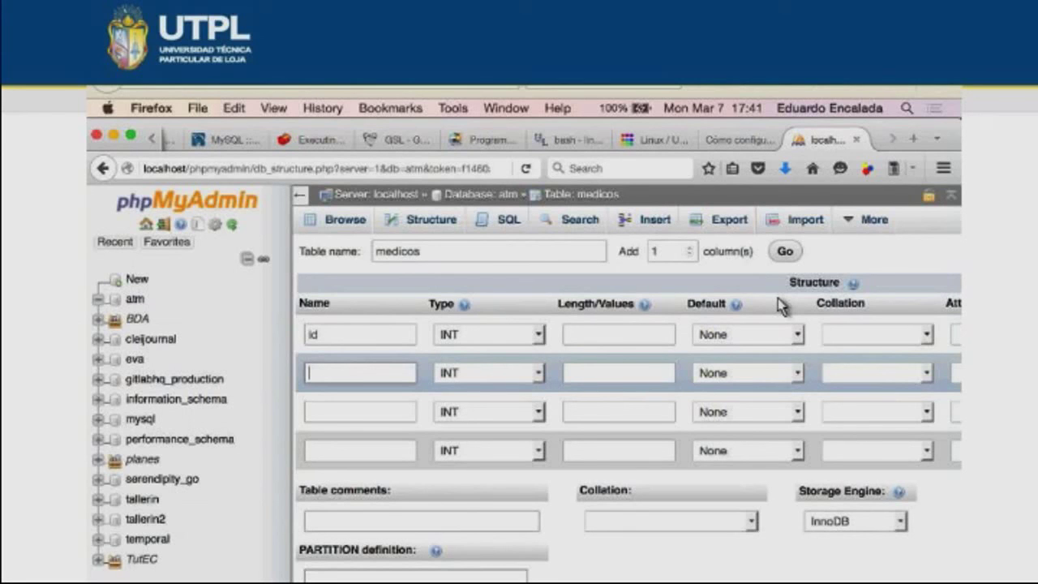
pyautogui.write('nombre')
pyautogui.hotkey('ctrl', 'Down')
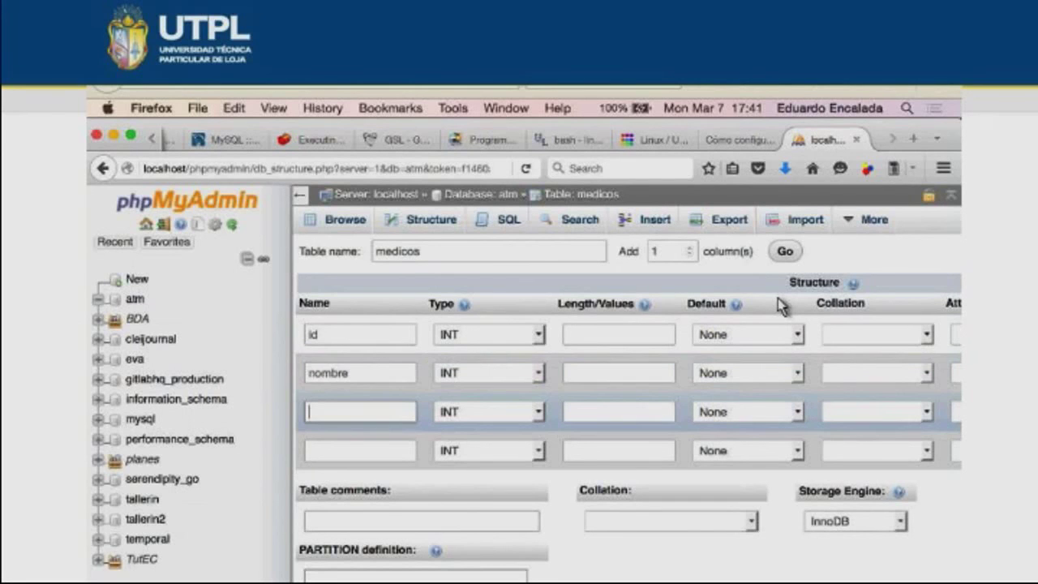
pyautogui.write('nro')
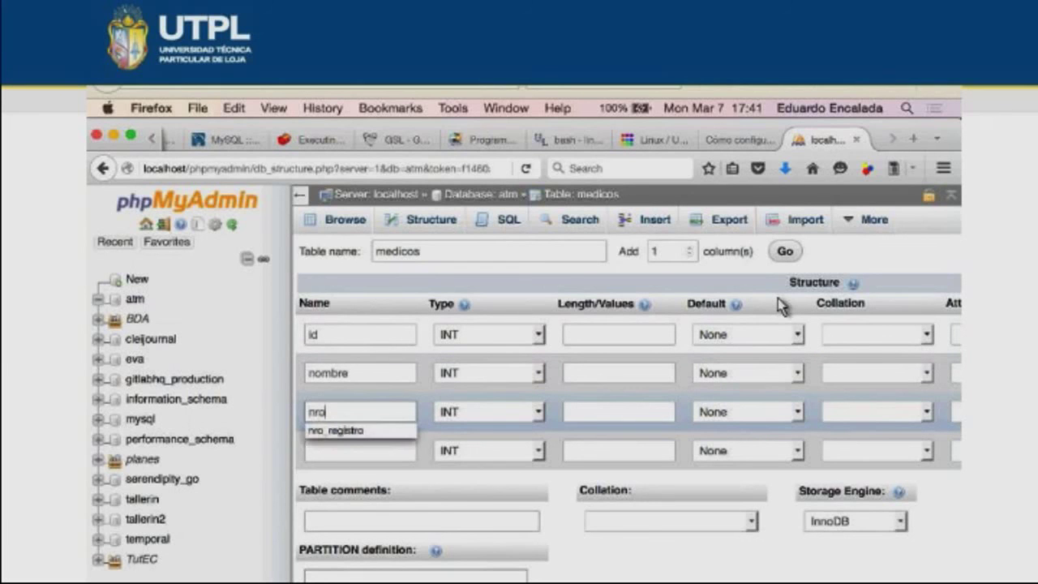
pyautogui.write('_registro')
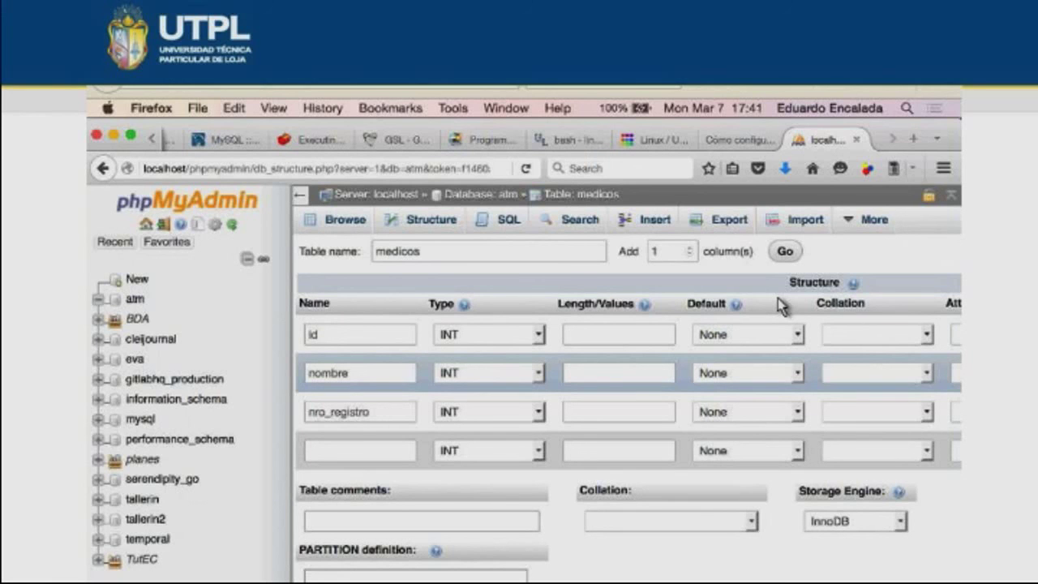
# - Give nombre type VARCHAR length 50 and nro_registro type VARCHAR length 20
pyautogui.press('v')
pyautogui.press('Tab')
pyautogui.write('50')
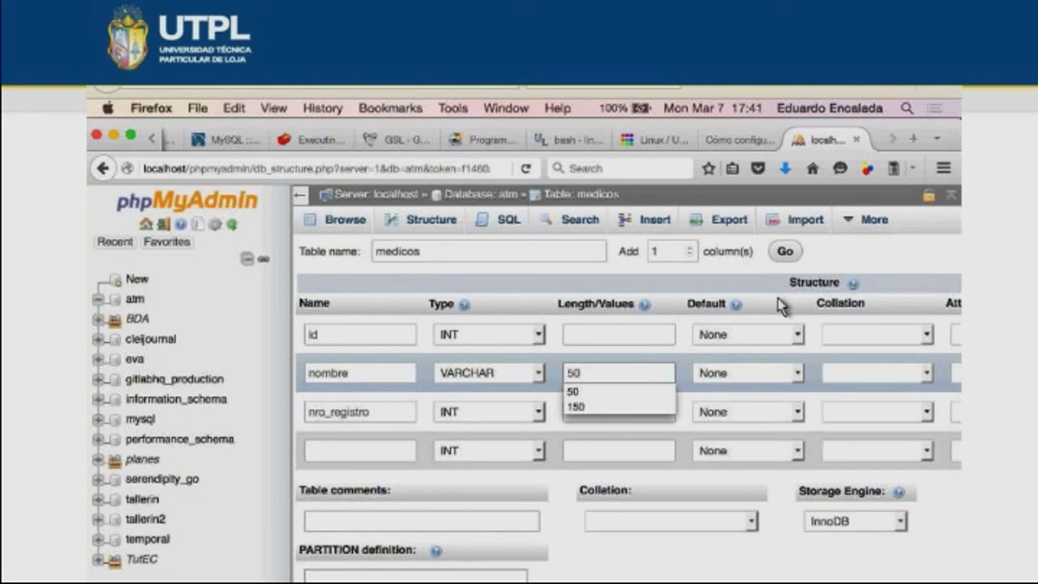
pyautogui.press('Tab')
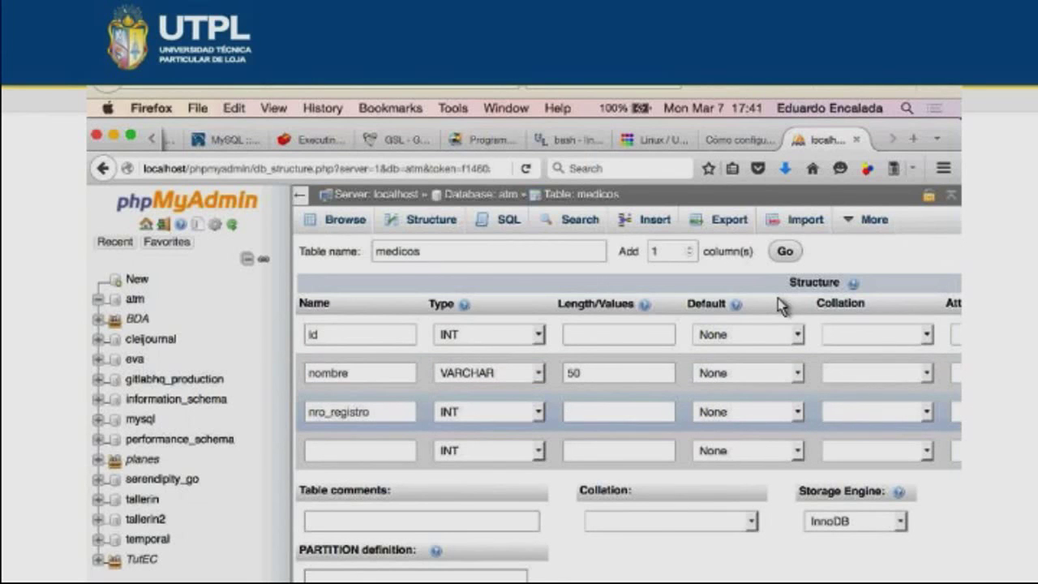
pyautogui.hotkey('alt', 'Down')
pyautogui.press('v')
pyautogui.press('Return')
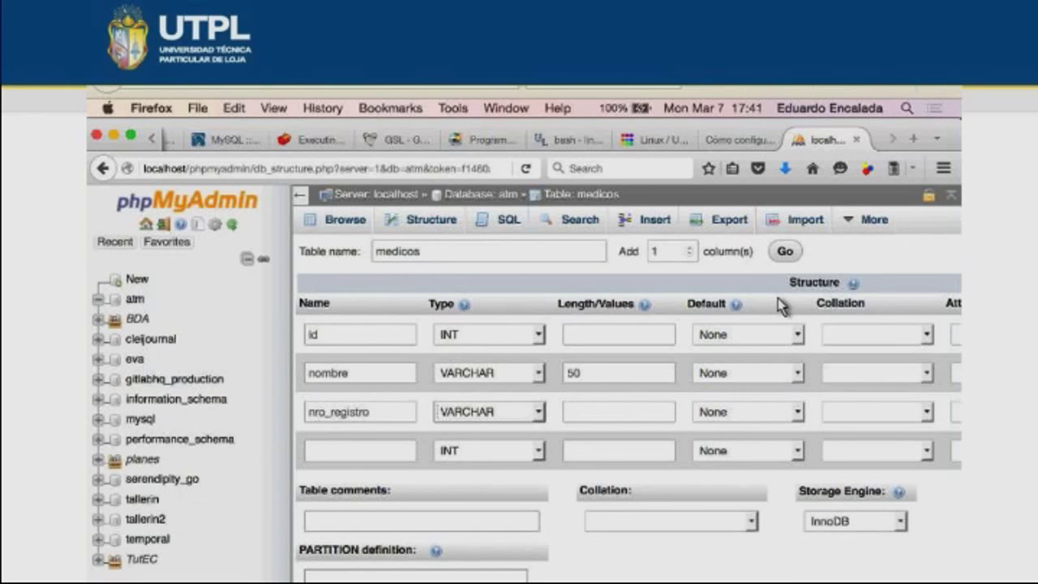
pyautogui.press('Tab')
pyautogui.write('2')
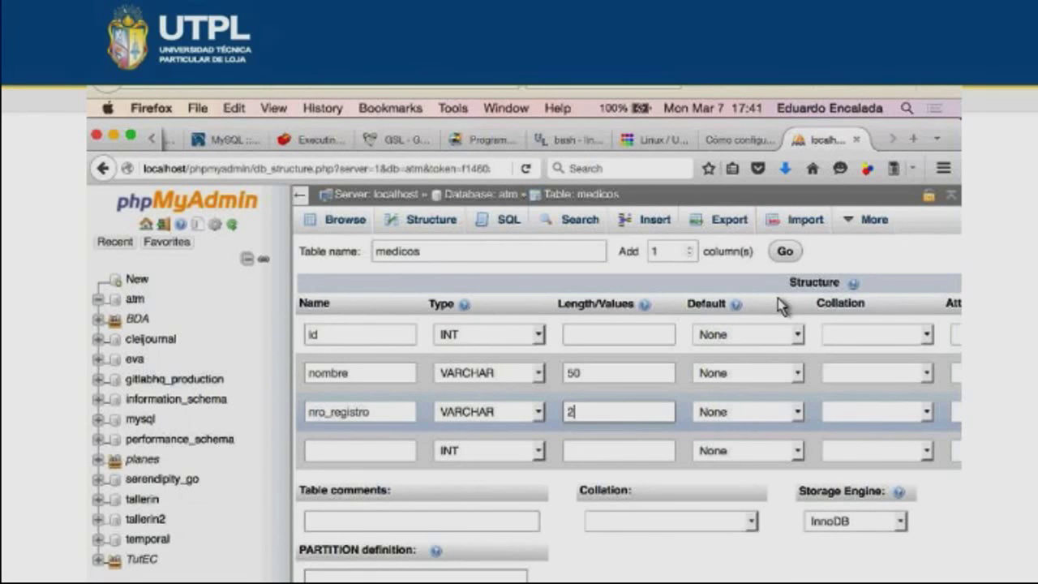
pyautogui.write('0')
pyautogui.press('Tab')
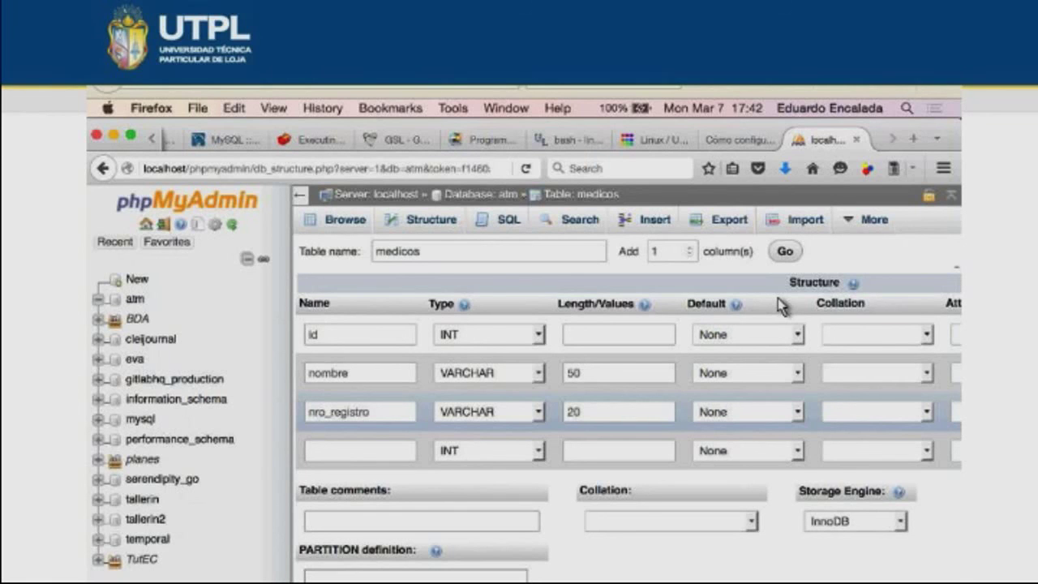
pyautogui.scroll(-2, 779, 307)
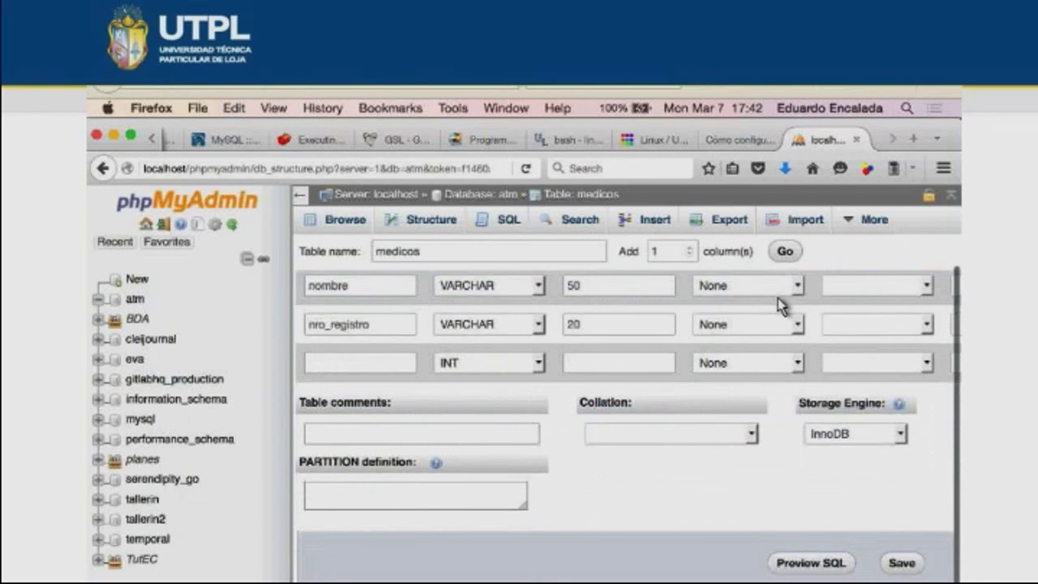
# - Save the medicos table with columns id, nombre and nro_registro
pyautogui.press('Return')
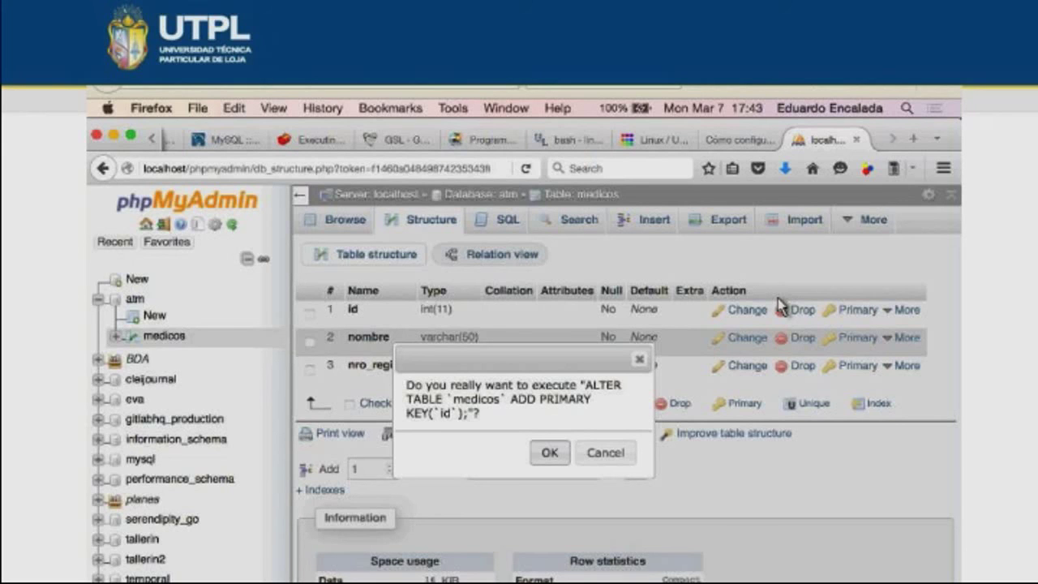
# - Confirm the ALTER TABLE that makes id the primary key of medicos
pyautogui.press('Return')
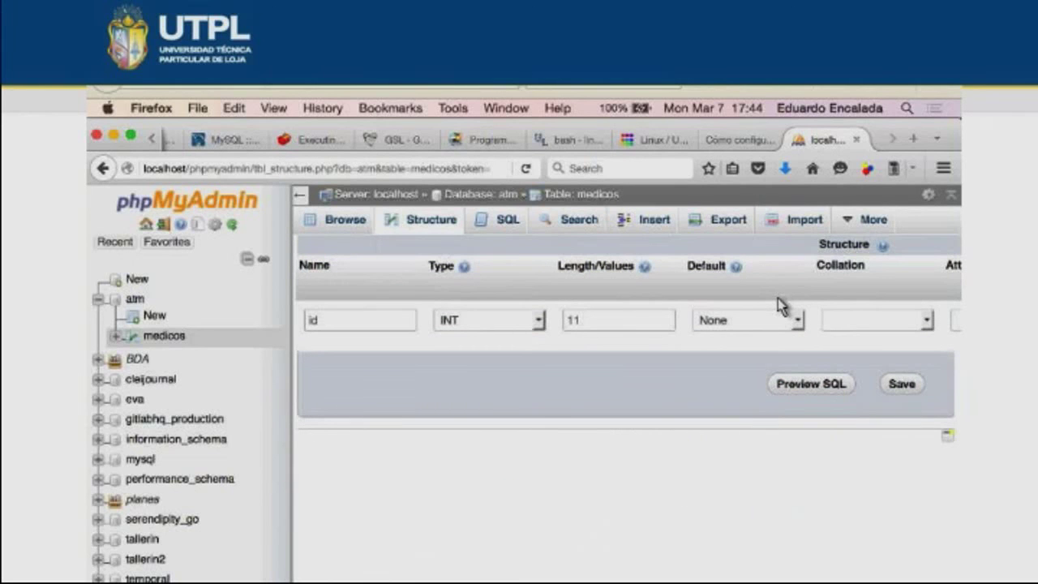
# - Scroll the medicos id column's edit form to reach the A_I auto-increment option
pyautogui.hscroll(5, 779, 306)
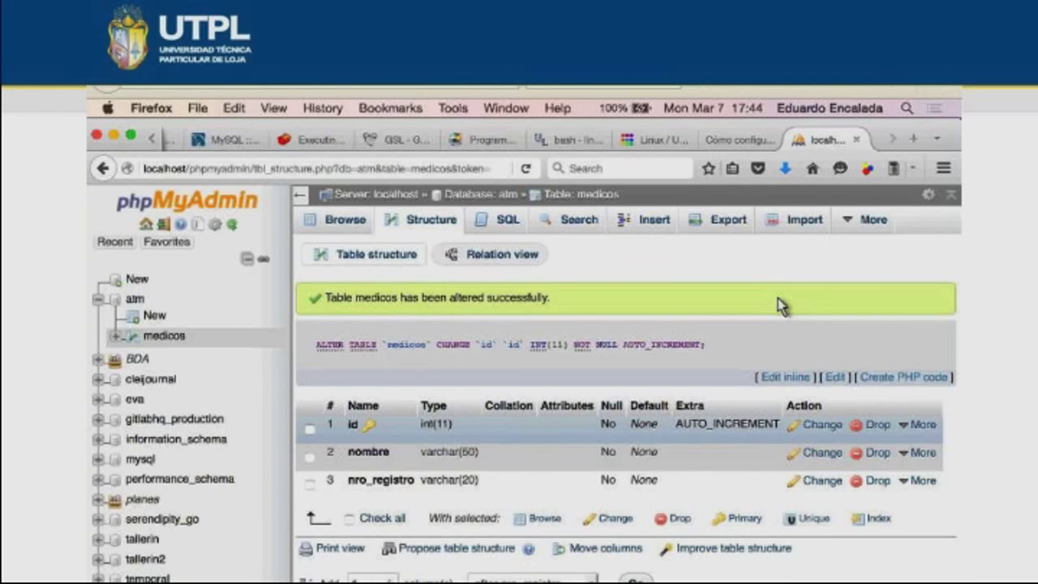
pyautogui.scroll(-2, 779, 306)
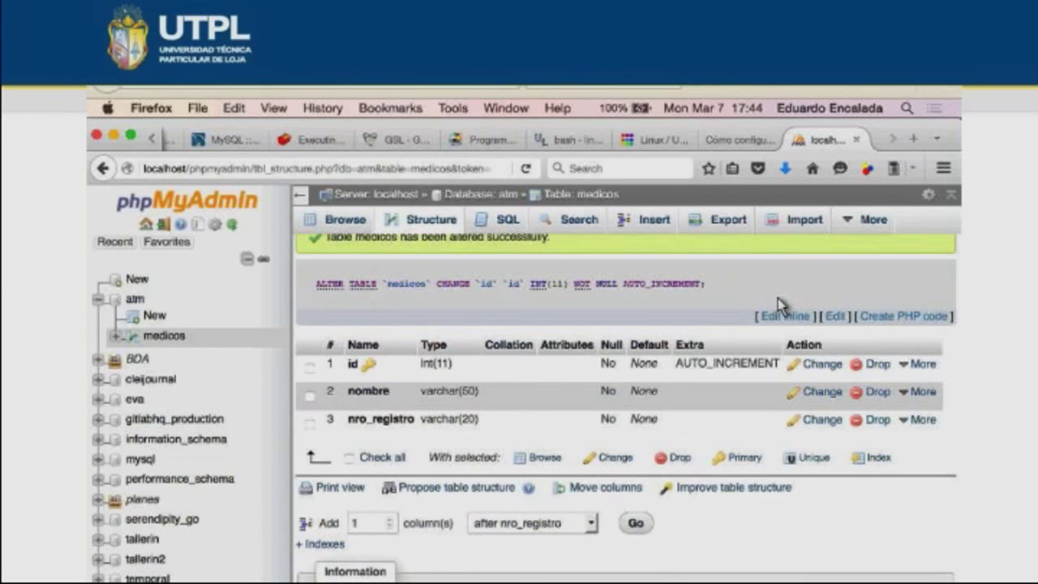
pyautogui.scroll(2, 778, 306)
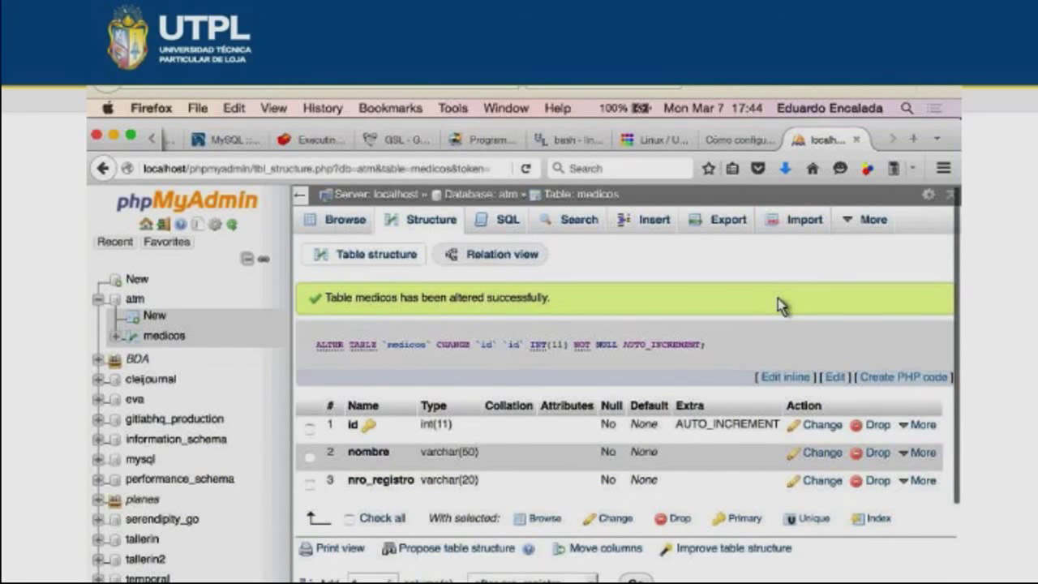
# - Name the new table 'enfermedades' and check the problem statement PDF
pyautogui.write('en')
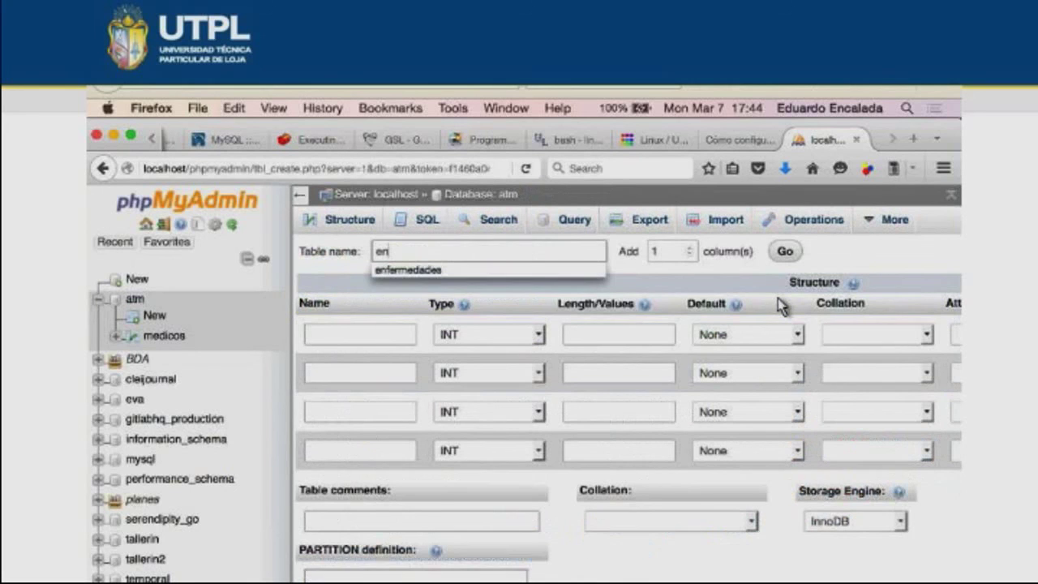
pyautogui.write('fermed')
pyautogui.write('ades')
pyautogui.press('Tab')
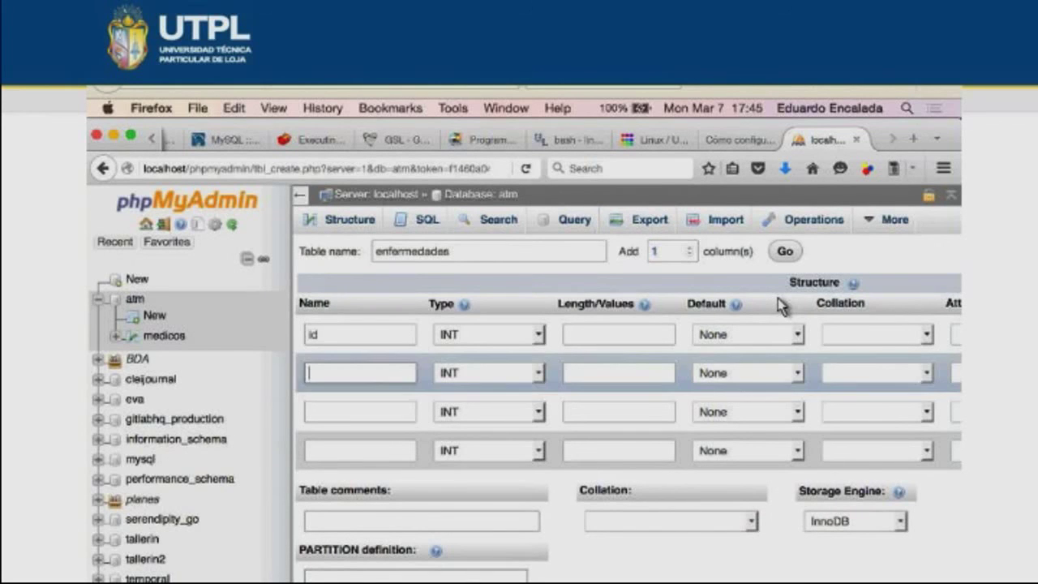
pyautogui.press('super+Tab')
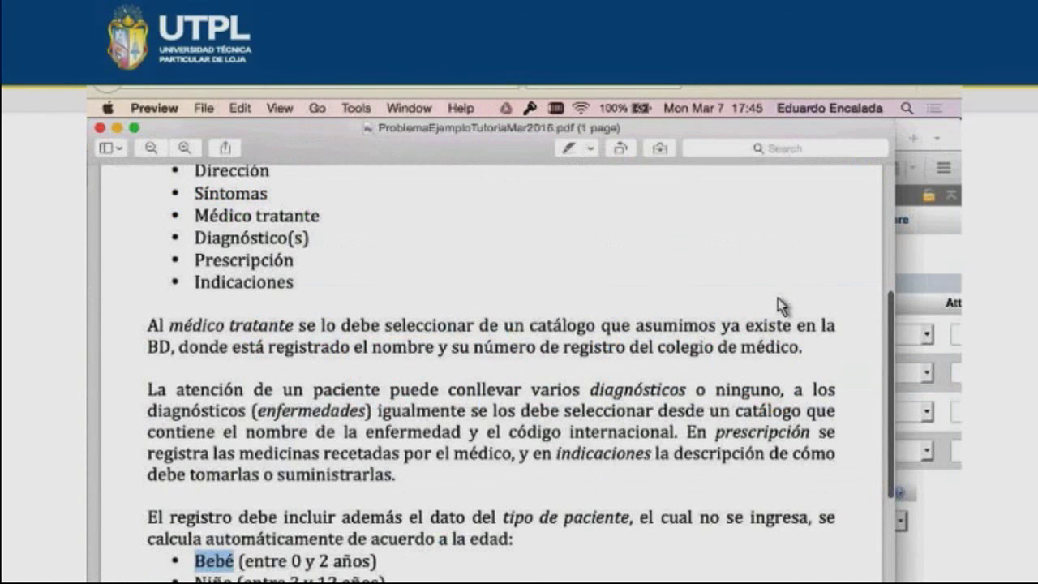
pyautogui.press('super+Tab')
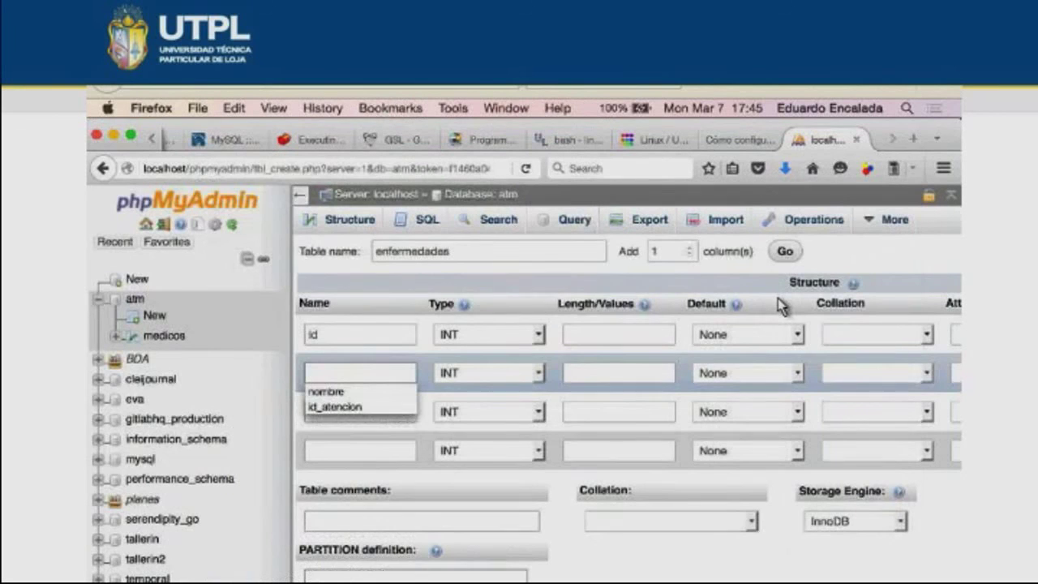
# - Define columns id INT, nombre VARCHAR(100) and codigo VARCHAR(20)
pyautogui.write('nombre')
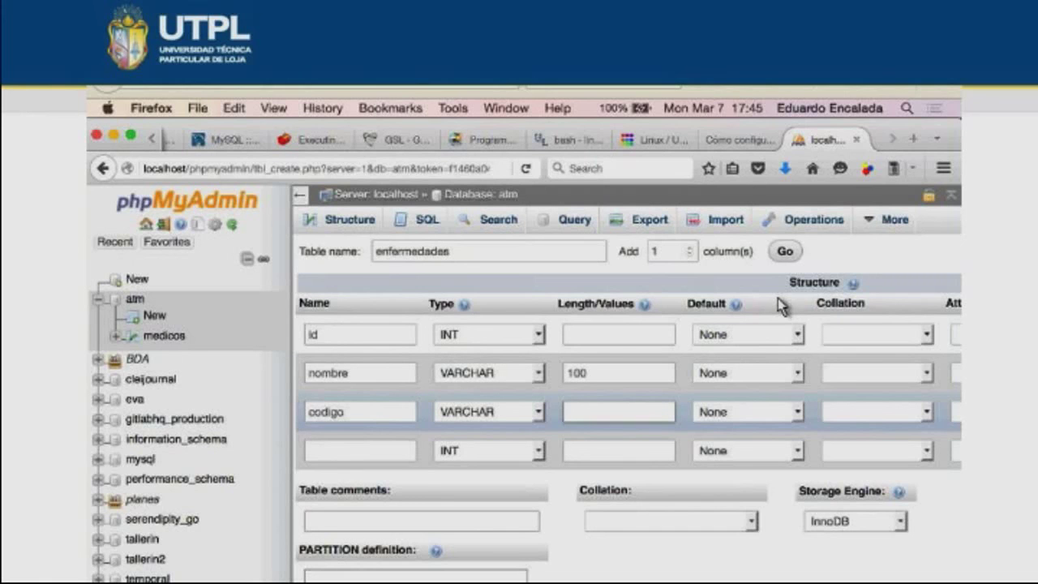
pyautogui.write('20')
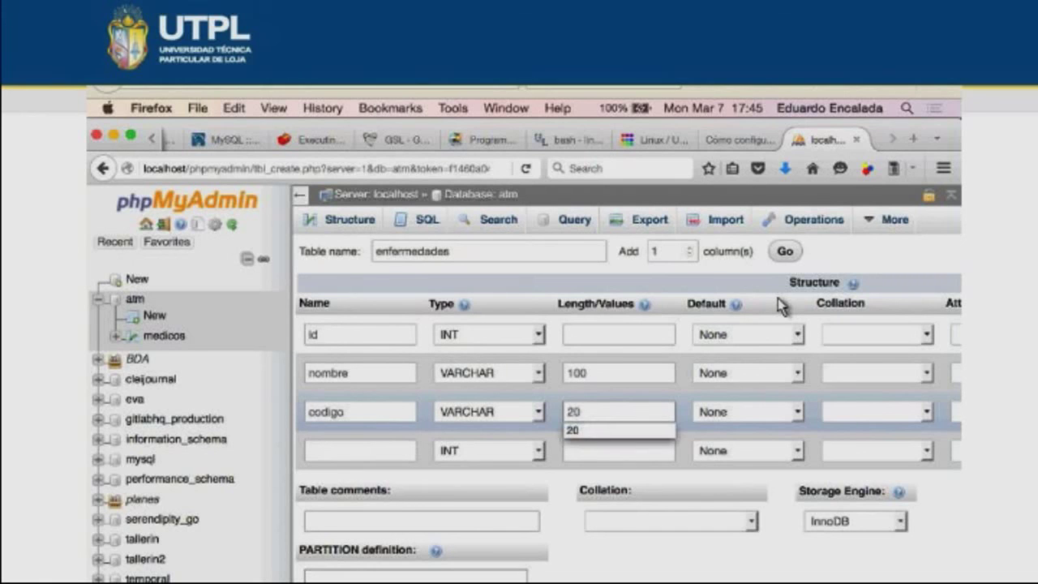
pyautogui.click(781, 307)
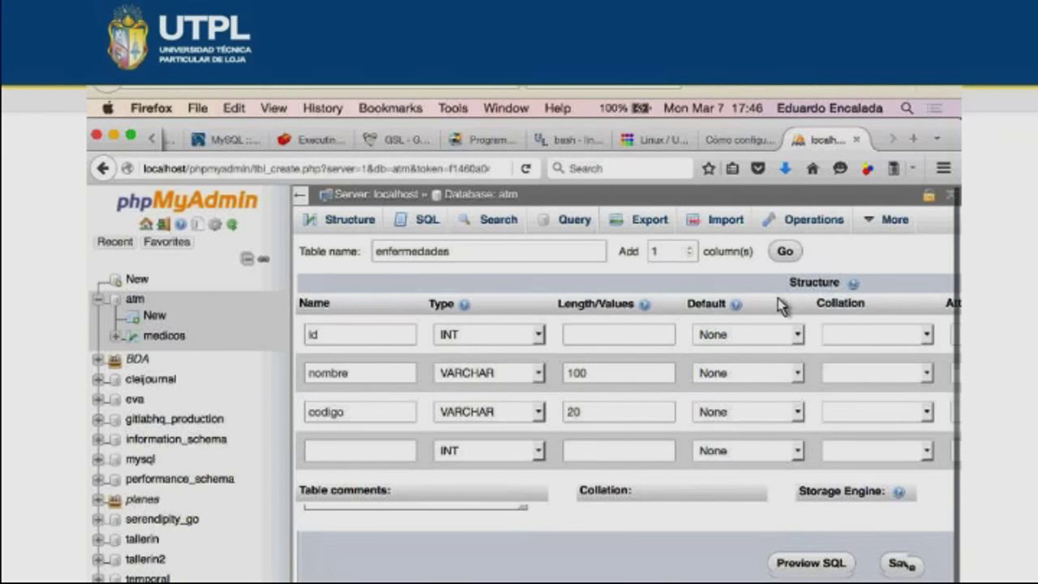
# - Save the enfermedades table and set id as its primary key
pyautogui.click(904, 563)
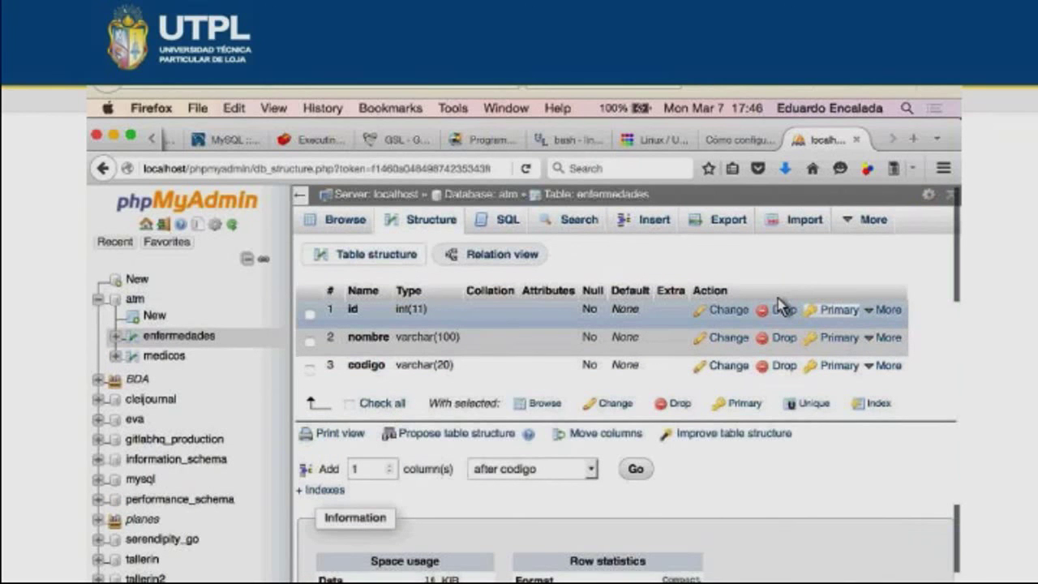
pyautogui.click(835, 309)
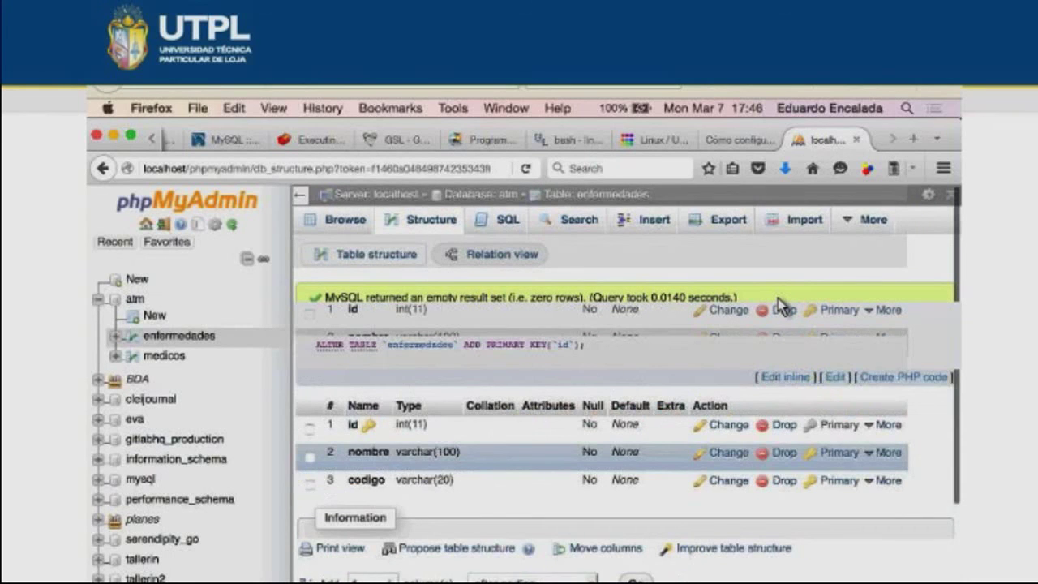
# - Make the enfermedades id column INT(11) AUTO_INCREMENT and save the change
pyautogui.click(779, 305)
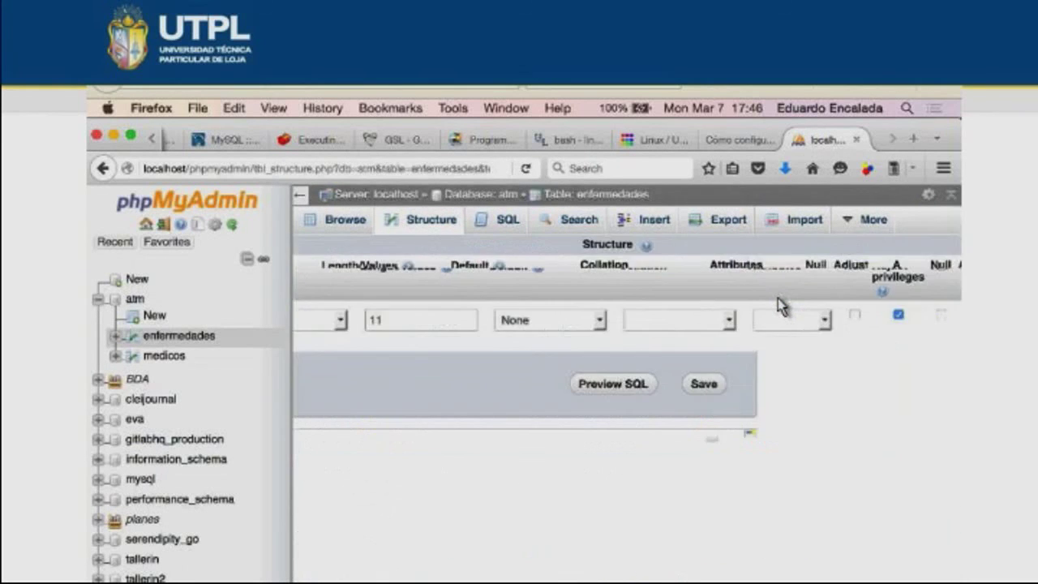
pyautogui.hscroll(2, 778, 306)
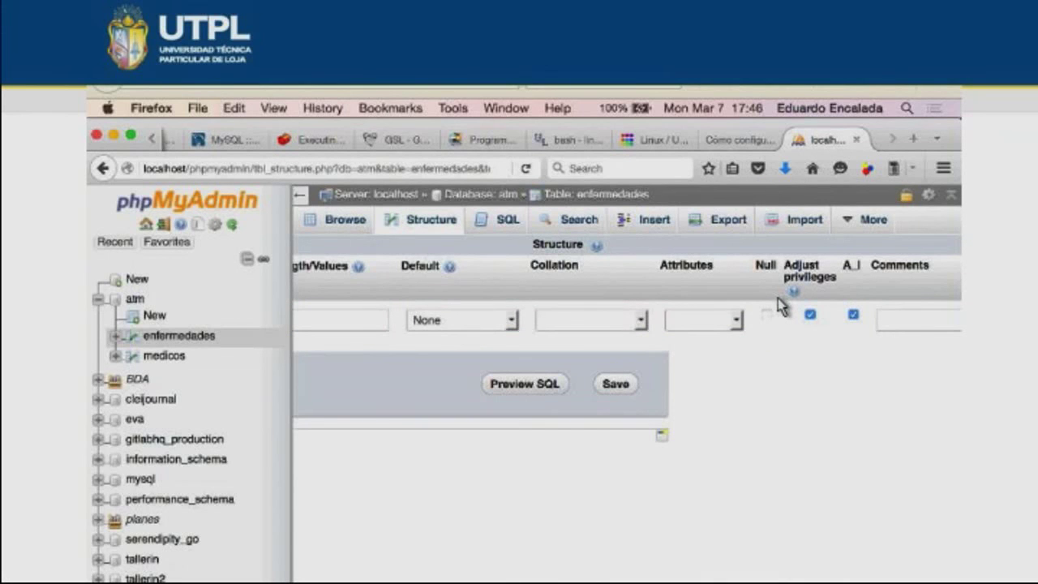
pyautogui.press('Return')
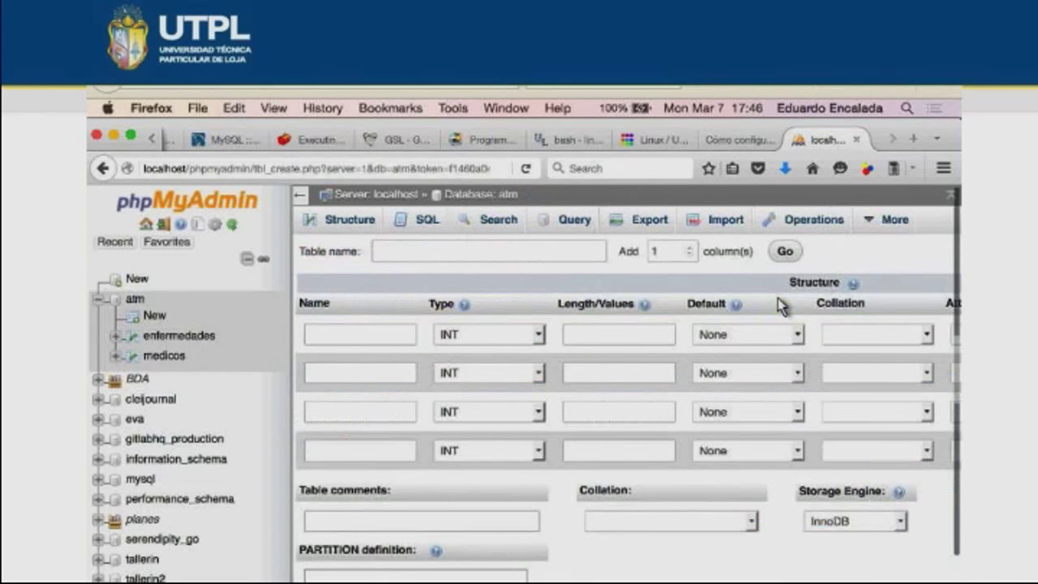
# - Name the table atenciones_medicas and add 8 more column rows to the form
pyautogui.write('atenciones_medica')
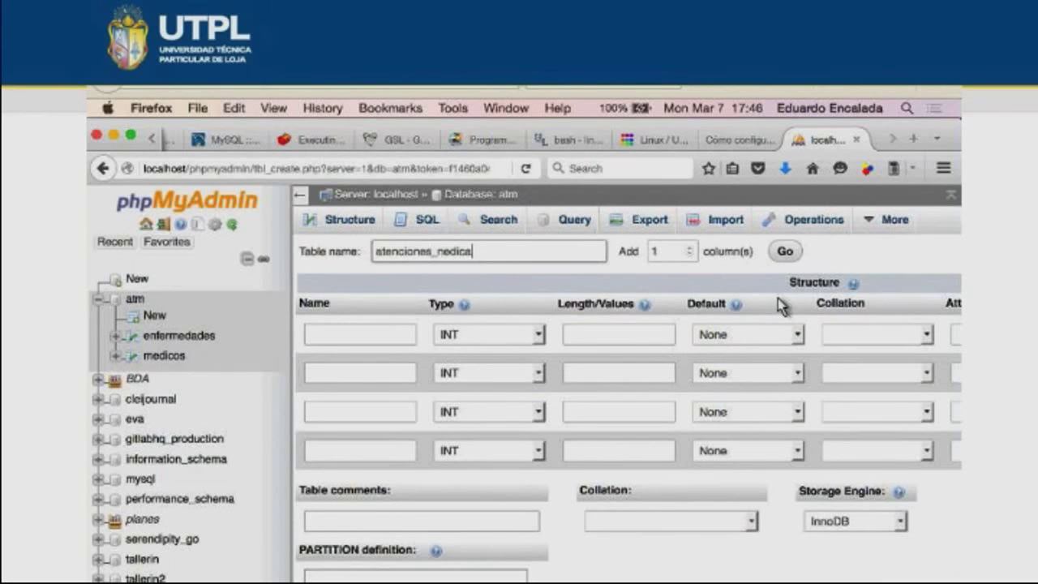
pyautogui.write('s')
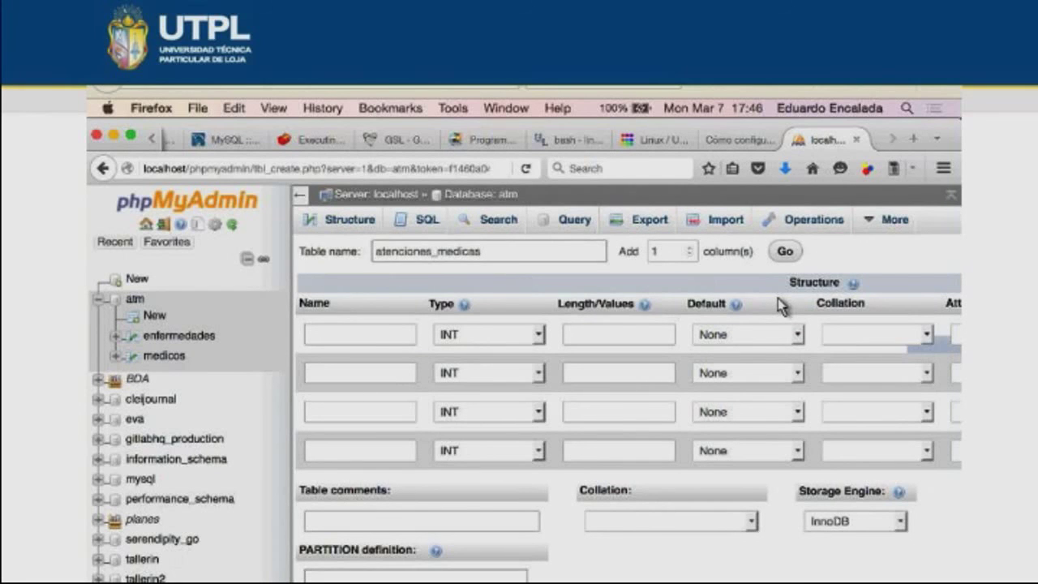
pyautogui.press('Tab')
pyautogui.press('BackSpace')
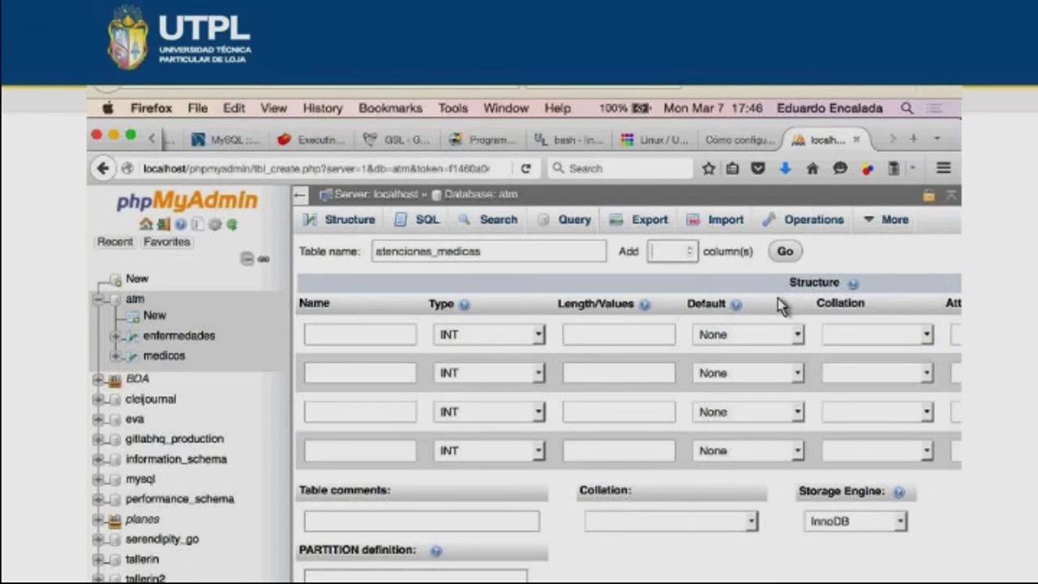
pyautogui.write('8')
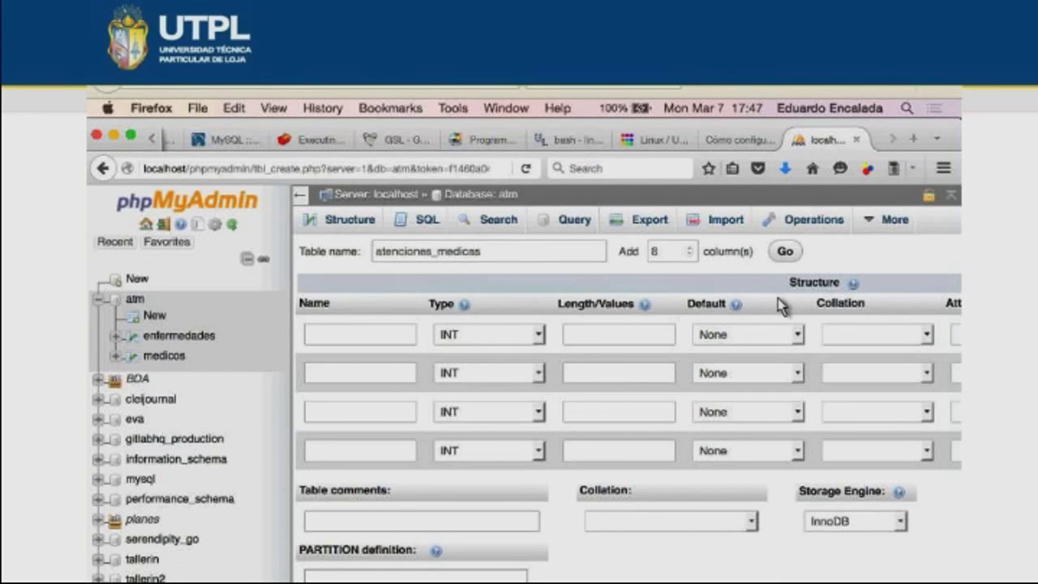
pyautogui.press('Return')
pyautogui.press('super+Tab')
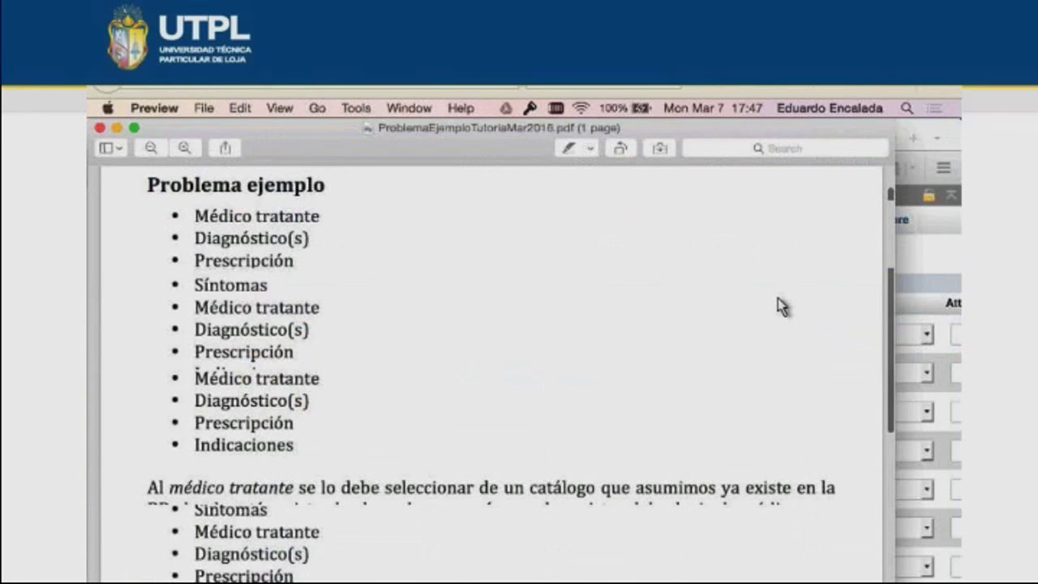
# - Name the first columns nombre, apellido, cedula and f_nacimiento, following the PDF's field list
pyautogui.scroll(-1, 780, 307)
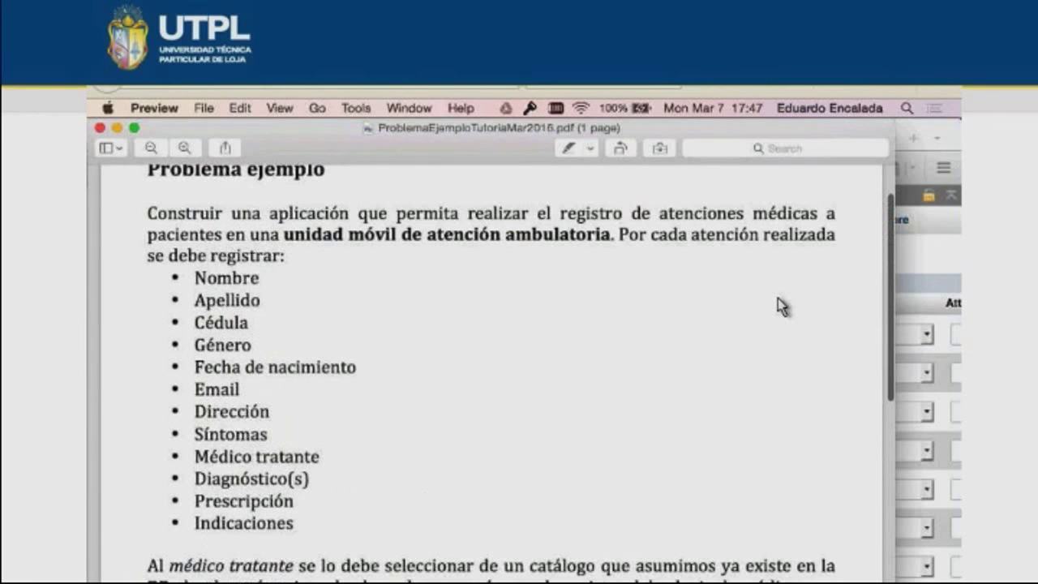
pyautogui.press('super+Tab')
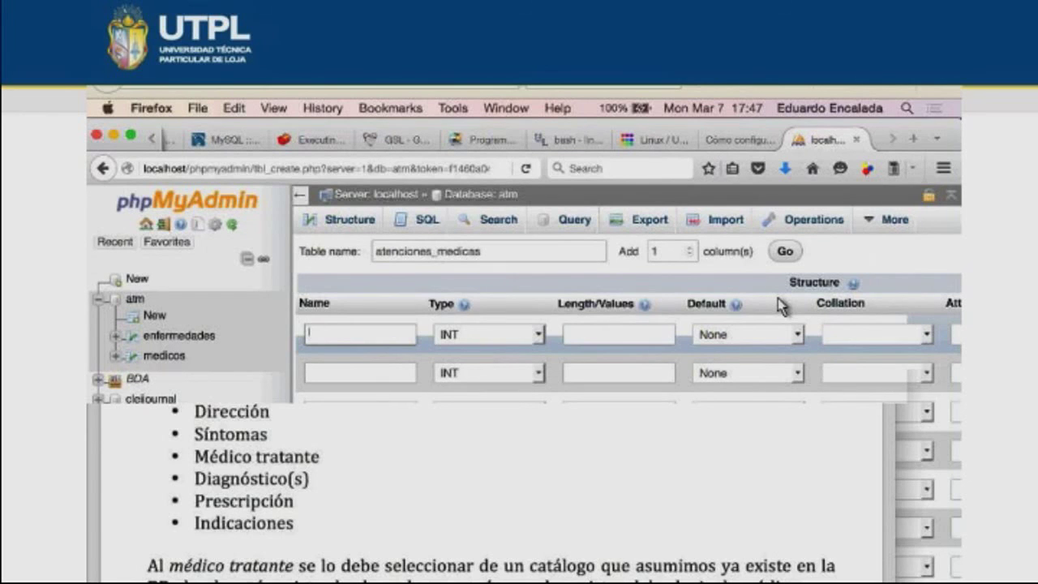
pyautogui.write('nomb')
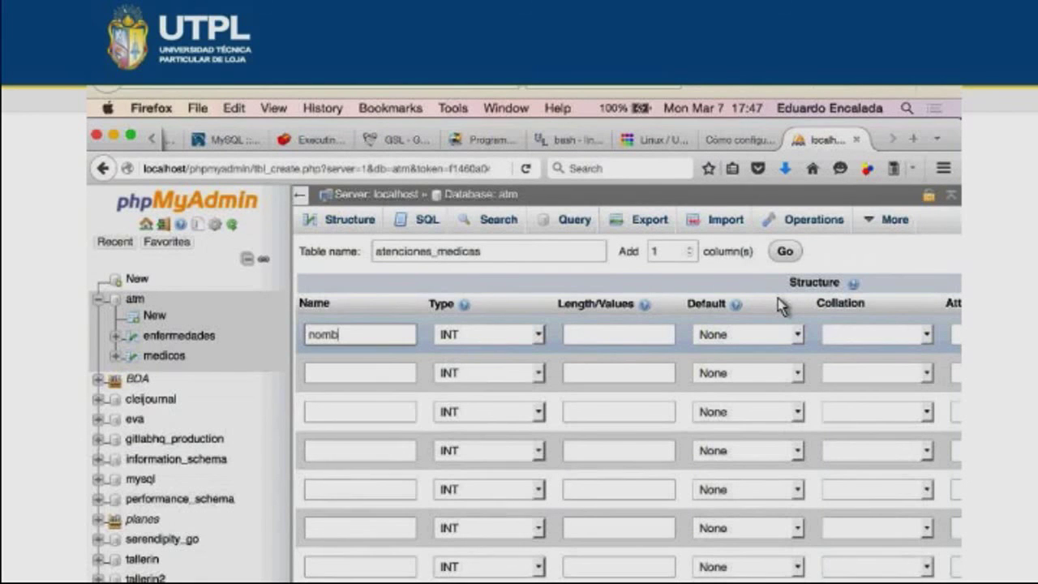
pyautogui.write('re')
pyautogui.hotkey('ctrl', 'Down')
pyautogui.write('apellido')
pyautogui.hotkey('ctrl', 'Down')
pyautogui.press('super+Tab')
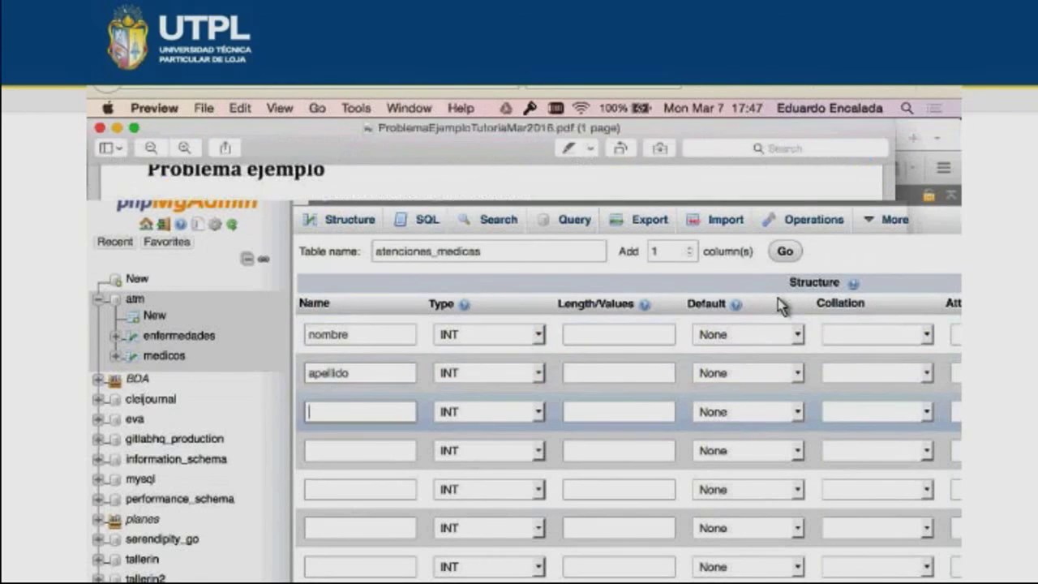
pyautogui.press('super+Tab')
pyautogui.write('cedul')
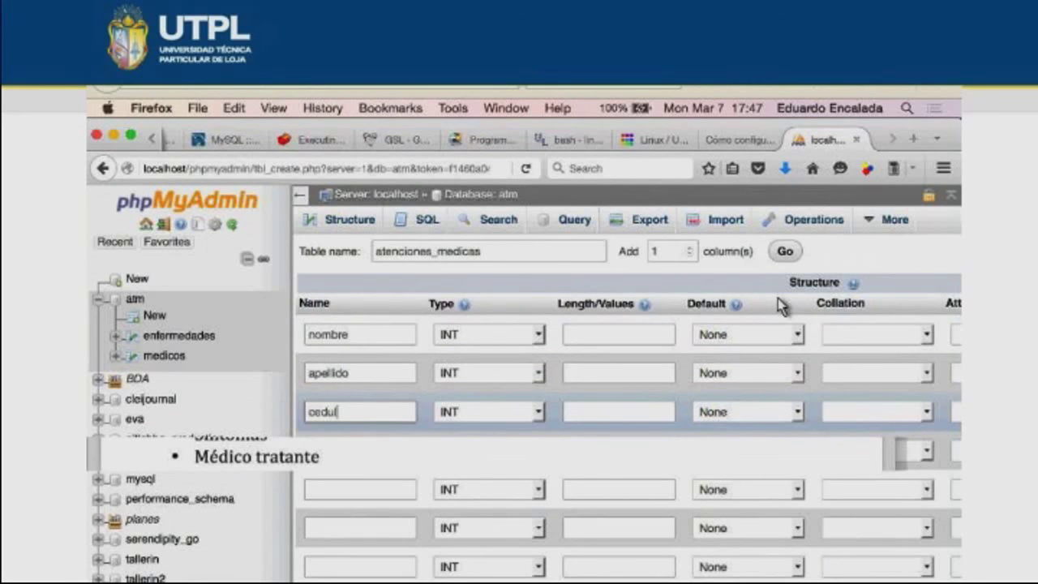
pyautogui.press('super+Tab')
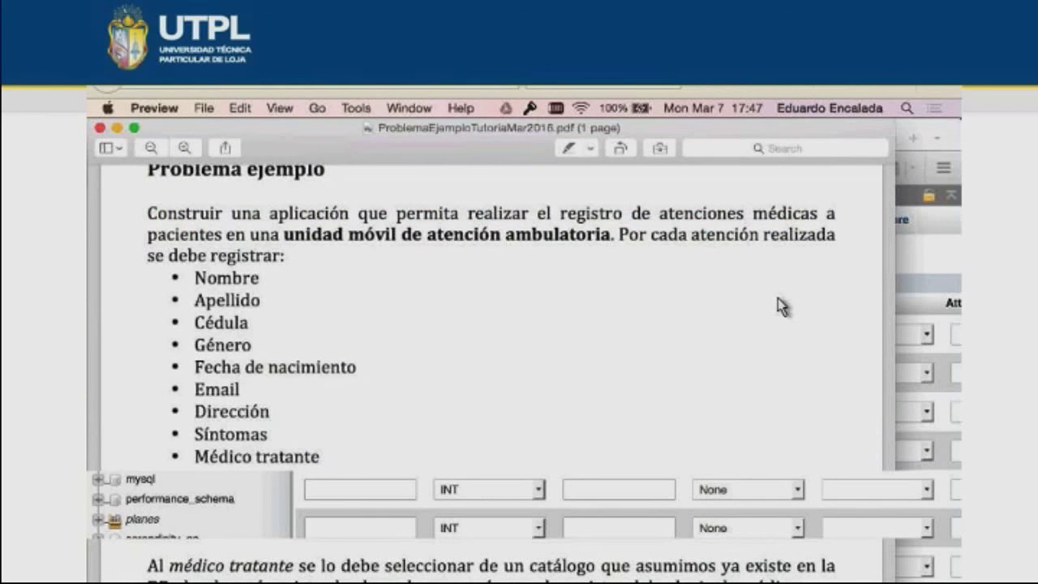
pyautogui.press('super+Tab')
pyautogui.write('f_na')
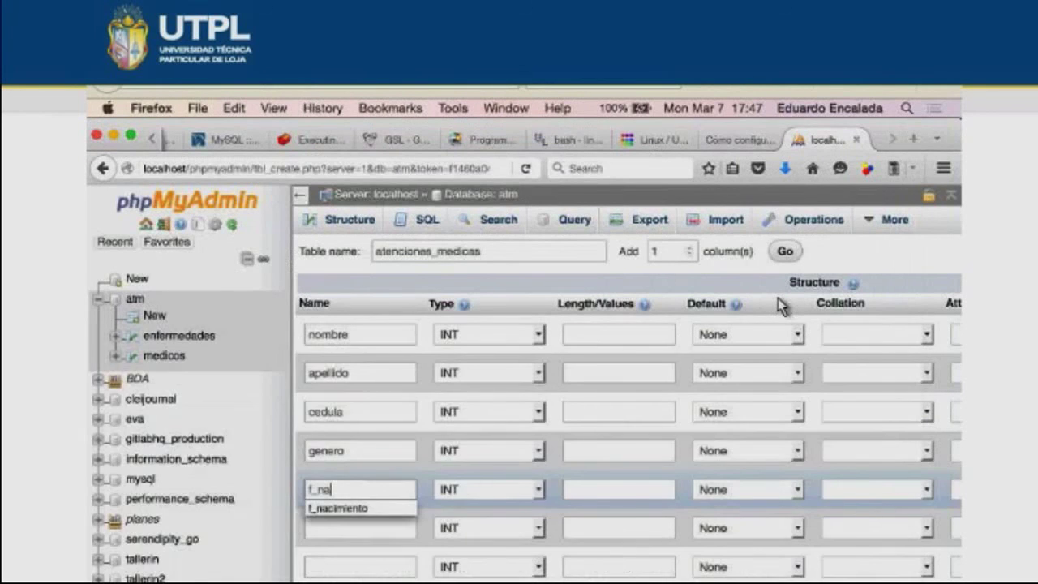
pyautogui.write('cimiento')
# - Name the next columns email, direccion and sintomas
pyautogui.press('Tab')
pyautogui.press('super+Tab')
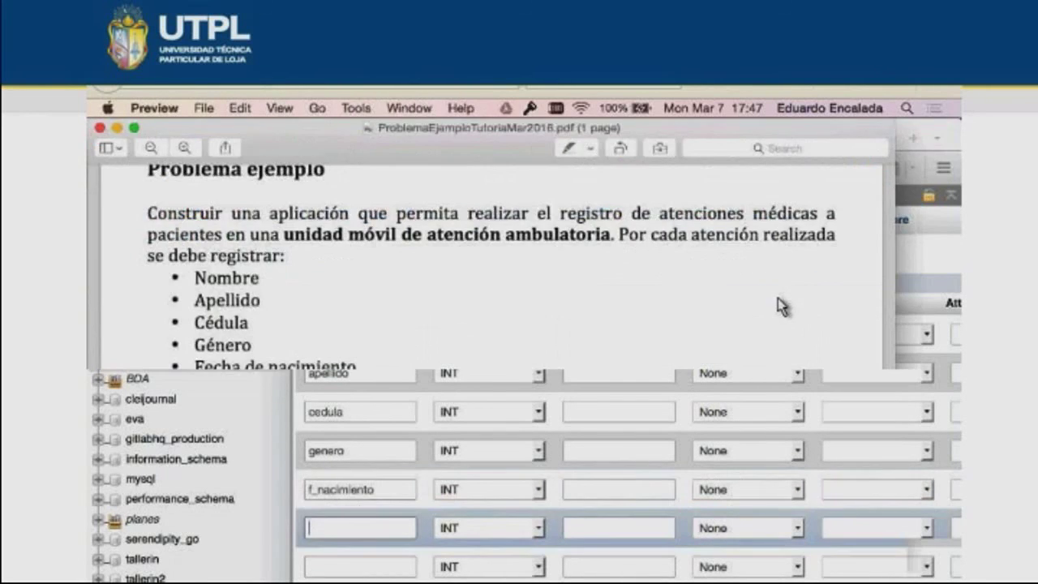
pyautogui.press('super+Tab')
pyautogui.write('email')
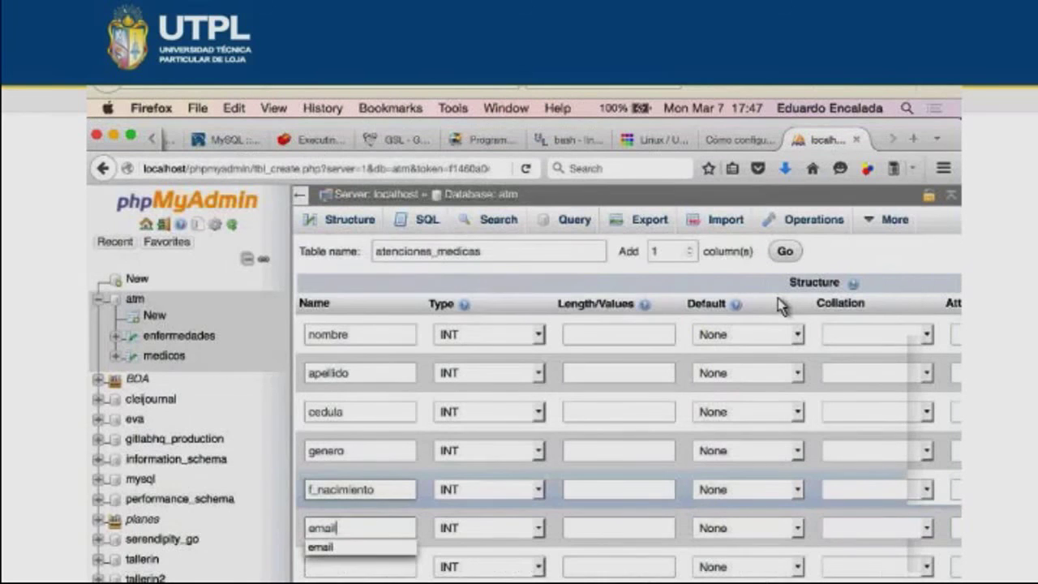
pyautogui.press('super+Tab')
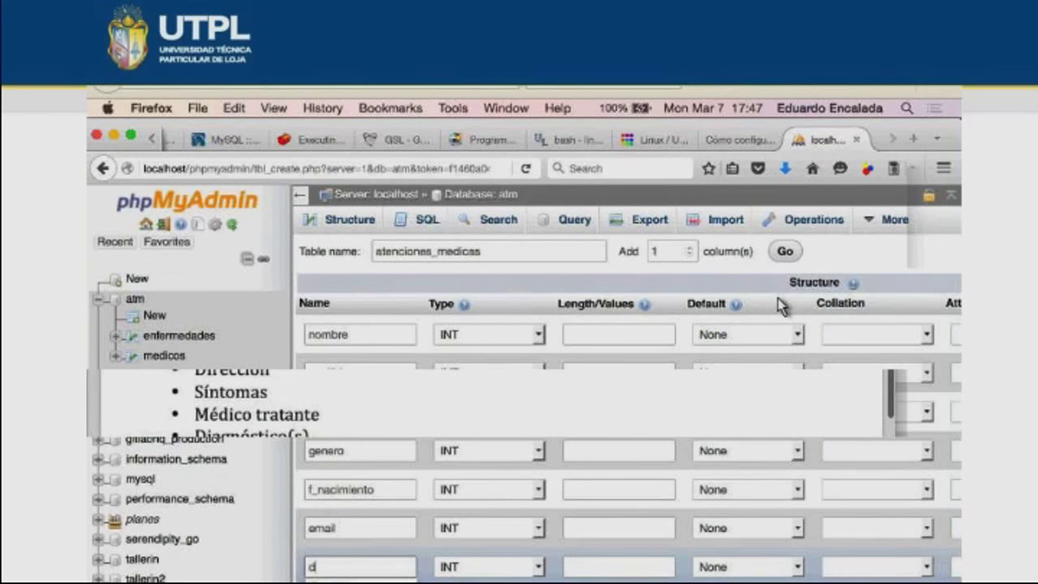
pyautogui.write('direccion')
pyautogui.press('Tab')
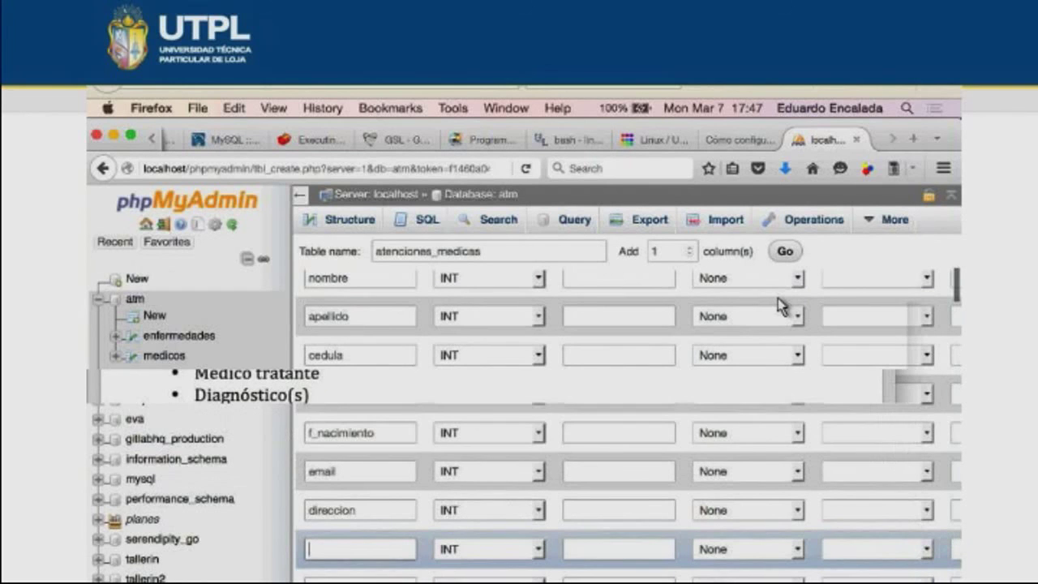
pyautogui.write('sintomas')
pyautogui.scroll(-3, 778, 306)
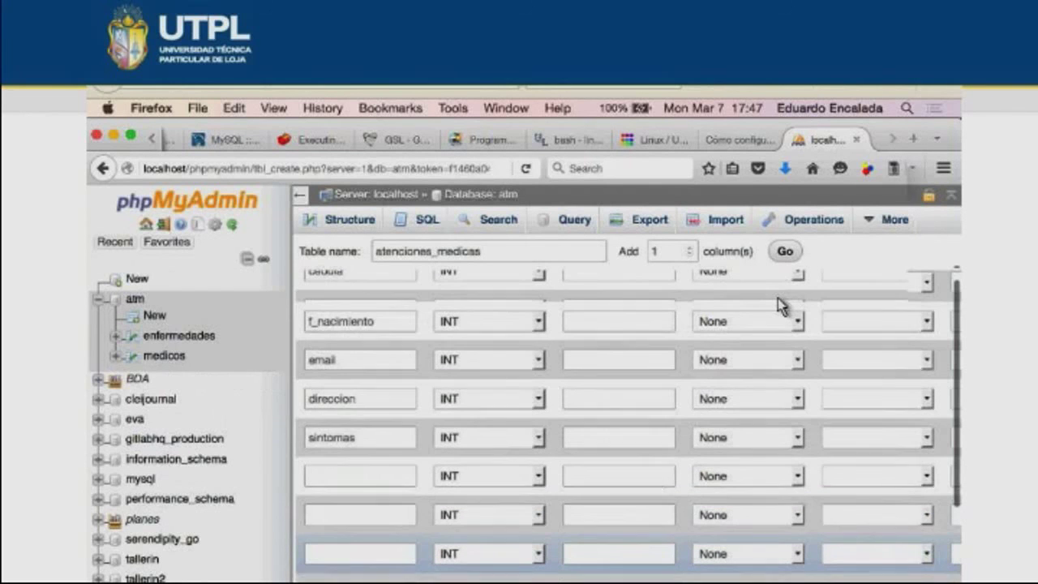
pyautogui.press('super+Tab')
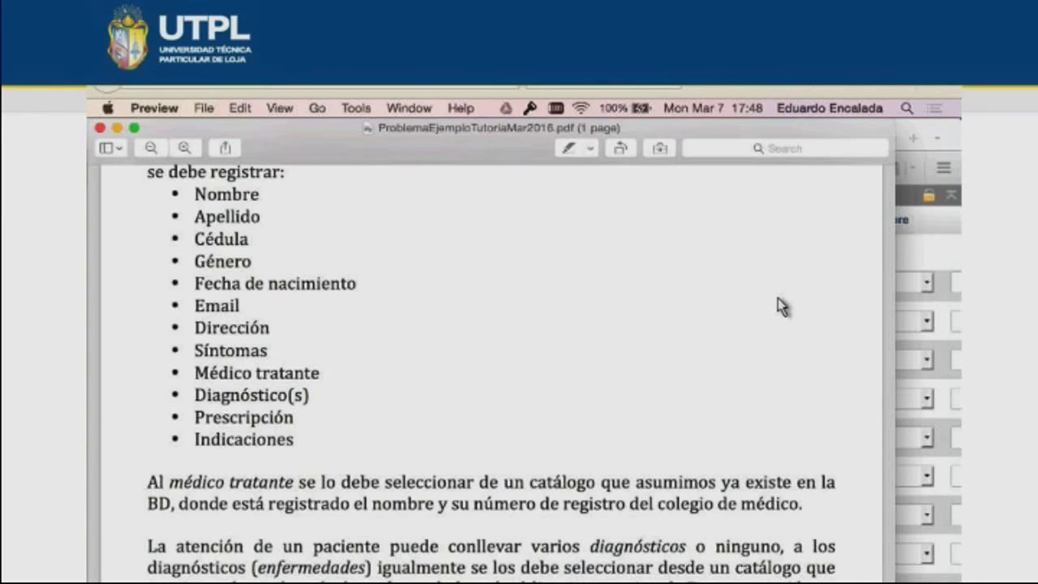
# - Give apellido length 30 and make cedula VARCHAR with length 10
pyautogui.press('super+Tab')
pyautogui.write('30')
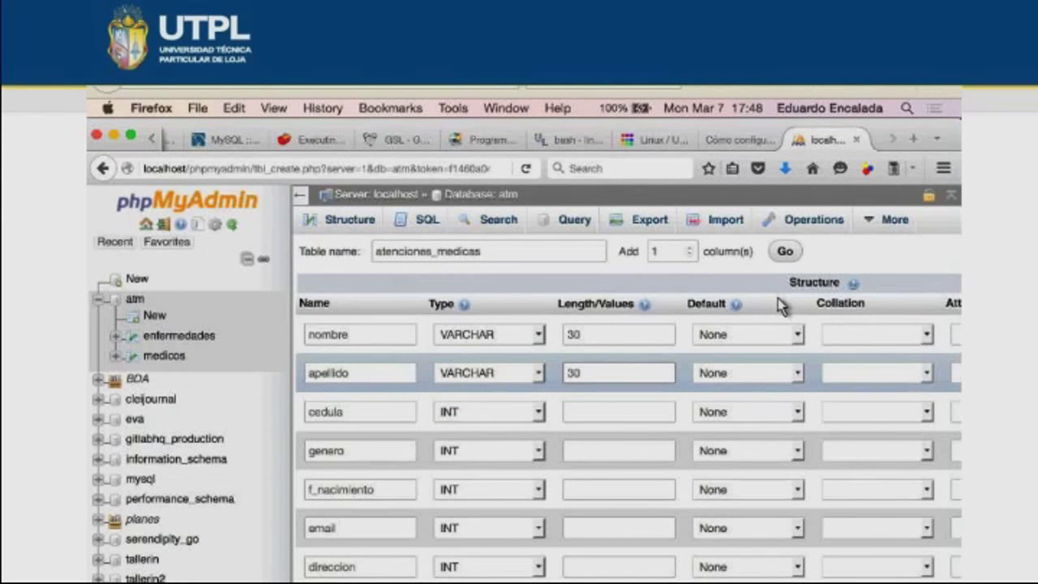
pyautogui.press('Tab')
pyautogui.press('space')
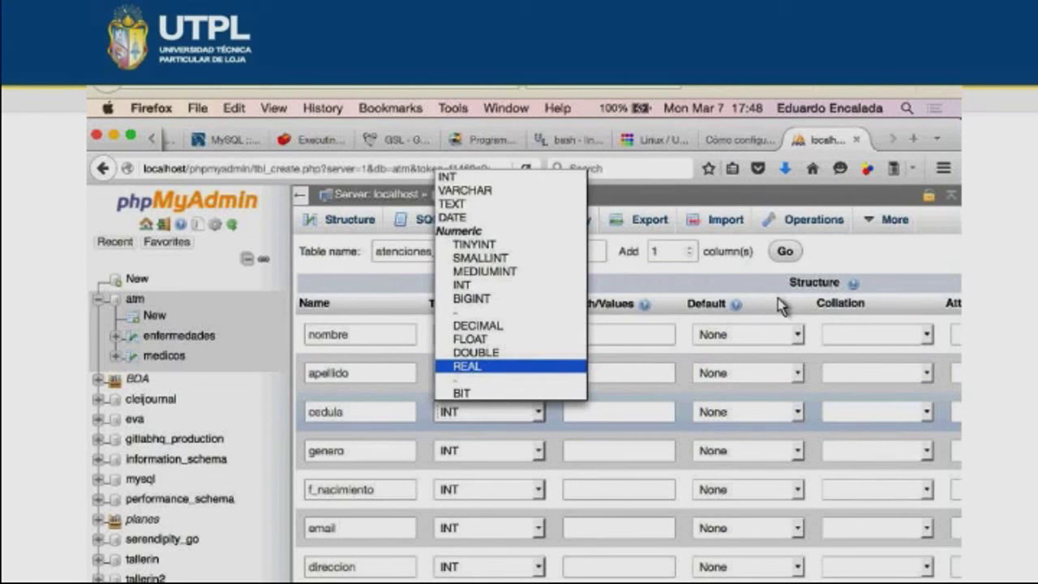
pyautogui.press('v')
pyautogui.press('Return')
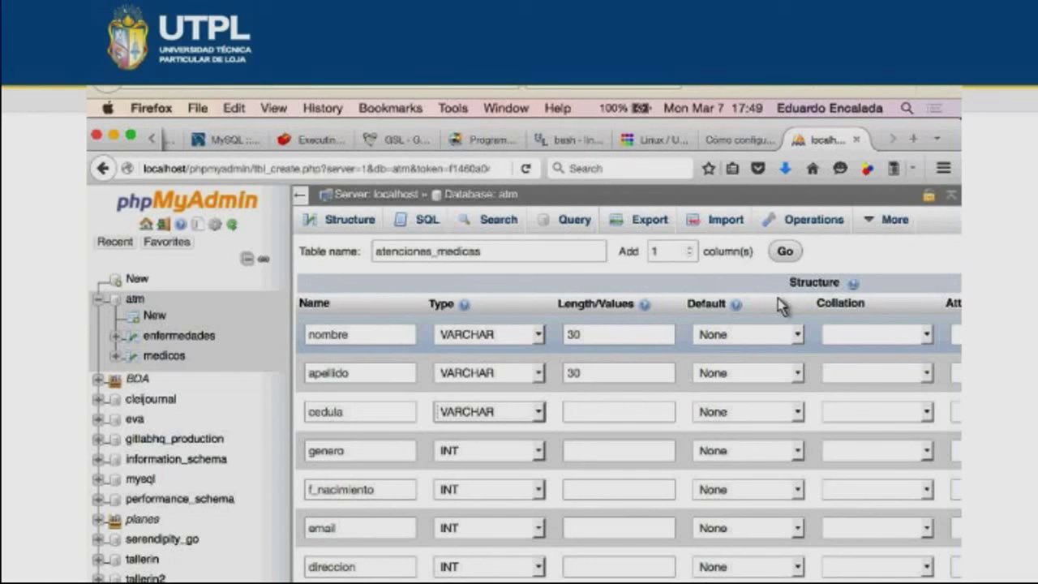
pyautogui.press('Tab')
pyautogui.write('10')
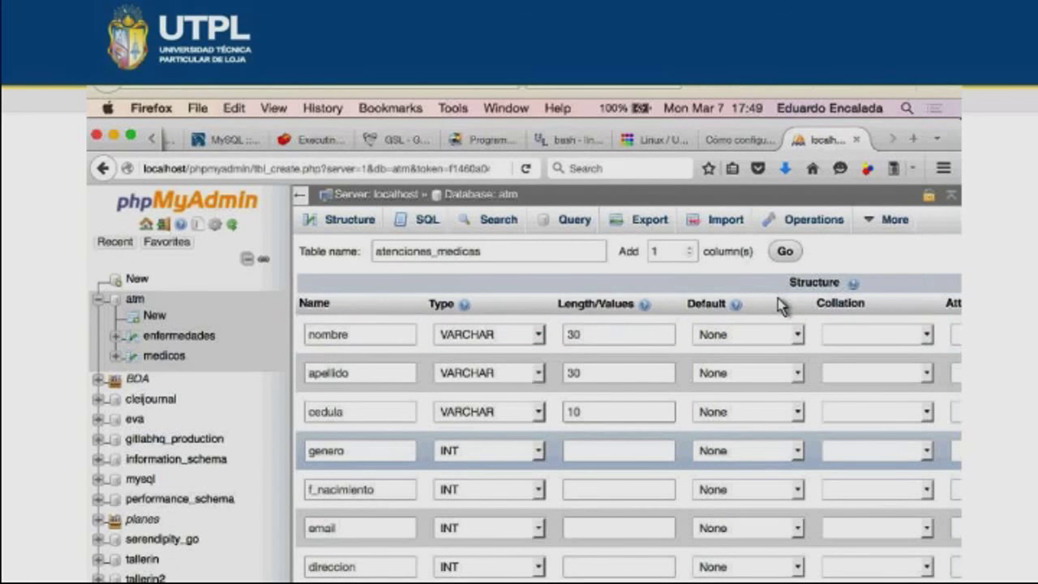
pyautogui.press('super+Tab')
pyautogui.press('super+Tab')
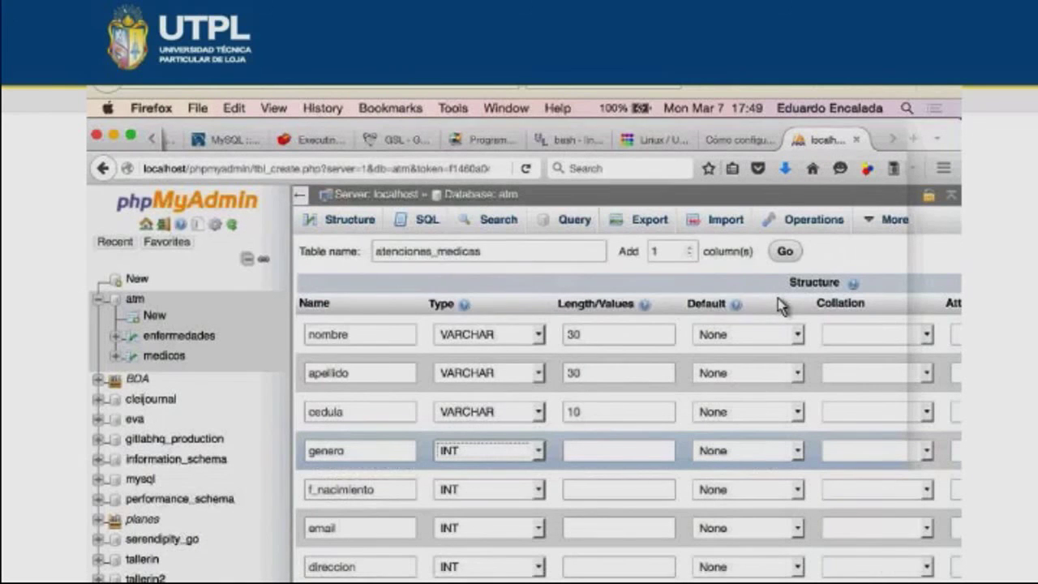
pyautogui.press('space')
pyautogui.press('c')
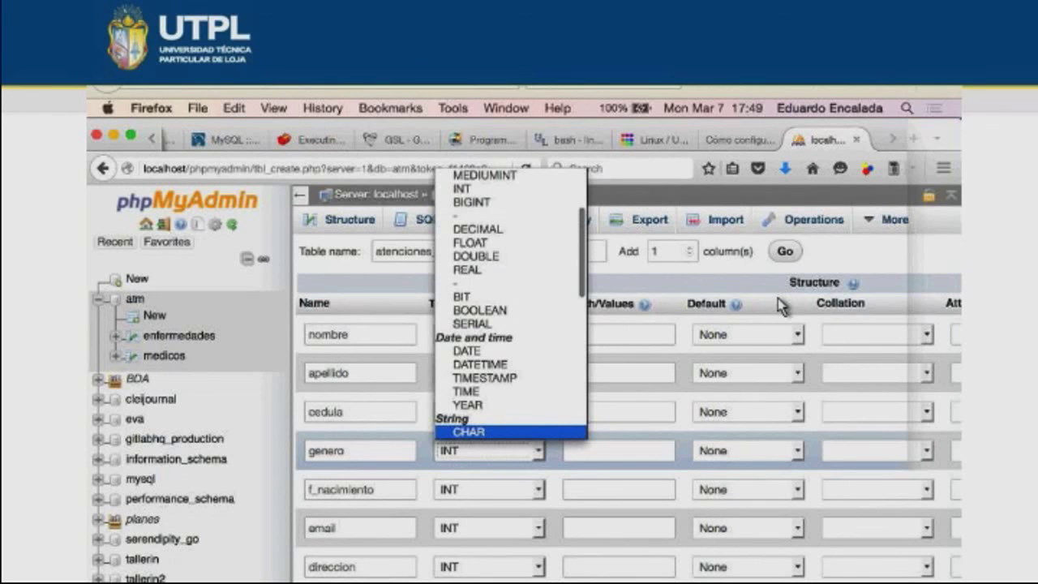
# - Set genero to CHAR(1), f_nacimiento to DATE and email to VARCHAR(50)
pyautogui.press('Return')
pyautogui.press('Tab')
pyautogui.write('1')
pyautogui.scroll(-2, 778, 307)
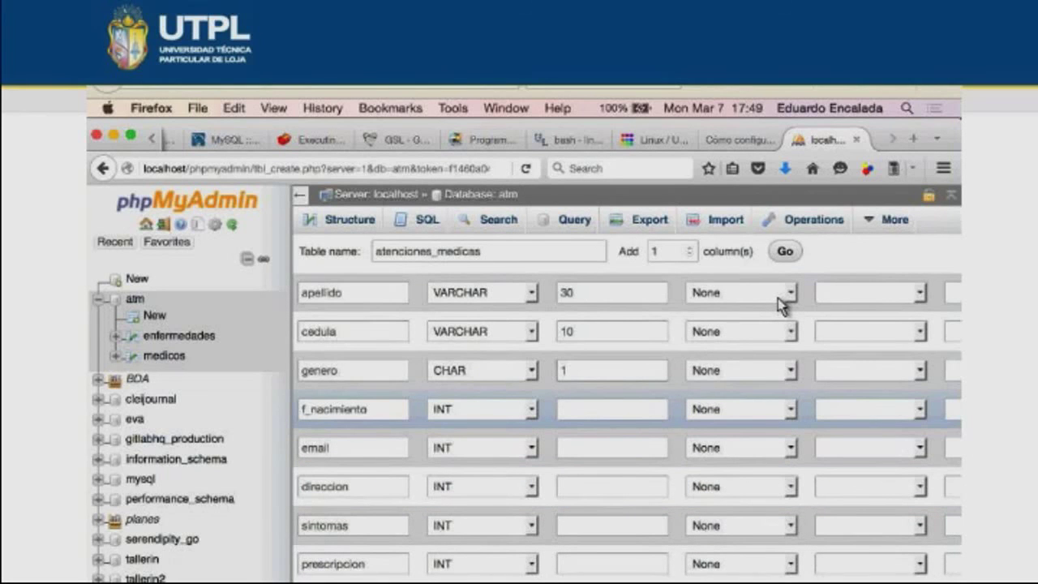
pyautogui.press('d')
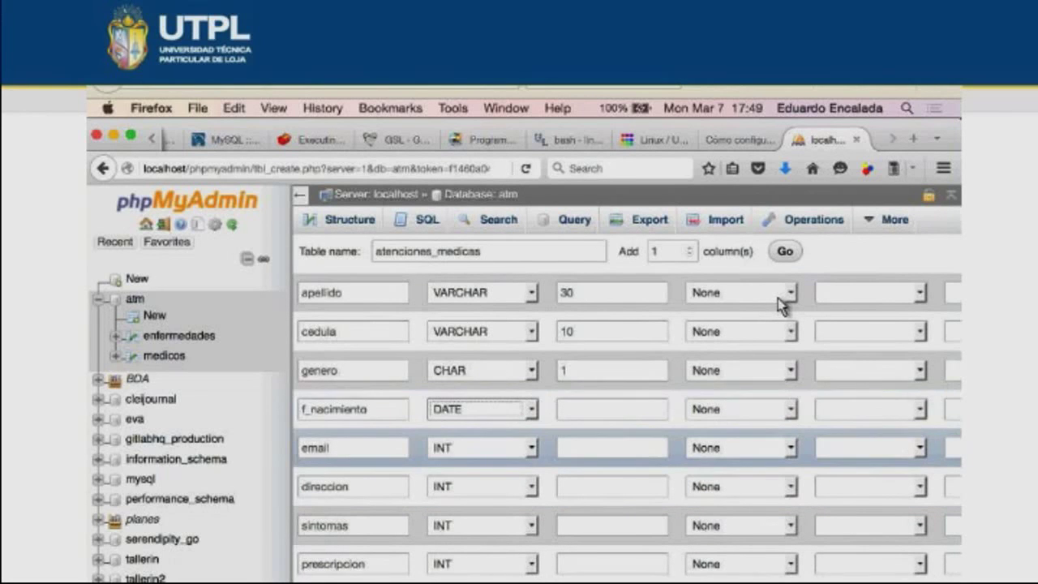
pyautogui.press('space')
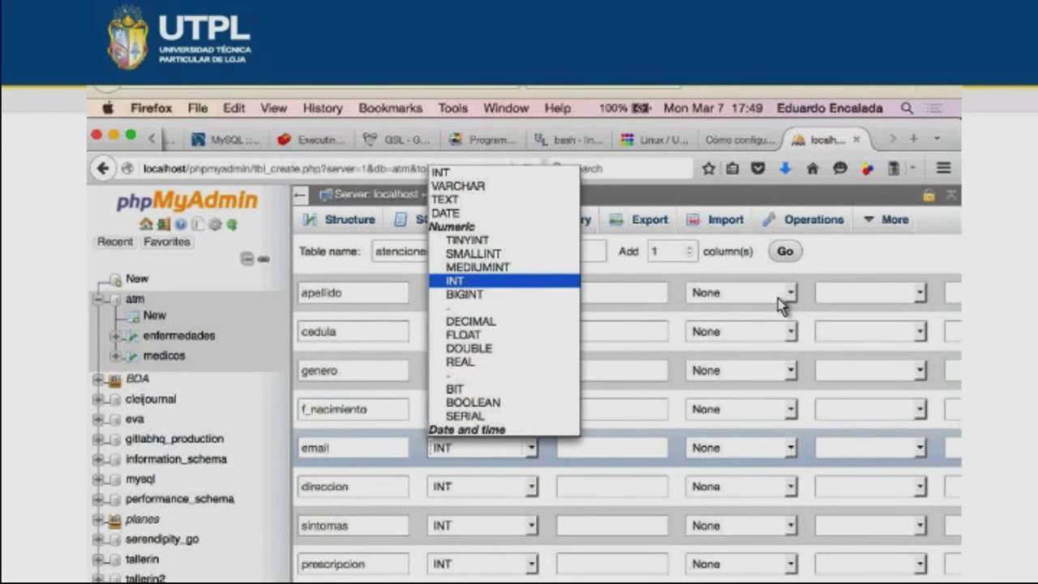
pyautogui.press('v')
pyautogui.press('Tab')
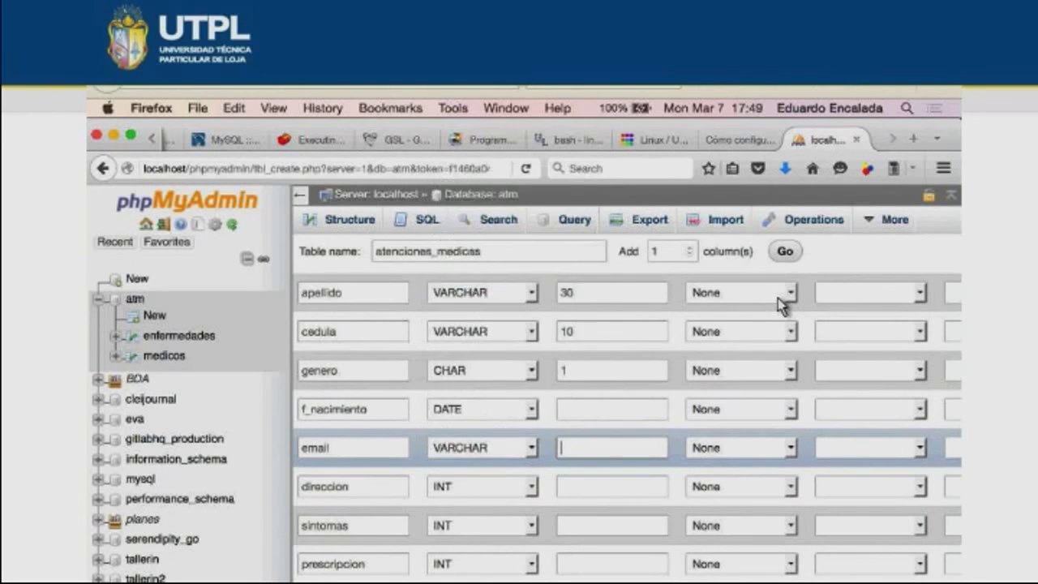
pyautogui.write('50')
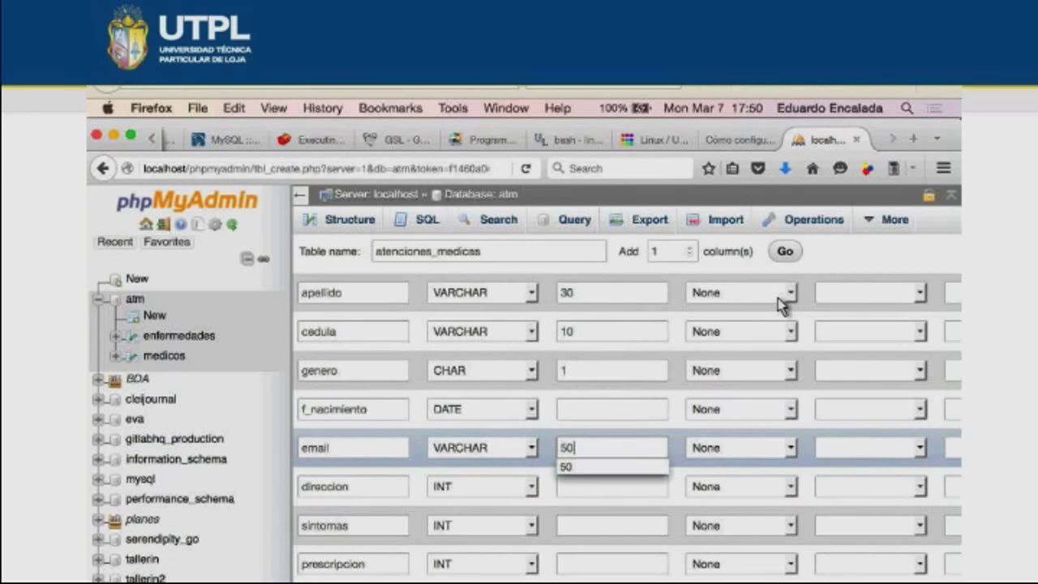
# - Make direccion a VARCHAR column with length 200
pyautogui.press('Tab')
pyautogui.press('Tab')
pyautogui.press('Tab')
pyautogui.press('Tab')
pyautogui.press('Tab')
pyautogui.press('Tab')
pyautogui.press('Tab')
pyautogui.press('Tab')
pyautogui.press('Tab')
pyautogui.press('space')
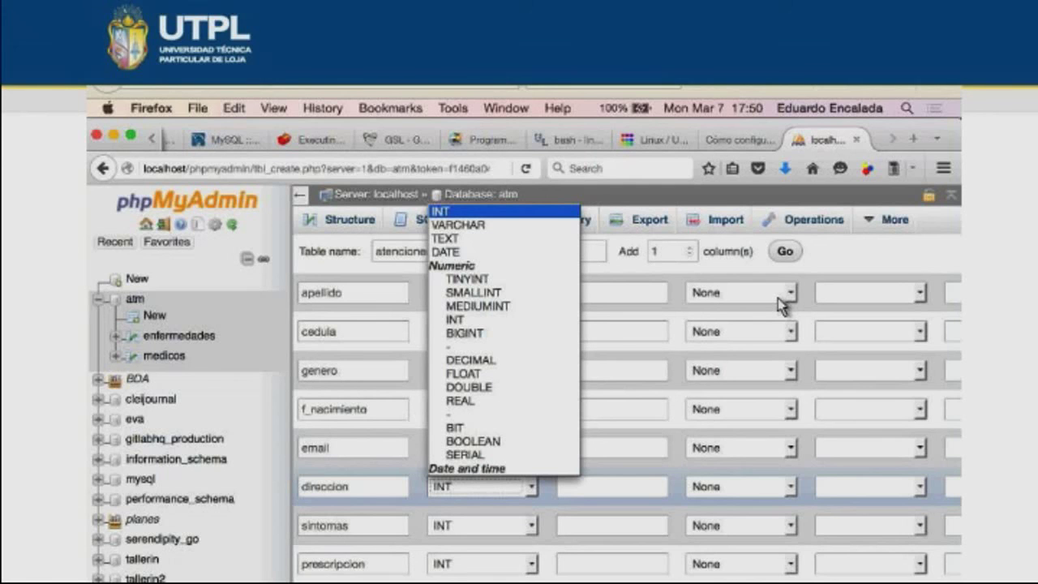
pyautogui.press('v')
pyautogui.press('Return')
pyautogui.press('Tab')
pyautogui.write('200')
pyautogui.press('Tab')
pyautogui.press('space')
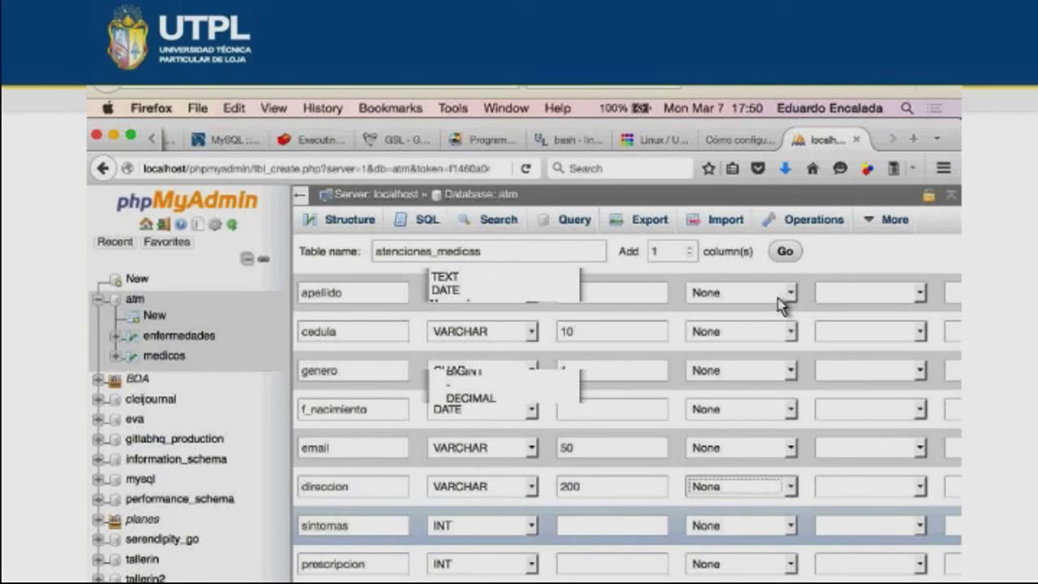
pyautogui.press('space')
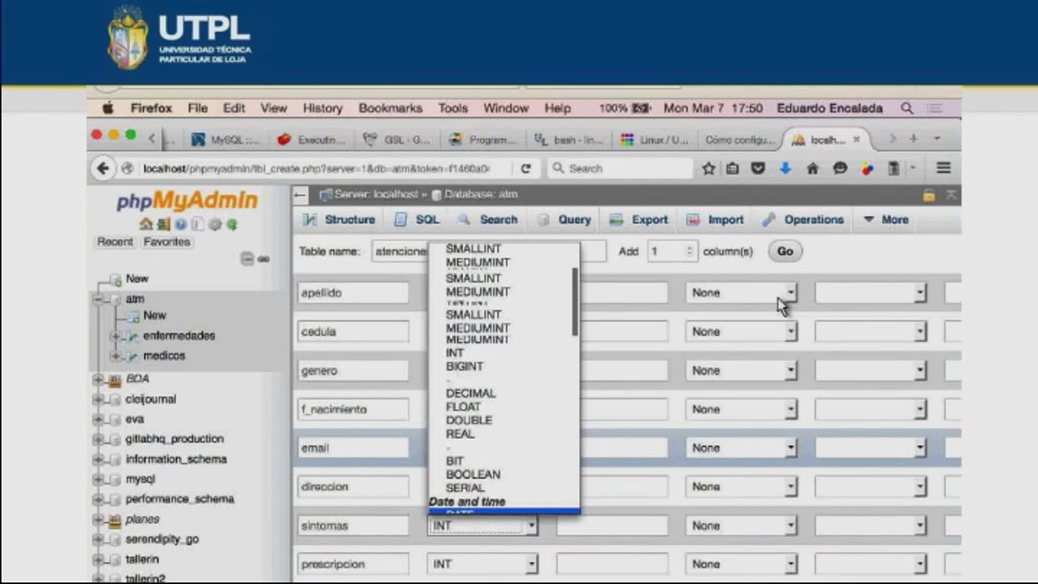
# - Set the sintomas, prescripcion and indicaciones columns to type TEXT
pyautogui.press('Up')
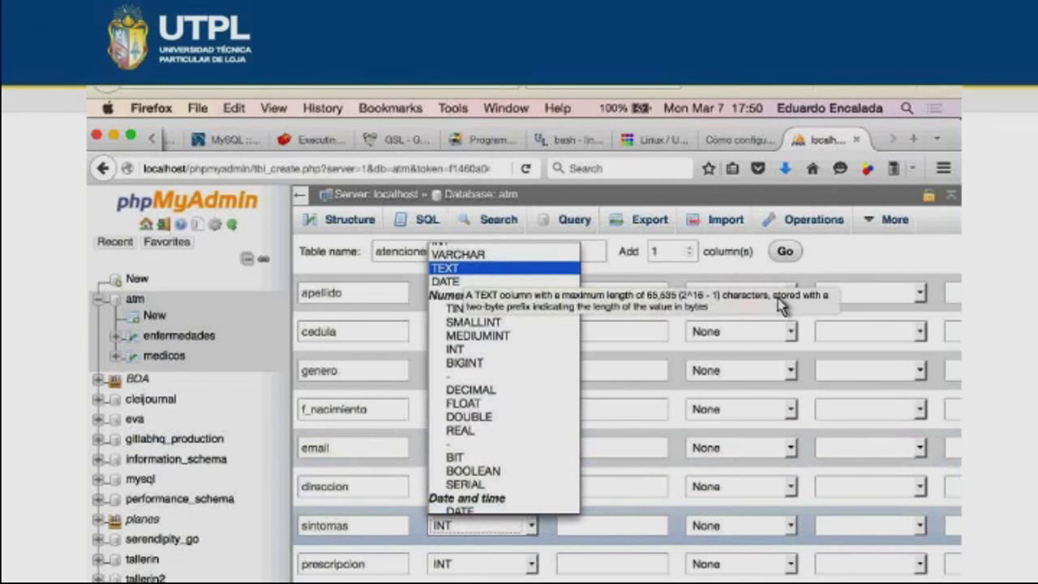
pyautogui.press('Return')
pyautogui.scroll(-2, 781, 304)
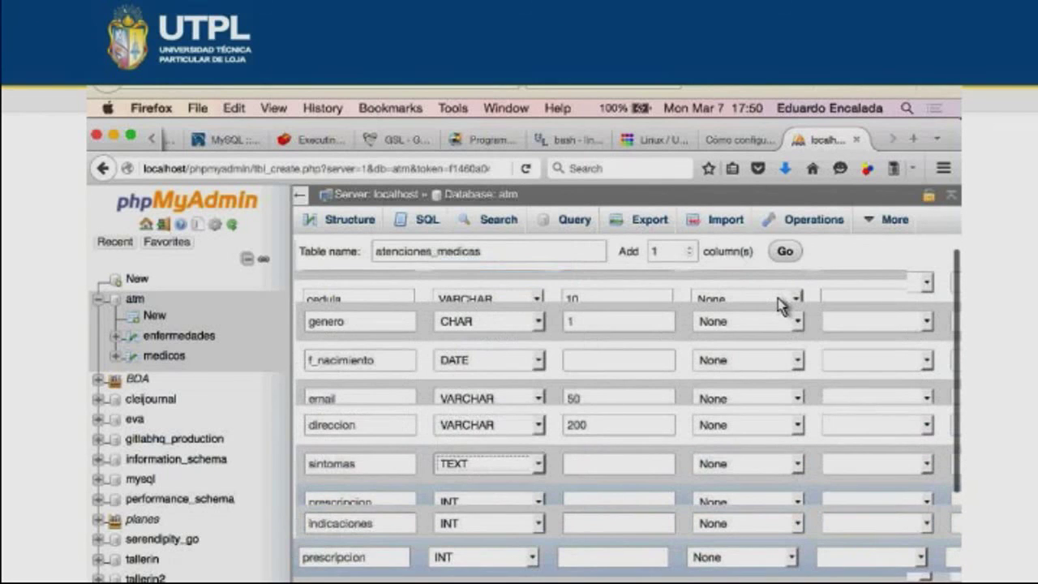
pyautogui.scroll(-2, 781, 304)
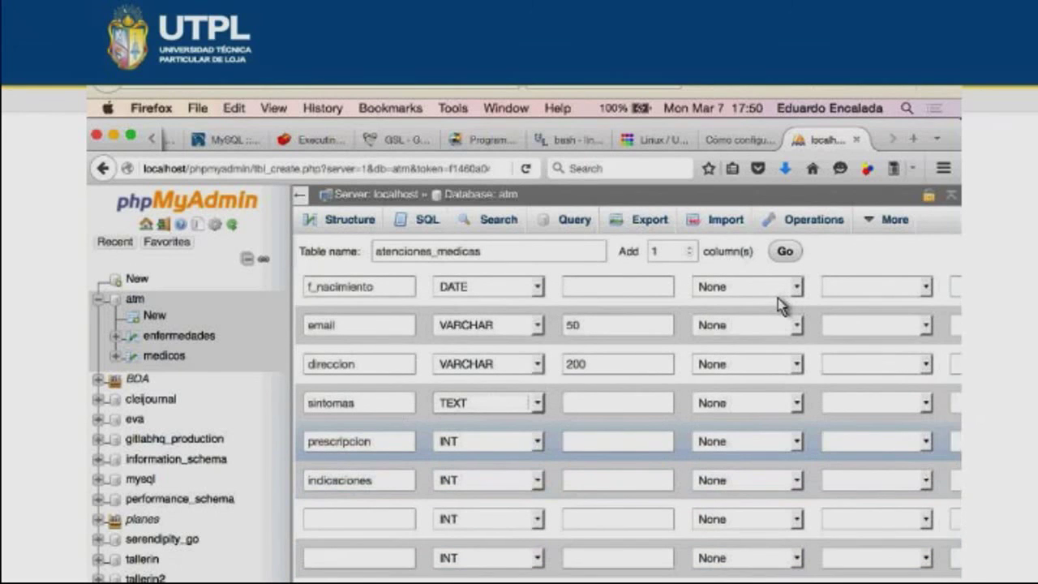
pyautogui.press('space')
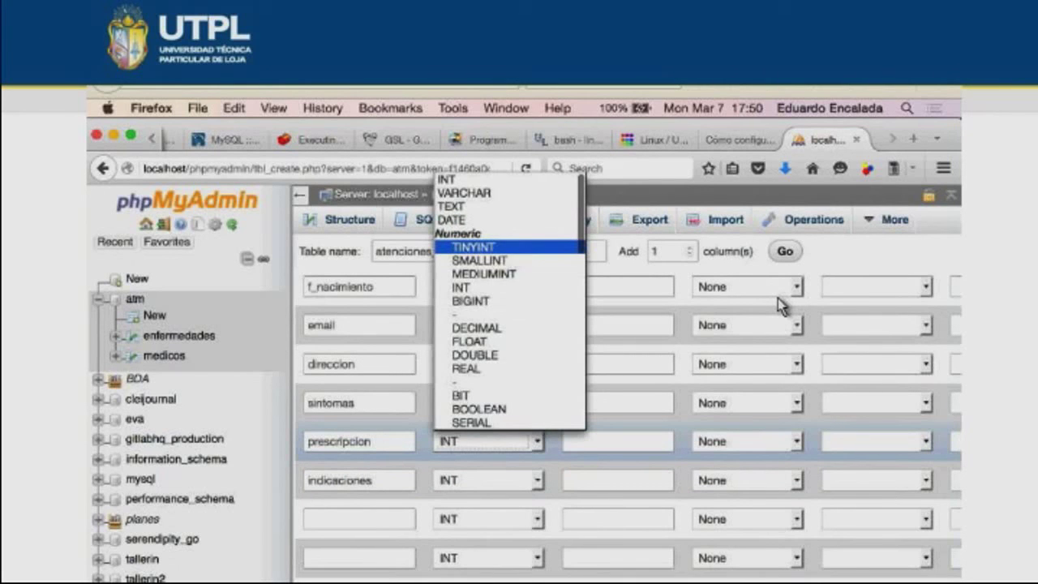
pyautogui.press('Escape')
pyautogui.press('Tab')
pyautogui.press('space')
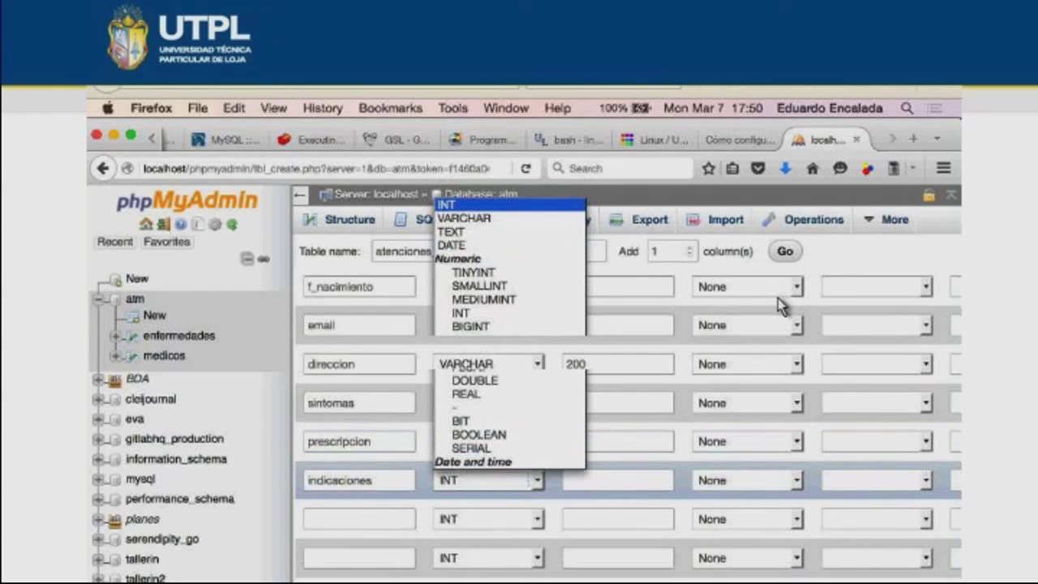
pyautogui.press('Down')
pyautogui.press('Down')
pyautogui.press('Return')
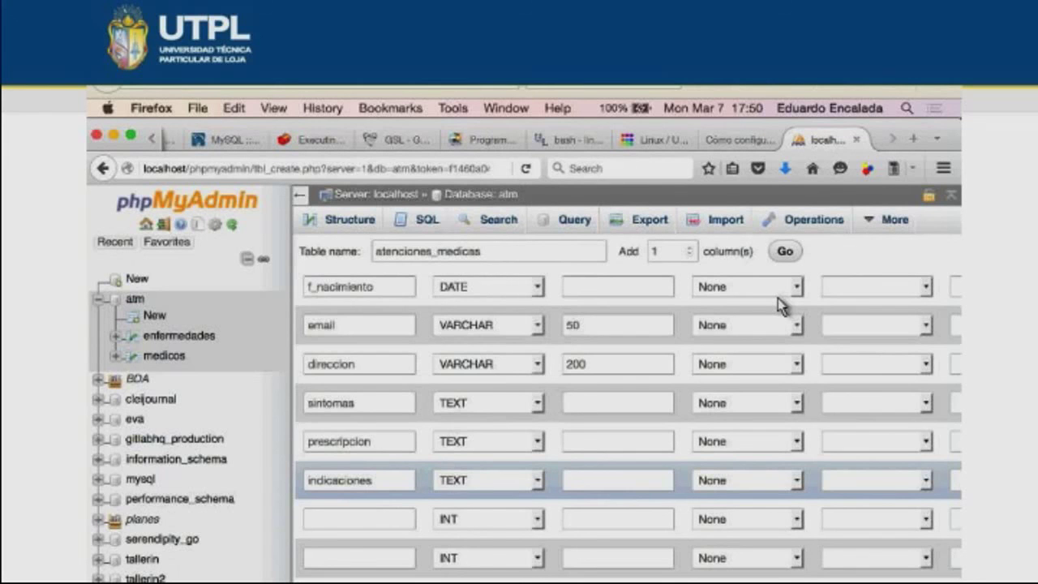
pyautogui.scroll(5, 777, 305)
pyautogui.press('super+Tab')
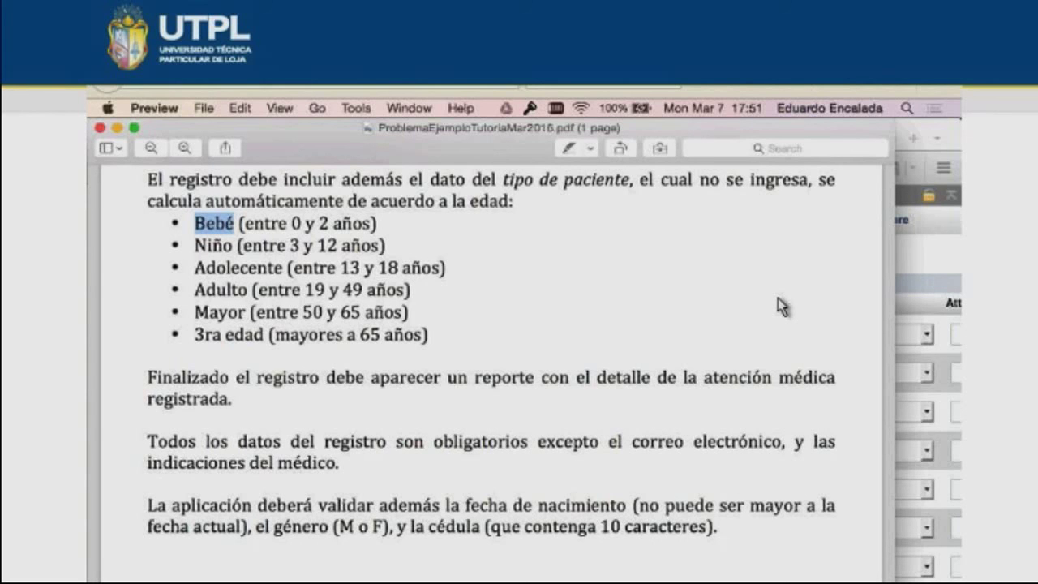
# - After reviewing the PDF's rules, return to the saved atenciones_medicas table structure
pyautogui.press('super+Tab')
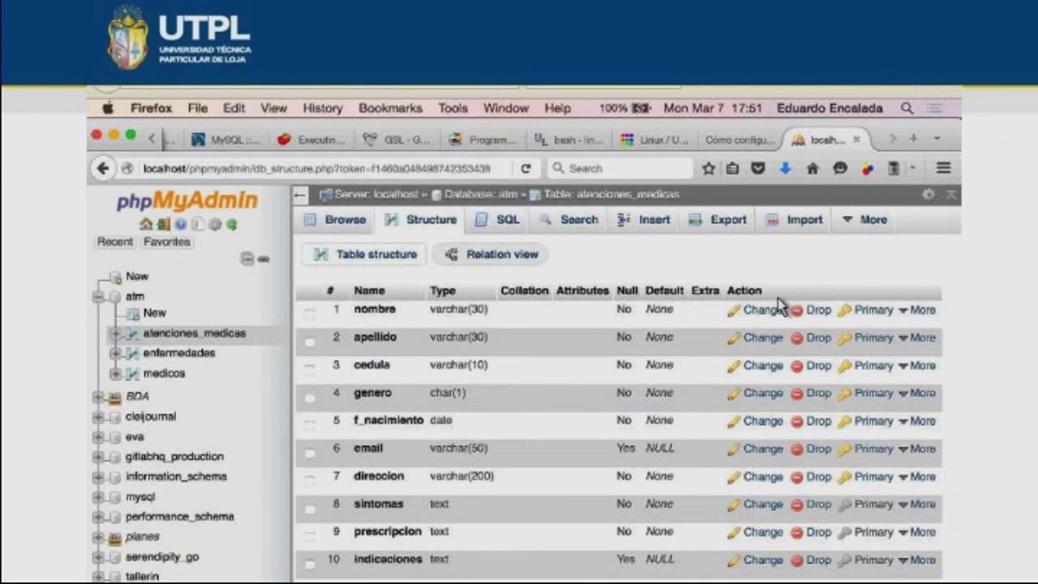
# - Set the add-column position to 'at beginning of table' for one new column
pyautogui.scroll(-5, 779, 304)
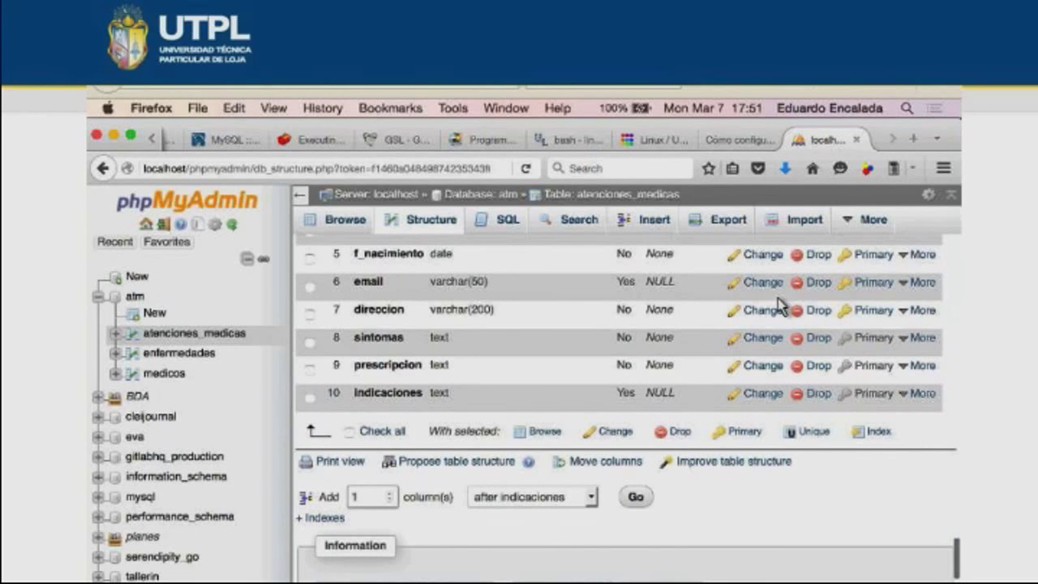
pyautogui.press('space')
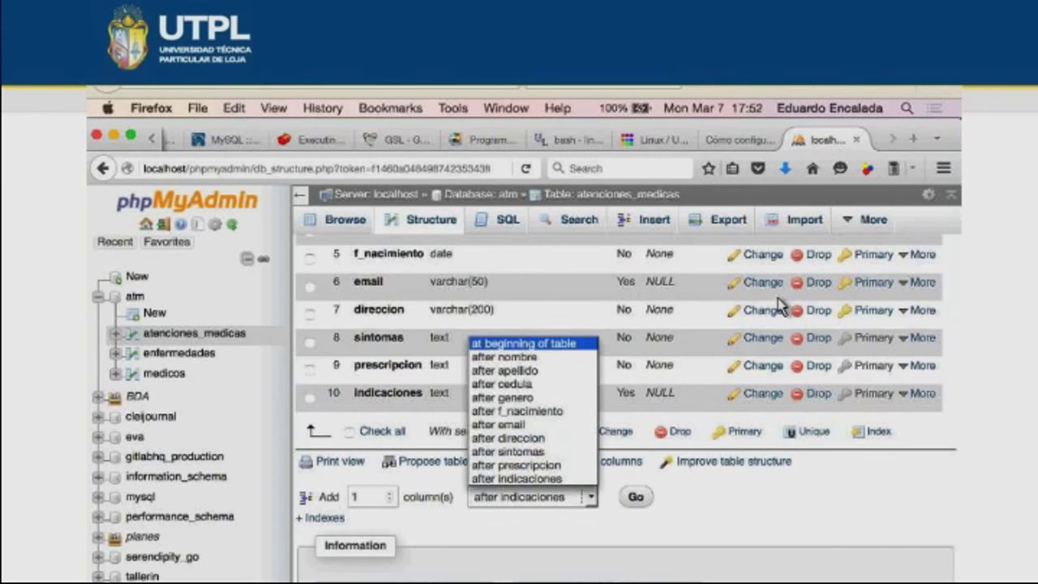
pyautogui.press('Return')
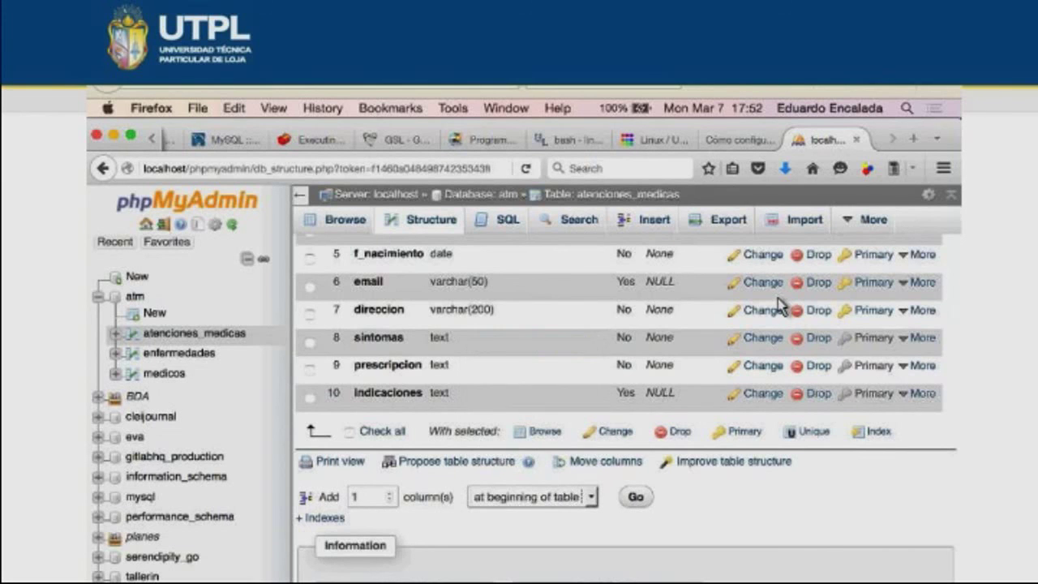
# - Name the new first column id with type INT and save it
pyautogui.write('i')
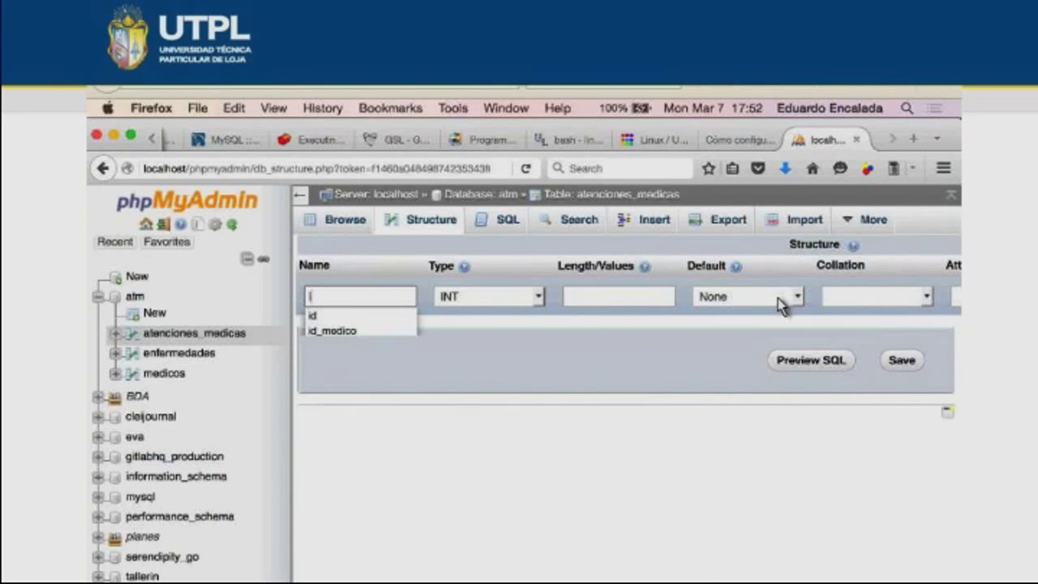
pyautogui.write('d')
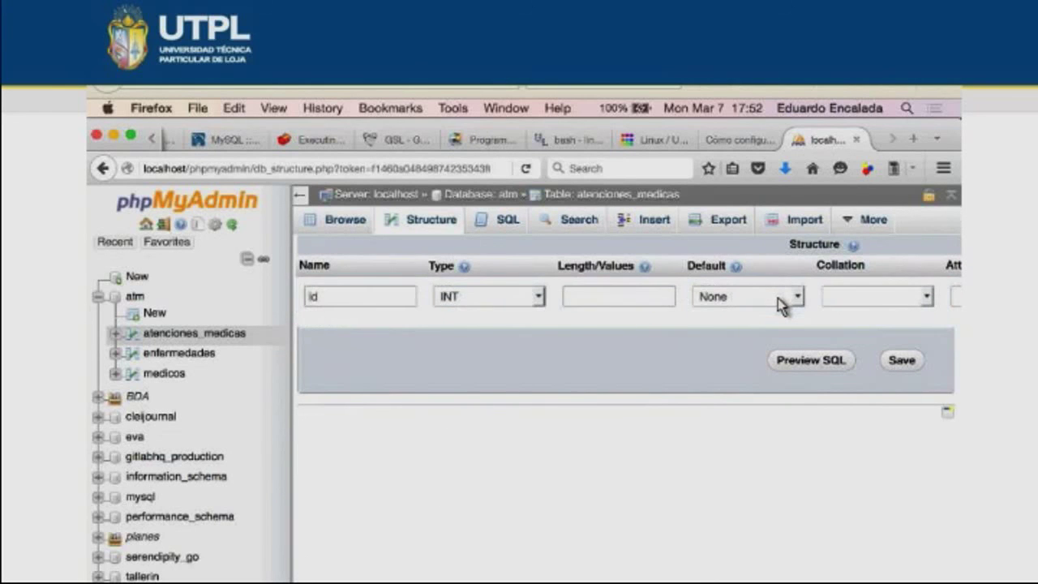
pyautogui.press('Return')
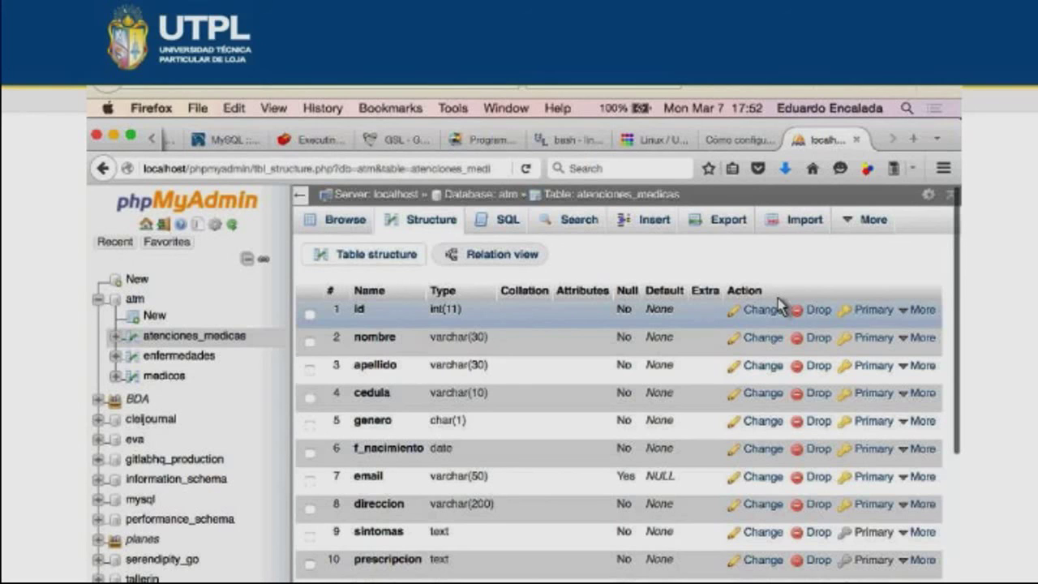
# - Edit the id column to enable A_I, making it the auto-increment primary key
pyautogui.click(777, 309)
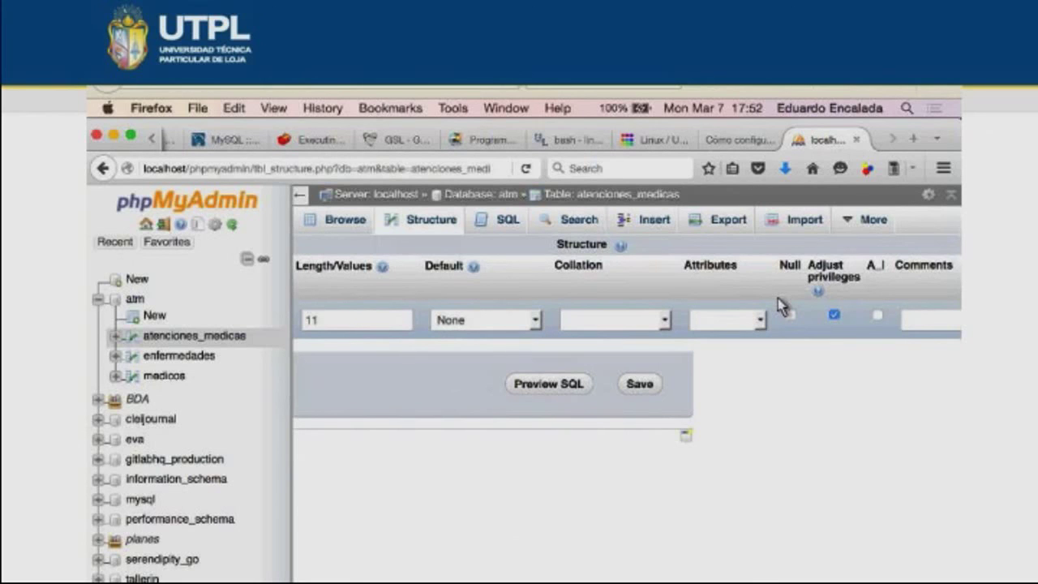
pyautogui.press('space')
pyautogui.hscroll(-5, 777, 307)
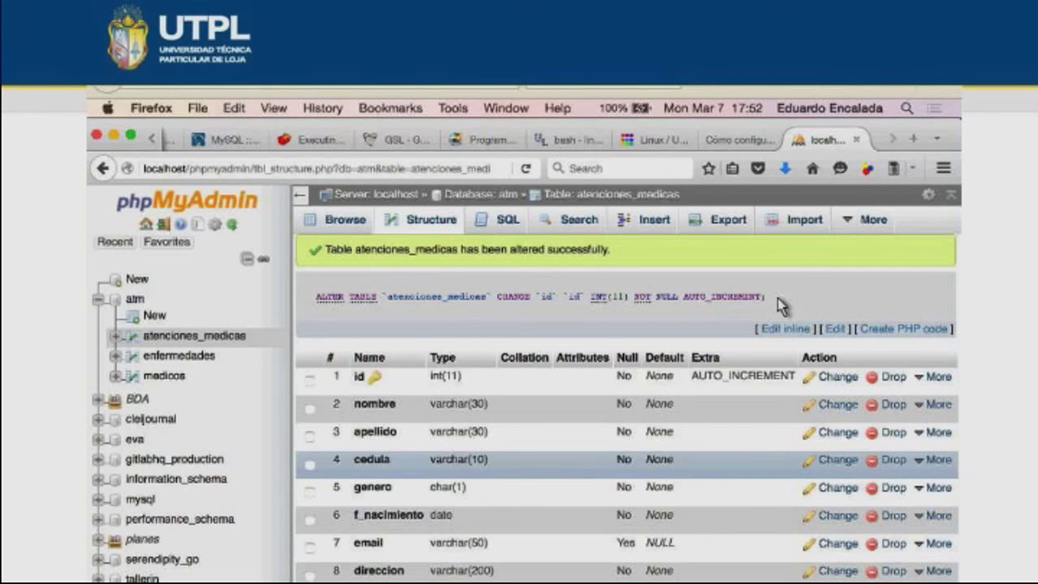
# - Add an id_medico INT column after indicaciones and save it
pyautogui.scroll(-5, 779, 304)
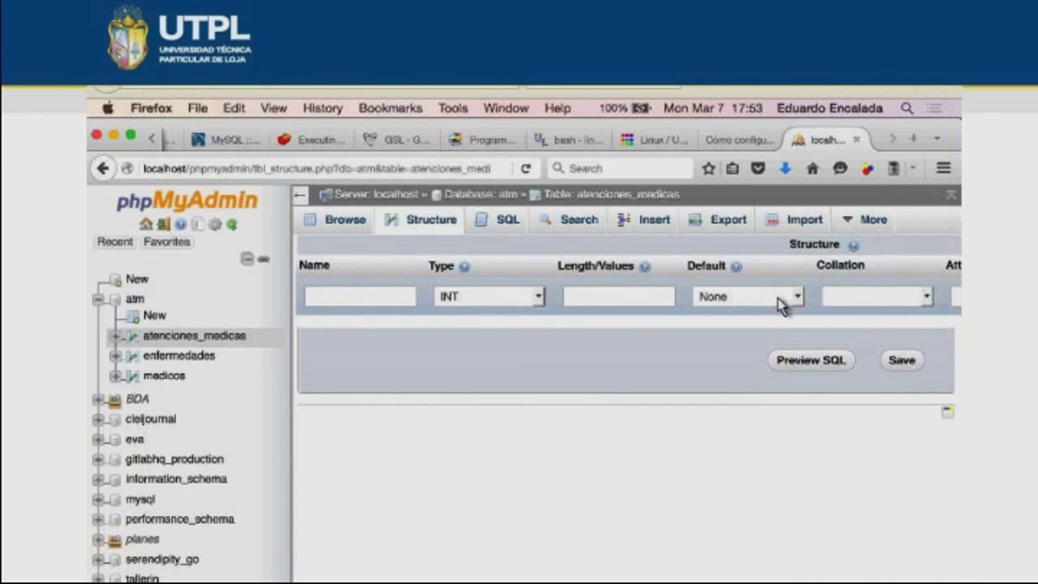
pyautogui.write('id')
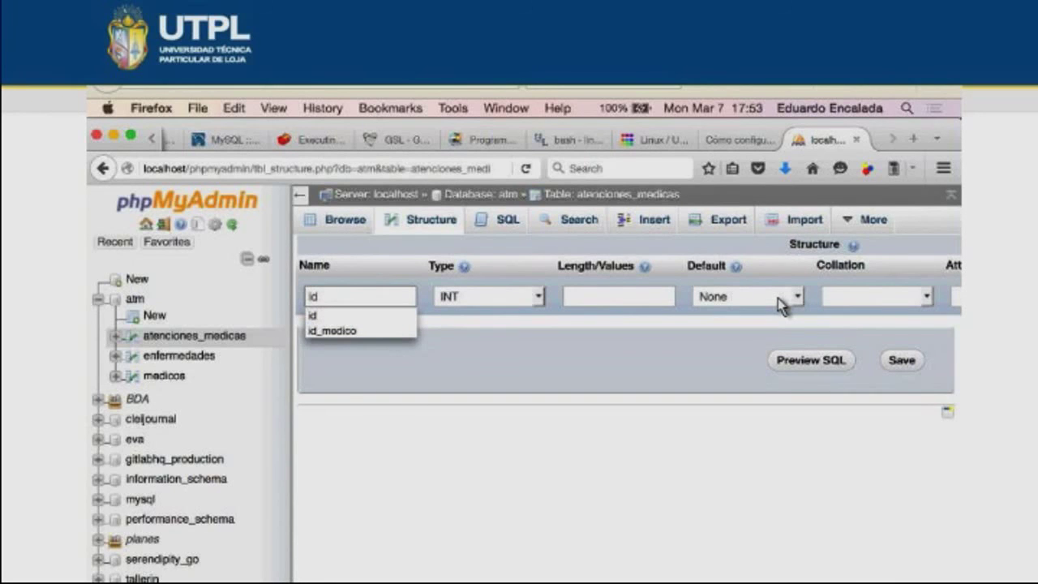
pyautogui.press('Down')
pyautogui.press('Down')
pyautogui.press('Tab')
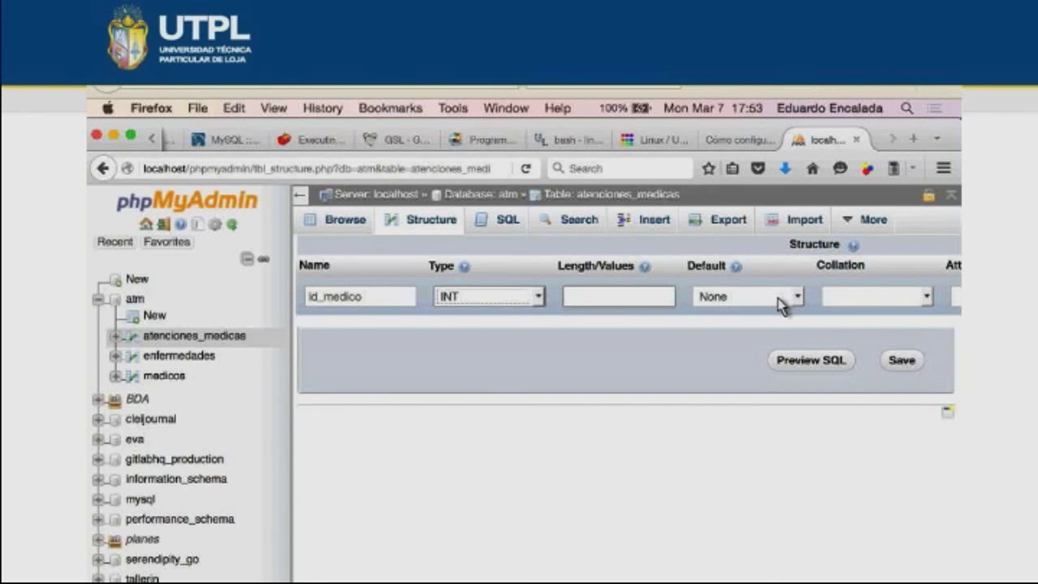
pyautogui.hscroll(3, 779, 305)
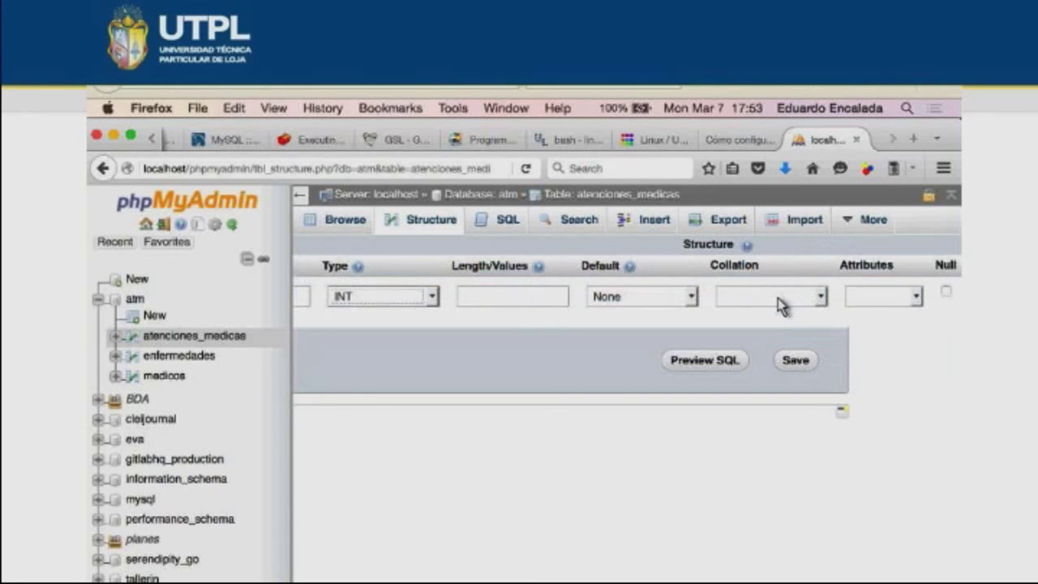
pyautogui.hscroll(3, 778, 305)
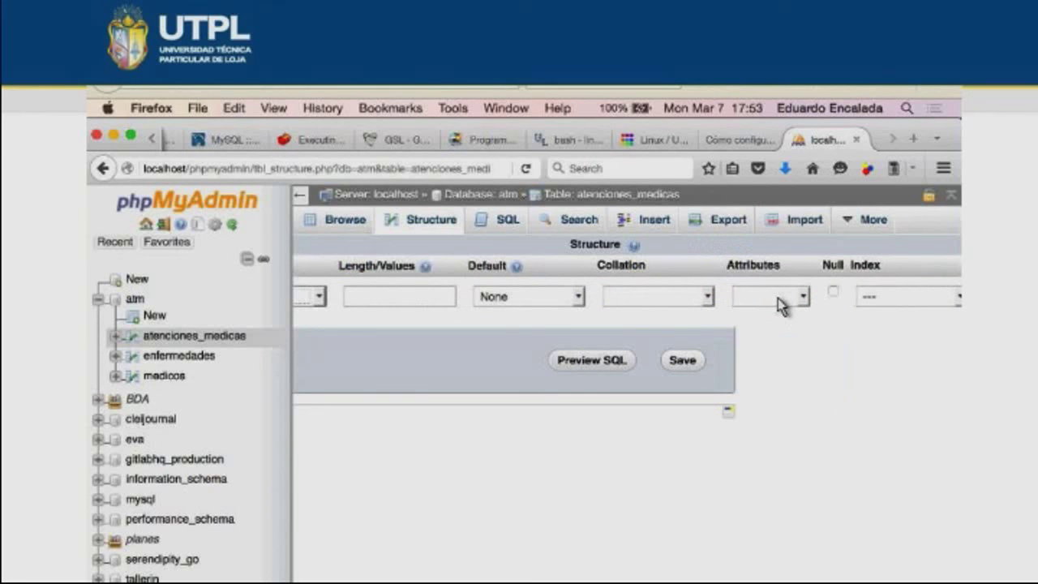
pyautogui.press('Return')
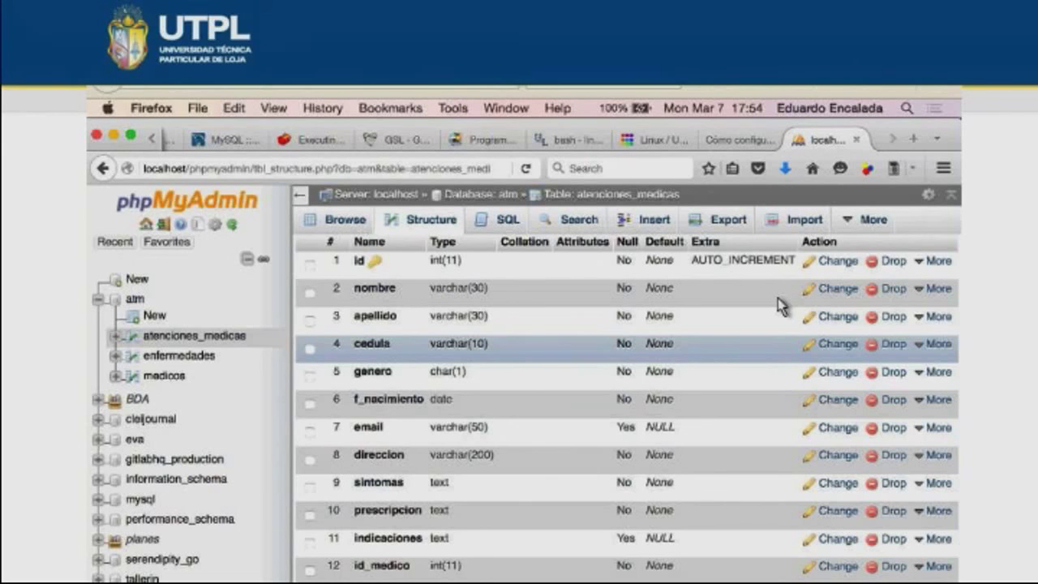
# - Confirm the ALTER TABLE that adds an index on id_medico in atenciones_medicas
pyautogui.scroll(-3, 777, 305)
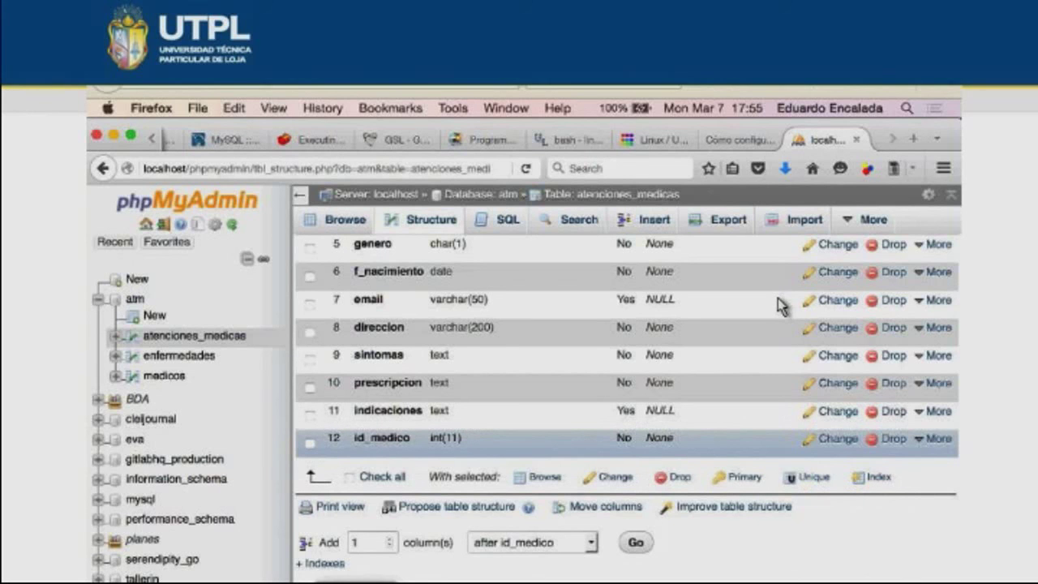
pyautogui.scroll(-1, 779, 305)
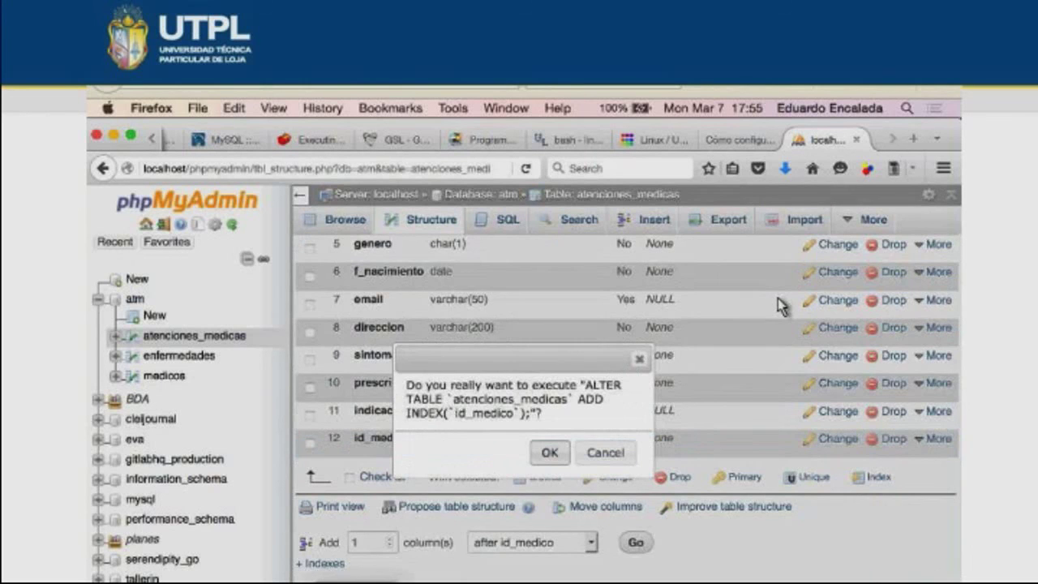
pyautogui.press('Return')
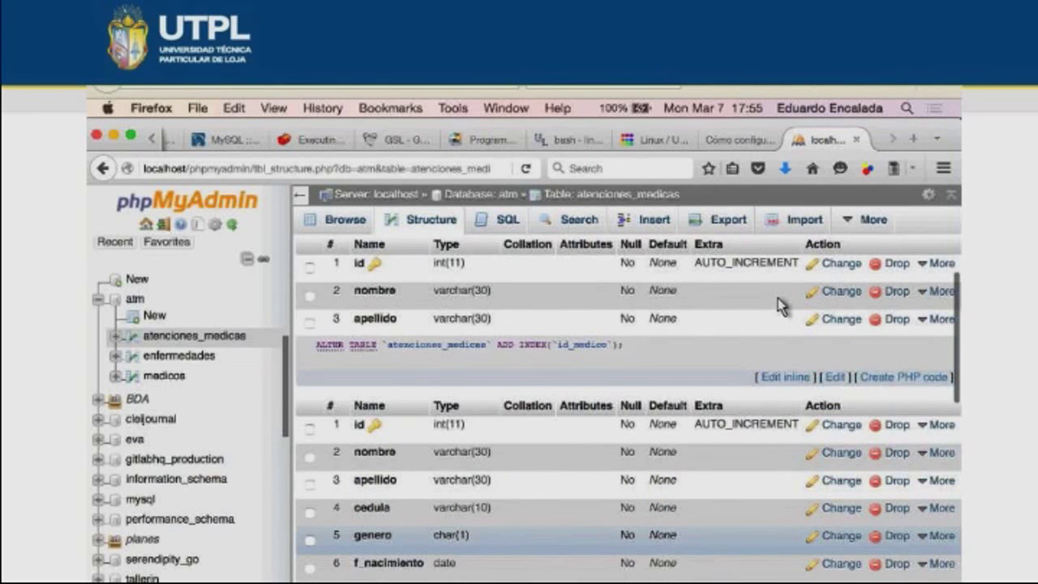
pyautogui.scroll(-5, 779, 306)
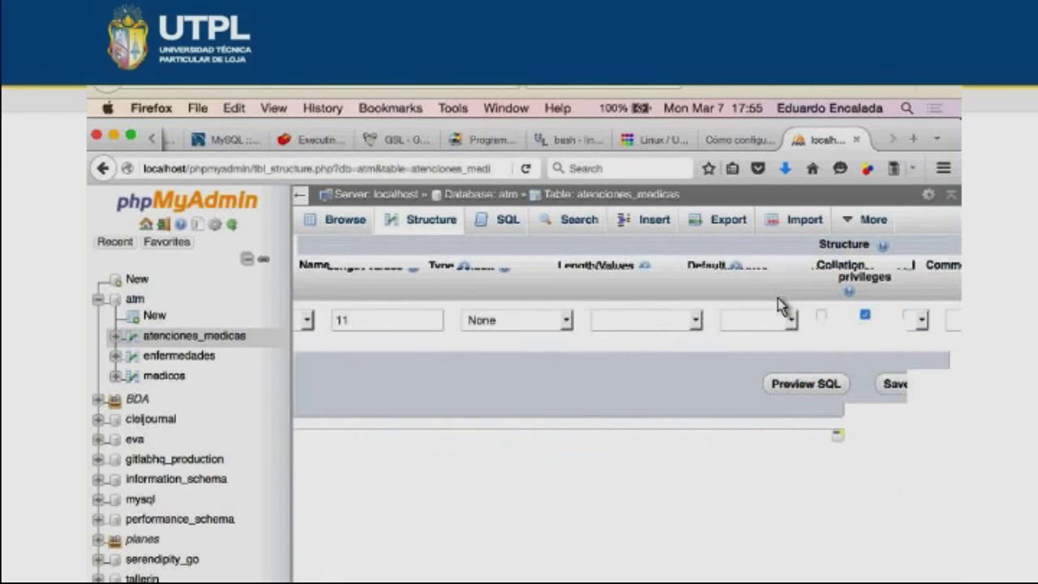
# - Go to atenciones_medicas' relation page with a foreign-key draft on id_medico referencing atm
pyautogui.hscroll(5, 777, 306)
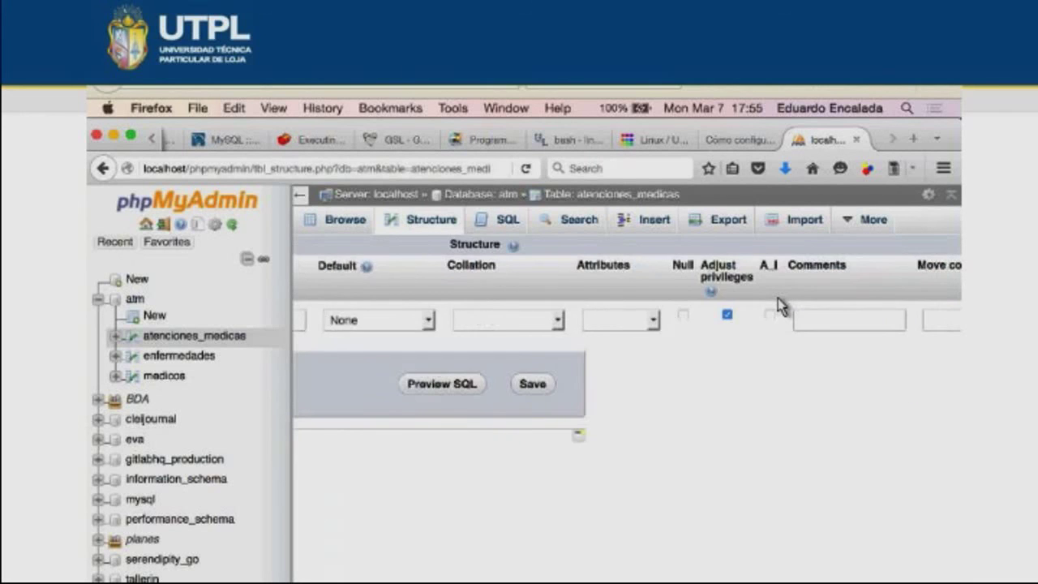
pyautogui.hscroll(-2, 777, 306)
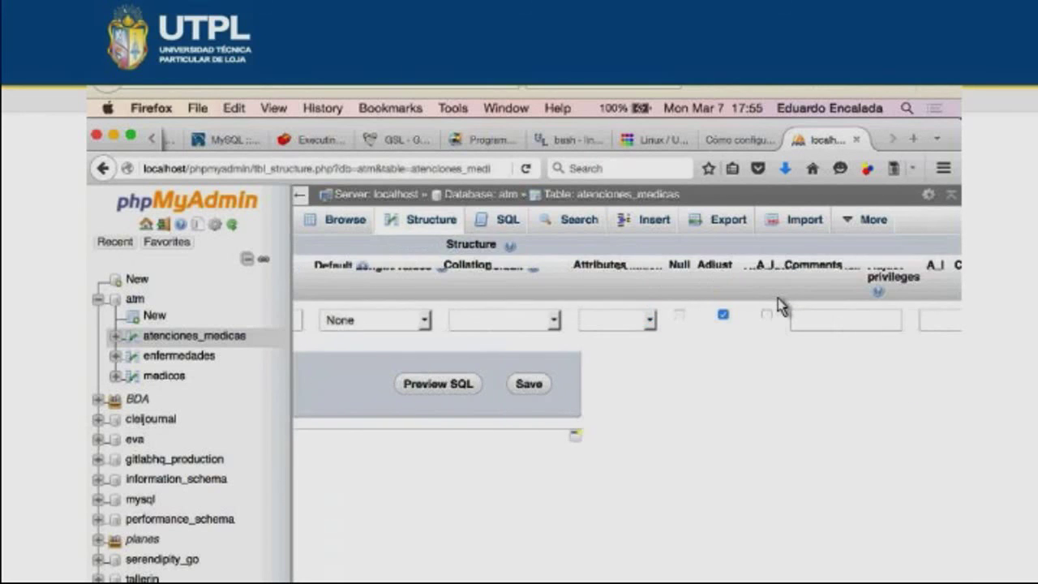
pyautogui.hscroll(-7, 777, 305)
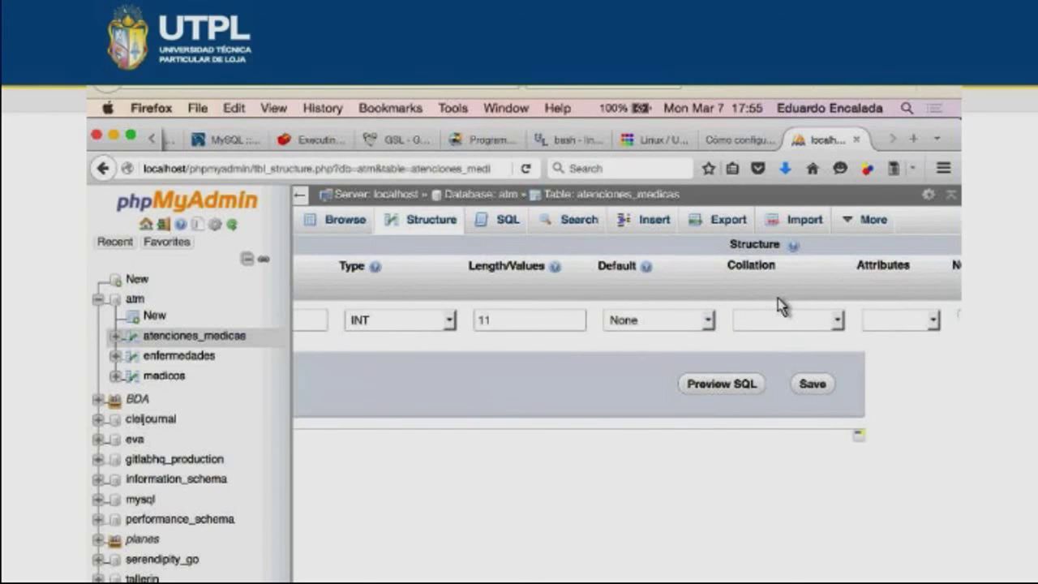
pyautogui.scroll(5, 777, 305)
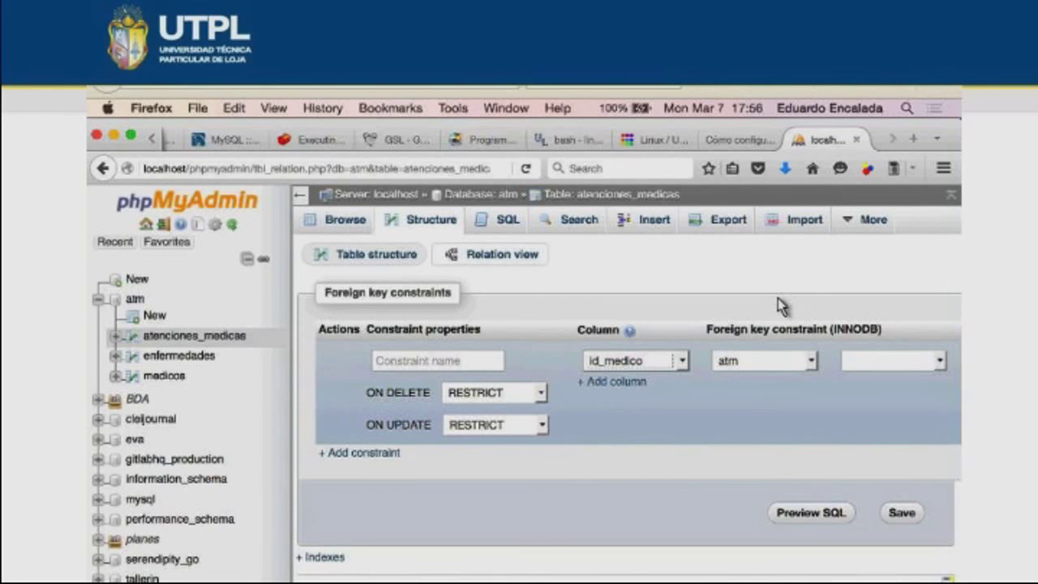
# - Point the id_medico foreign-key draft at atm.medicos column id, RESTRICT on delete and update
pyautogui.hscroll(4, 778, 307)
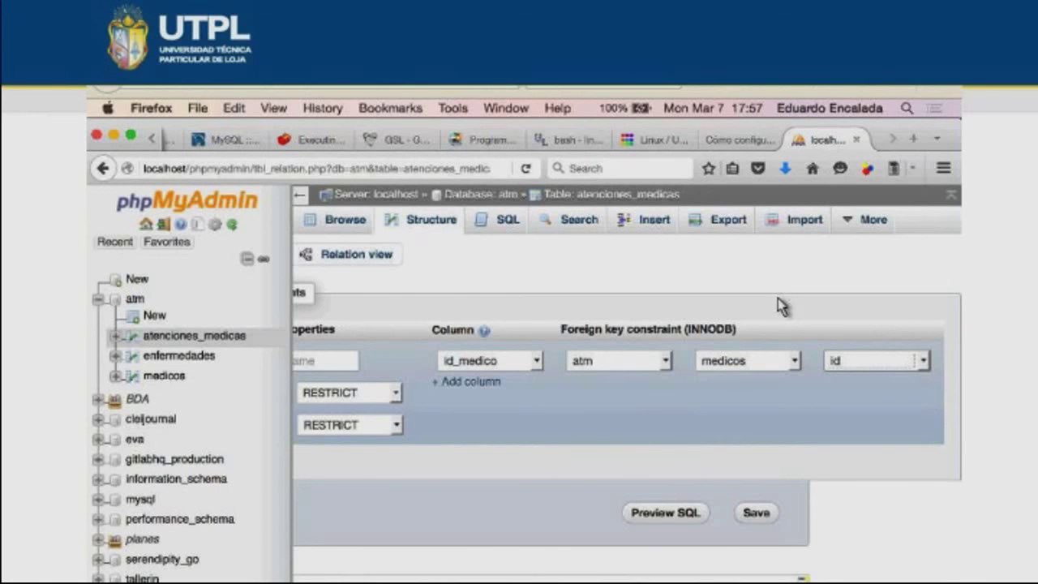
pyautogui.hscroll(-4, 779, 306)
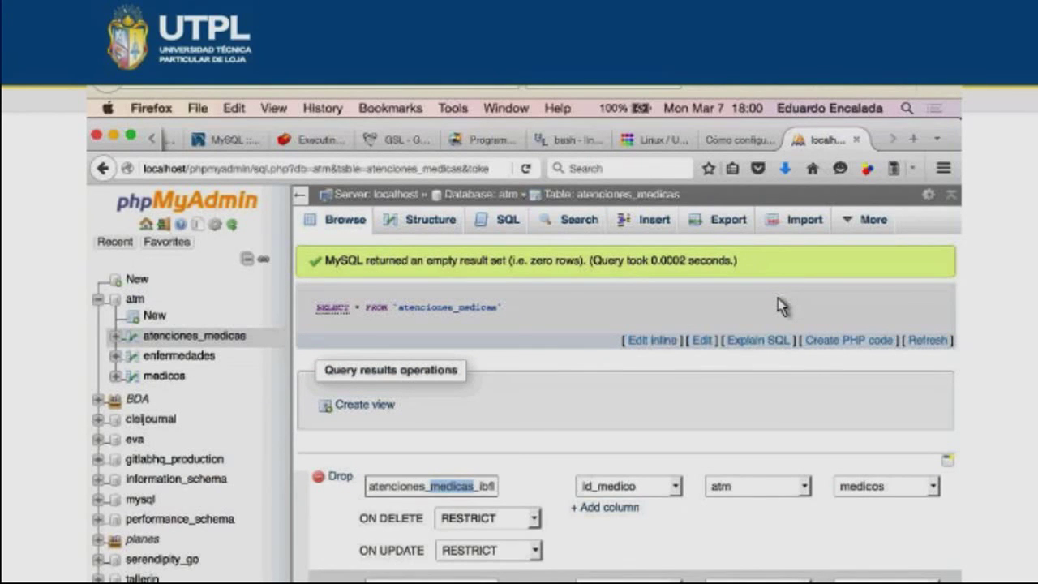
# - Bring up a blank Create table form under atm with four column rows
pyautogui.scroll(5, 777, 306)
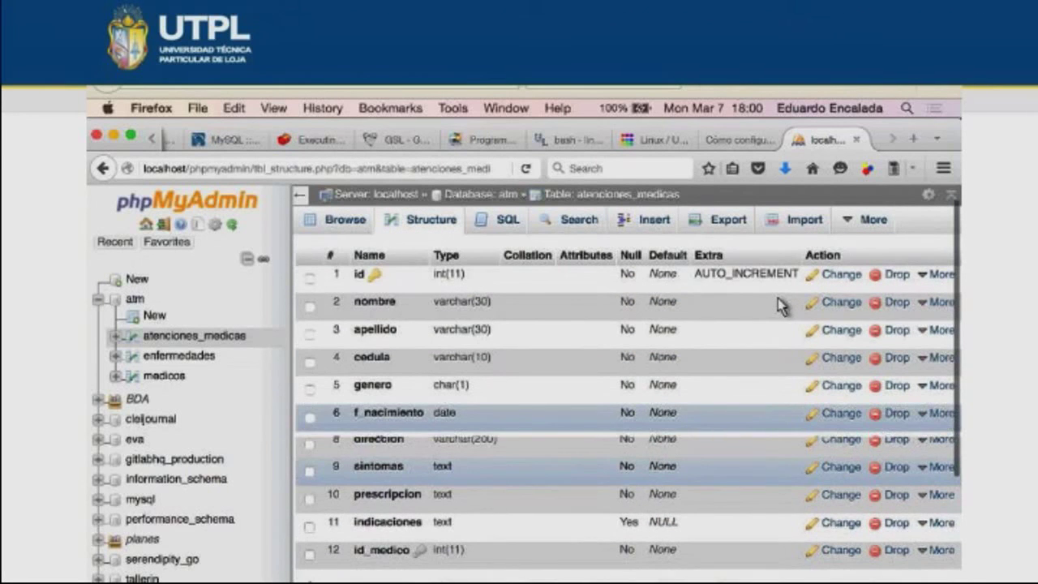
pyautogui.scroll(2, 777, 305)
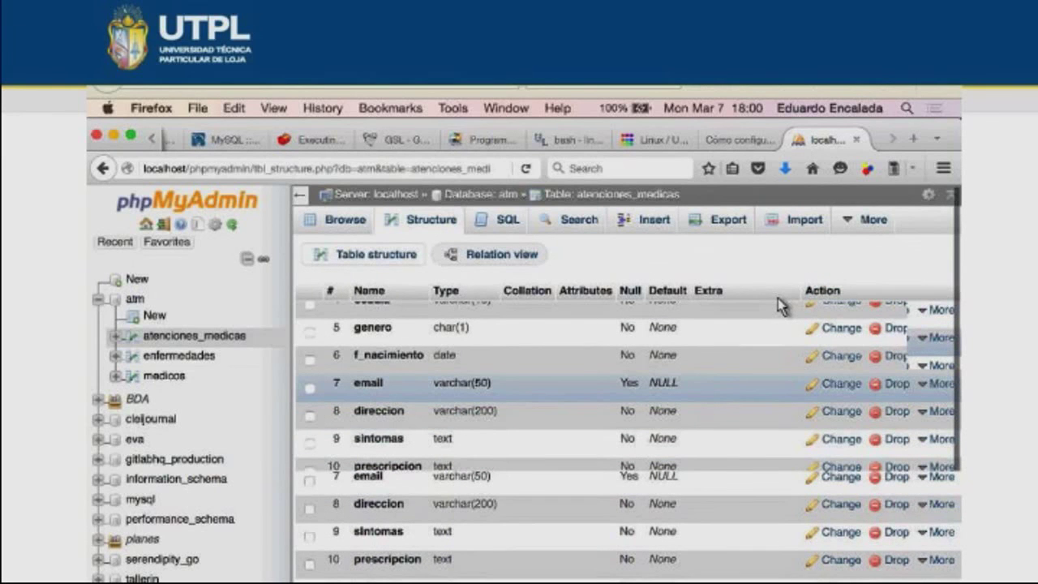
pyautogui.scroll(-2, 778, 306)
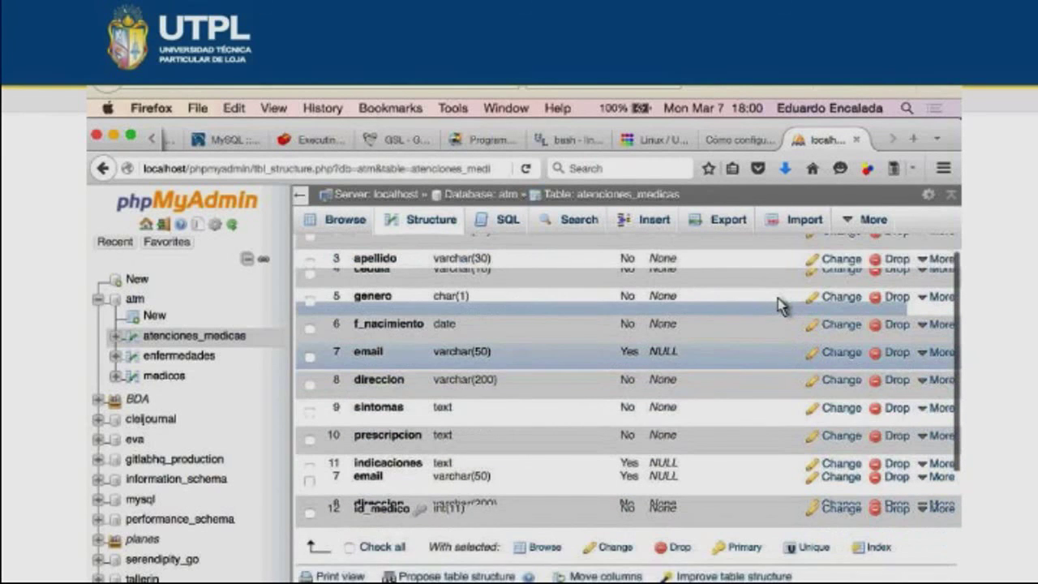
pyautogui.scroll(2, 778, 305)
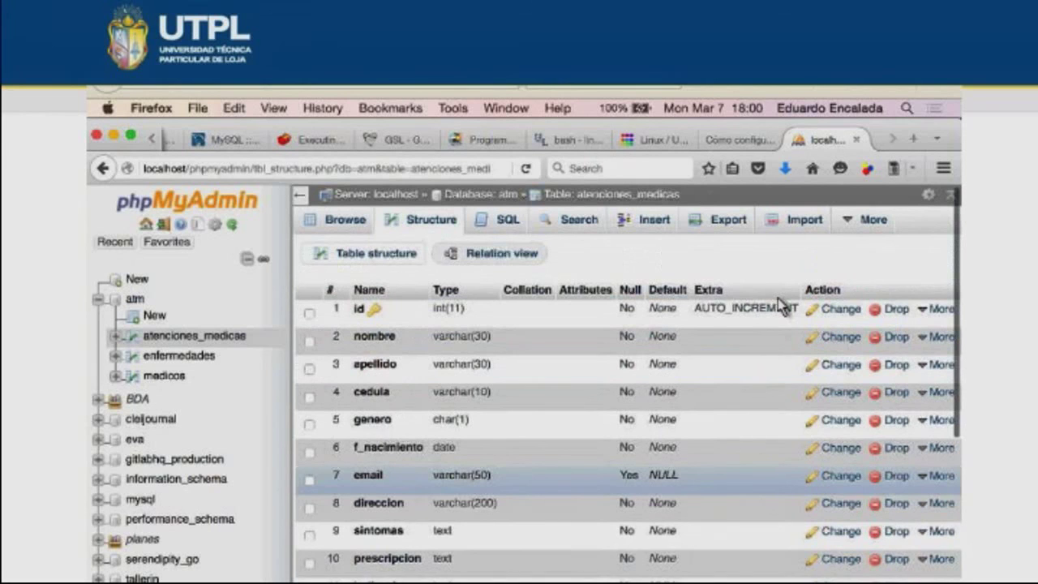
pyautogui.scroll(-2, 779, 305)
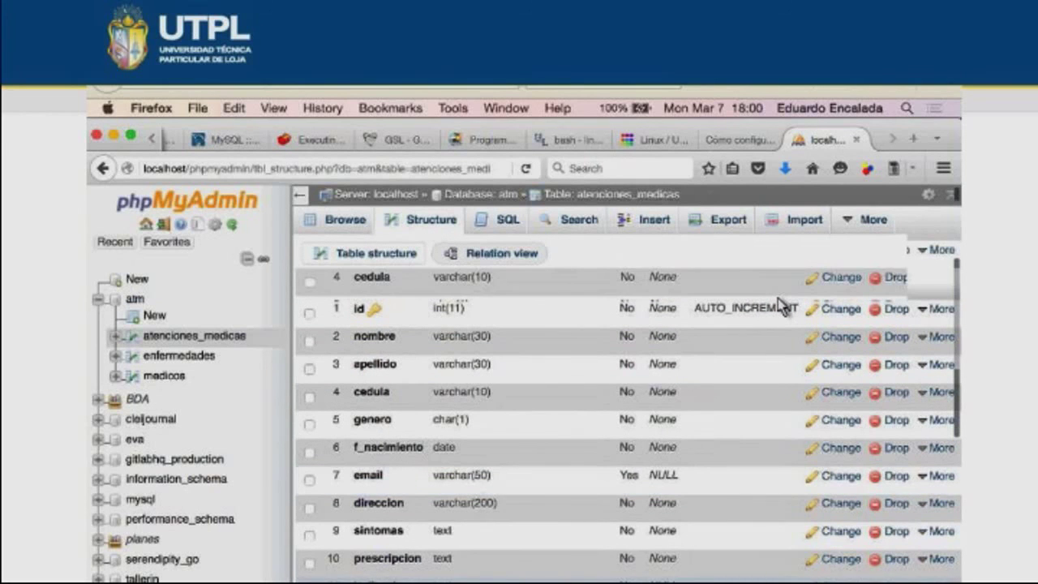
pyautogui.scroll(-3, 779, 305)
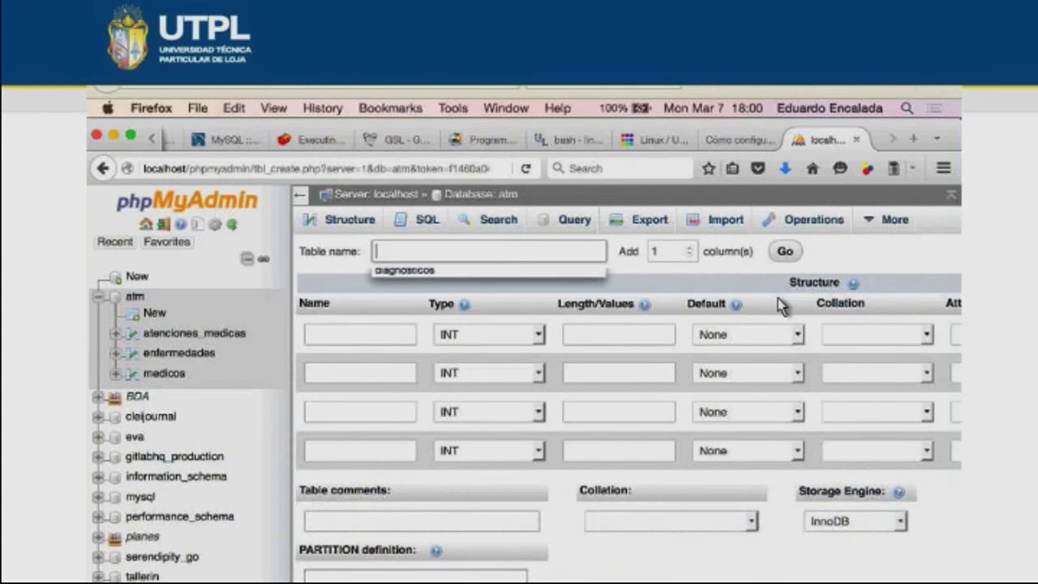
# - Name the table diagnosticos and enter INT columns id, id_enfermedad and id_atencion
pyautogui.press('Down')
pyautogui.press('Return')
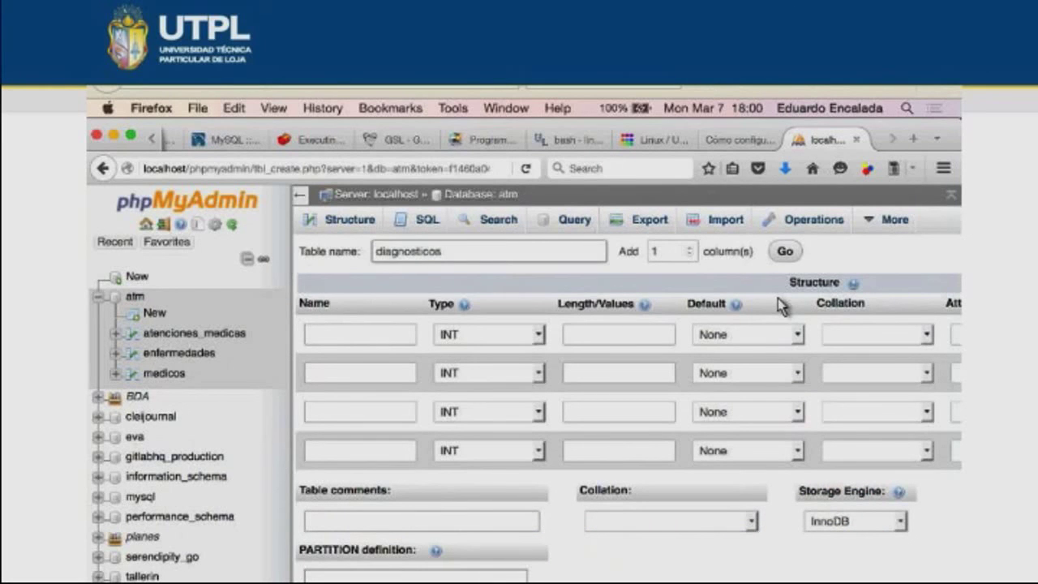
pyautogui.press('Tab')
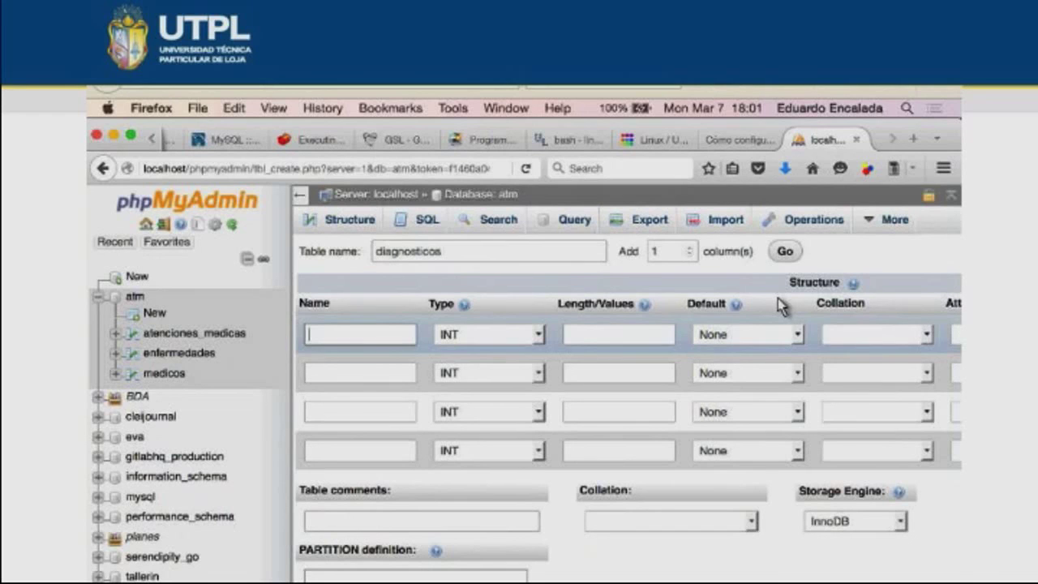
pyautogui.write('id')
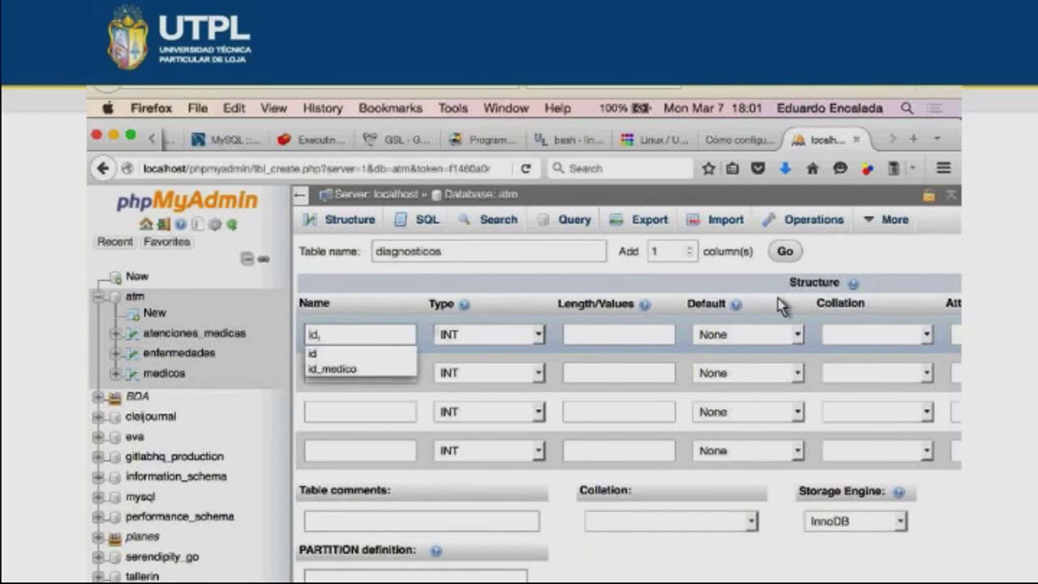
pyautogui.hotkey('ctrl', 'Down')
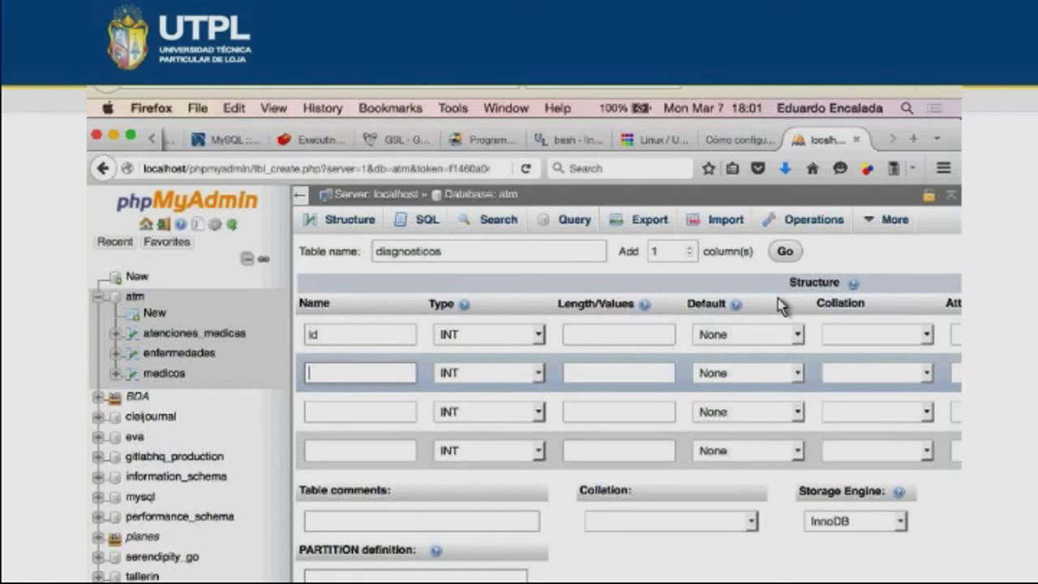
pyautogui.write('id_enfermedad')
pyautogui.press('Down')
pyautogui.write('id_ate')
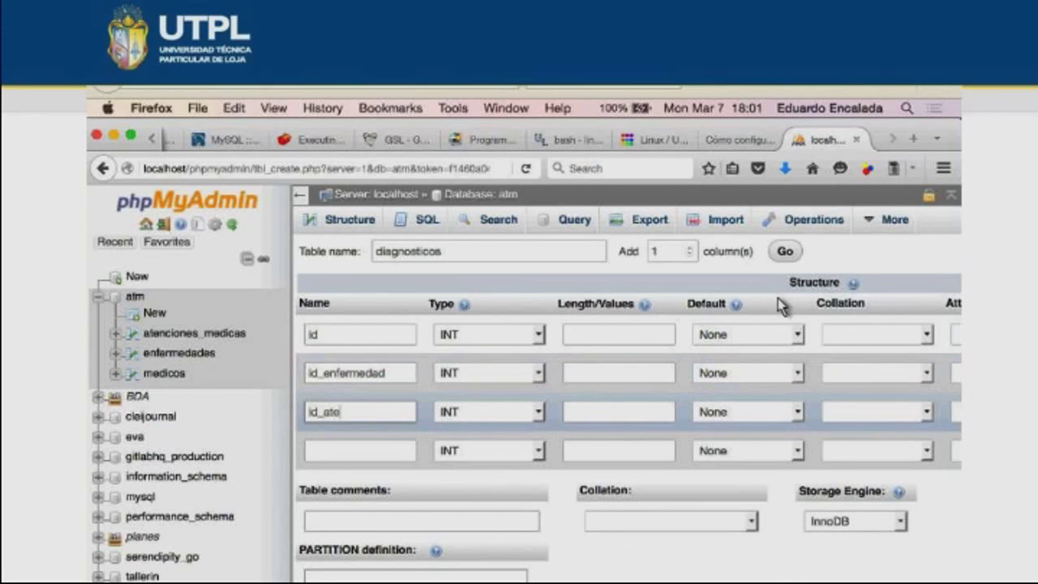
pyautogui.write('ncion')
pyautogui.press('Up')
pyautogui.press('Up')
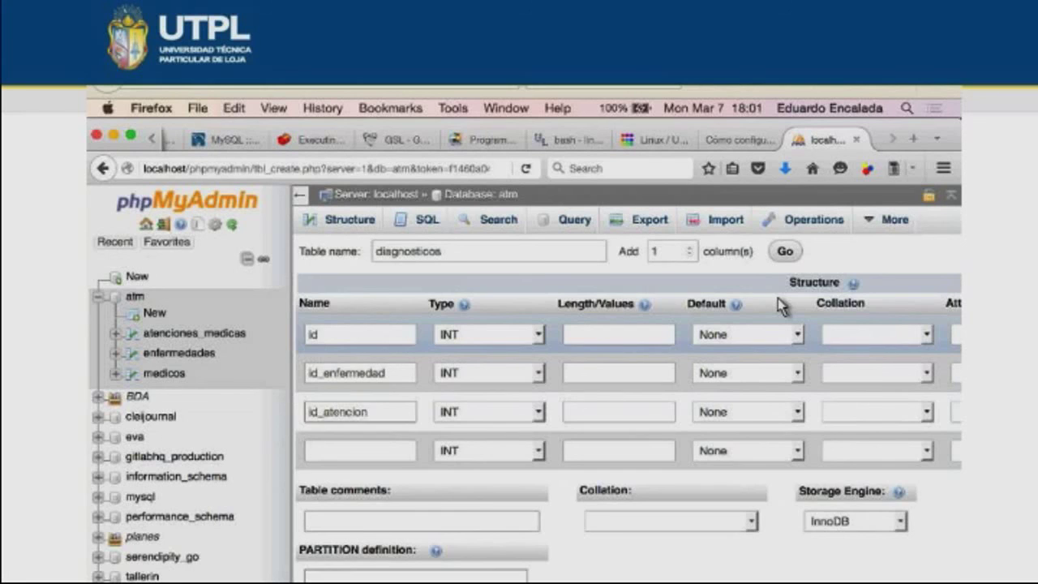
pyautogui.scroll(-2, 778, 307)
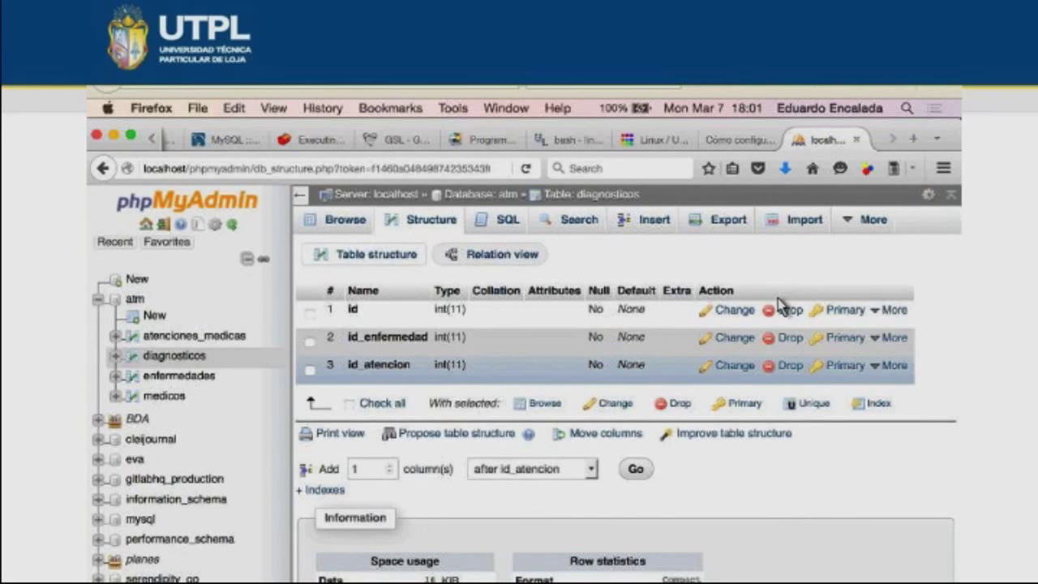
# - Make id the AUTO_INCREMENT primary key of diagnosticos
pyautogui.click(778, 306)
pyautogui.press('Return')
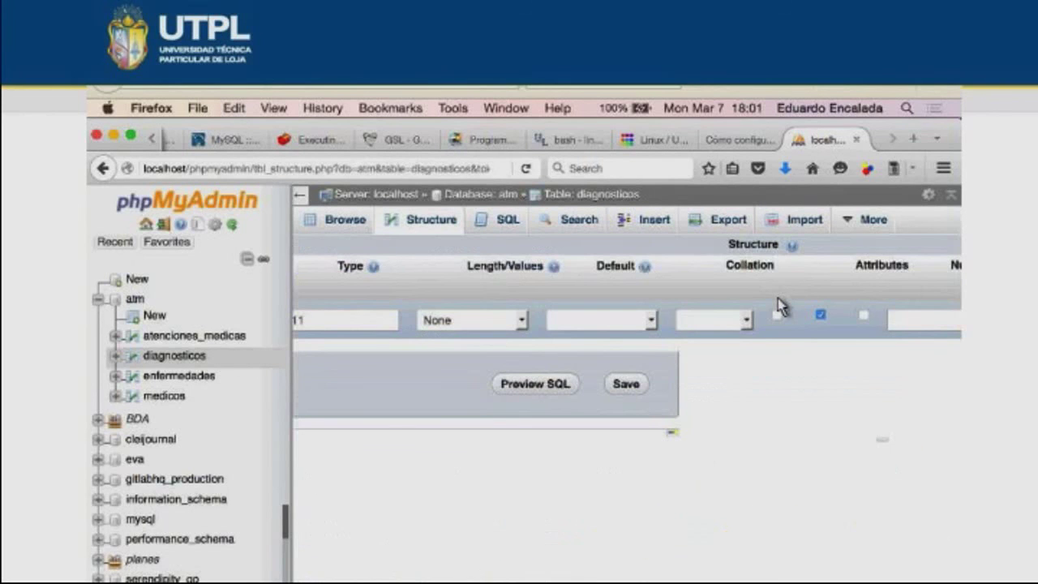
pyautogui.hscroll(3, 779, 307)
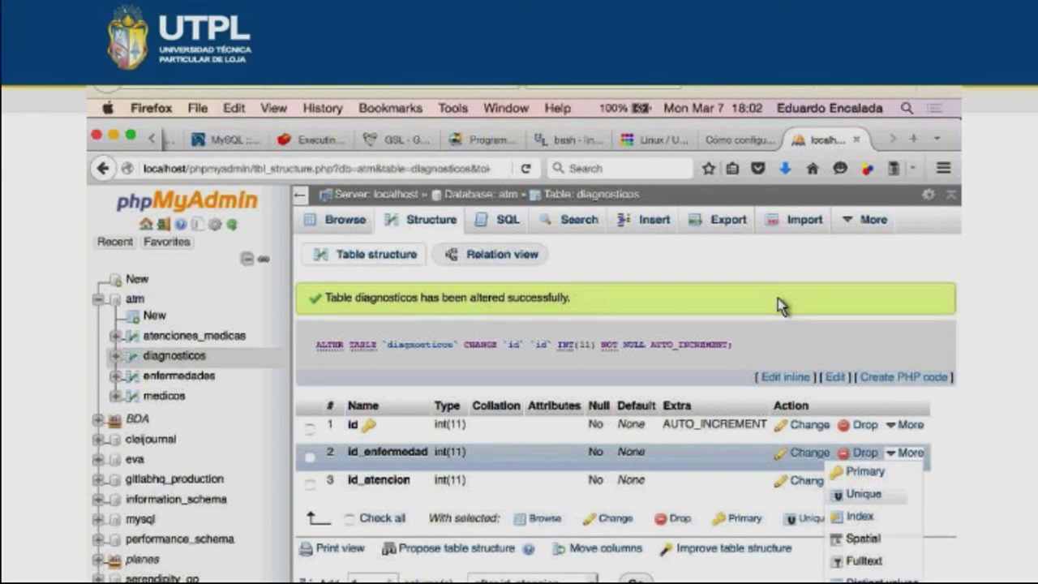
# - Add indexes on the id_enfermedad and id_atencion columns
pyautogui.press('Return')
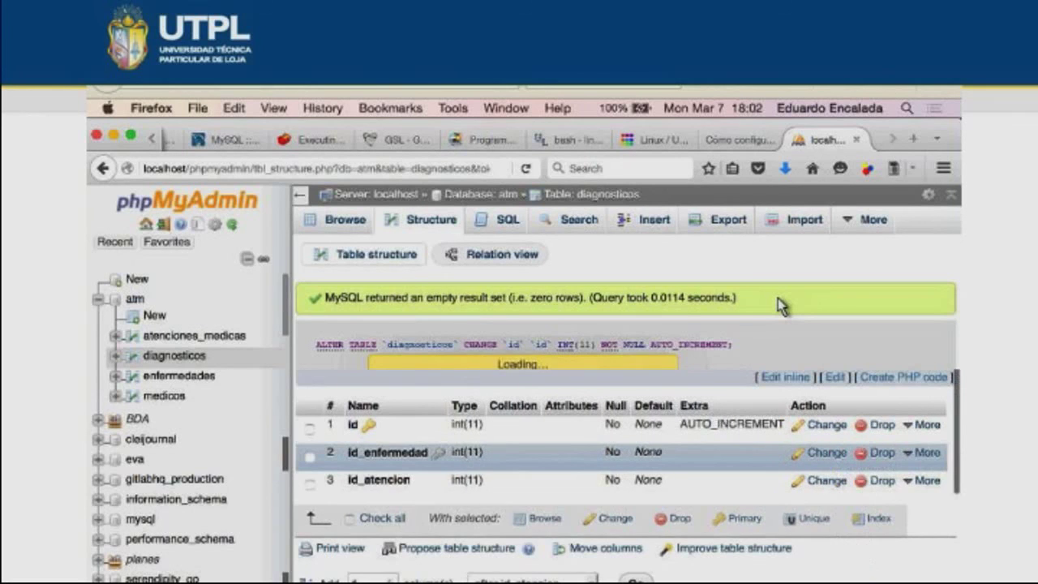
pyautogui.click(923, 480)
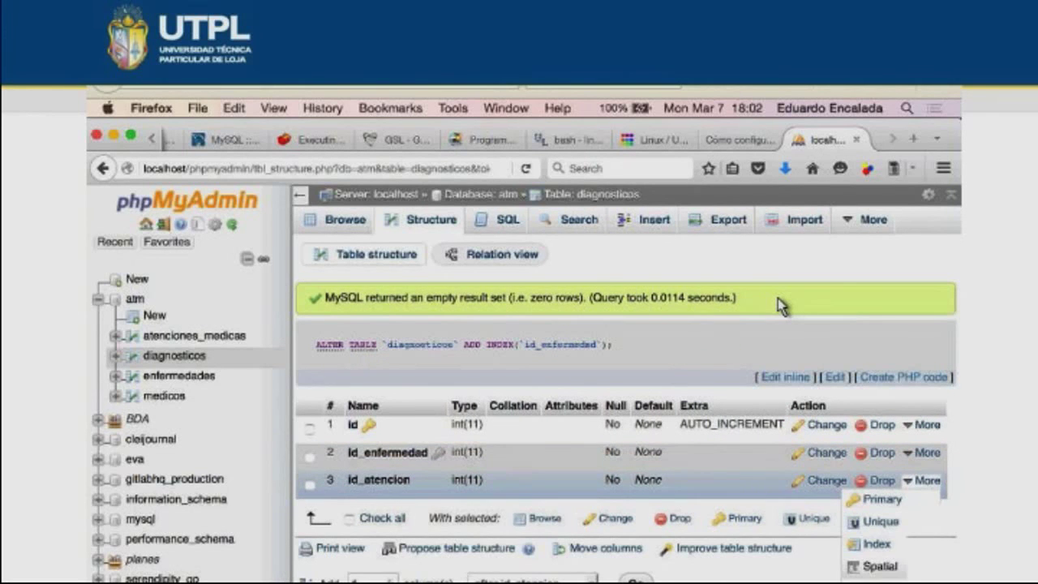
pyautogui.click(876, 544)
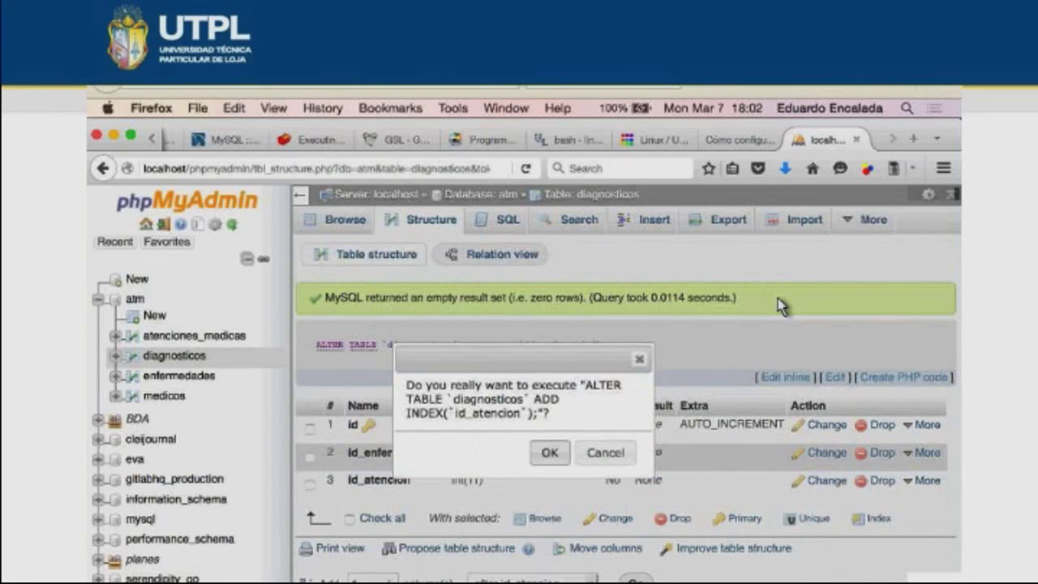
pyautogui.press('Return')
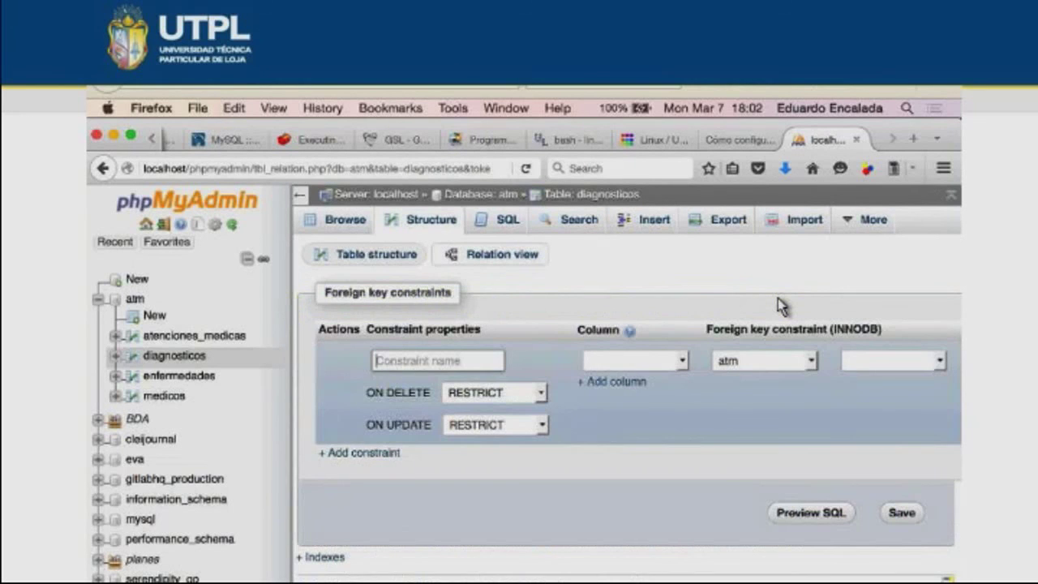
# - Create foreign key diagnosticos_ibfk_1 linking id_enfermedad to atm.enfermedades.id
pyautogui.press('Tab')
pyautogui.press('Down')
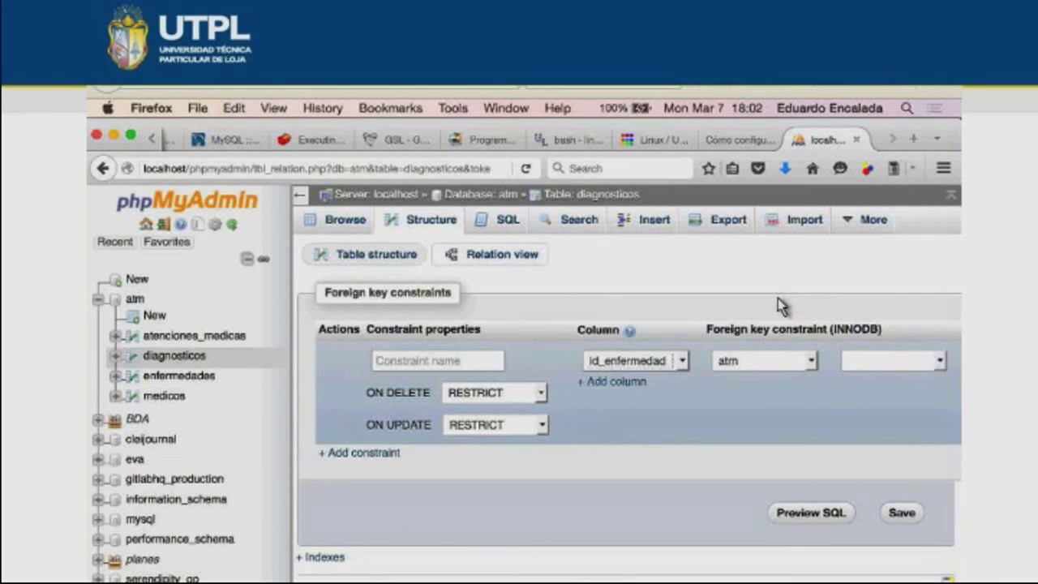
pyautogui.press('Tab')
pyautogui.press('Tab')
pyautogui.press('space')
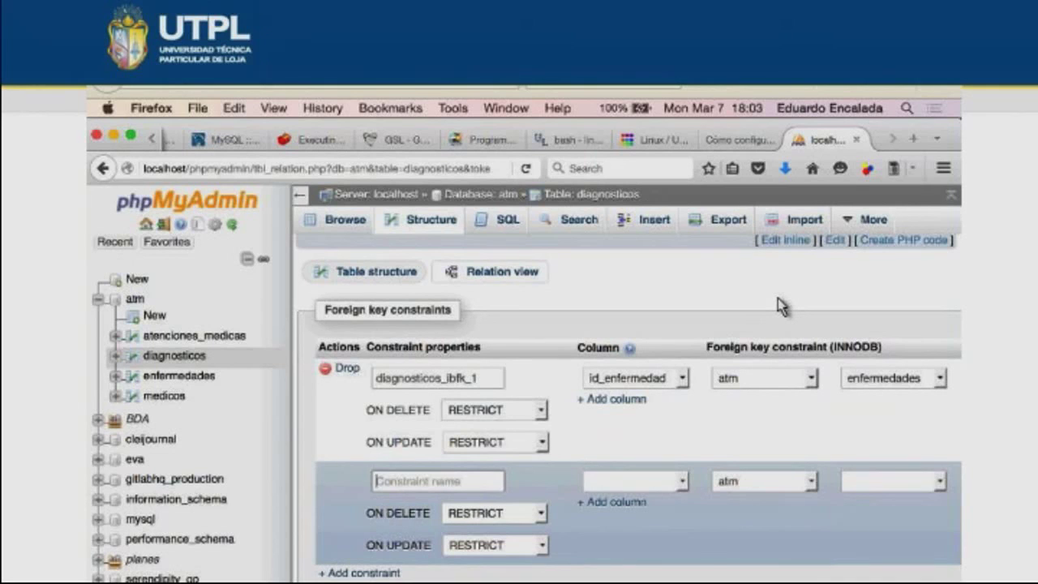
# - Draft a second foreign key pointing id_atencion to atm.atenciones_medicas.id
pyautogui.press('Tab')
pyautogui.press('Down')
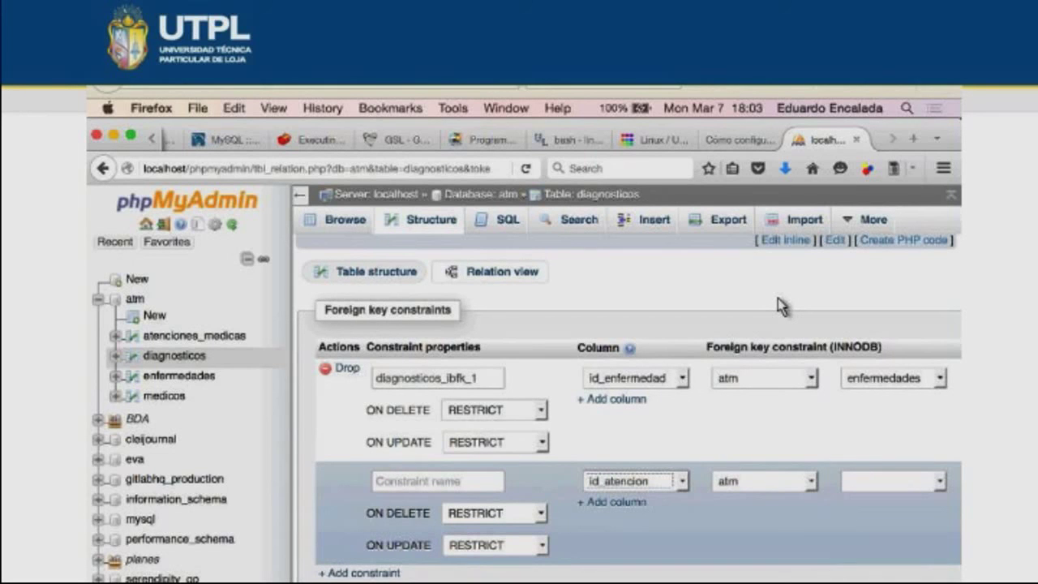
pyautogui.press('Tab')
pyautogui.press('Tab')
pyautogui.press('Down')
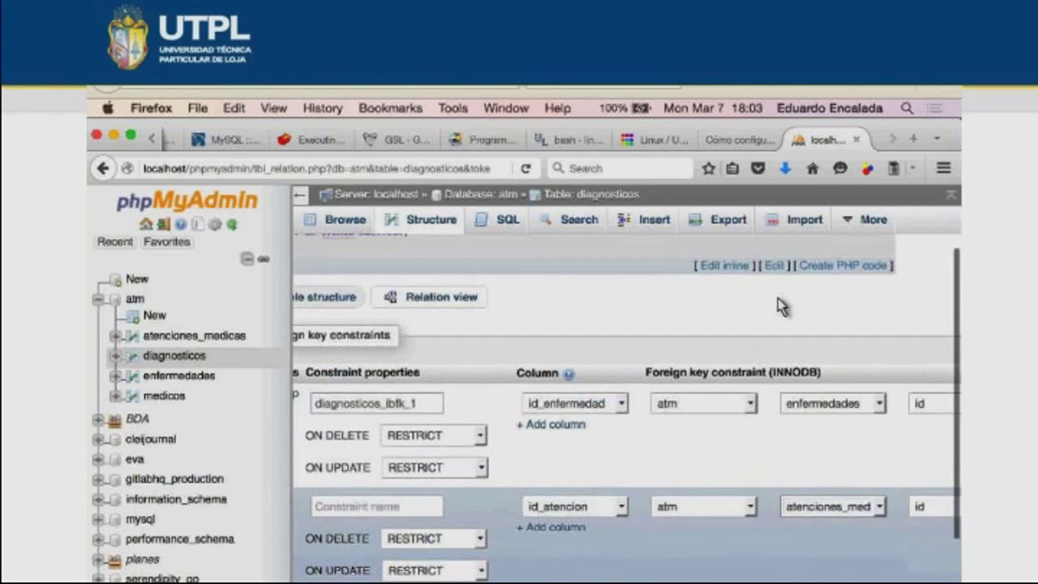
pyautogui.scroll(-2, 777, 305)
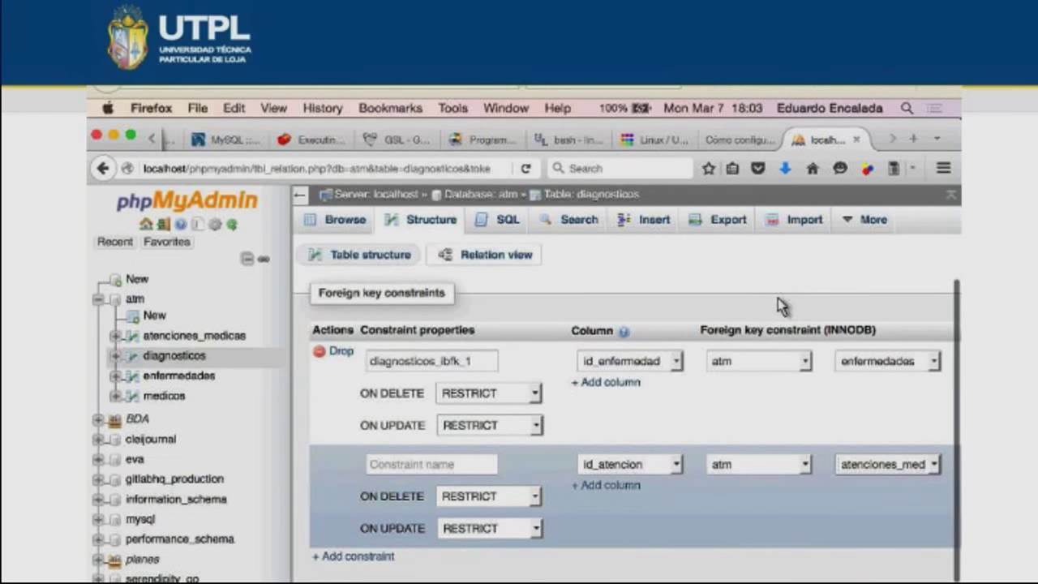
pyautogui.scroll(-1, 778, 306)
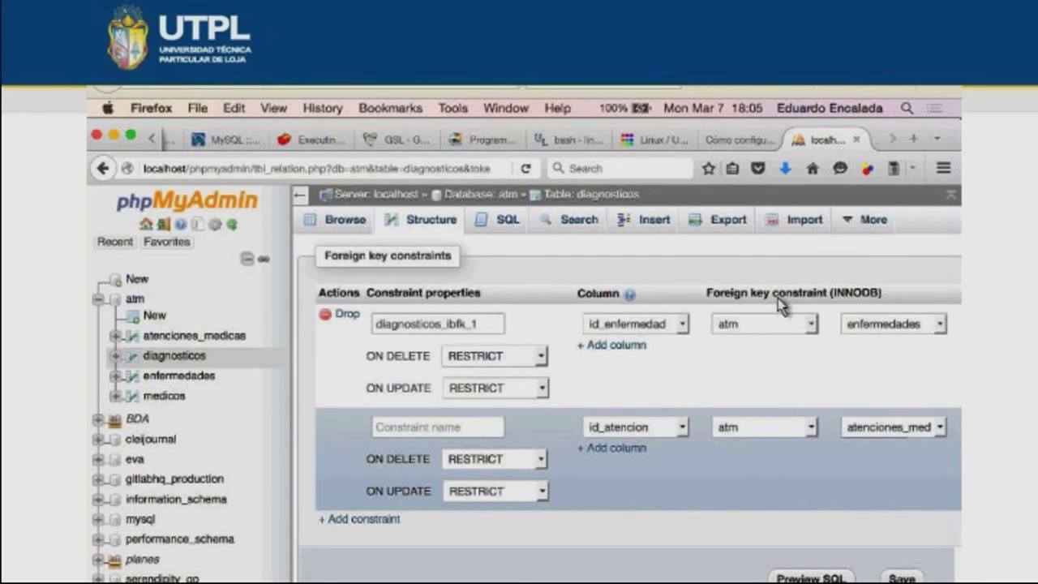
# - Make the id_atencion foreign key to atenciones_medicas cascade on delete and save the relations
pyautogui.hotkey('alt', 'Down')
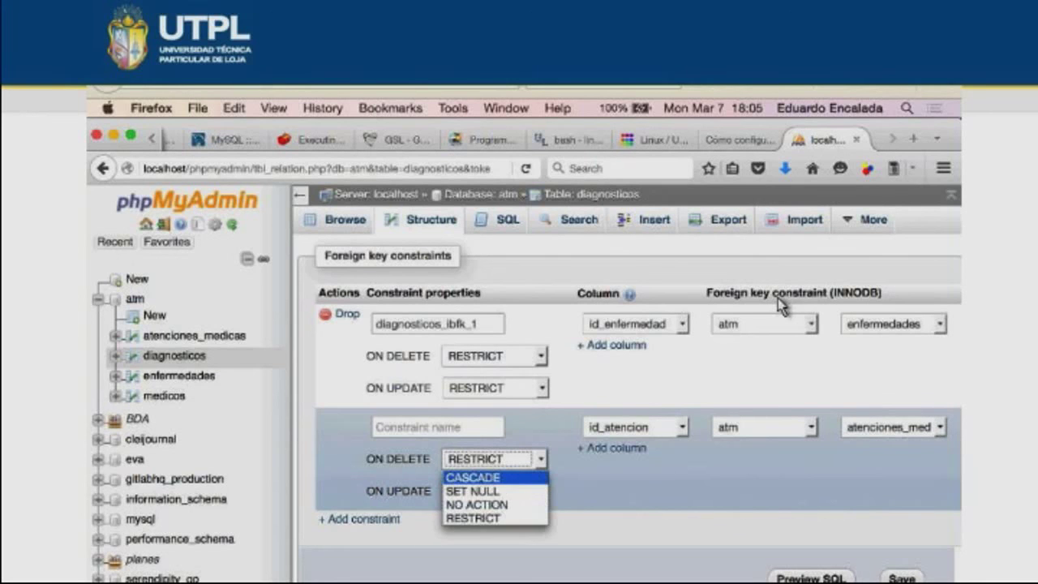
pyautogui.press('Return')
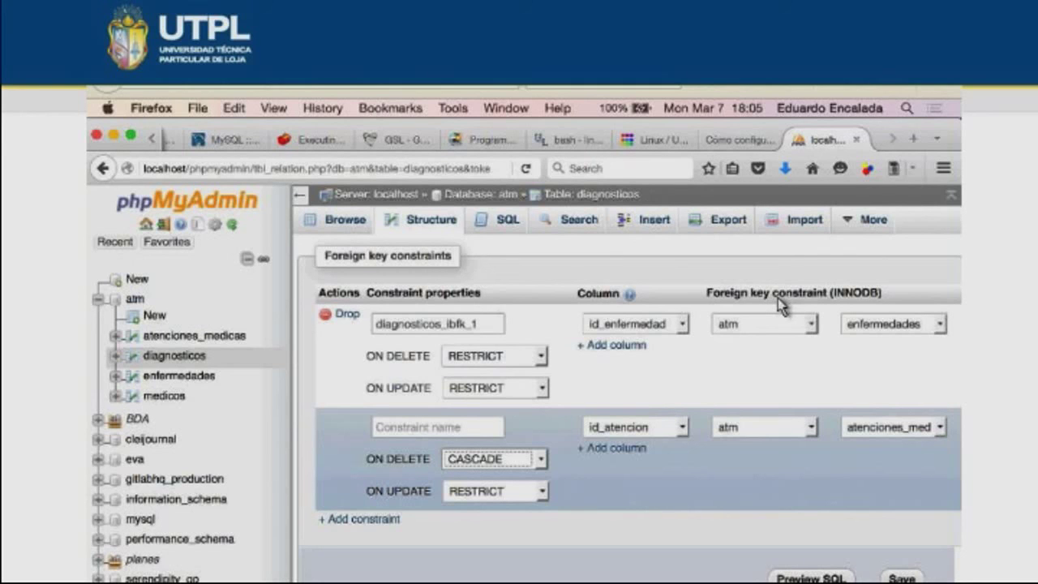
pyautogui.click(780, 304)
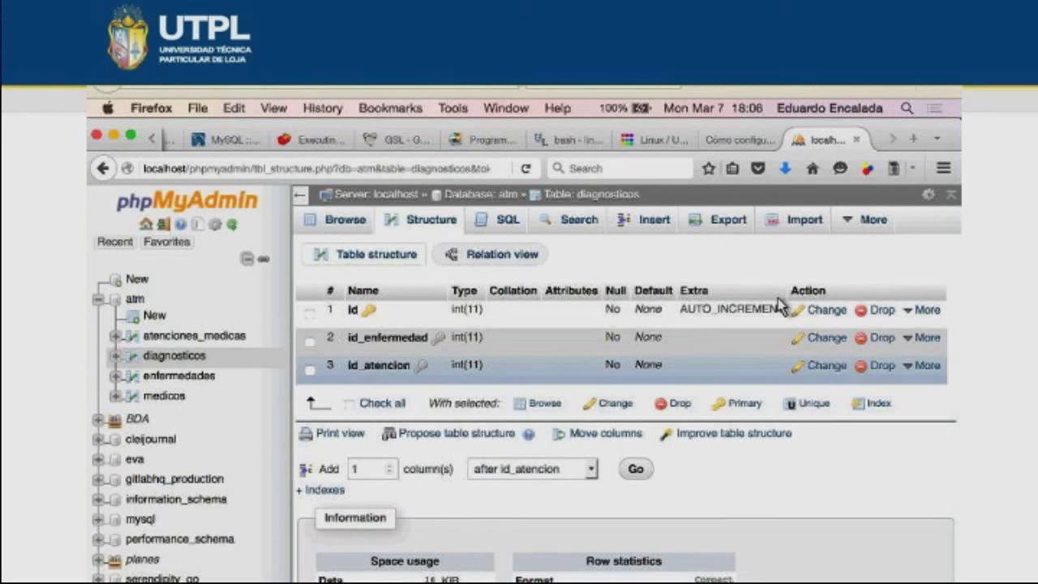
# - Locate the age-based 'tipo de paciente' requirement in the assignment PDF, then return to phpMyAdmin
pyautogui.press('super+Tab')
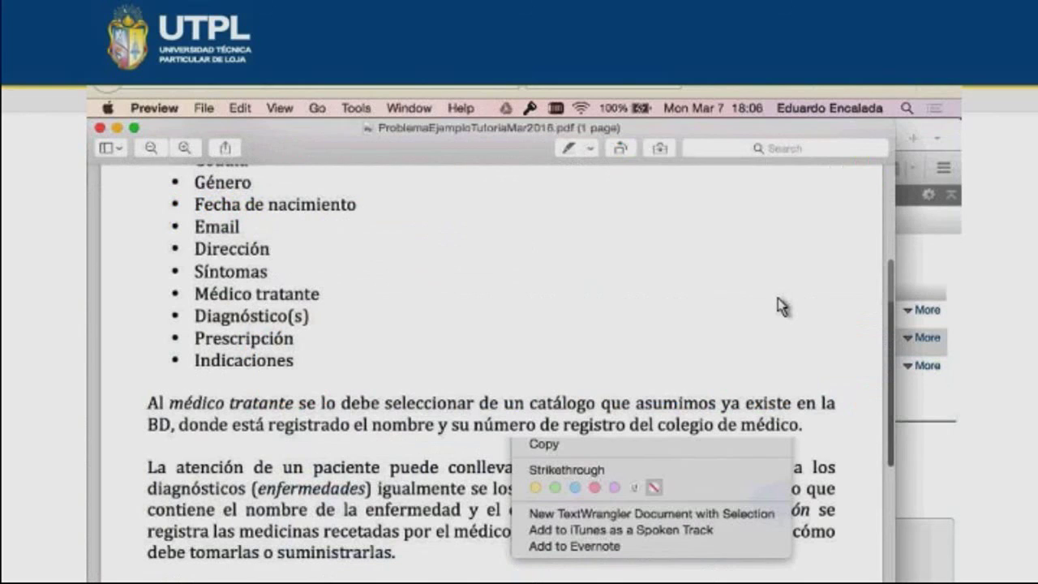
pyautogui.click(778, 307)
pyautogui.scroll(-2, 778, 307)
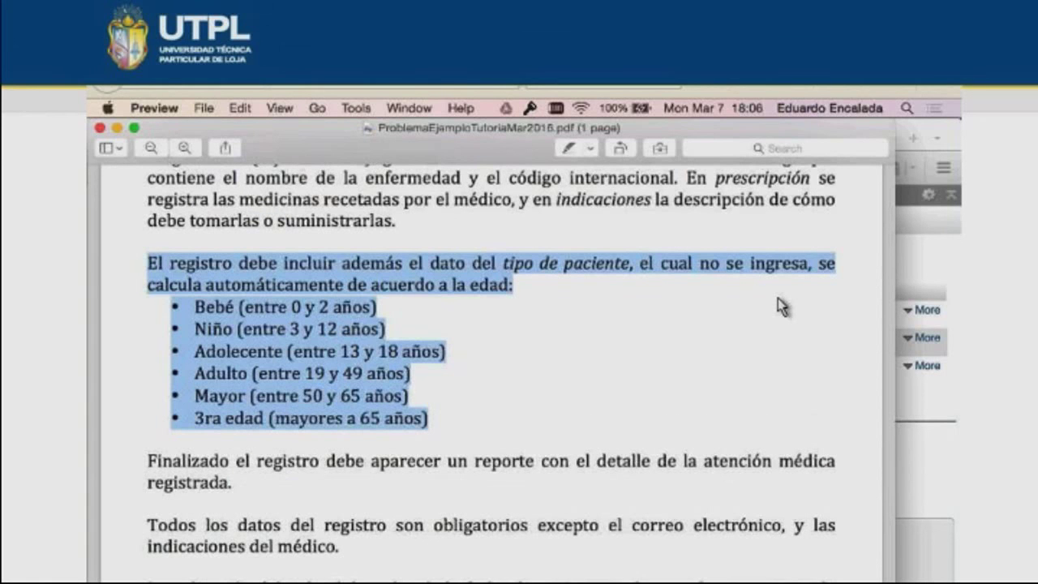
pyautogui.press('super+Tab')
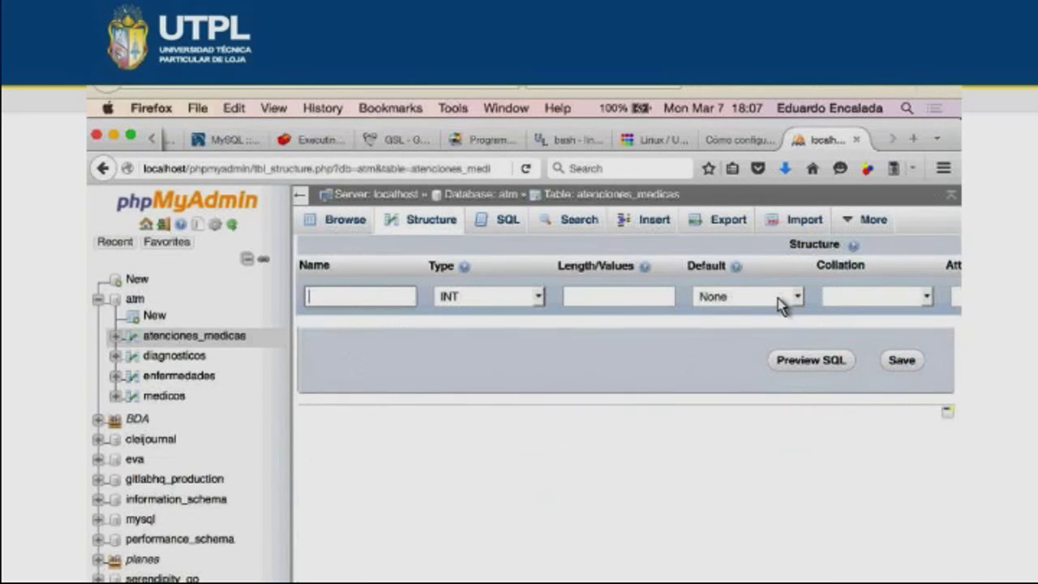
# - Name the new atenciones_medicas column tipo_paciente and give it the VARCHAR type
pyautogui.write('tipo_paciente')
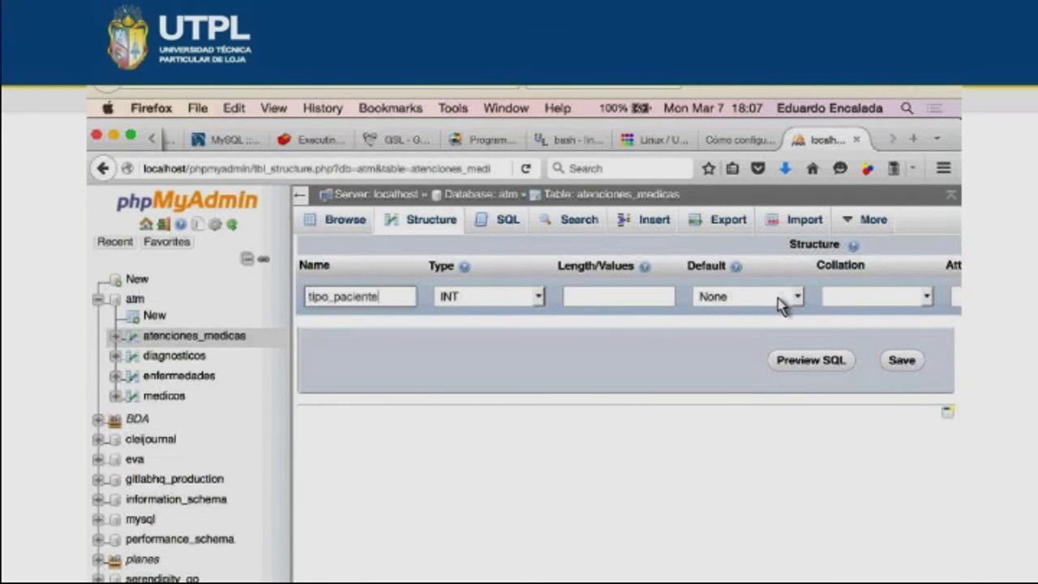
pyautogui.press('Tab')
pyautogui.press('Down')
pyautogui.press('Down')
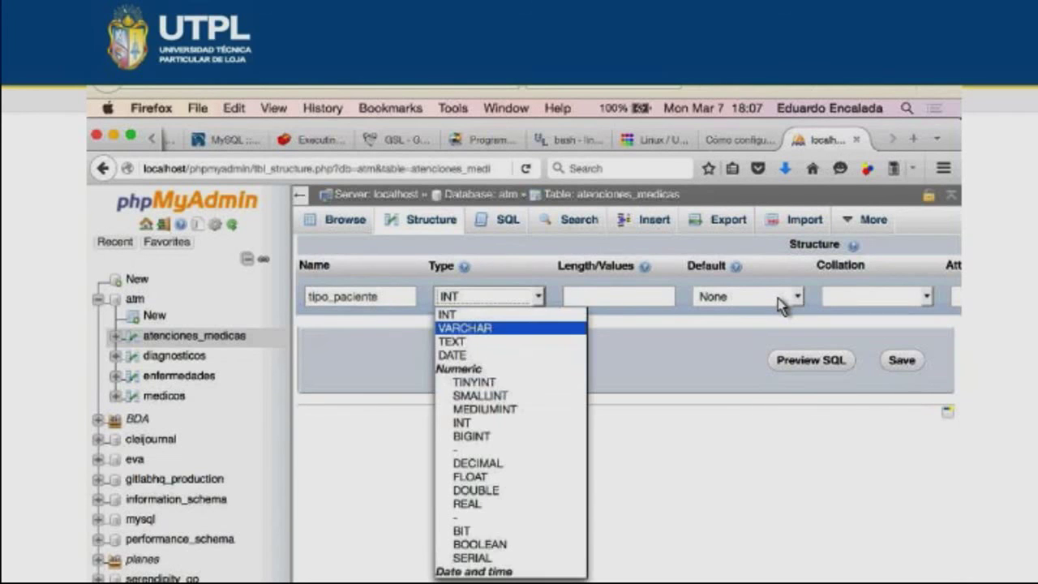
pyautogui.press('Tab')
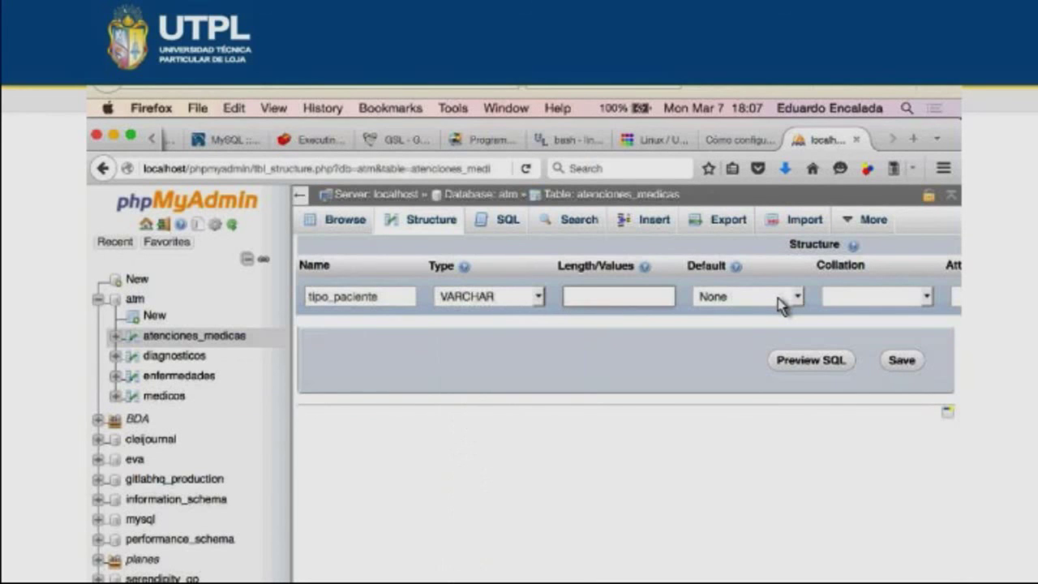
pyautogui.press('super+Tab')
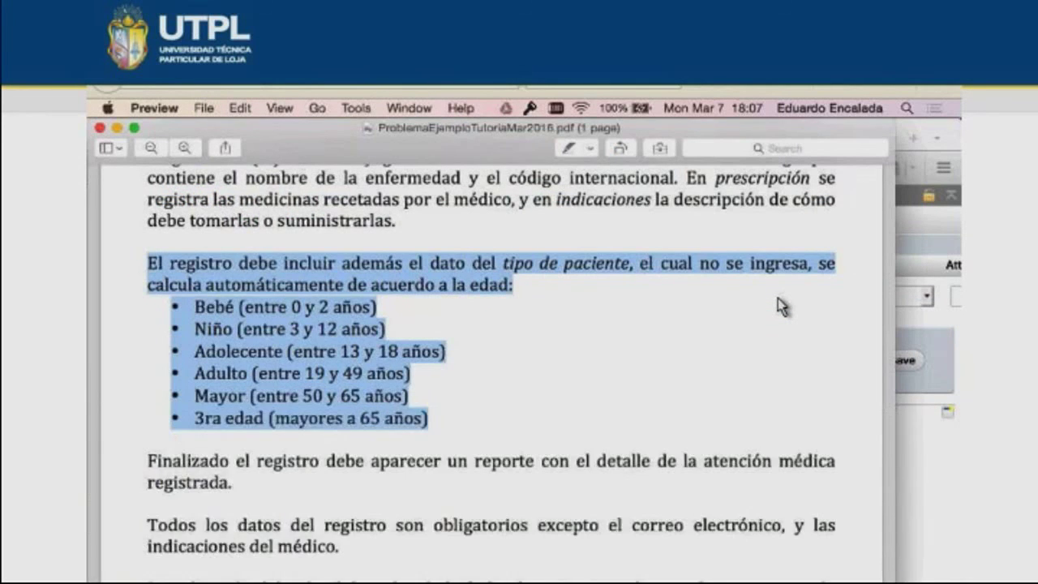
# - Read through the PDF's patient-type and validation requirements before returning to phpMyAdmin
pyautogui.click(777, 307)
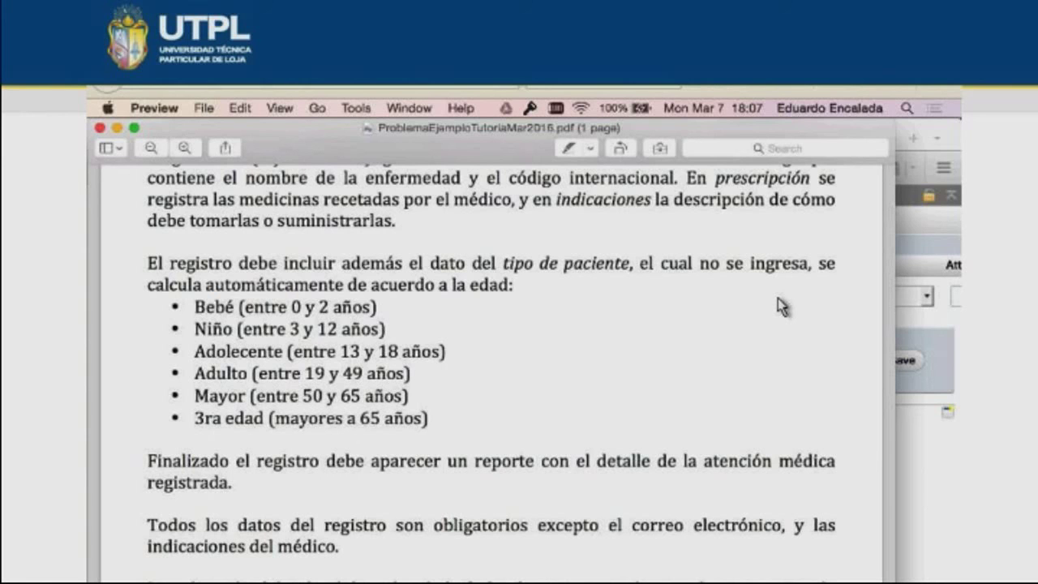
pyautogui.scroll(-3, 776, 307)
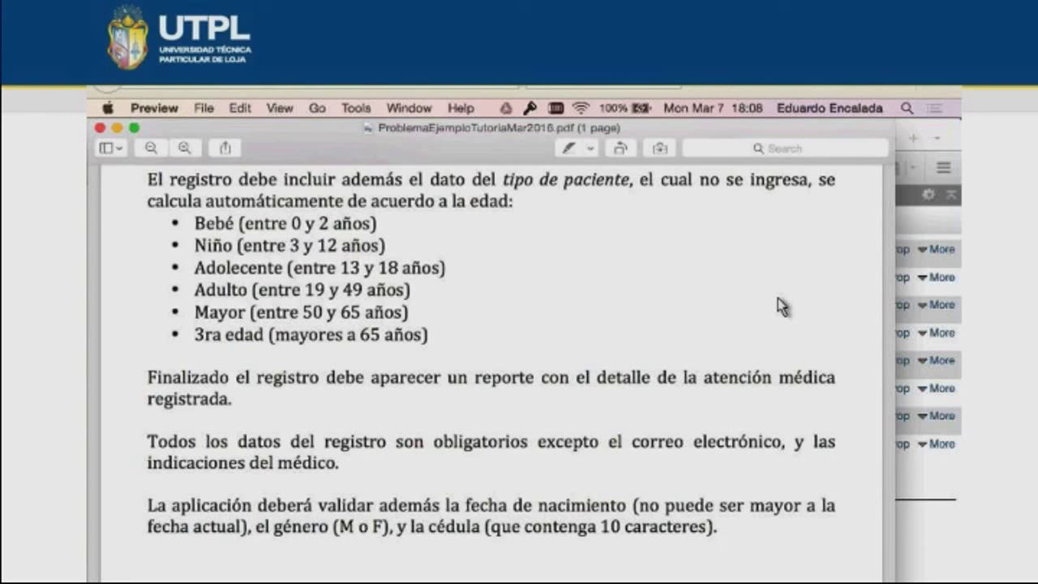
pyautogui.scroll(2, 777, 306)
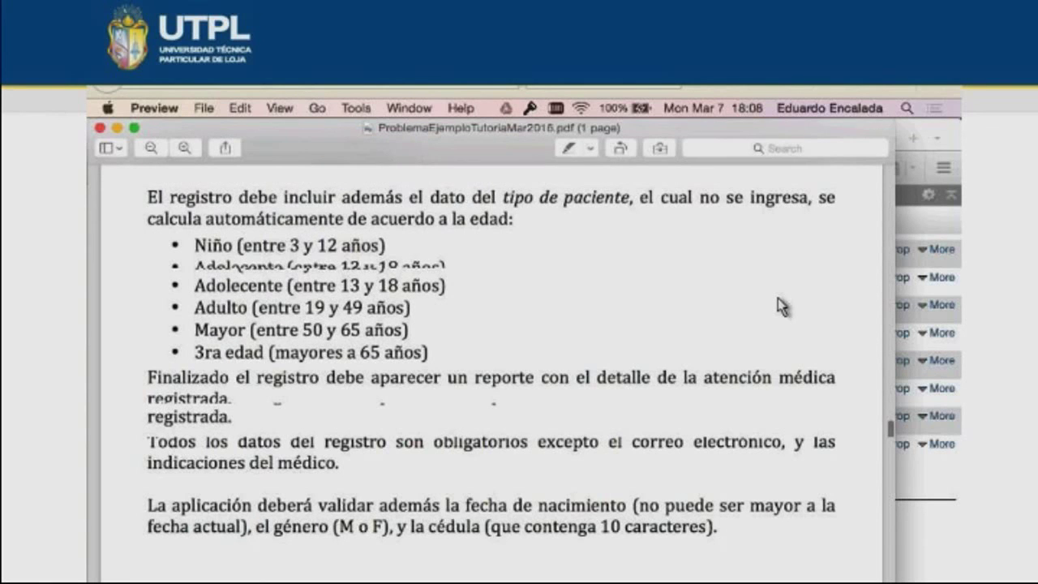
pyautogui.scroll(2, 776, 305)
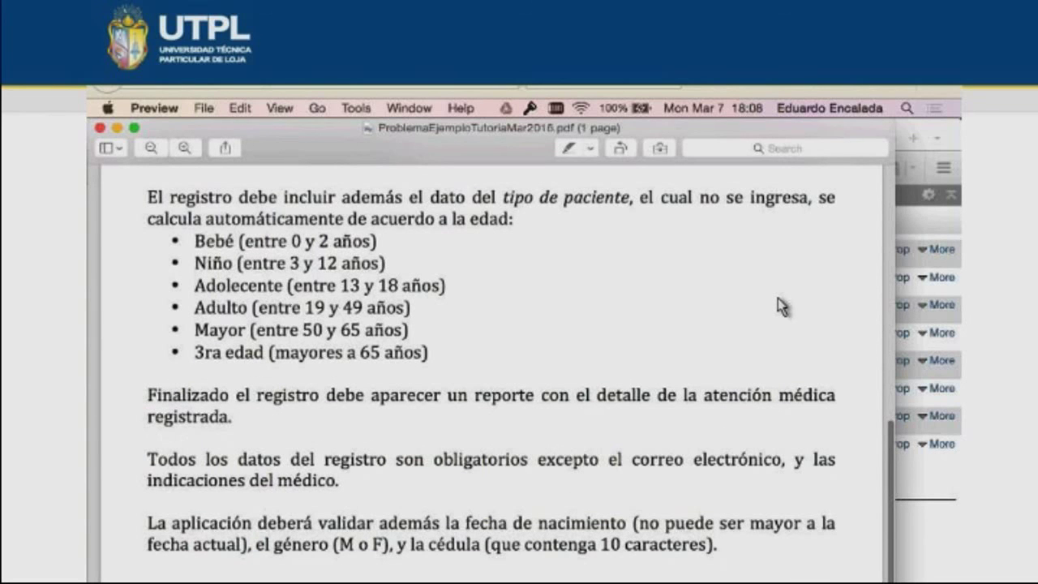
pyautogui.scroll(10, 777, 306)
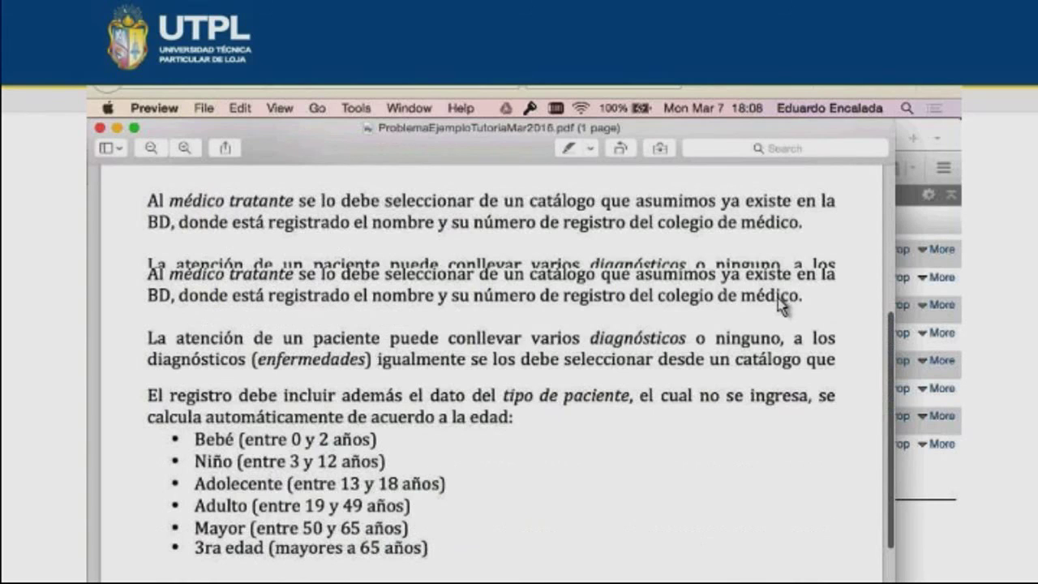
pyautogui.press('super+Tab')
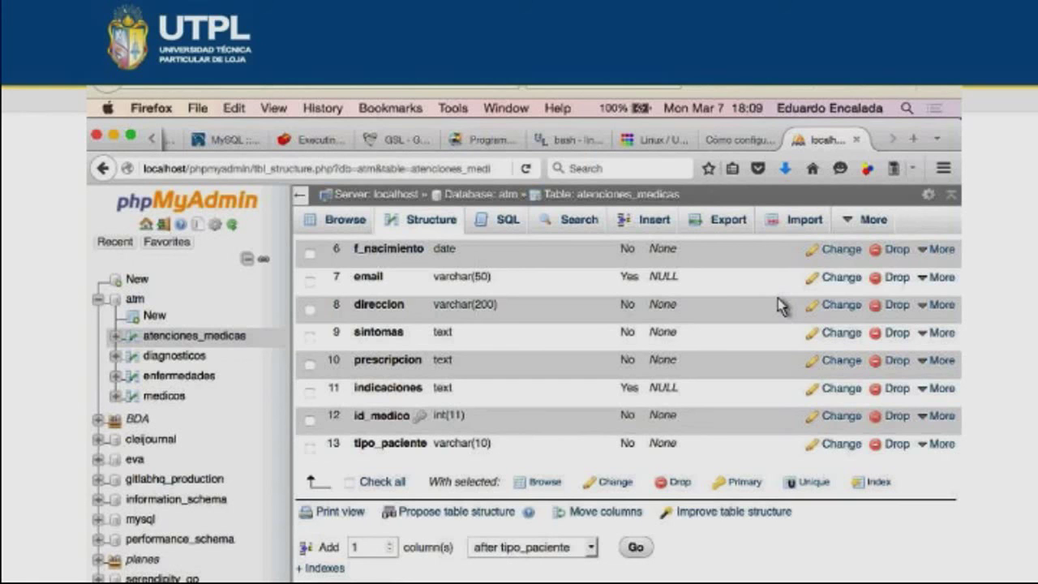
# - Scroll the atenciones_medicas structure back to its first columns, then bring up the PDF
pyautogui.scroll(3, 777, 306)
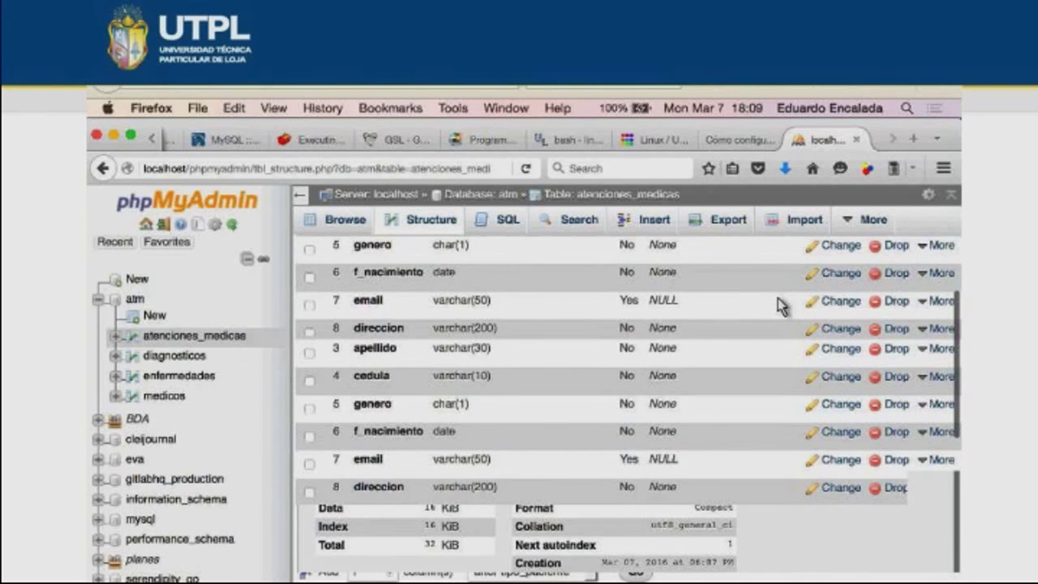
pyautogui.scroll(3, 779, 305)
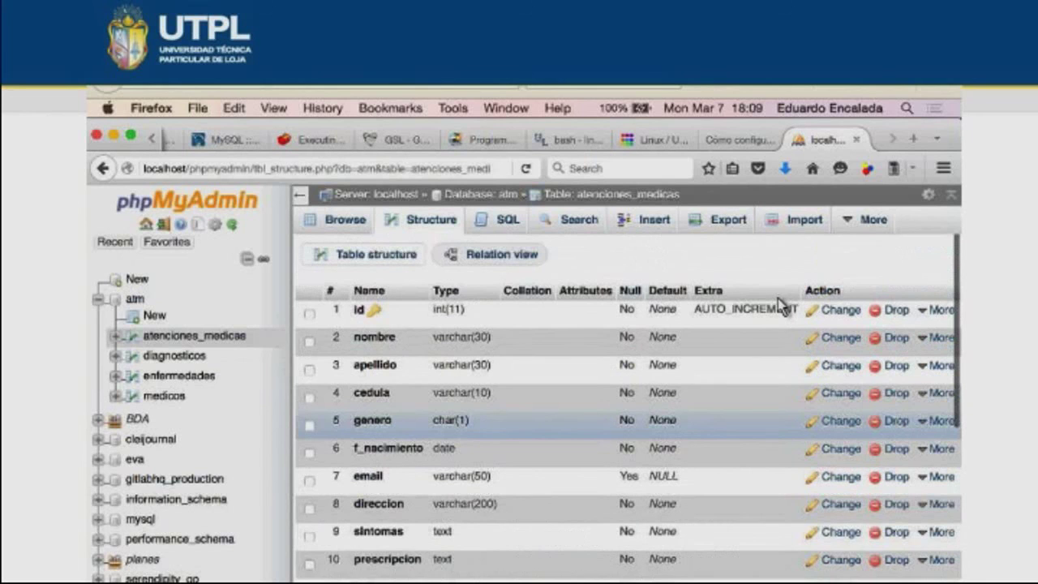
pyautogui.press('super+Tab')
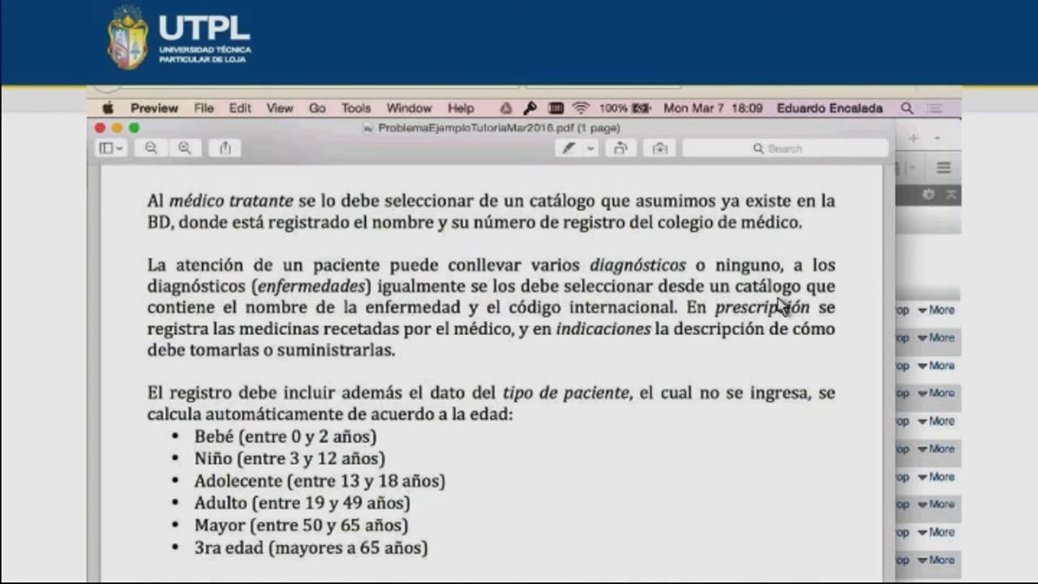
# - Return to phpMyAdmin and the empty enfermedades table
pyautogui.press('super+Tab')
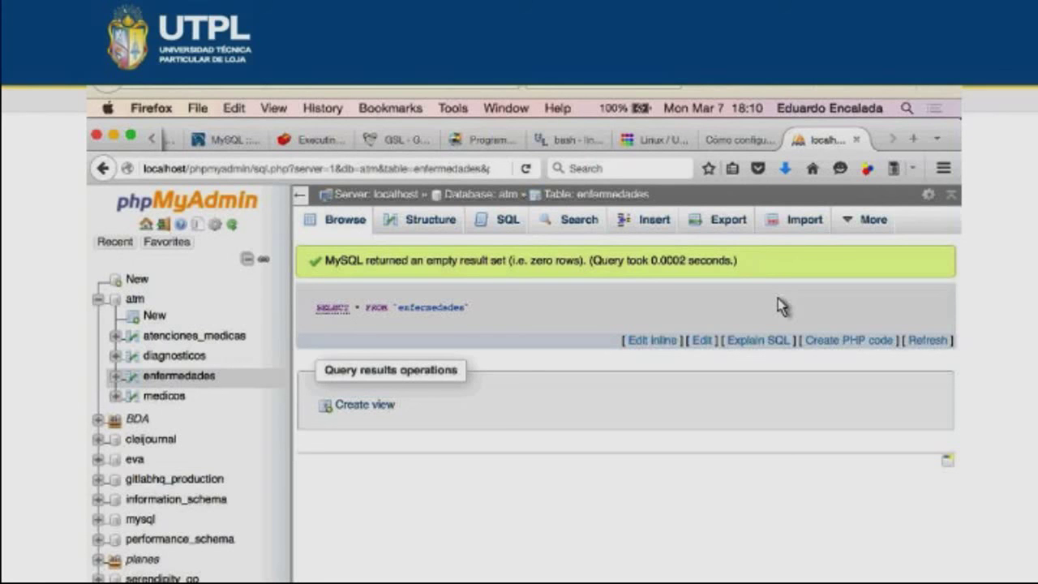
# - Insert the enfermedades rows DIABETES and EPOC, giving EPOC the code BGul3434
pyautogui.press('super+Left')
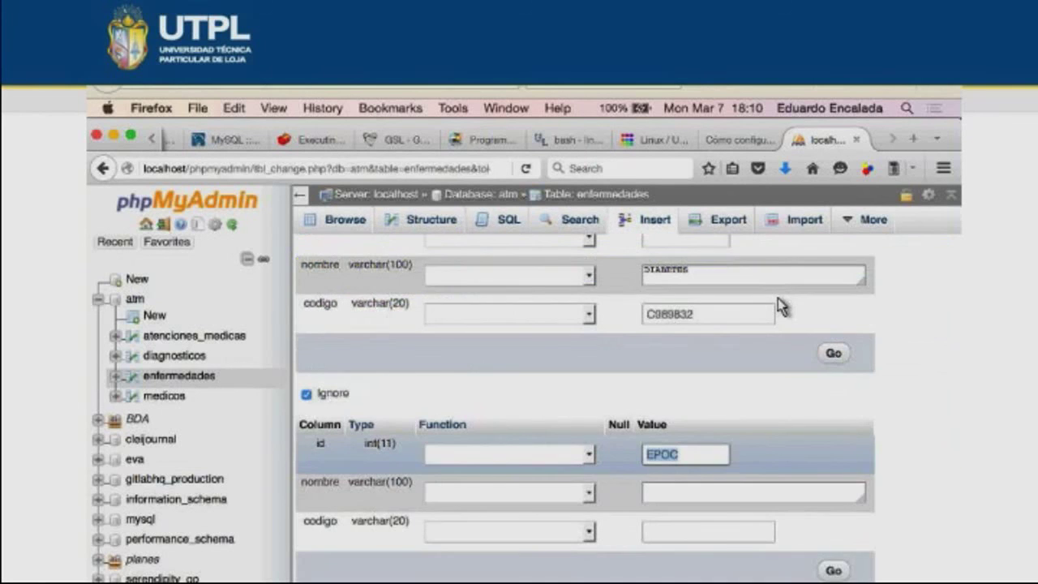
pyautogui.press('super+x')
pyautogui.press('Tab')
pyautogui.press('super+v')
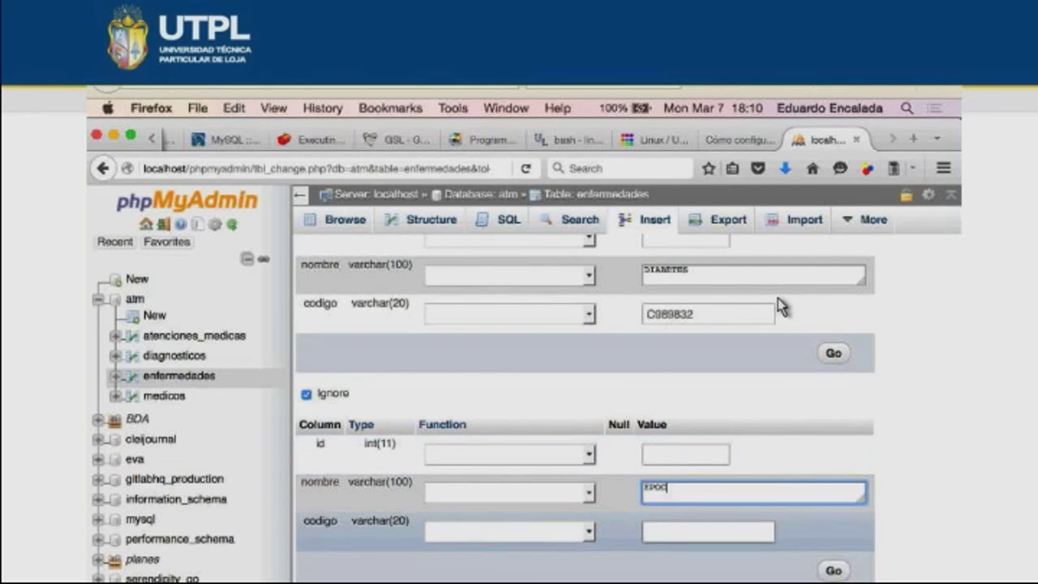
pyautogui.press('Tab')
pyautogui.write('BG')
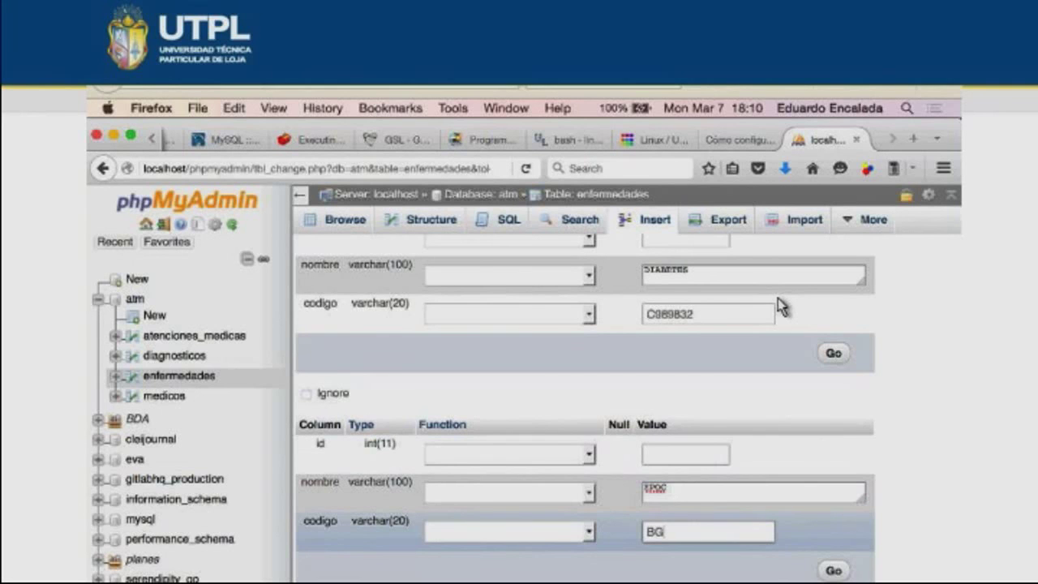
pyautogui.write('ul3434')
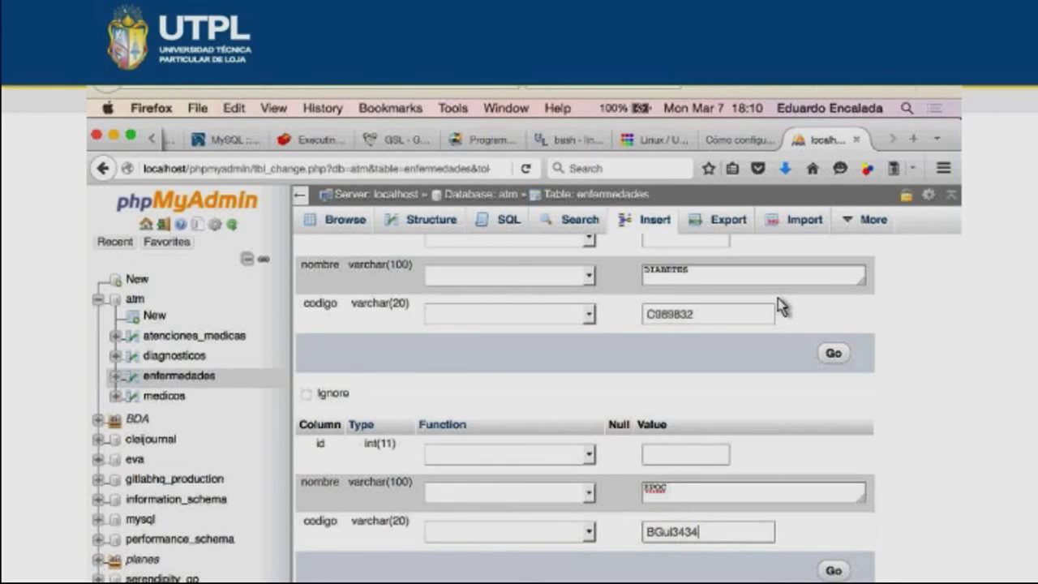
pyautogui.press('Return')
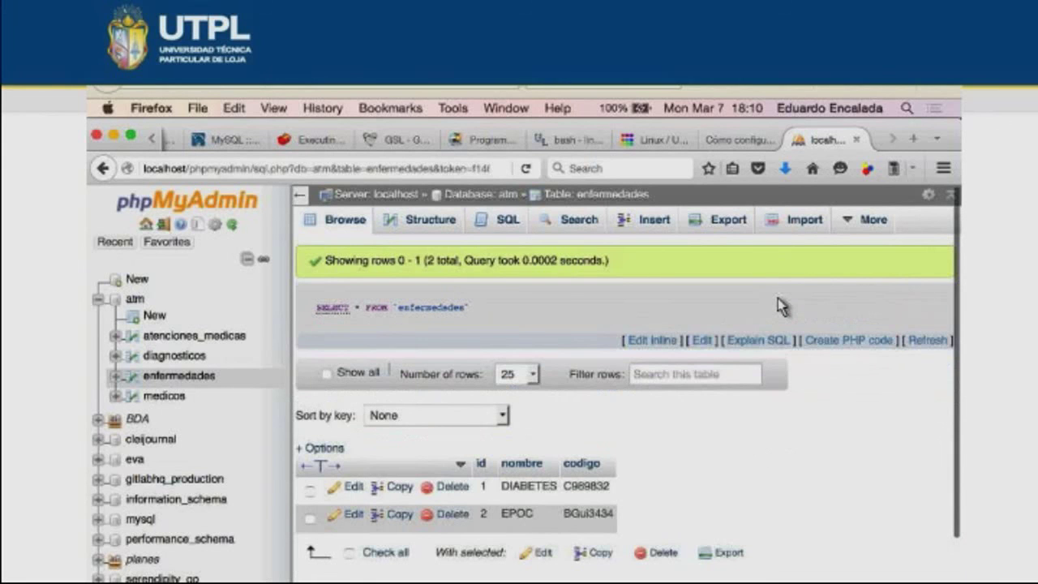
# - Add a doctor to medicos with his full name and registration number
pyautogui.click(164, 395)
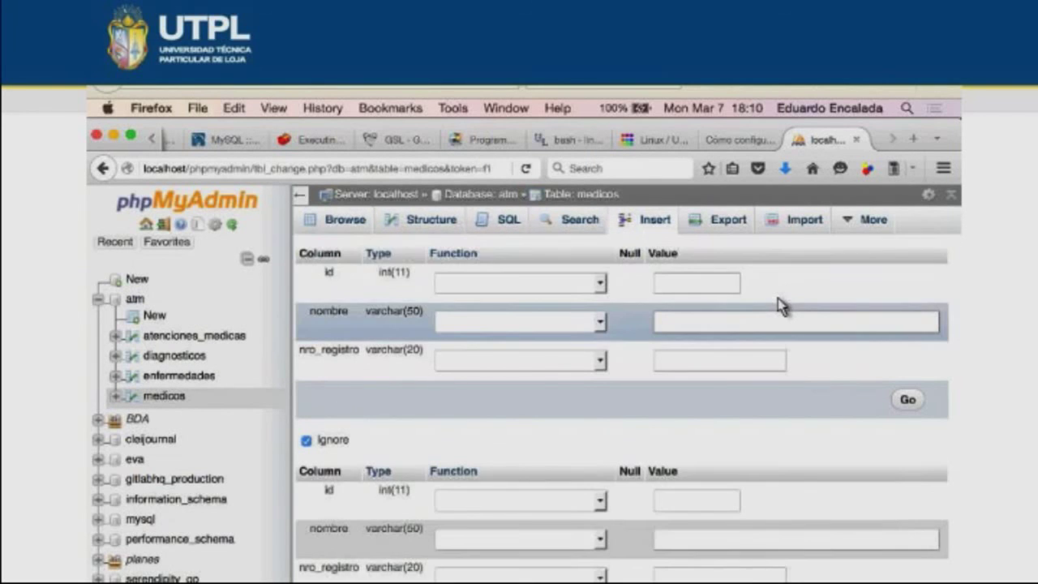
pyautogui.press('Tab')
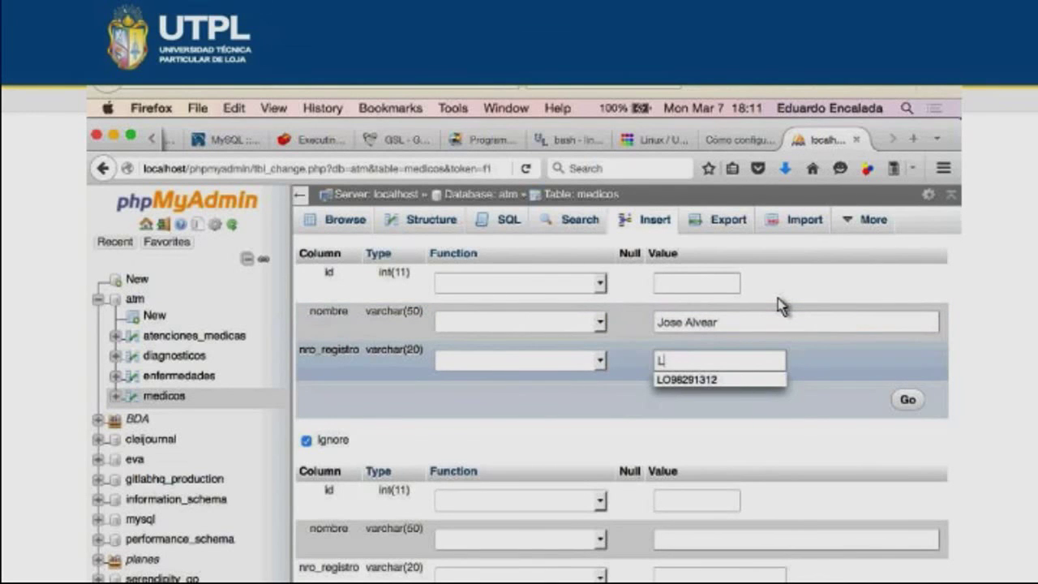
pyautogui.press('Return')
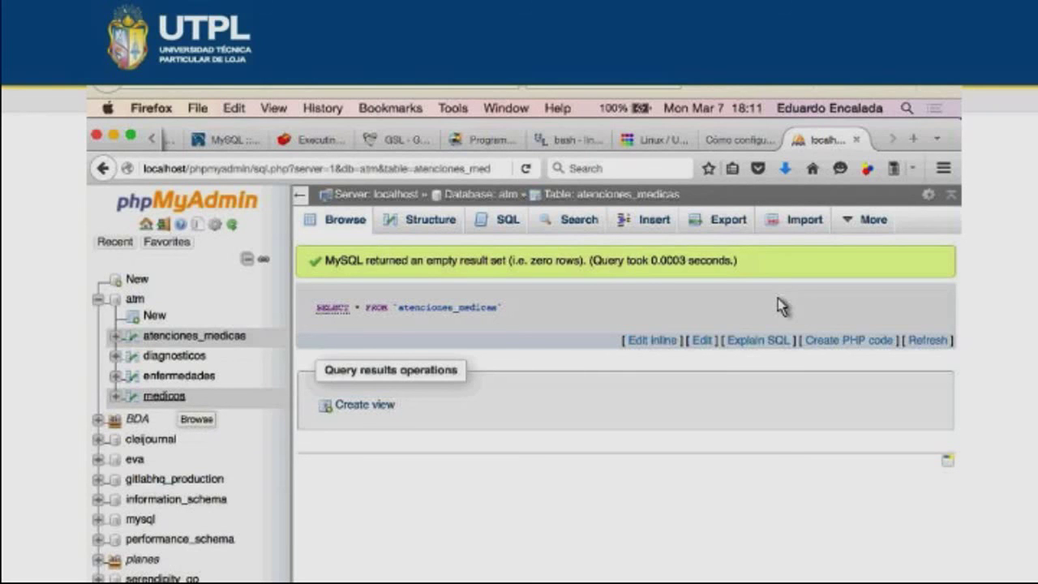
pyautogui.press('super+Left')
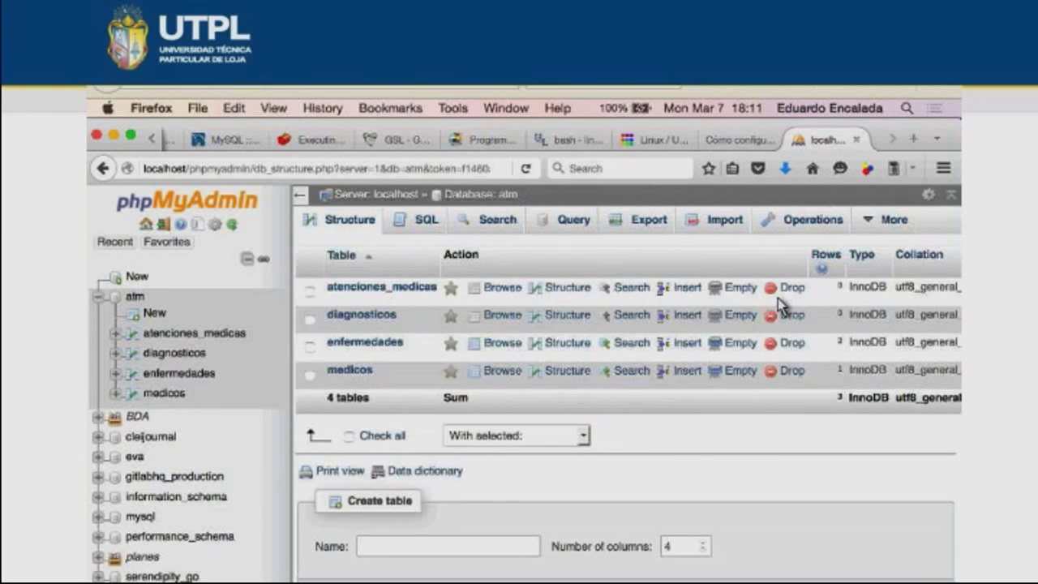
pyautogui.press('super+Right')
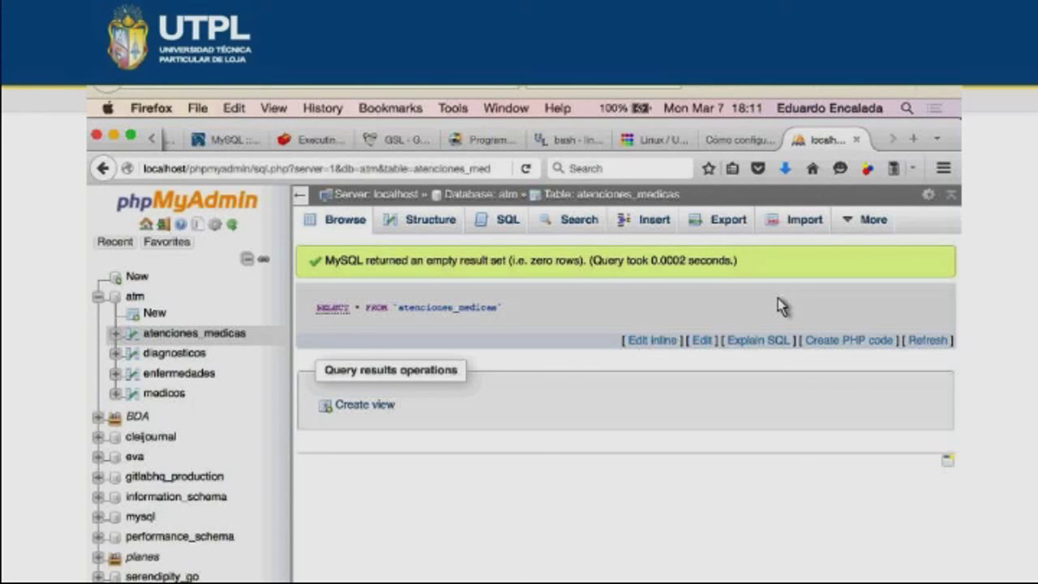
# - Switch to Sublime Text 2 to view the atm.sql dump
pyautogui.press('super+Tab')
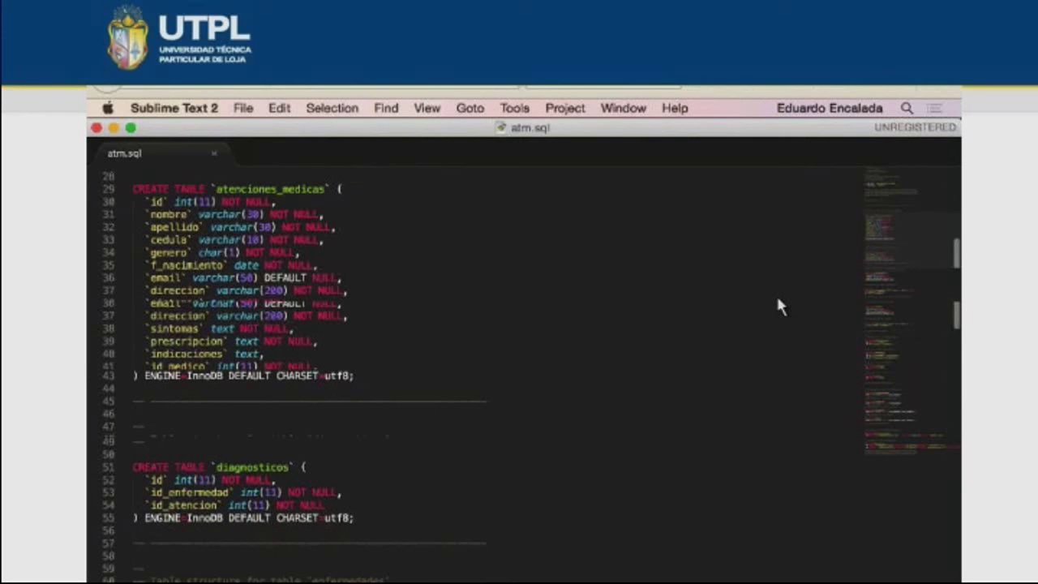
pyautogui.scroll(-10, 777, 306)
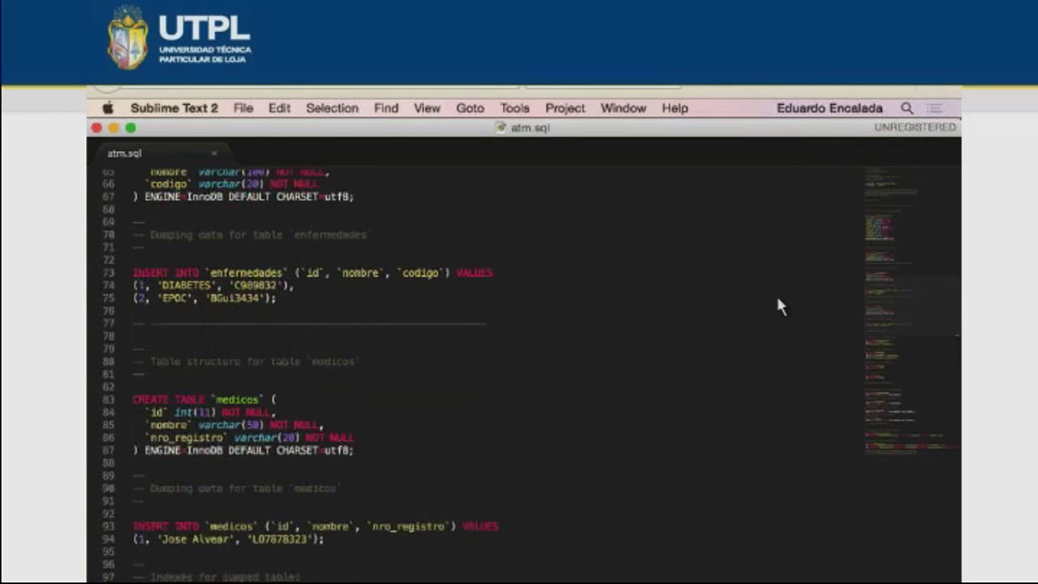
pyautogui.scroll(-2, 777, 306)
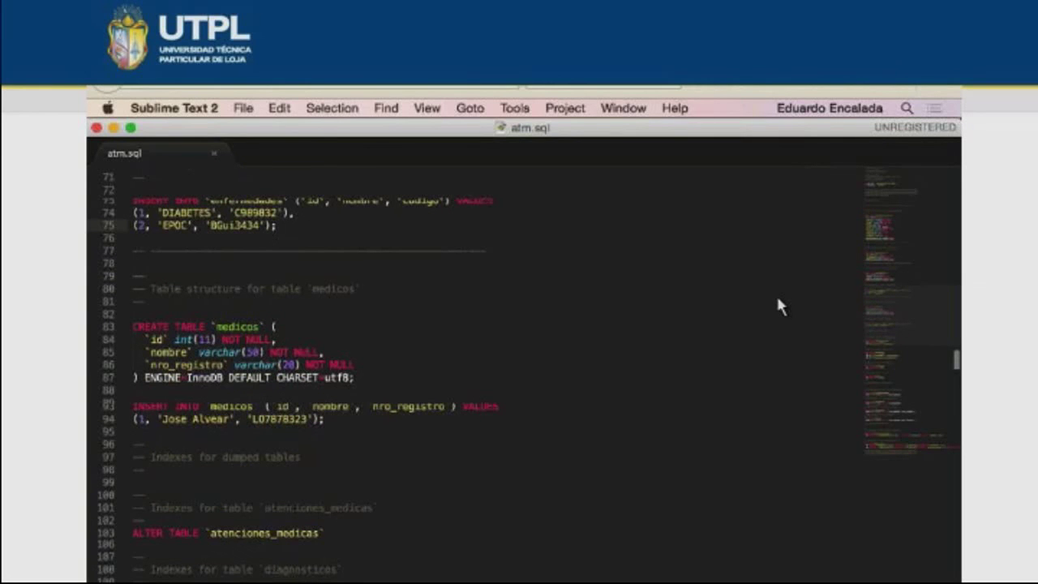
pyautogui.scroll(-6, 777, 305)
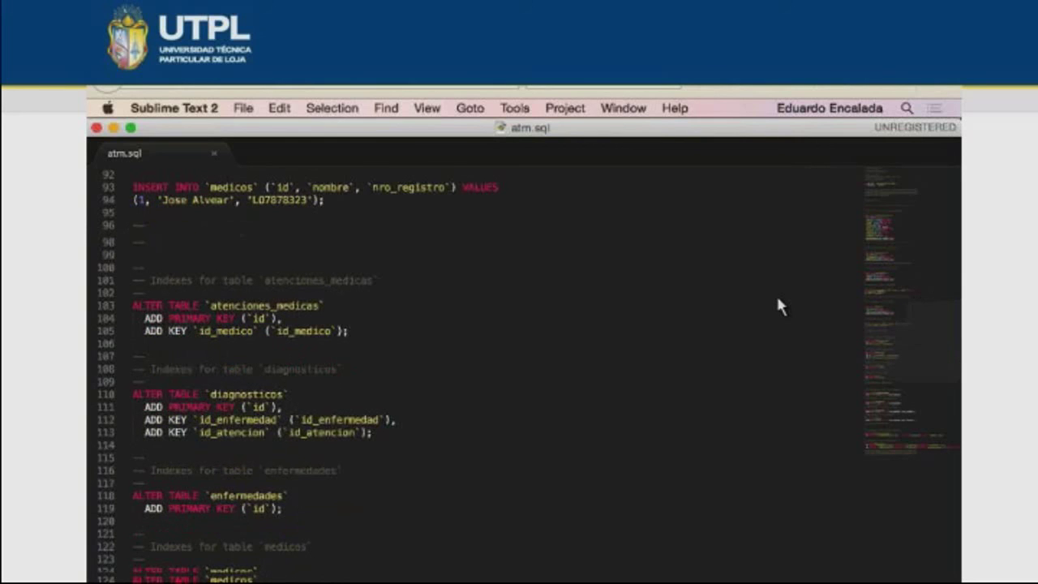
pyautogui.scroll(-6, 776, 306)
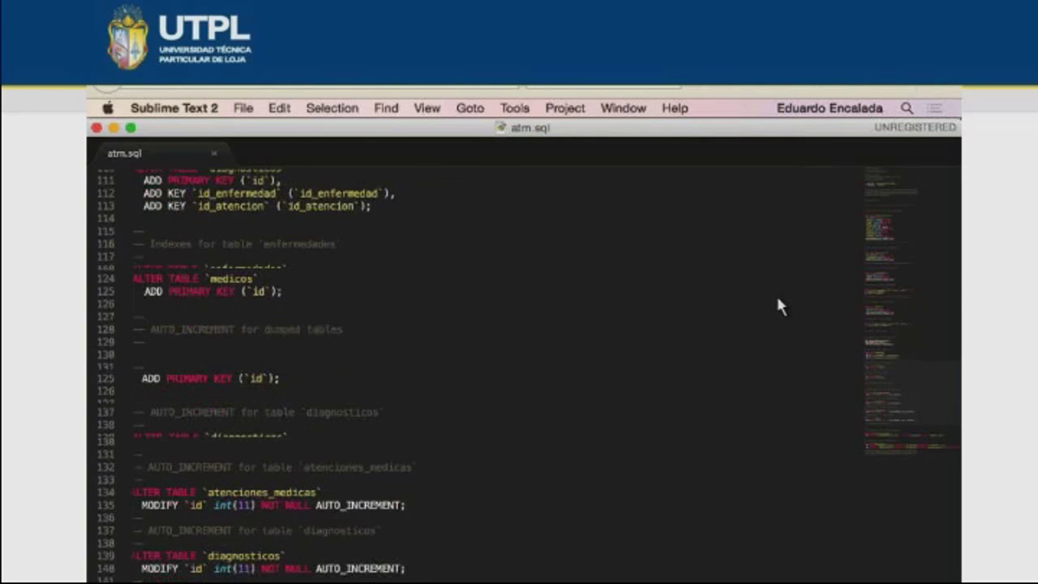
pyautogui.scroll(-3, 776, 305)
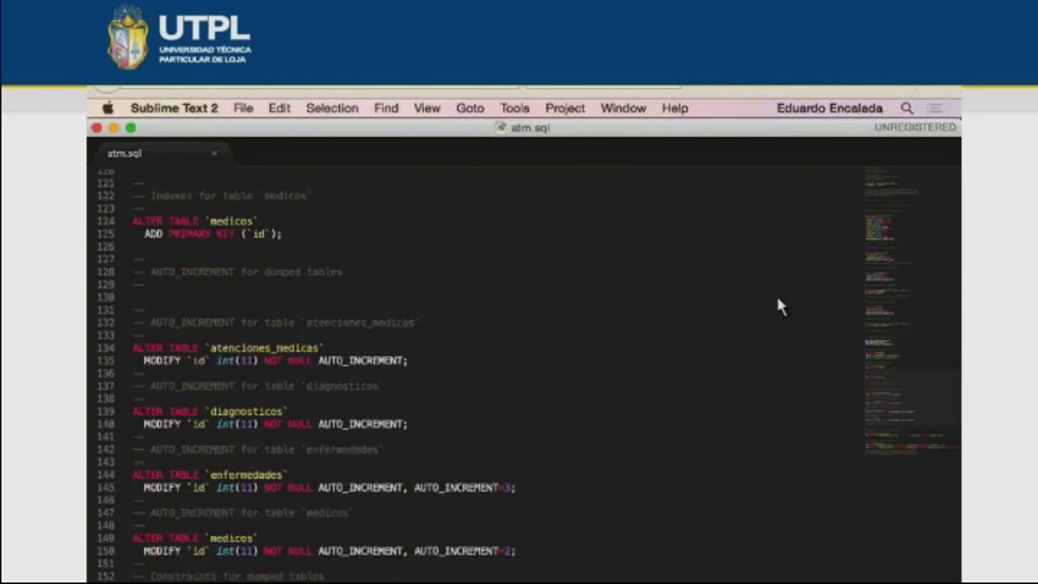
pyautogui.scroll(-3, 776, 306)
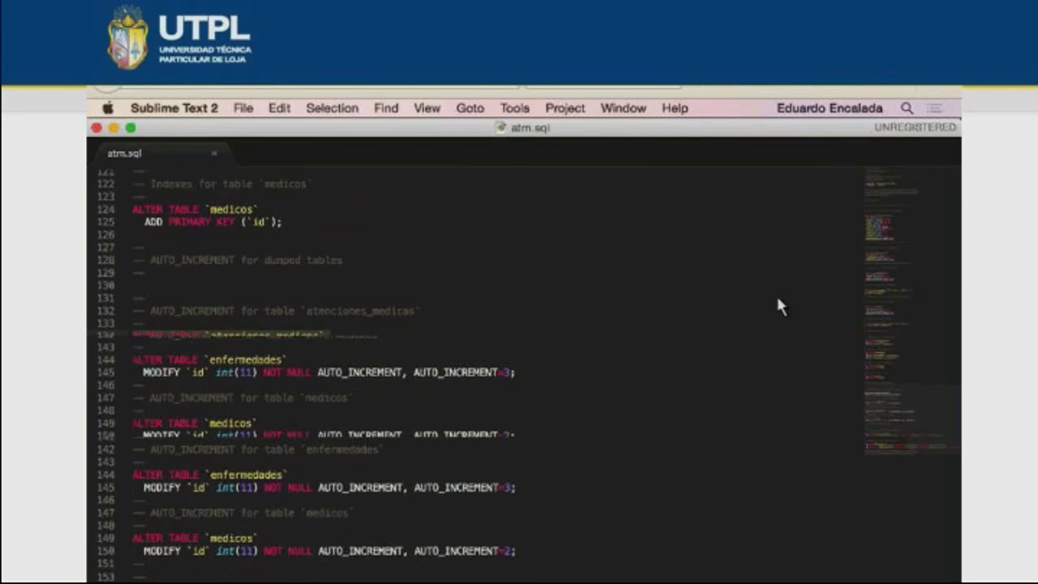
pyautogui.scroll(-3, 777, 306)
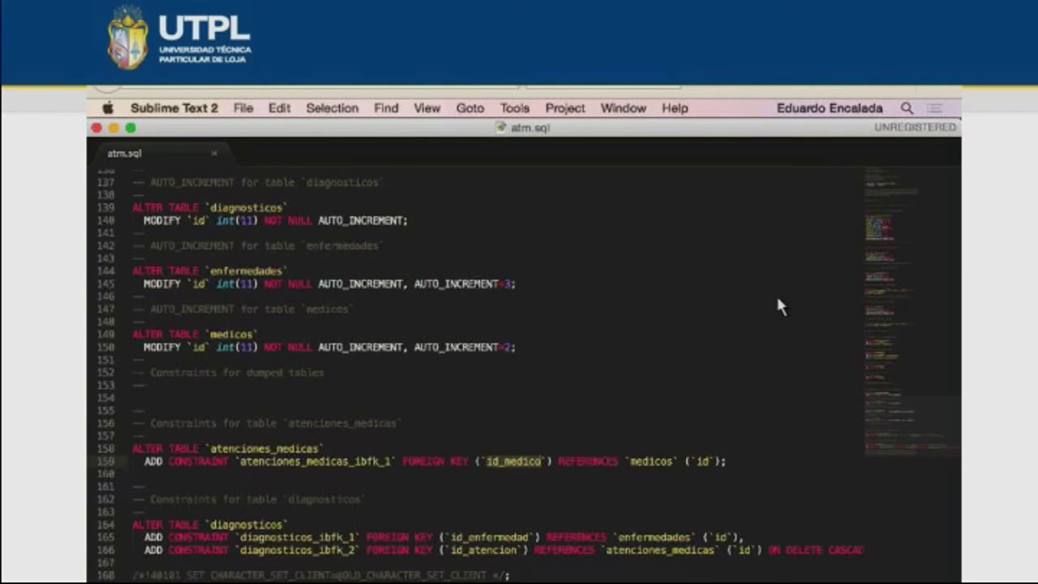
pyautogui.doubleClick(805, 550)
pyautogui.rightClick(551, 533)
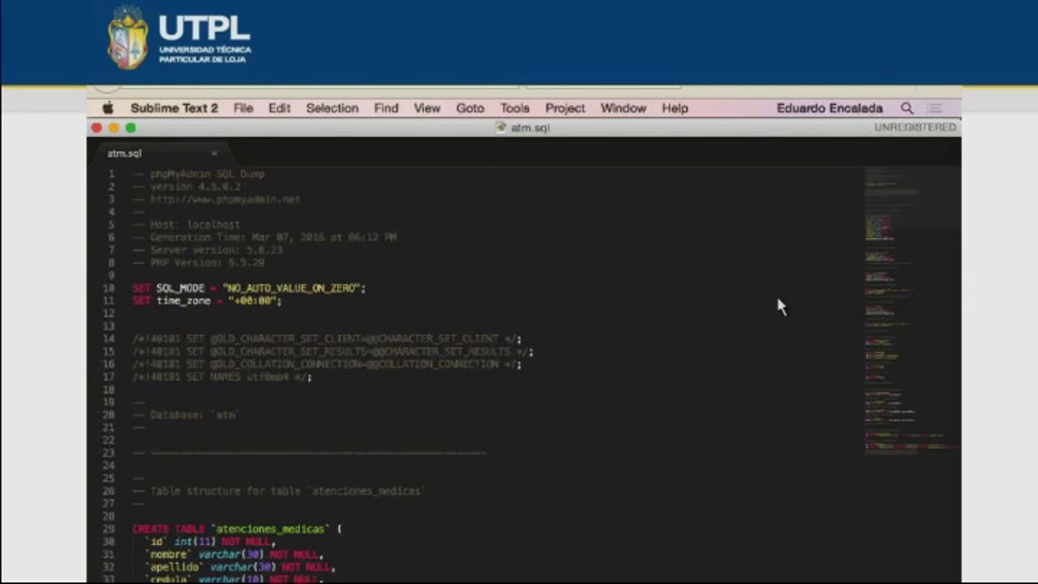
# - Scroll through the CREATE TABLE statements in atm.sql, then return to phpMyAdmin's export page
pyautogui.scroll(-2, 779, 306)
pyautogui.scroll(-10, 778, 307)
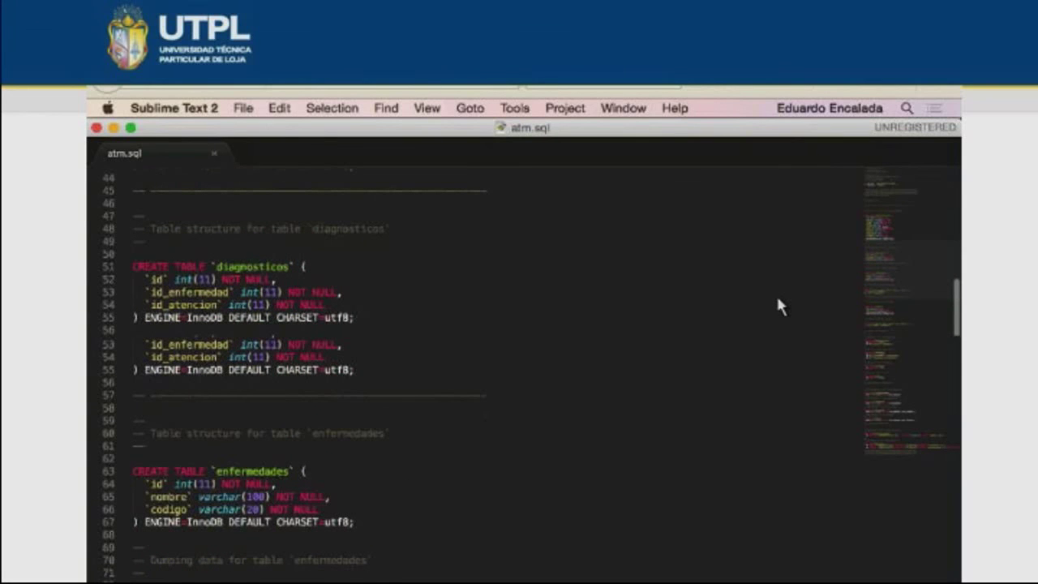
pyautogui.scroll(8, 779, 307)
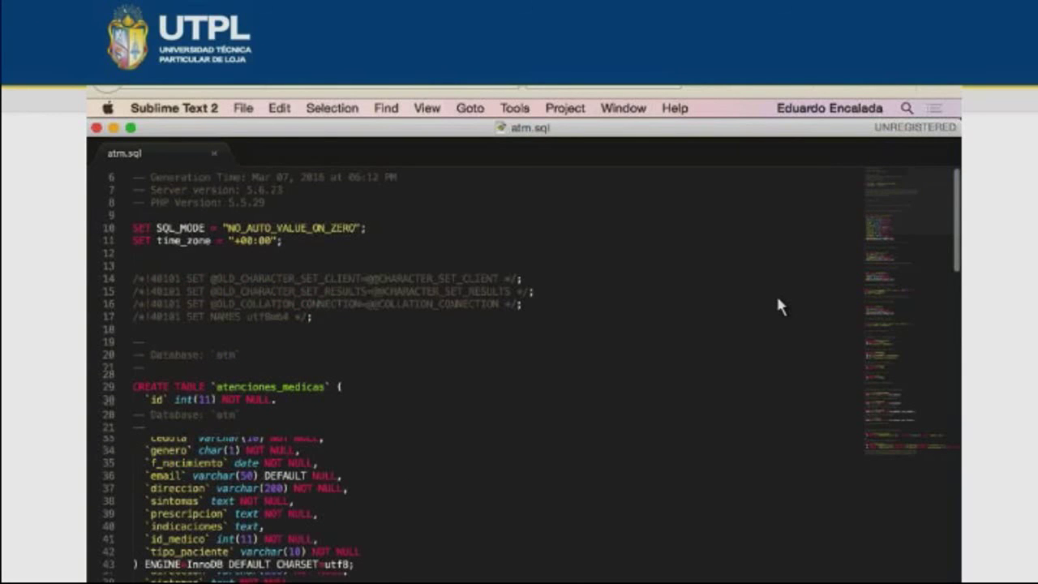
pyautogui.scroll(-15, 778, 307)
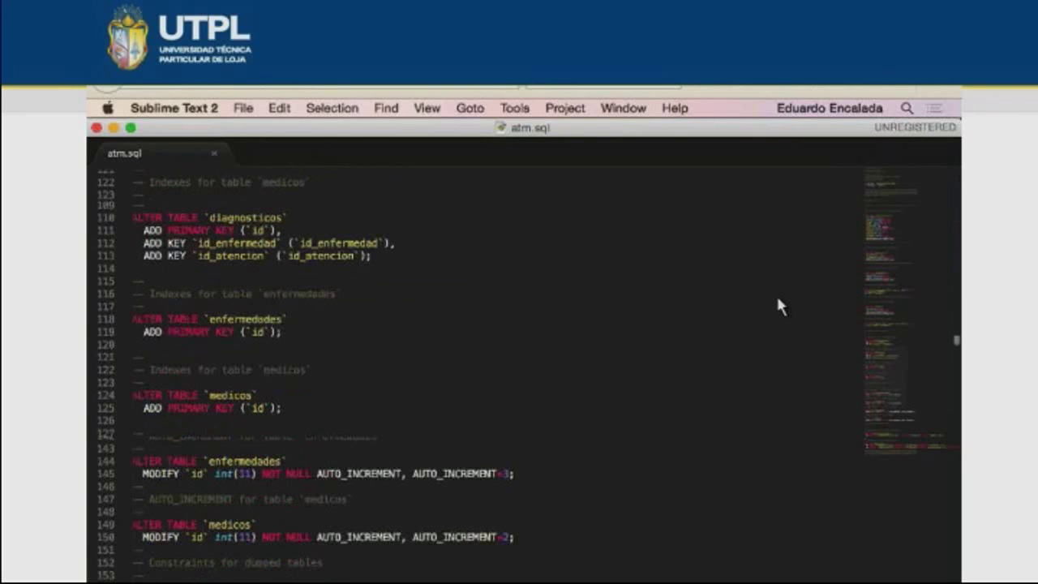
pyautogui.scroll(8, 779, 307)
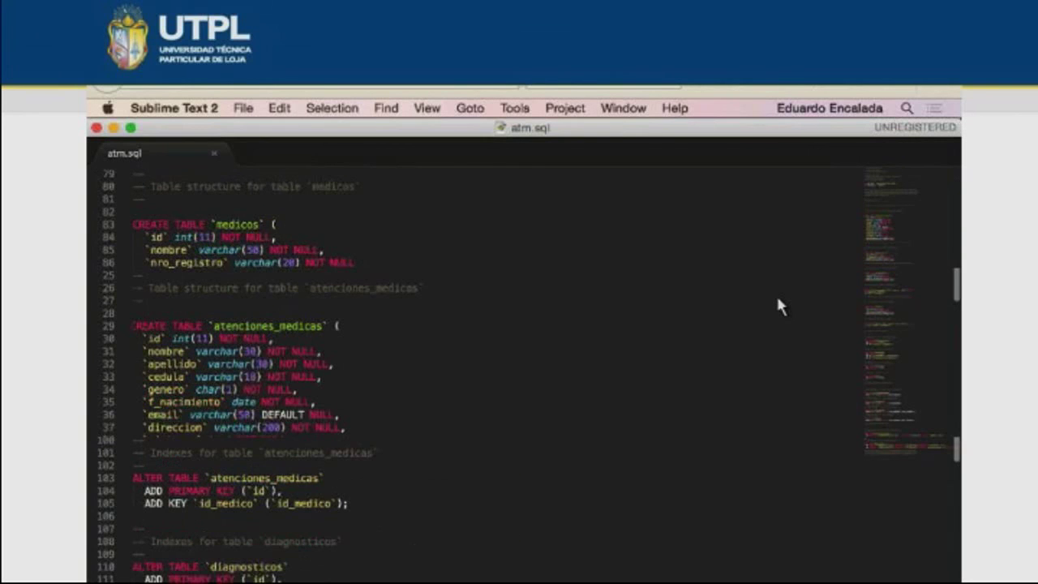
pyautogui.scroll(5, 778, 306)
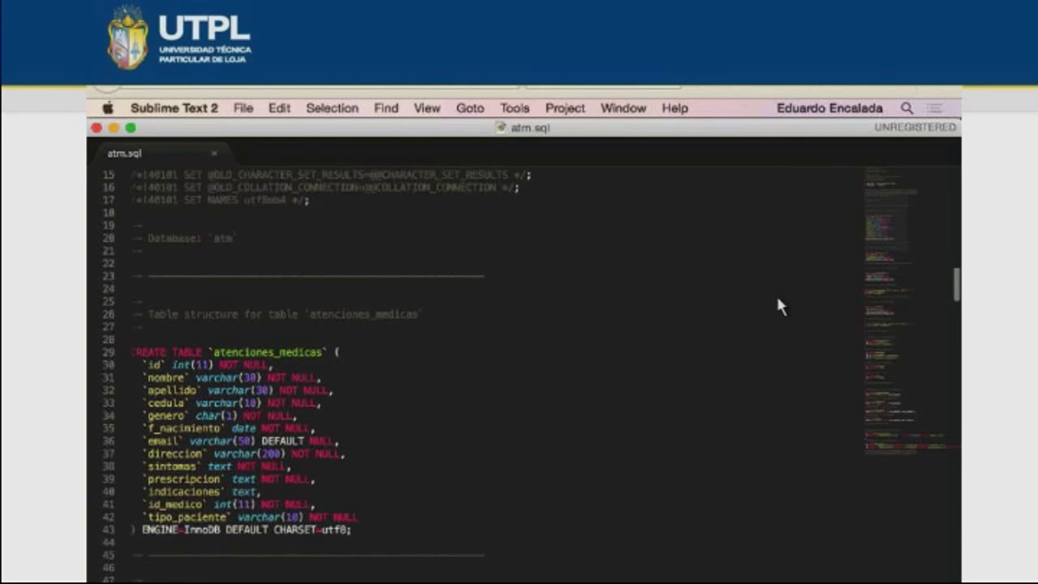
pyautogui.press('super+Tab')
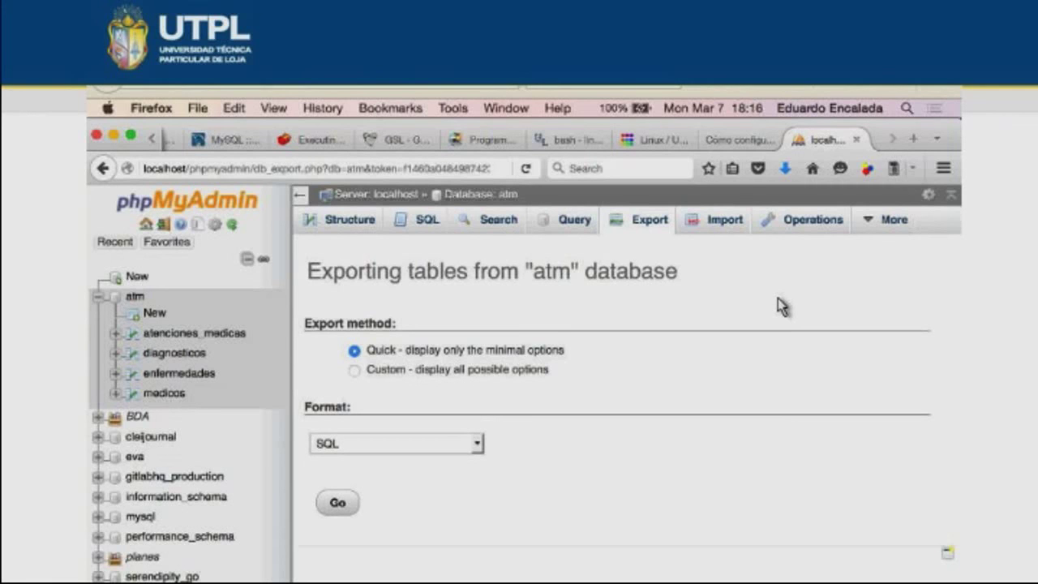
pyautogui.hotkey('ctrl', 'shift', 'Tab')
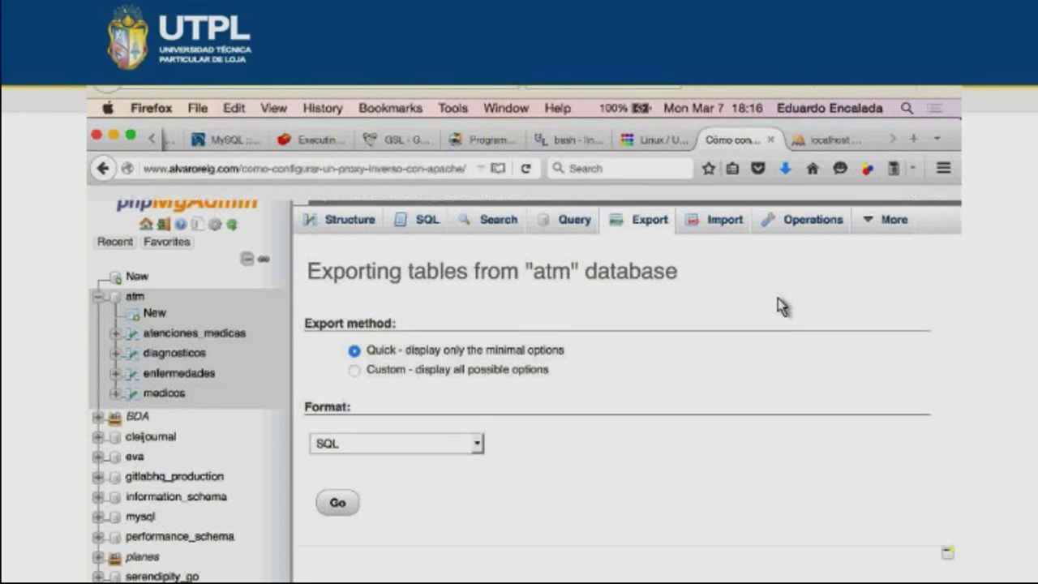
pyautogui.hotkey('ctrl', 'Tab')
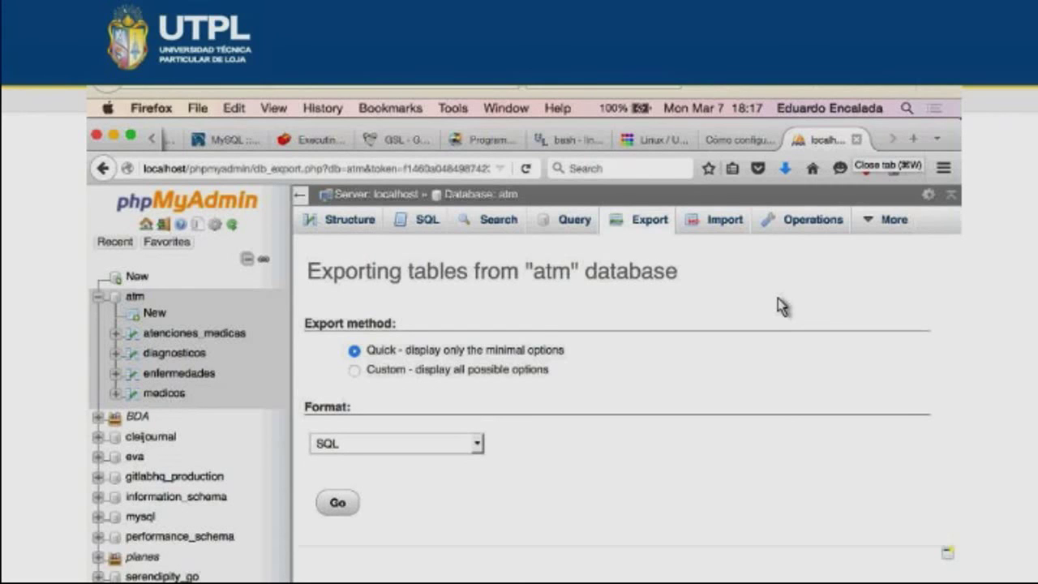
# - Open the browser context menu on the atm export page and dismiss it without choosing anything
pyautogui.rightClick(639, 439)
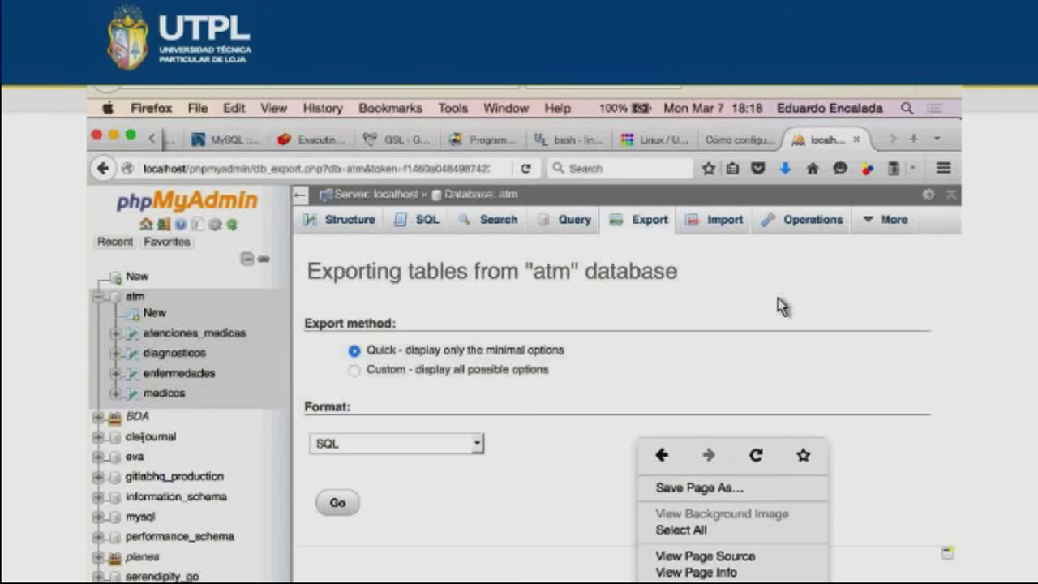
pyautogui.press('Escape')
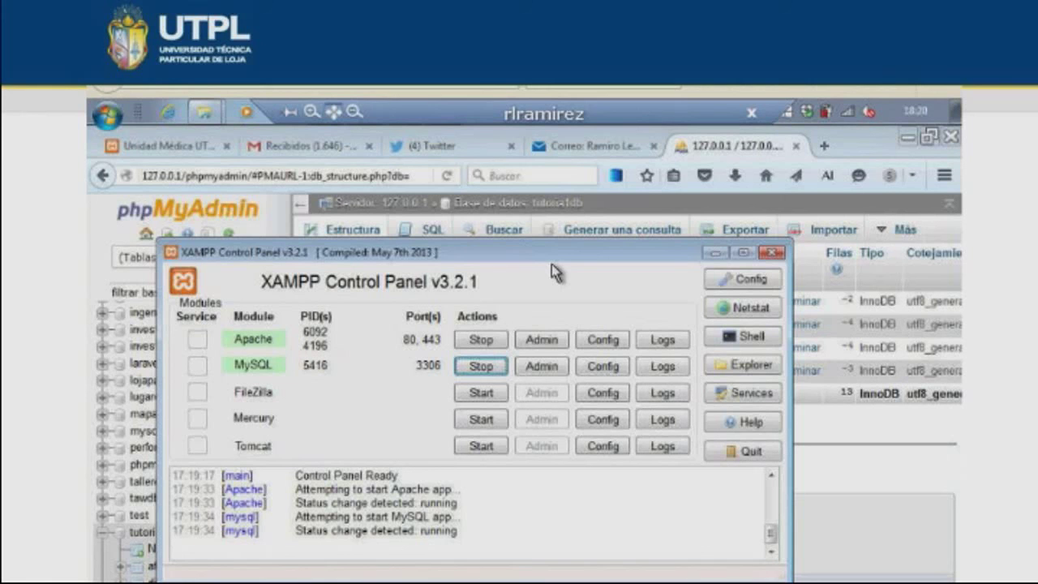
# - Close the XAMPP Control Panel window to uncover tutoria1db's diagnosticos, enfermedades and medicos tables
pyautogui.click(776, 257)
pyautogui.moveTo(215, 110)
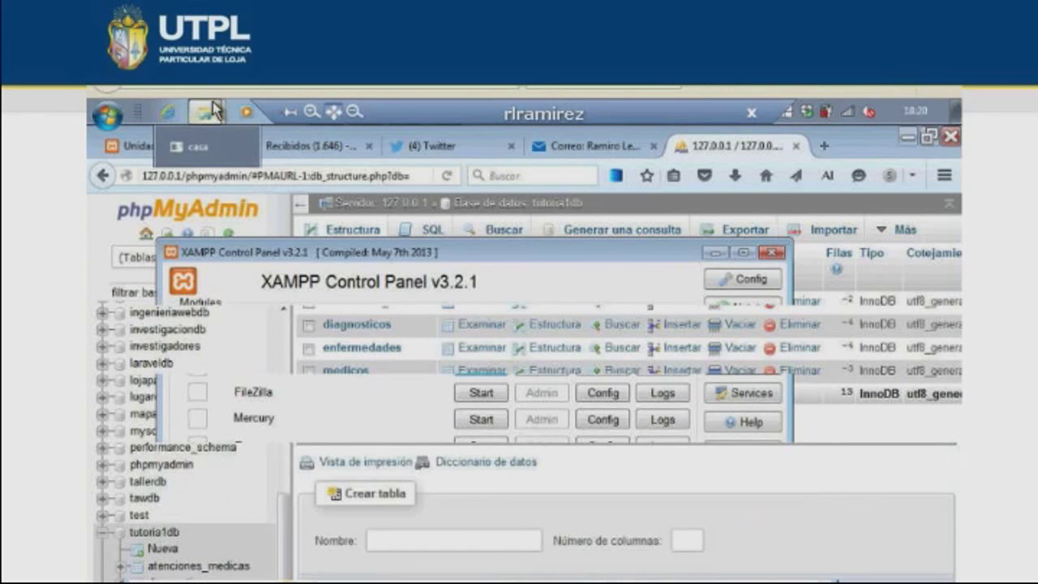
# - Browse from Disco local (C:) through xampp and htdocs into the tutorial1 project folder
pyautogui.click(214, 110)
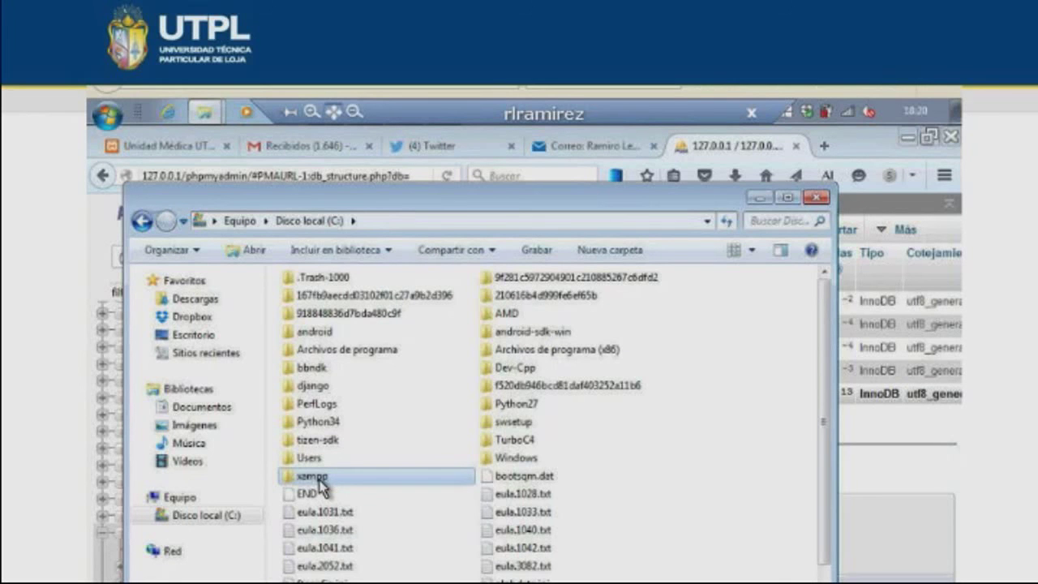
pyautogui.doubleClick(312, 477)
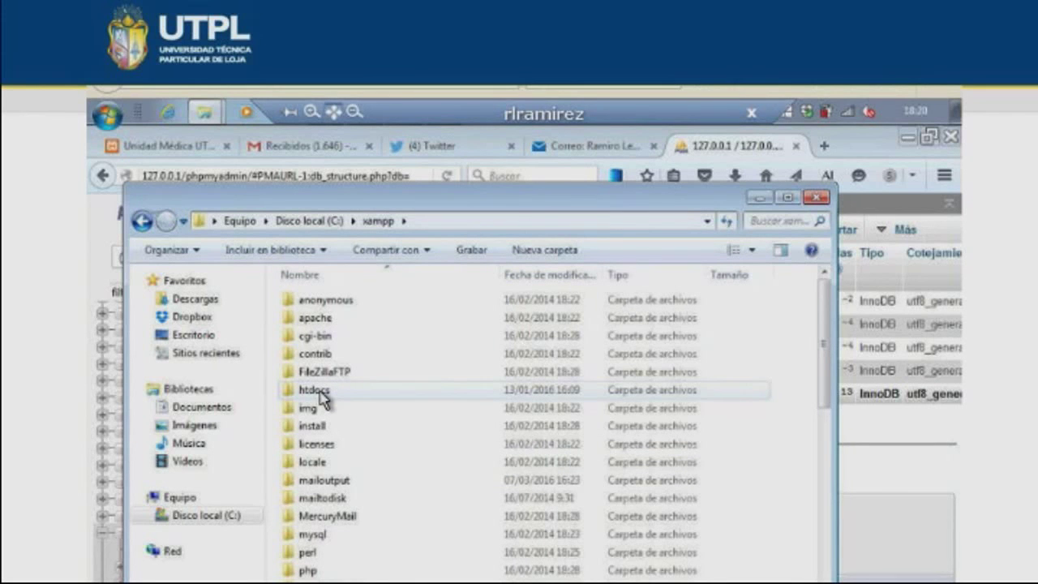
pyautogui.doubleClick(315, 391)
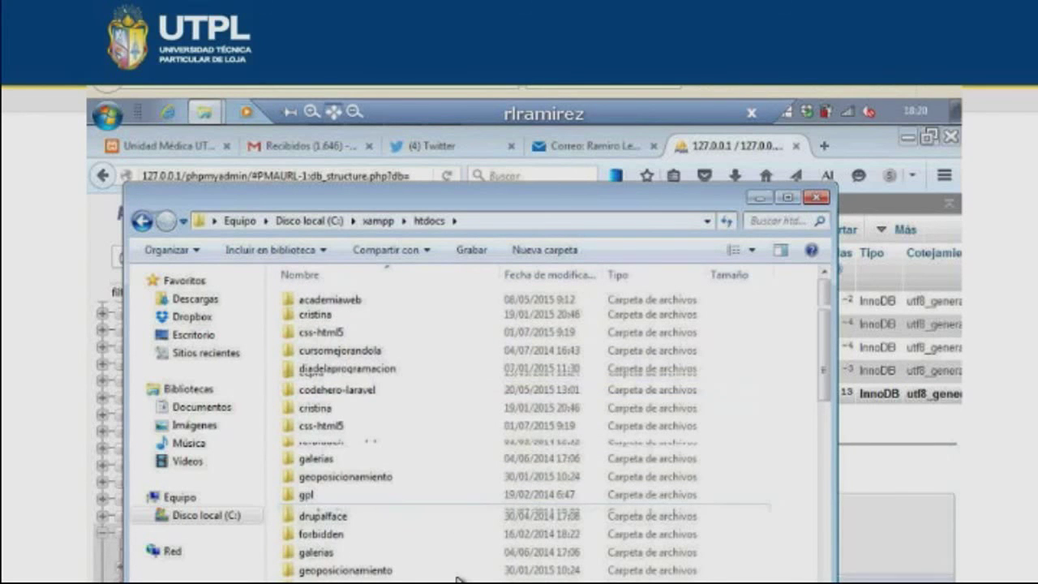
pyautogui.scroll(-3, 458, 568)
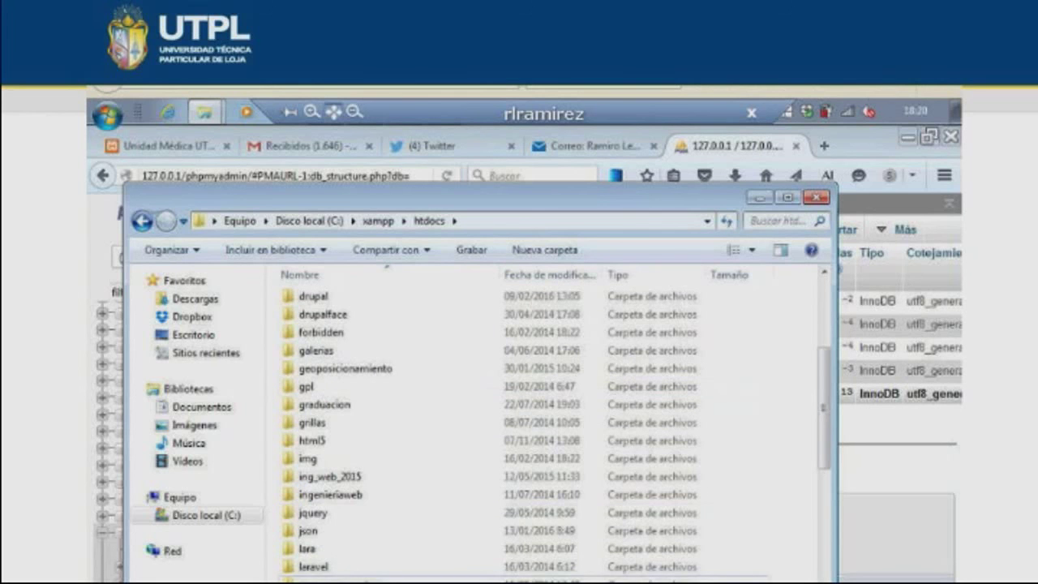
pyautogui.scroll(-3, 479, 430)
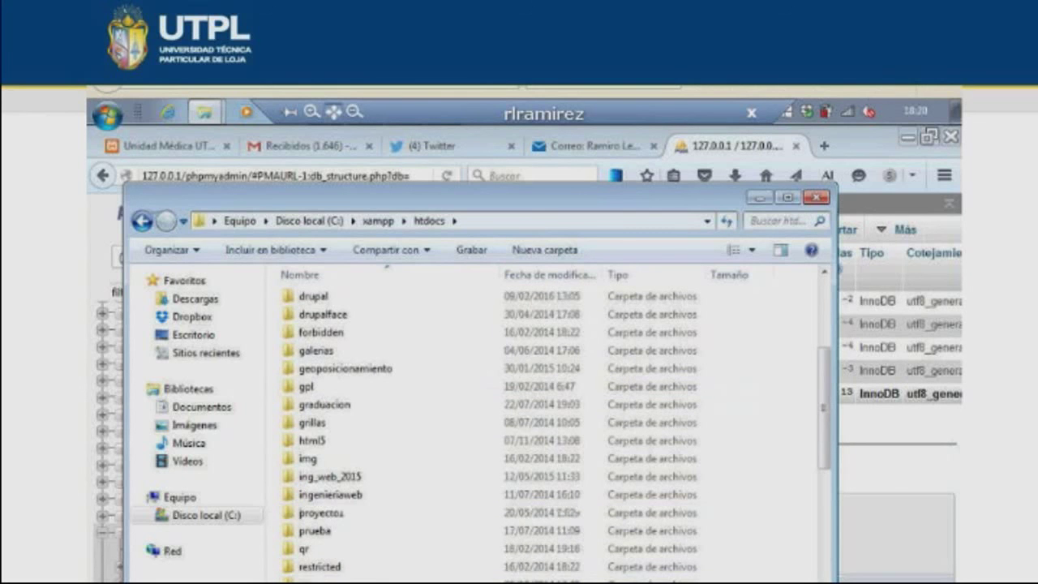
pyautogui.scroll(-3, 357, 553)
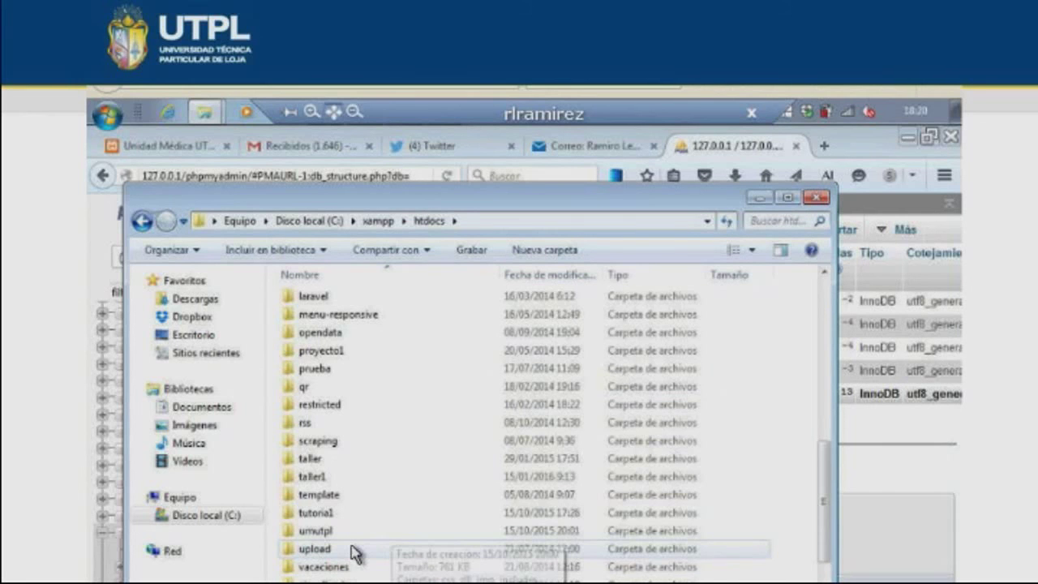
pyautogui.doubleClick(389, 512)
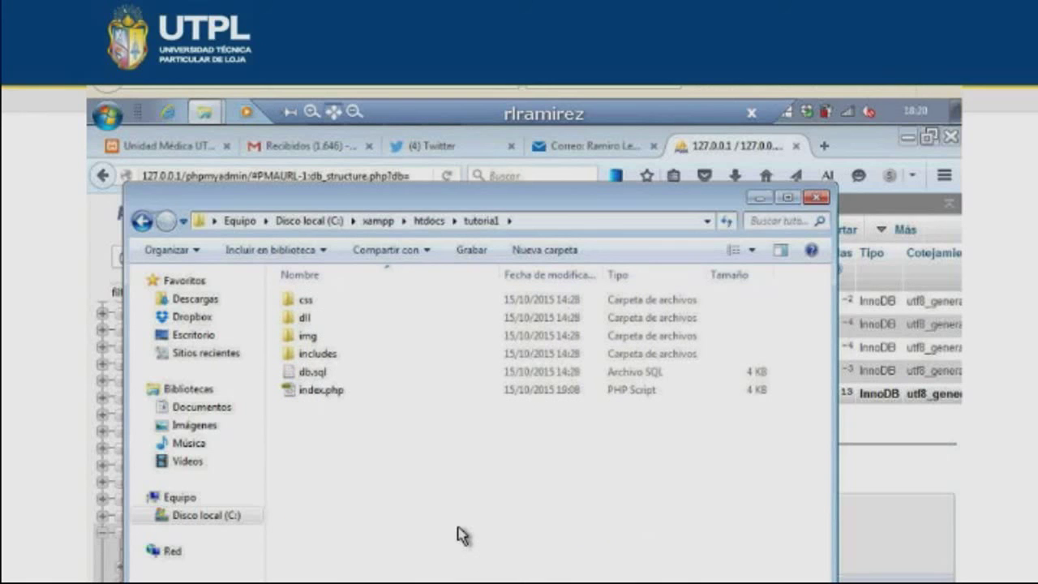
# - Bring the Unidad Médica UTPL 2015 app forward, check its doctors and diseases pages, and return to the registration form
pyautogui.click(180, 148)
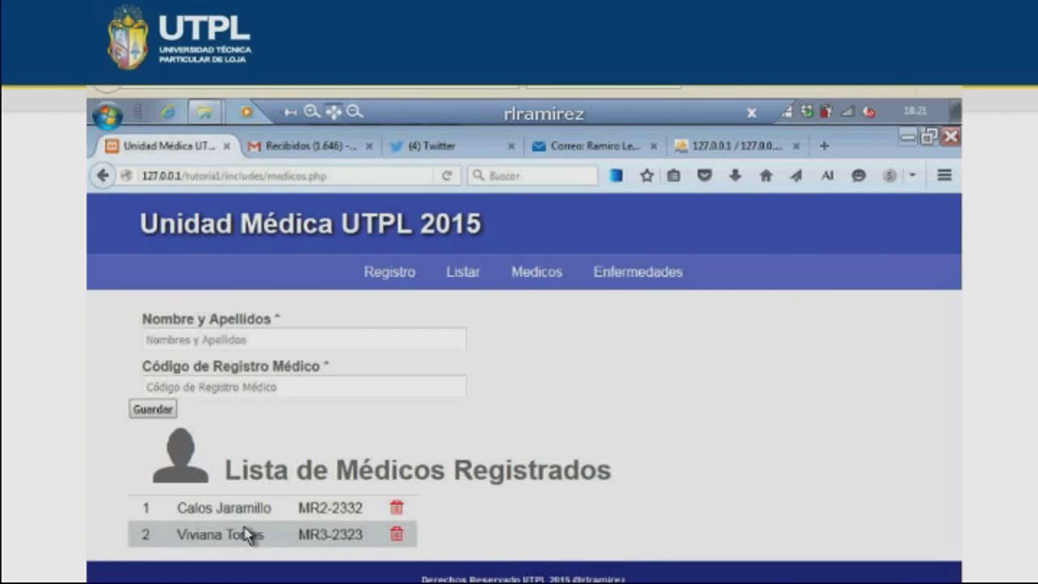
pyautogui.click(391, 275)
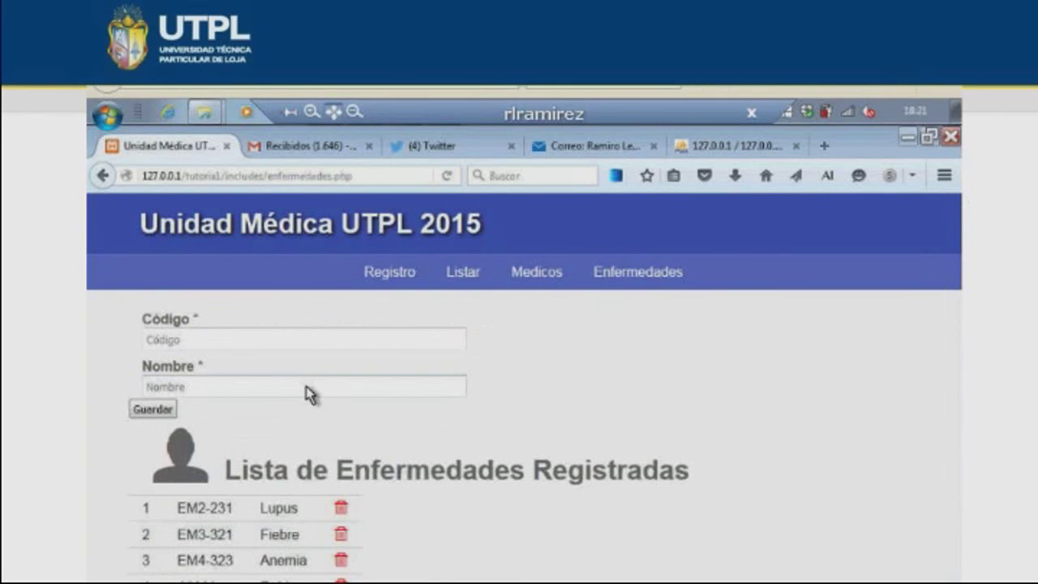
pyautogui.click(340, 534)
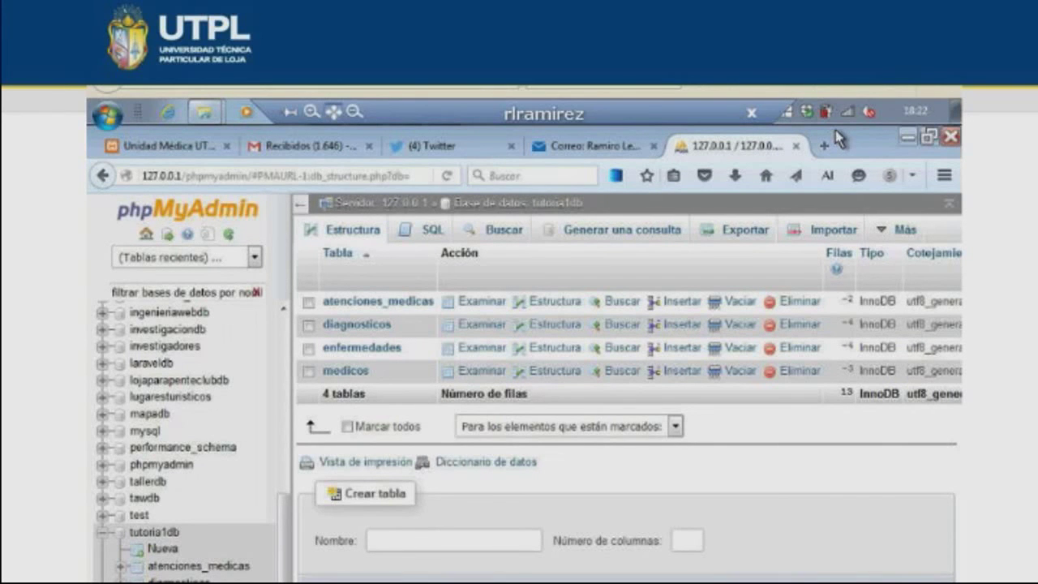
# - Switch from phpMyAdmin to Sublime Text 2 showing the tutorial1 index.php source
pyautogui.hotkey('alt', 'Tab')
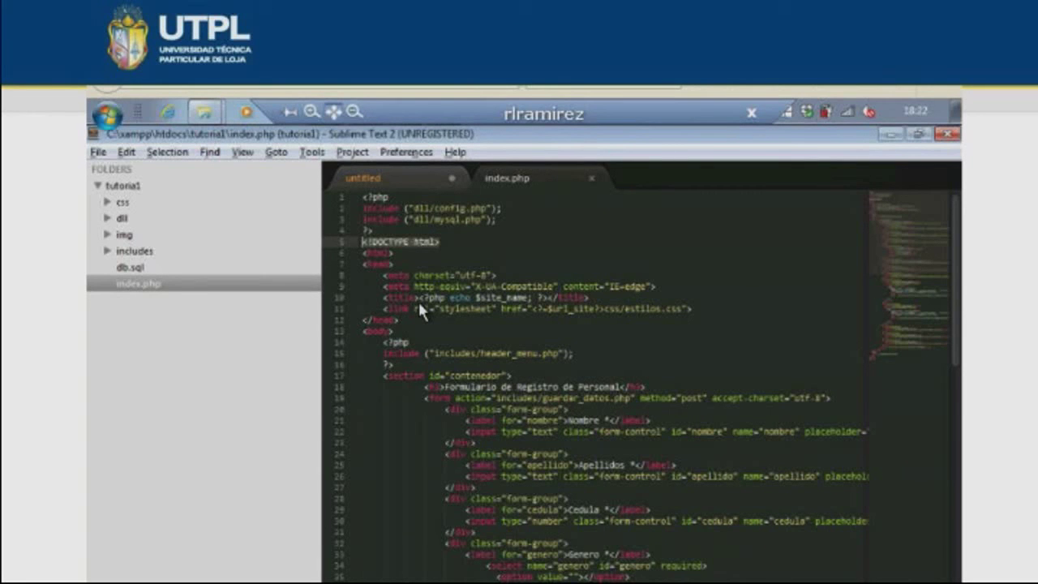
# - Switch from Sublime Text 2 to the Explorer window on C:\xampp\htdocs\tutorial1
pyautogui.hotkey('alt', 'Tab')
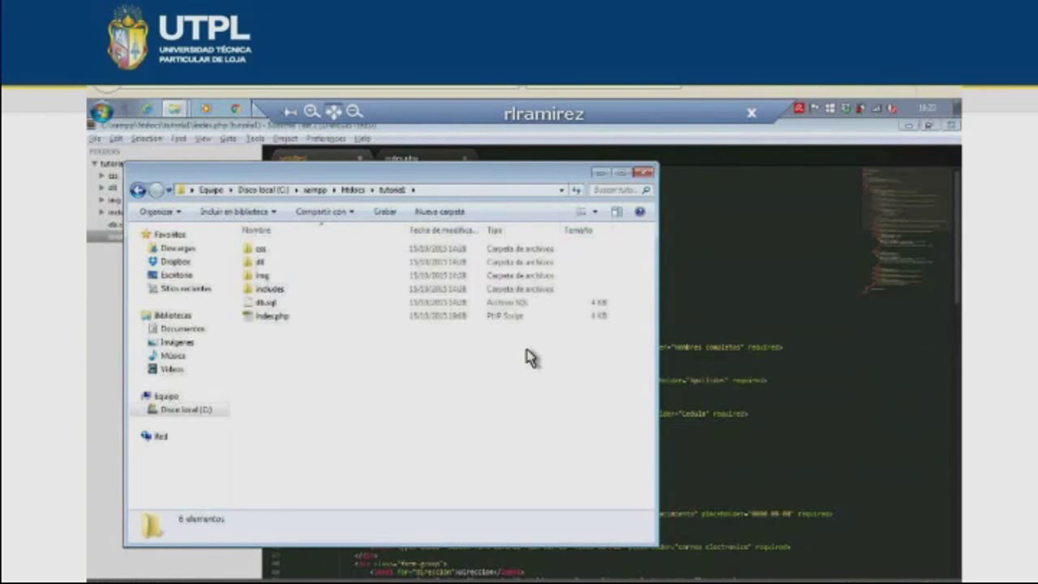
# - Look inside the css folder, then return to the tutorial1 folder
pyautogui.press('super+p')
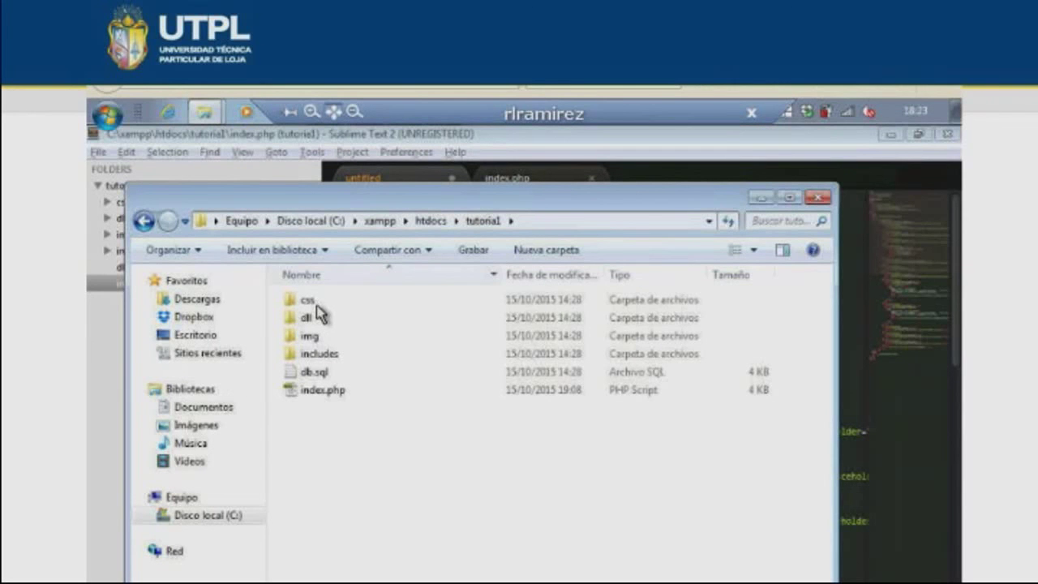
pyautogui.doubleClick(312, 301)
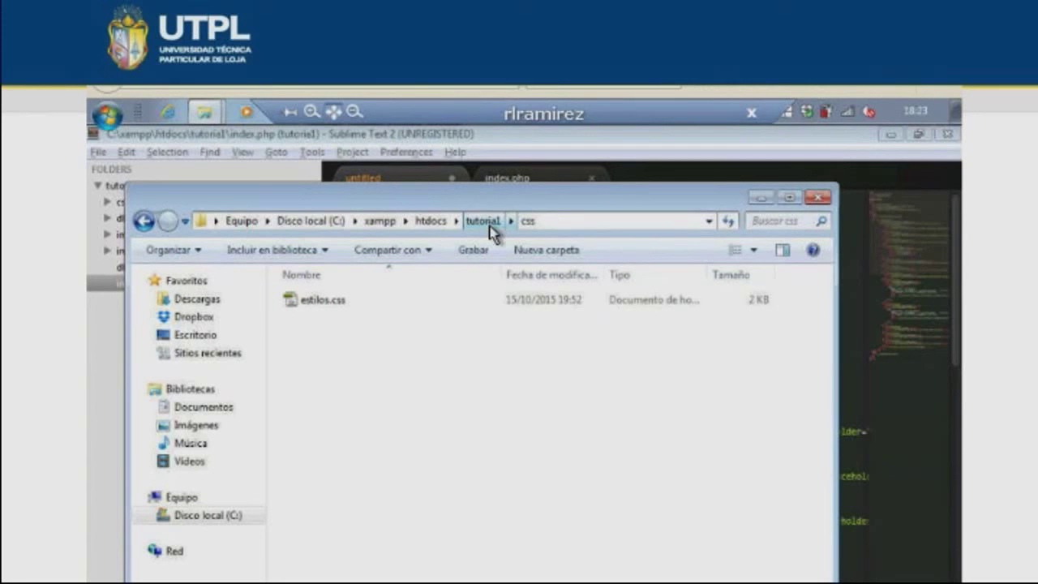
pyautogui.click(482, 220)
# - Open the dll folder to show its config.php and mysql.php scripts
pyautogui.doubleClick(373, 318)
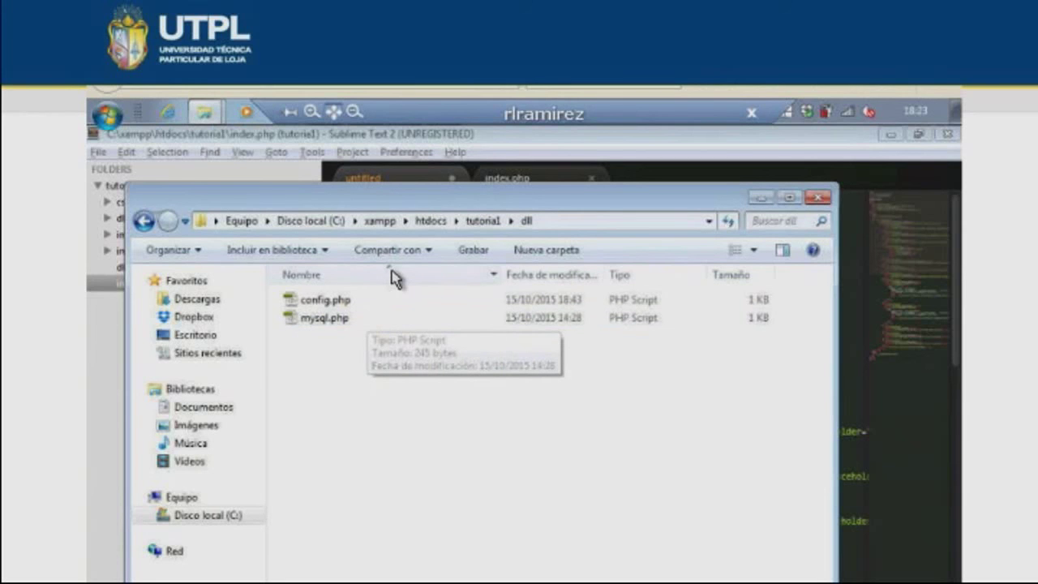
pyautogui.press('BackSpace')
pyautogui.doubleClick(309, 320)
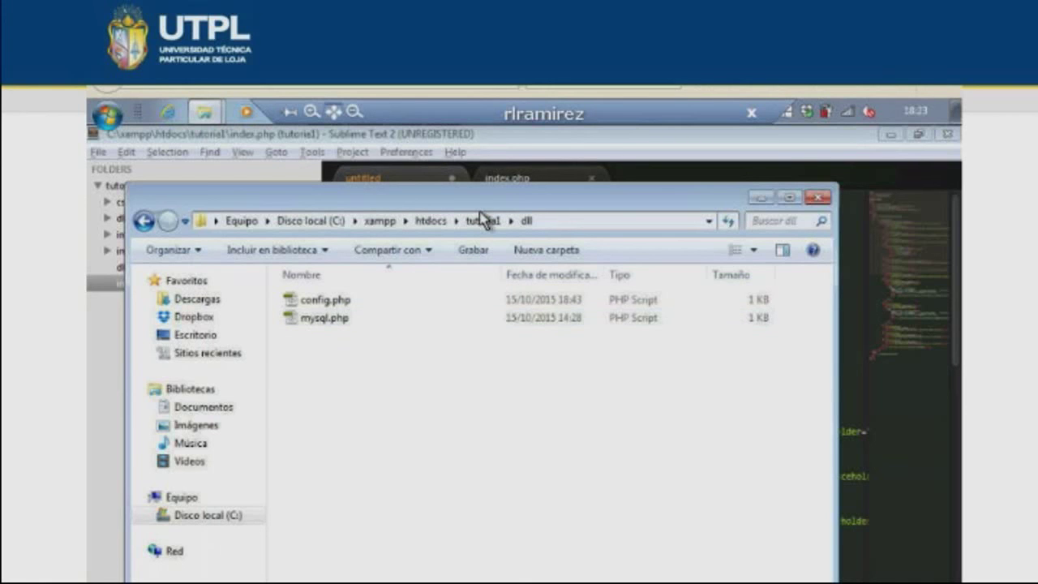
pyautogui.click(484, 221)
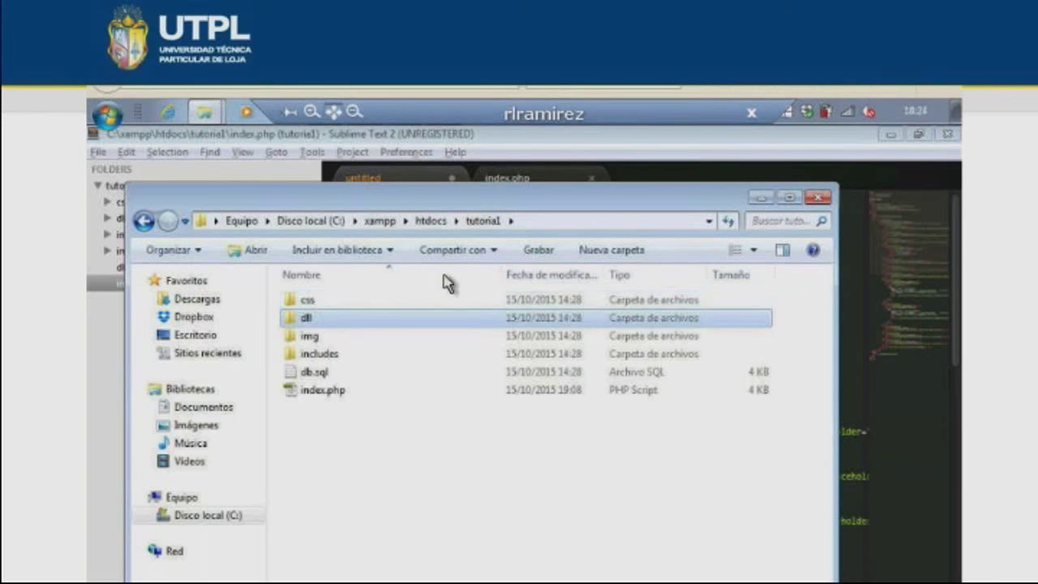
pyautogui.doubleClick(436, 317)
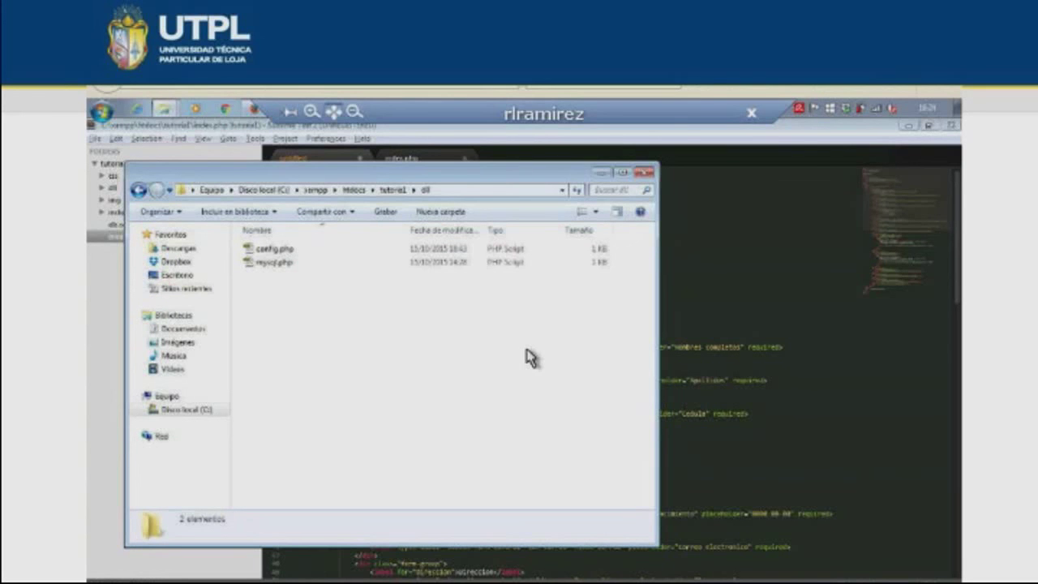
pyautogui.press('super+p')
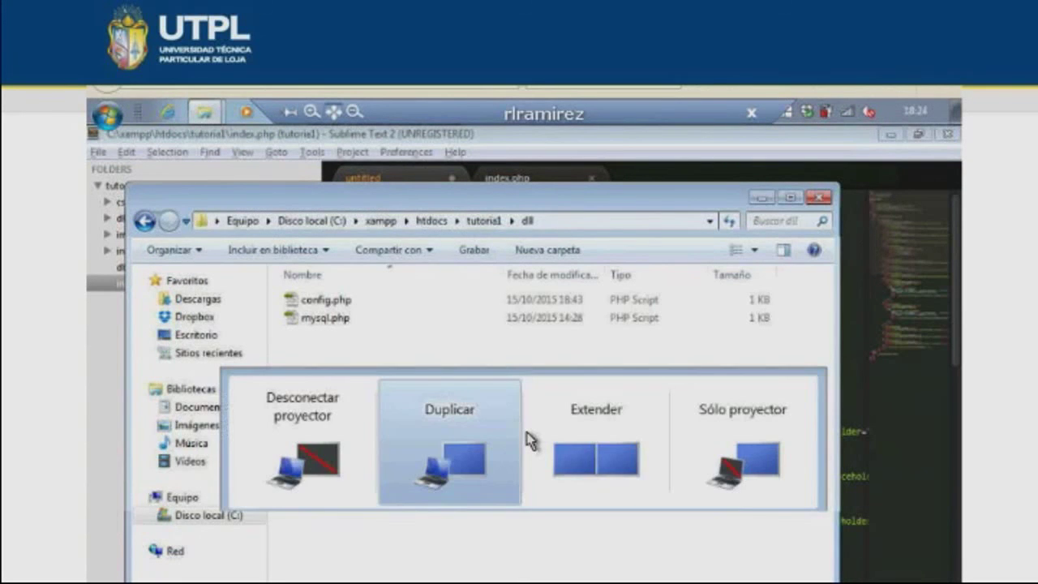
pyautogui.press('Escape')
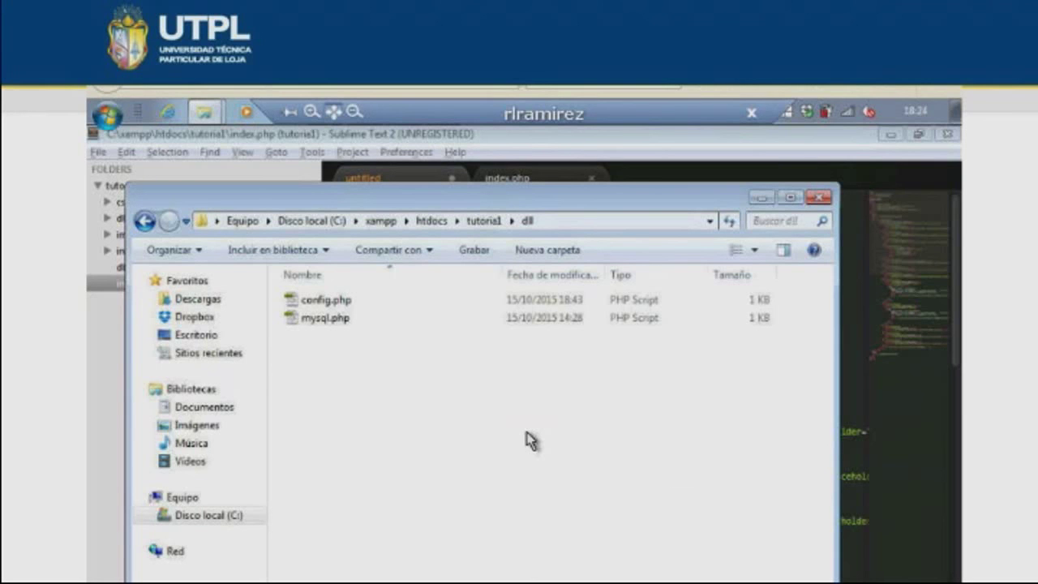
# - Look through the img and includes folders, then return to tutorial1 and select index.php
pyautogui.click(483, 221)
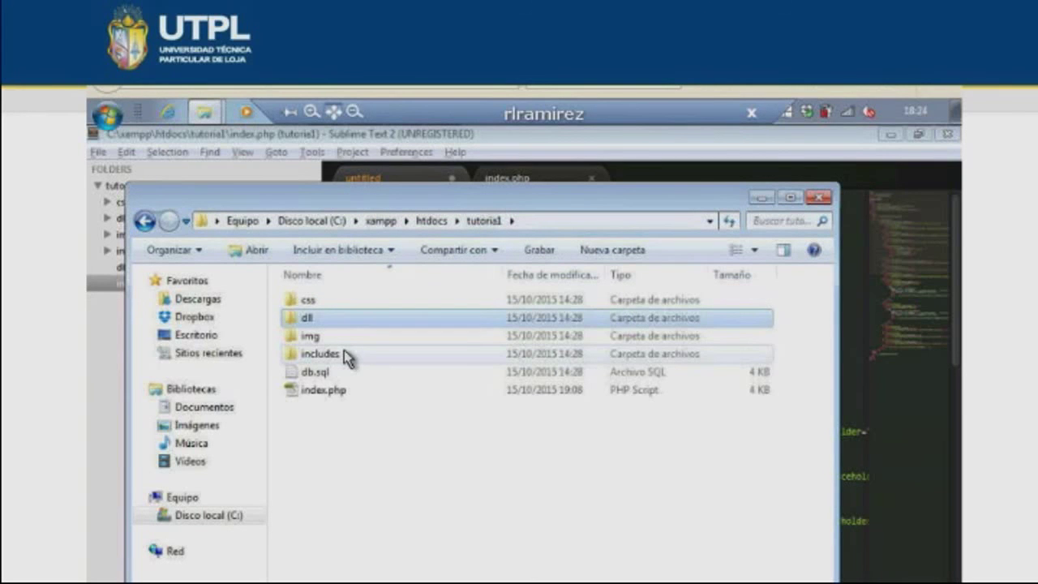
pyautogui.doubleClick(348, 335)
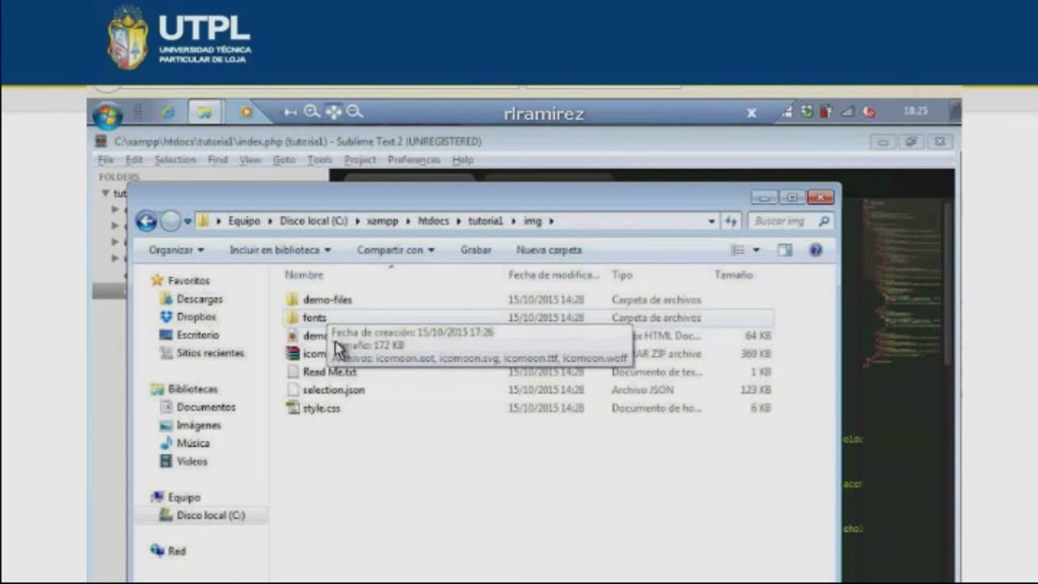
pyautogui.click(492, 217)
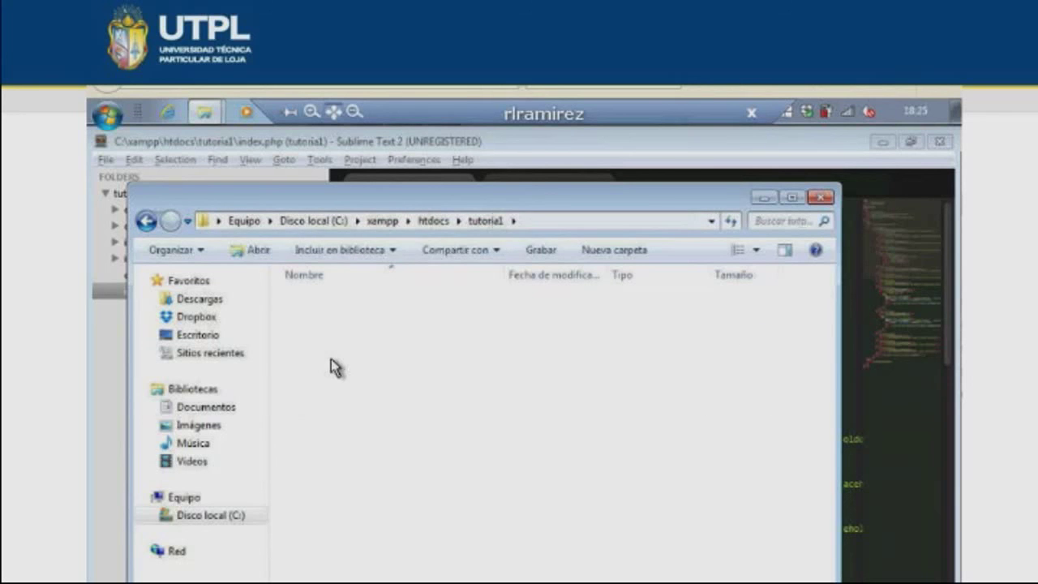
pyautogui.doubleClick(334, 366)
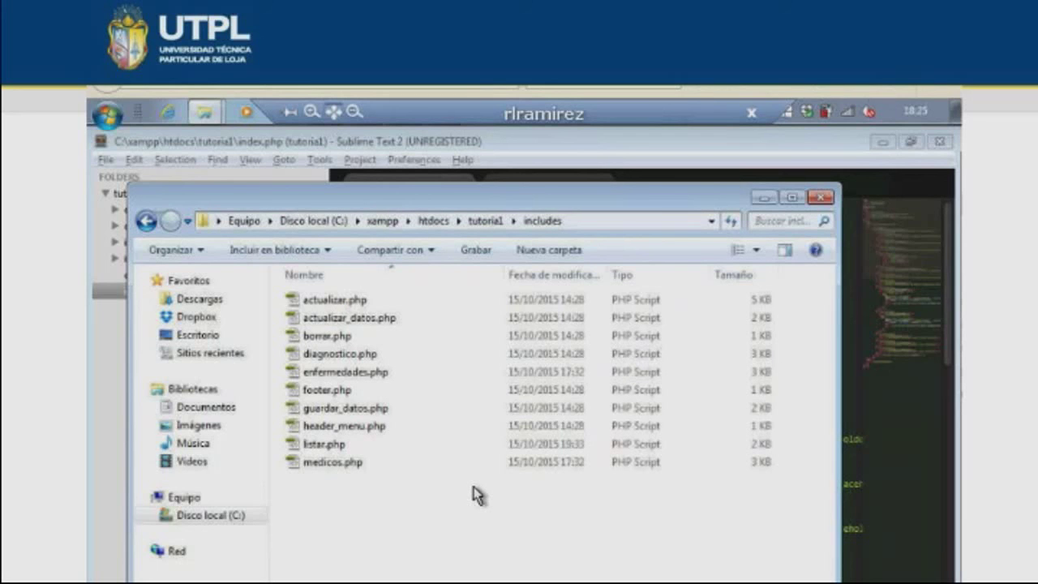
pyautogui.click(484, 220)
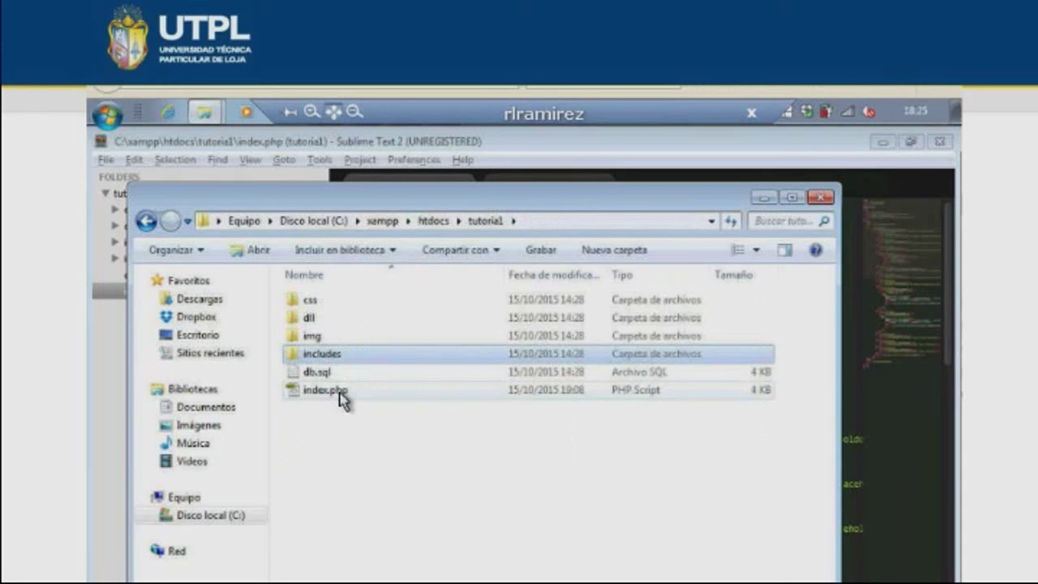
pyautogui.click(340, 394)
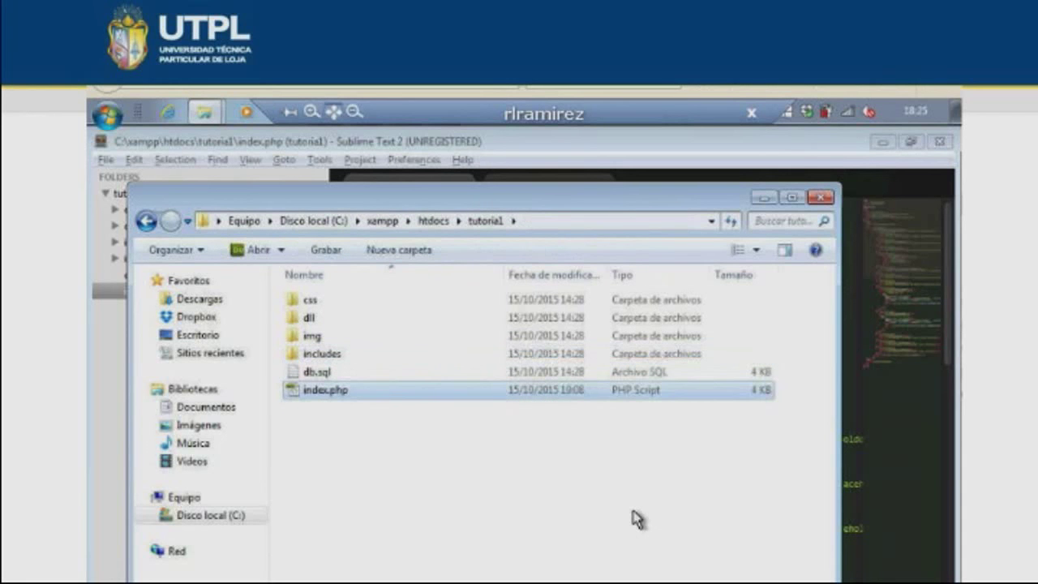
# - In the untitled HTML skeleton, enlarge the font and add an empty title element inside head
pyautogui.hotkey('alt', 'Tab')
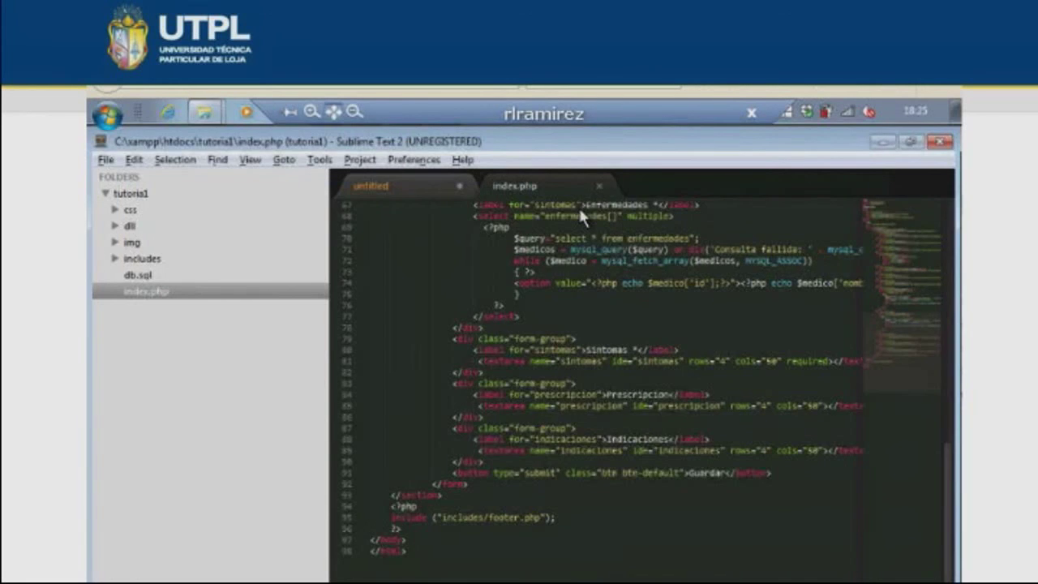
pyautogui.click(399, 188)
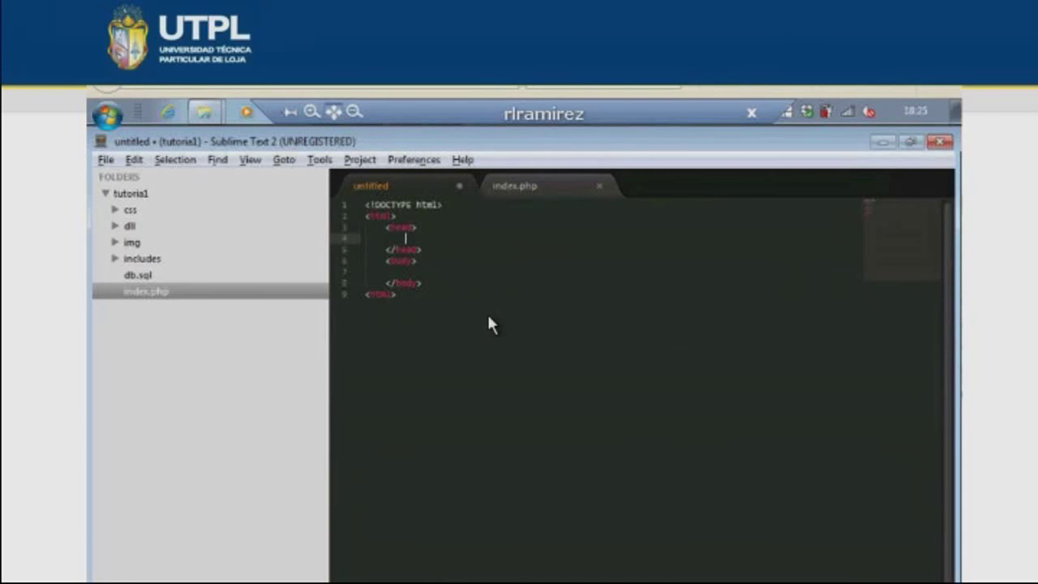
pyautogui.hotkey('ctrl', '+')
pyautogui.hotkey('ctrl', '+')
pyautogui.hotkey('ctrl', '+')
pyautogui.hotkey('ctrl', '+')
pyautogui.hotkey('ctrl', '+')
pyautogui.hotkey('ctrl', '+')
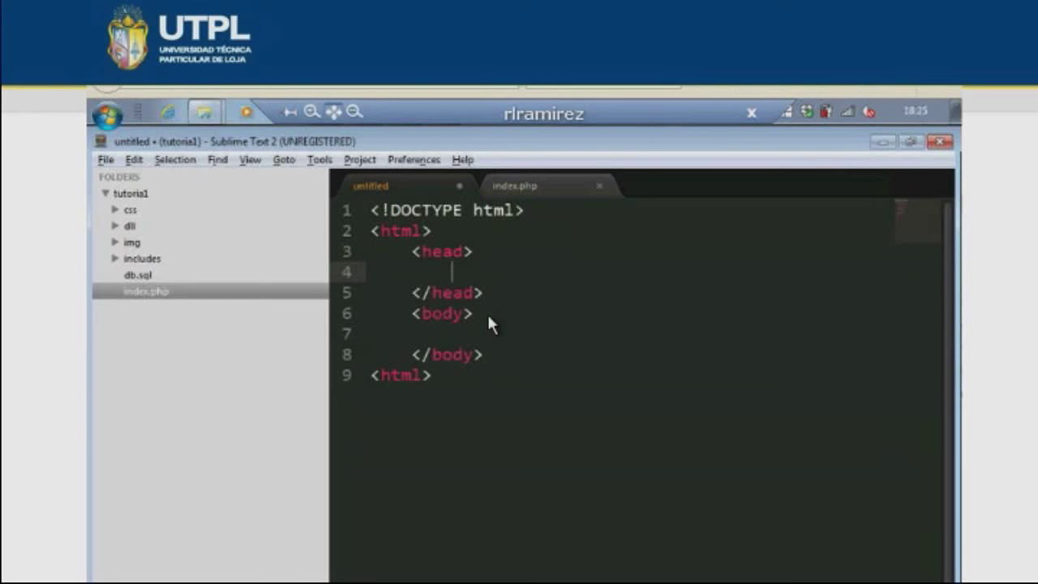
pyautogui.write('<title')
pyautogui.press('Tab')
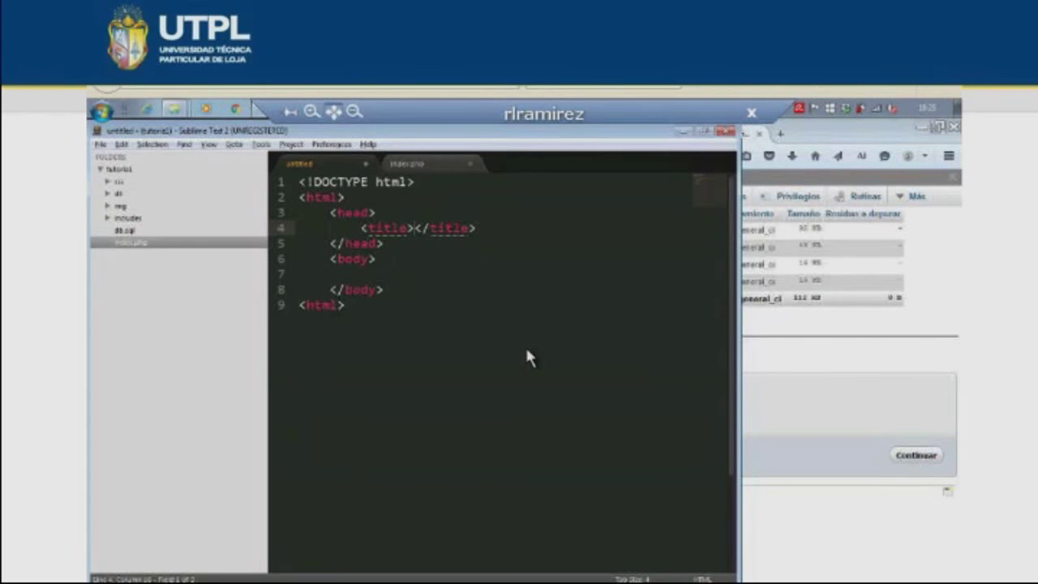
# - Mirror the screen to the projector, start a new tag line below the title, then go to index.php
pyautogui.press('super+p')
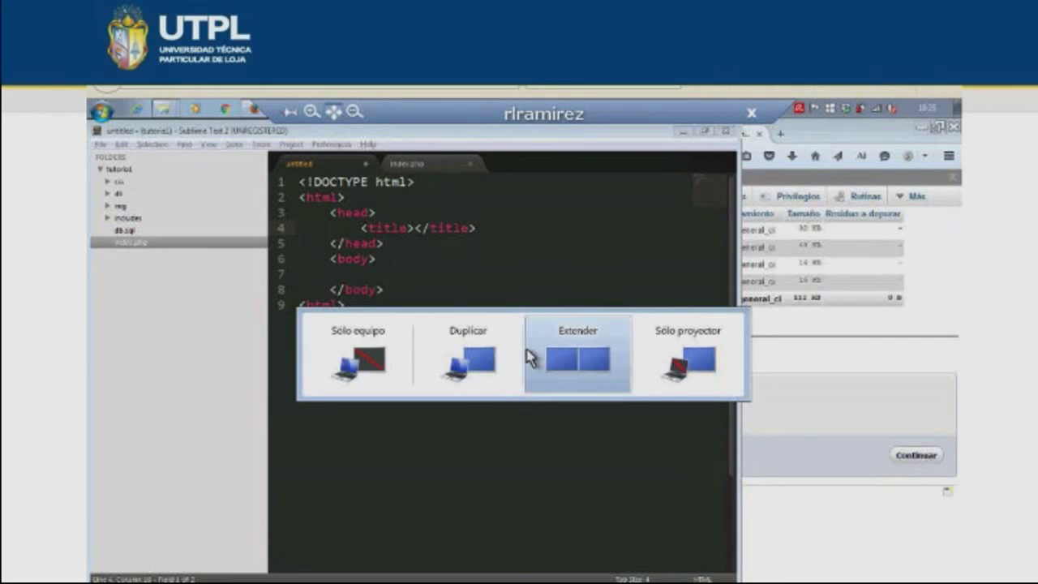
pyautogui.click(422, 318)
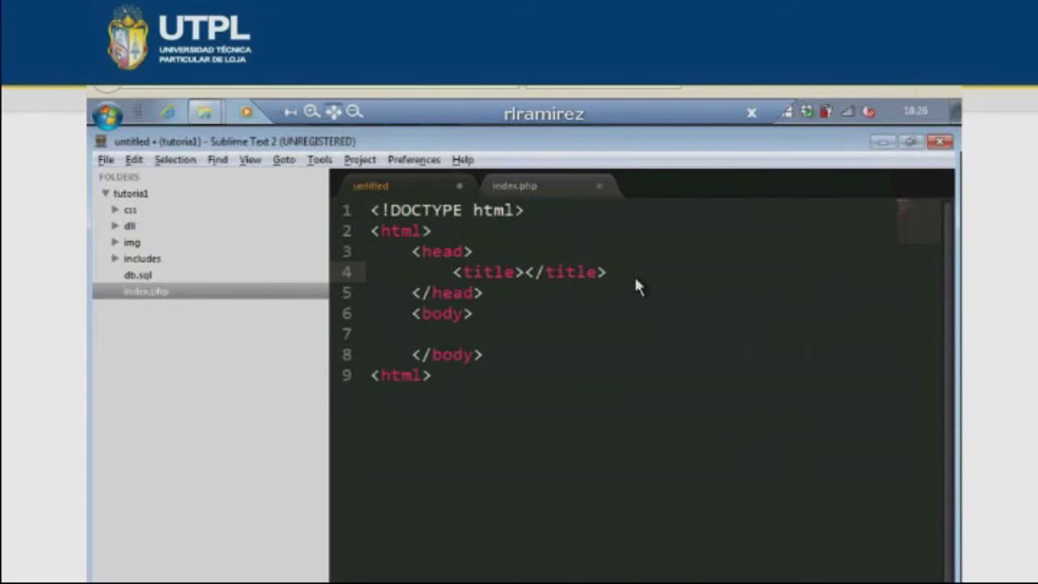
pyautogui.press('Return')
pyautogui.write('<')
pyautogui.press('Down')
pyautogui.press('Down')
pyautogui.press('Down')
pyautogui.press('Down')
pyautogui.press('Down')
pyautogui.press('Down')
pyautogui.press('Down')
pyautogui.press('Down')
pyautogui.press('Down')
pyautogui.press('Down')
pyautogui.press('Down')
pyautogui.press('Down')
pyautogui.press('Down')
pyautogui.press('Down')
pyautogui.press('Down')
pyautogui.press('Down')
pyautogui.press('Down')
pyautogui.press('Down')
pyautogui.press('Down')
pyautogui.press('Down')
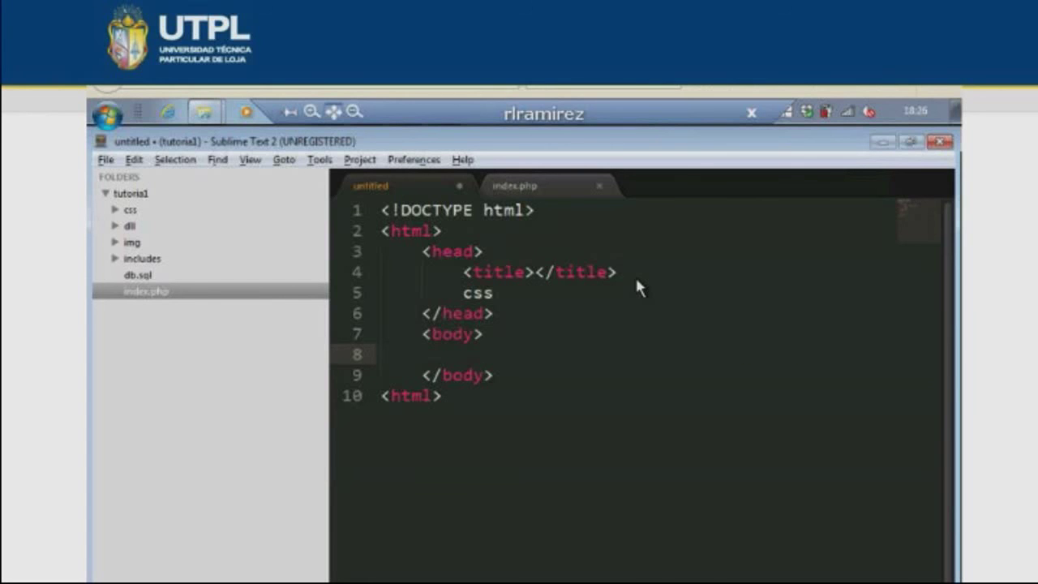
pyautogui.hotkey('ctrl', 'Tab')
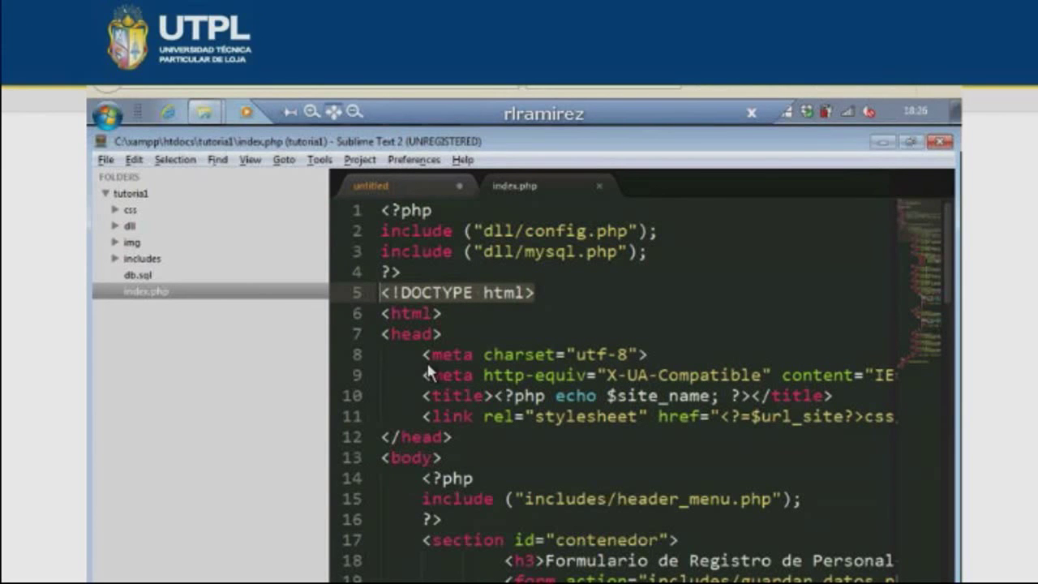
# - Highlight index.php's utf-8 charset meta tag, site title and stylesheet link lines
pyautogui.moveTo(422, 355); pyautogui.dragTo(648, 355)
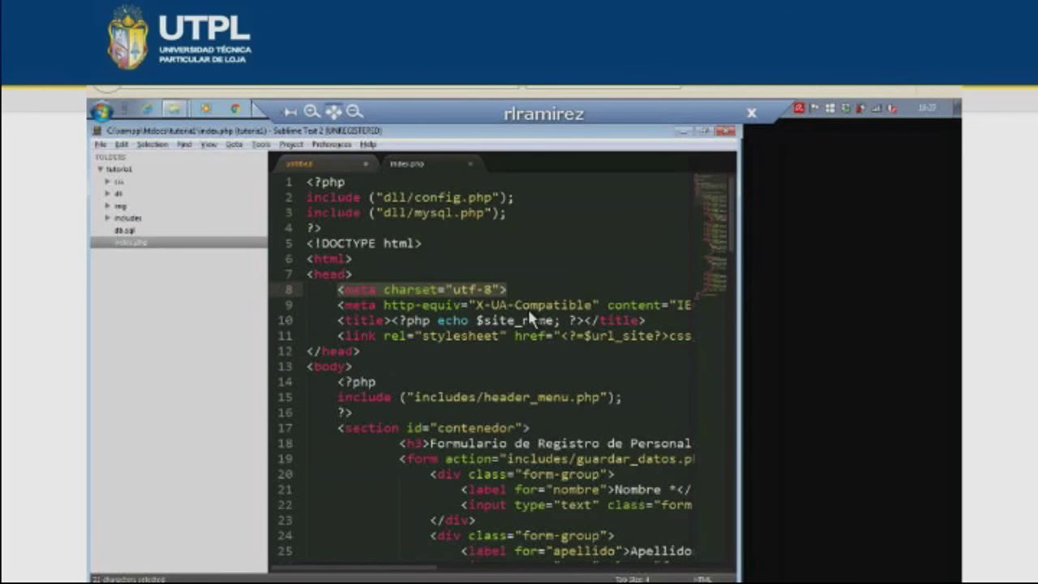
pyautogui.press('super+p')
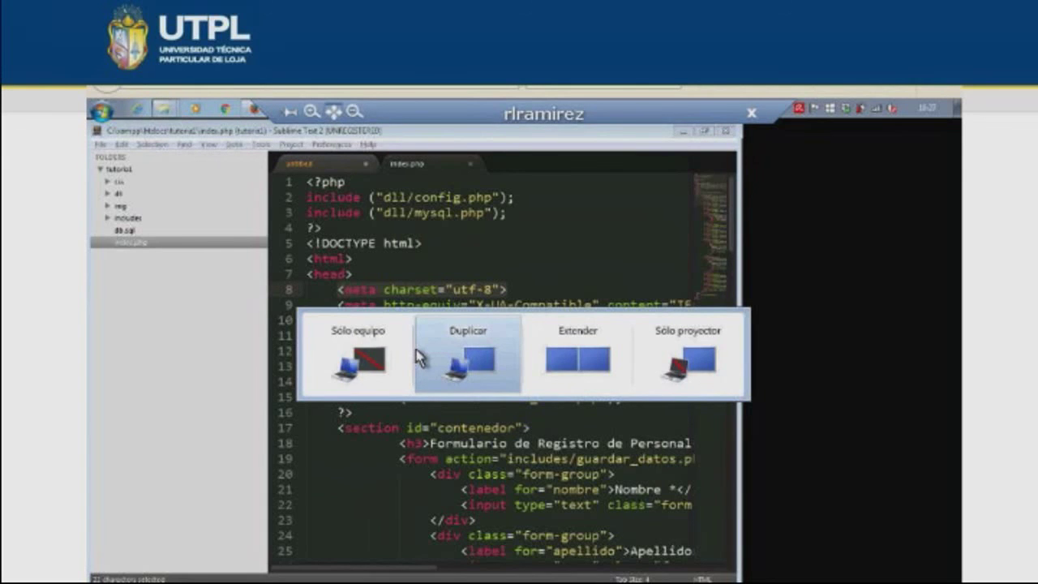
pyautogui.click(419, 356)
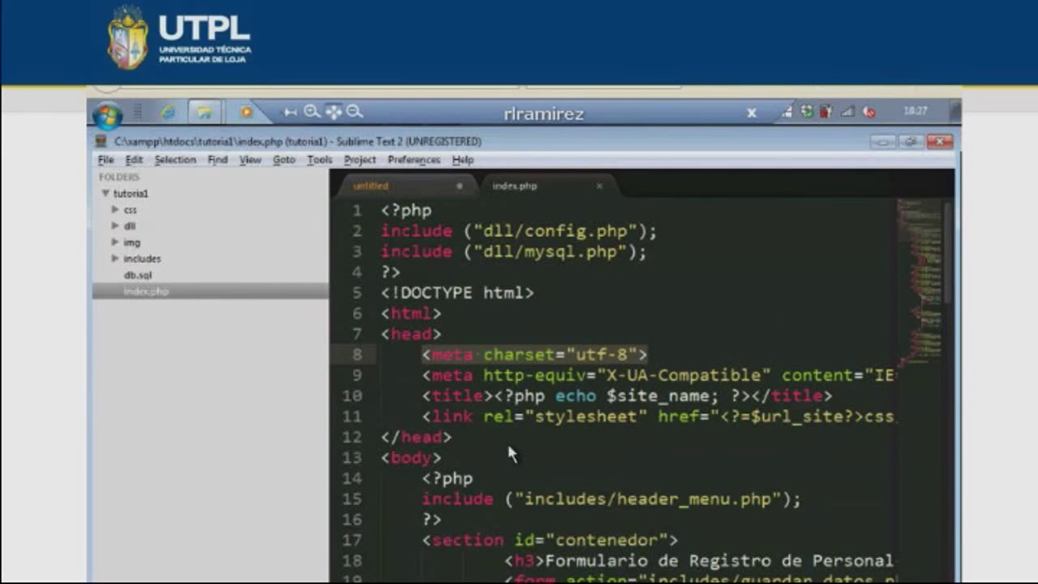
pyautogui.click(643, 416)
pyautogui.click(678, 397)
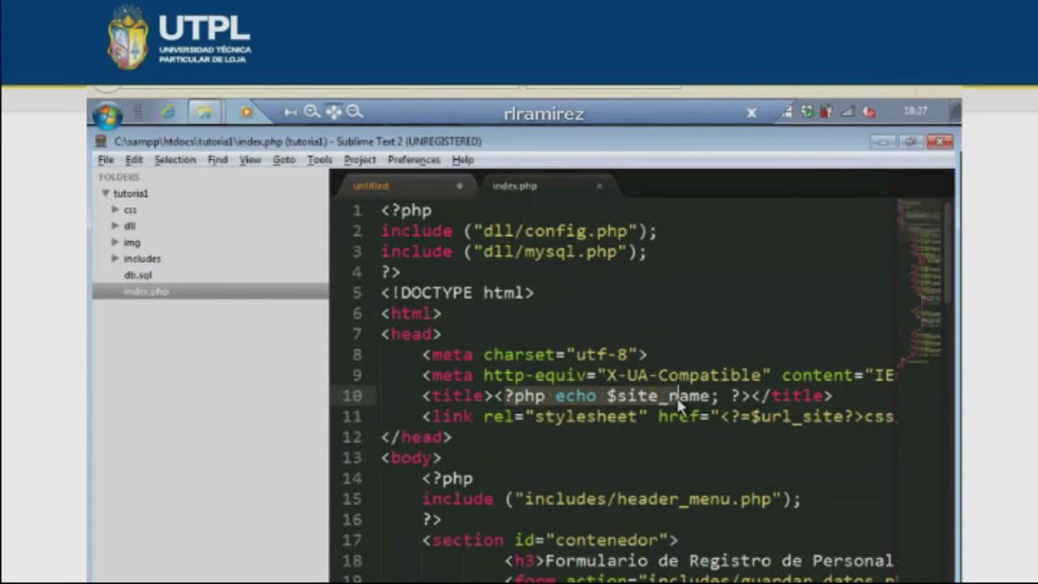
pyautogui.click(678, 399)
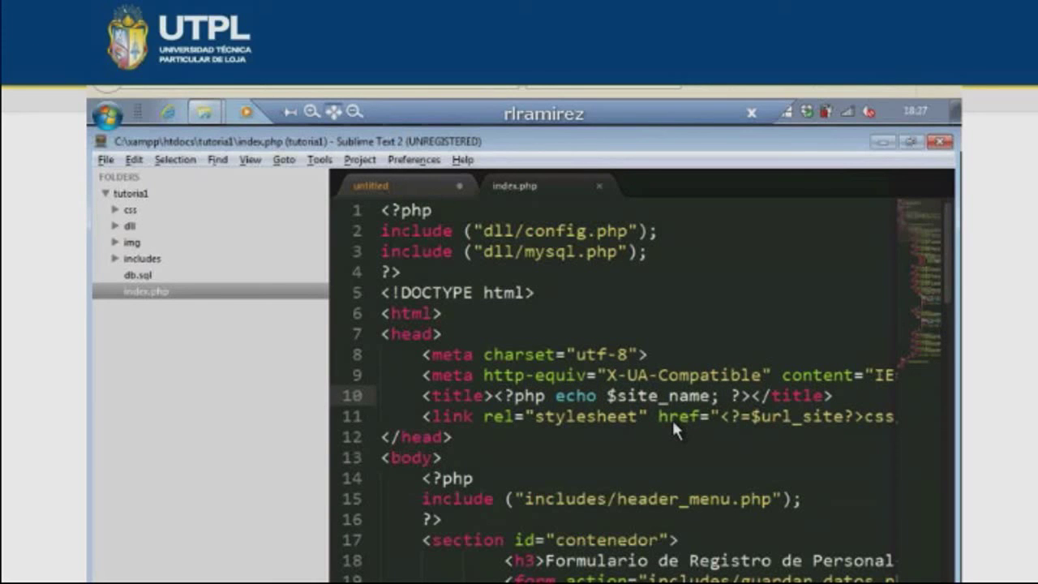
# - Select the header_menu include block in the body, then expand the includes folder in the sidebar
pyautogui.scroll(-1, 423, 472)
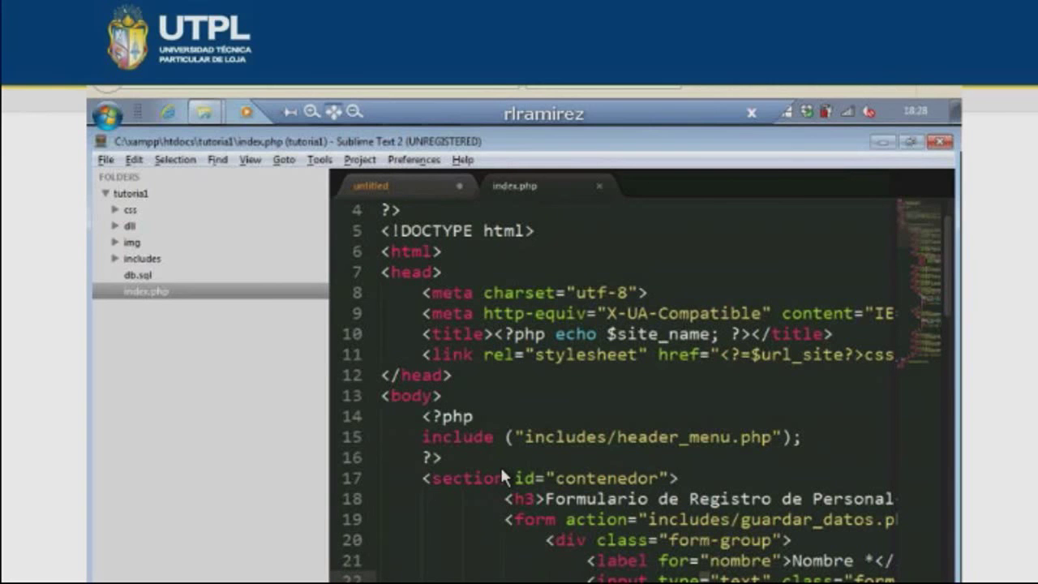
pyautogui.scroll(-1, 501, 471)
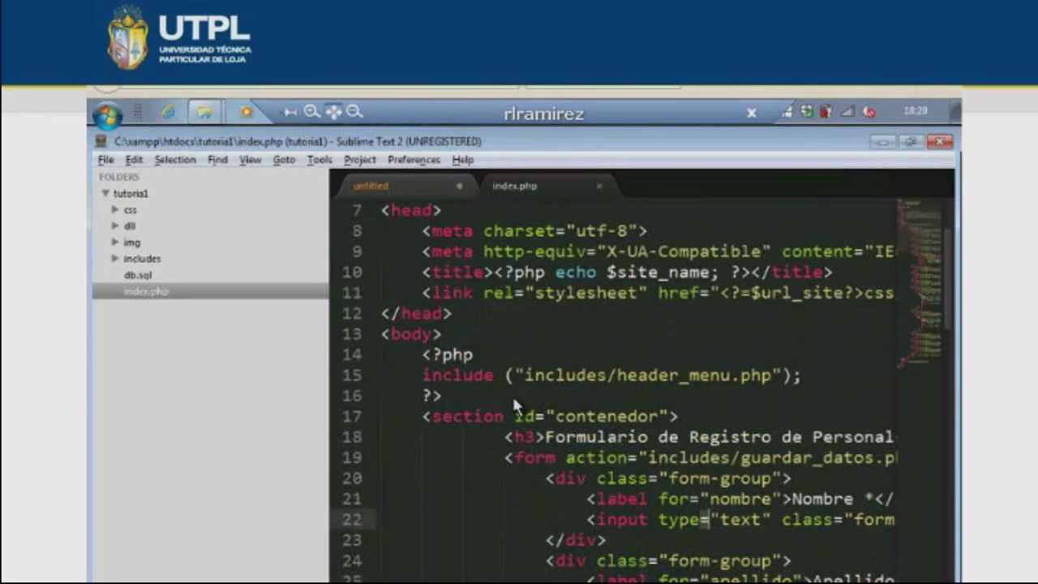
pyautogui.moveTo(512, 394); pyautogui.dragTo(433, 334)
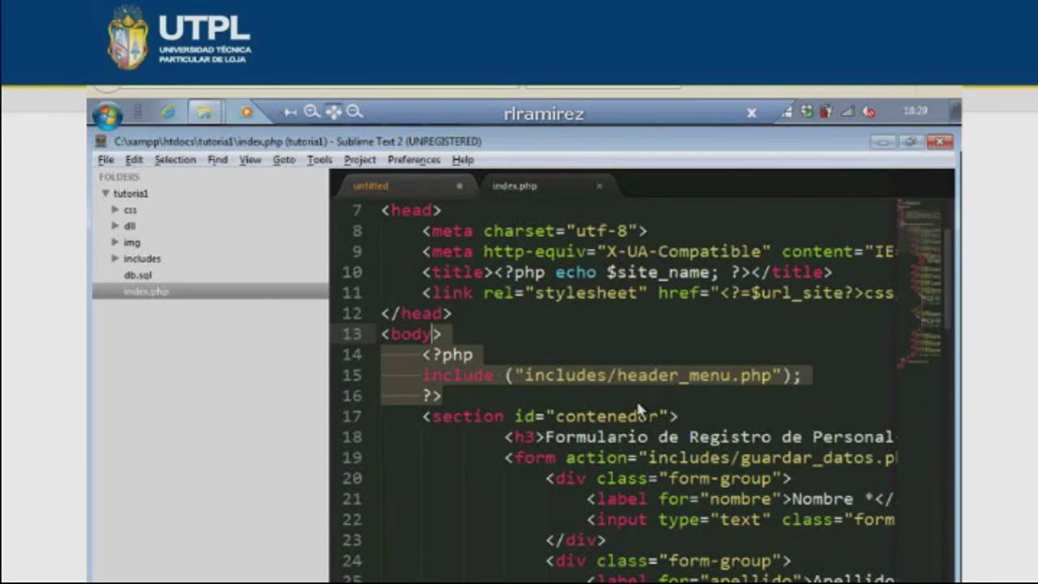
pyautogui.click(572, 386)
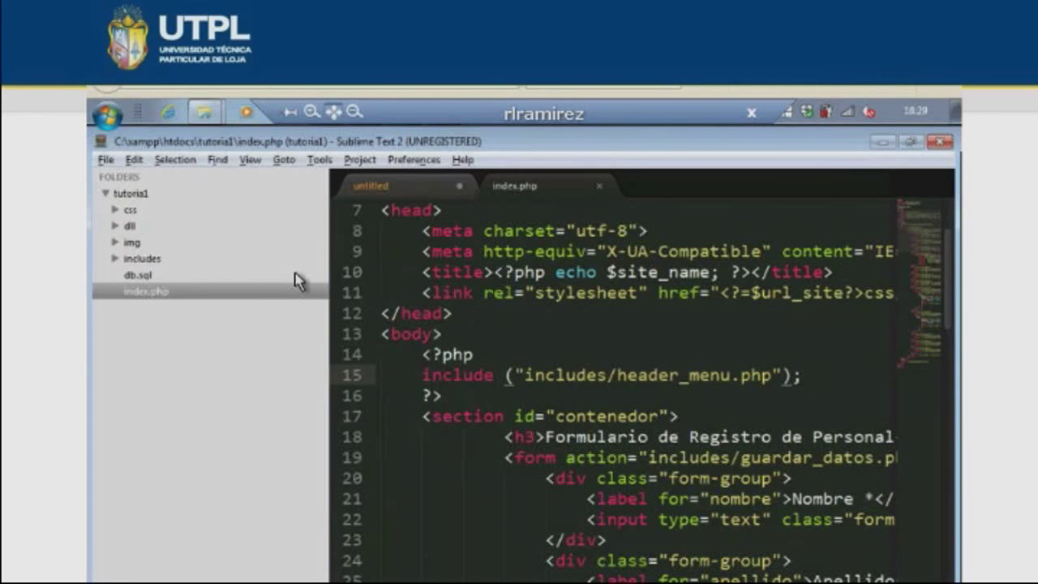
pyautogui.click(142, 258)
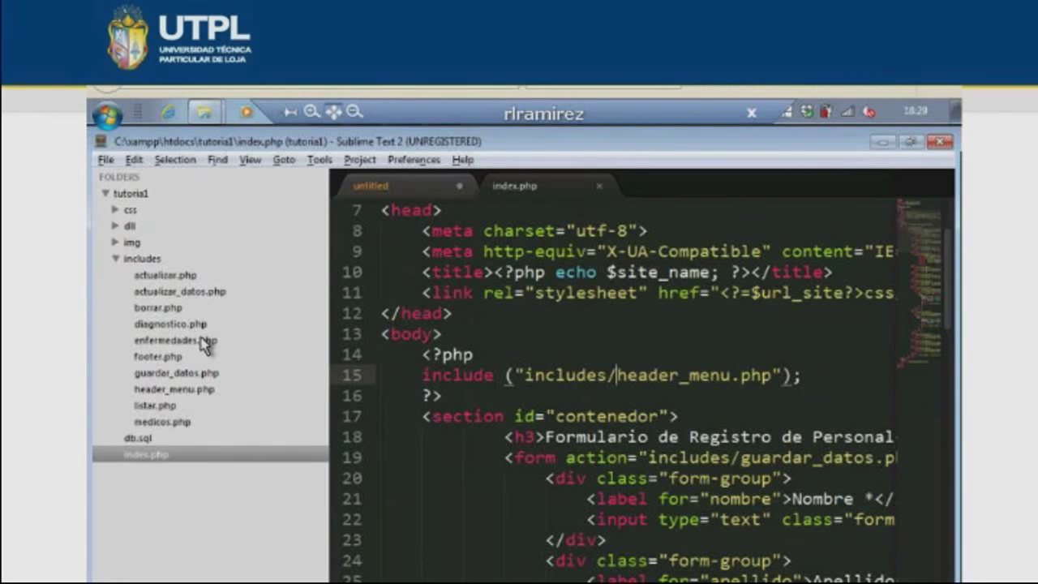
# - Open header_menu.php and select its $site_name header block and four nav links
pyautogui.click(189, 393)
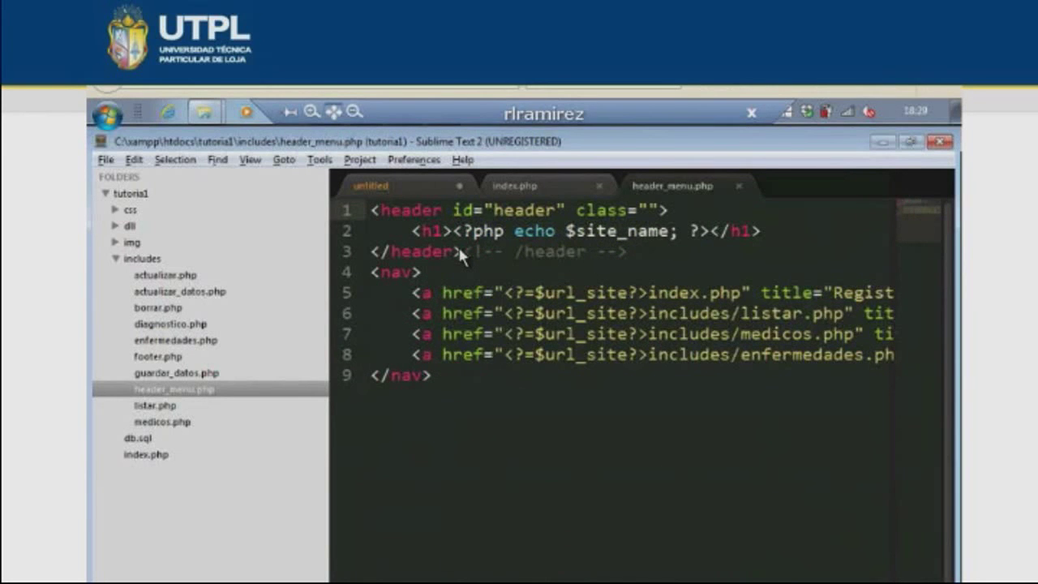
pyautogui.moveTo(459, 251); pyautogui.dragTo(387, 209)
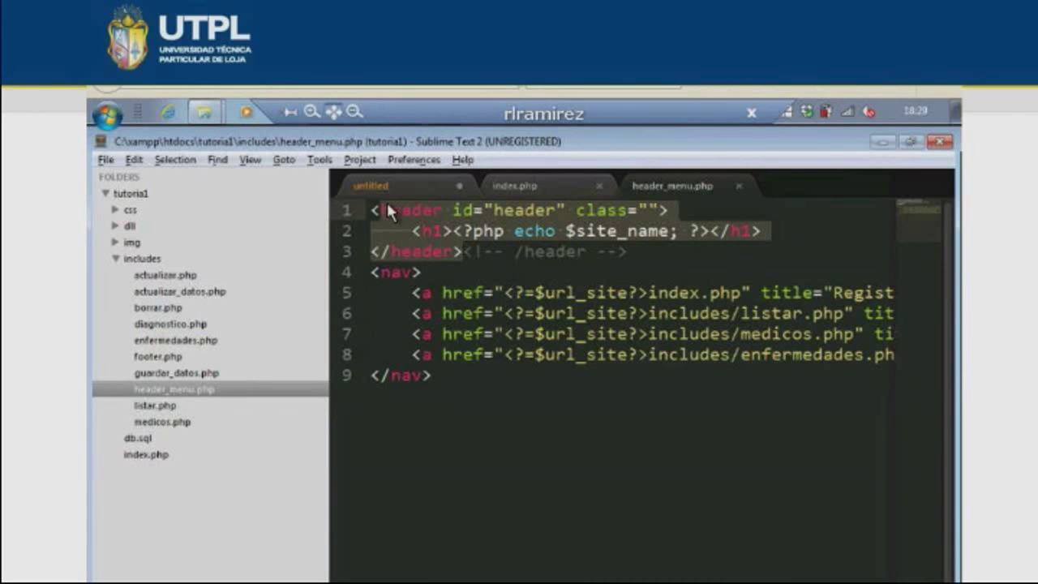
pyautogui.moveTo(371, 273); pyautogui.dragTo(701, 391)
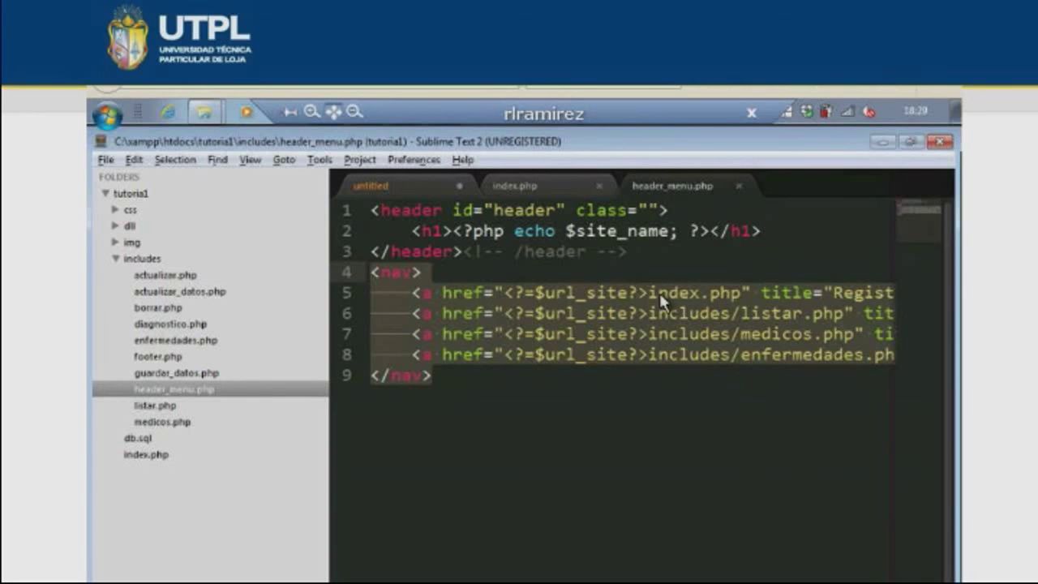
pyautogui.click(783, 313)
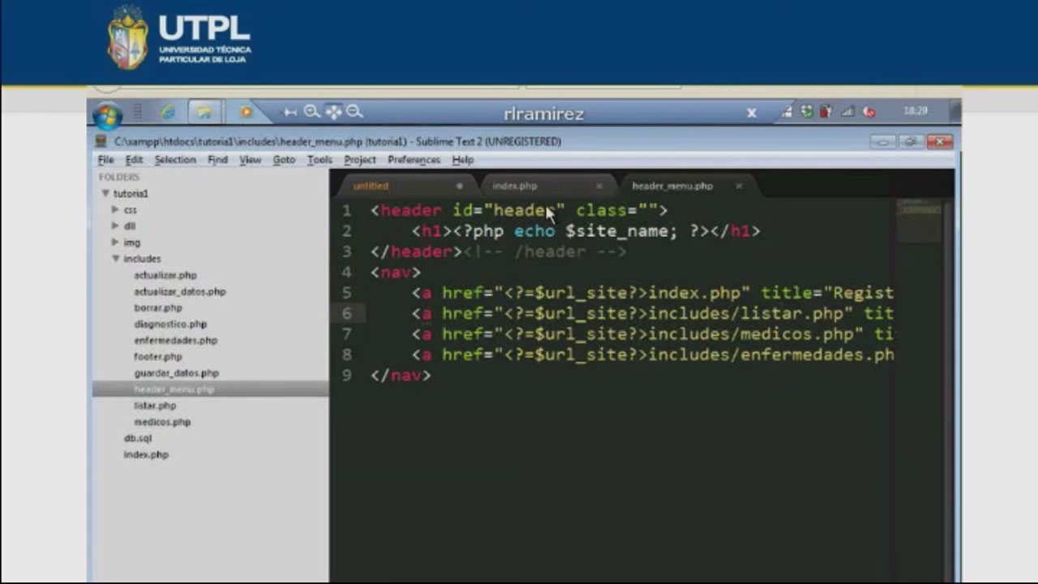
# - Back in index.php, select 'Formulario de' in the line 18 form heading
pyautogui.hotkey('ctrl', 'Tab')
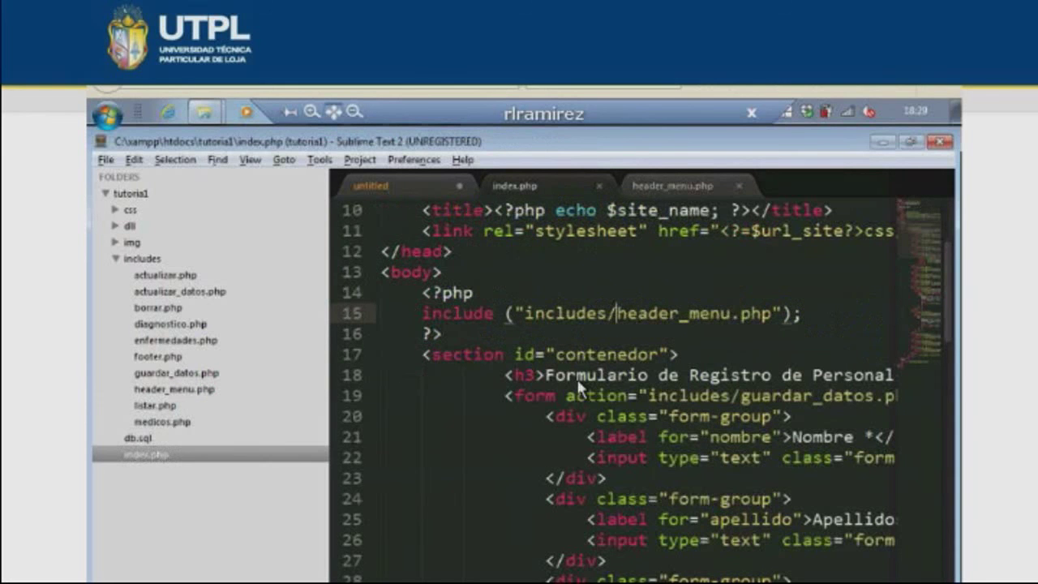
pyautogui.click(576, 376)
pyautogui.scroll(-2, 584, 243)
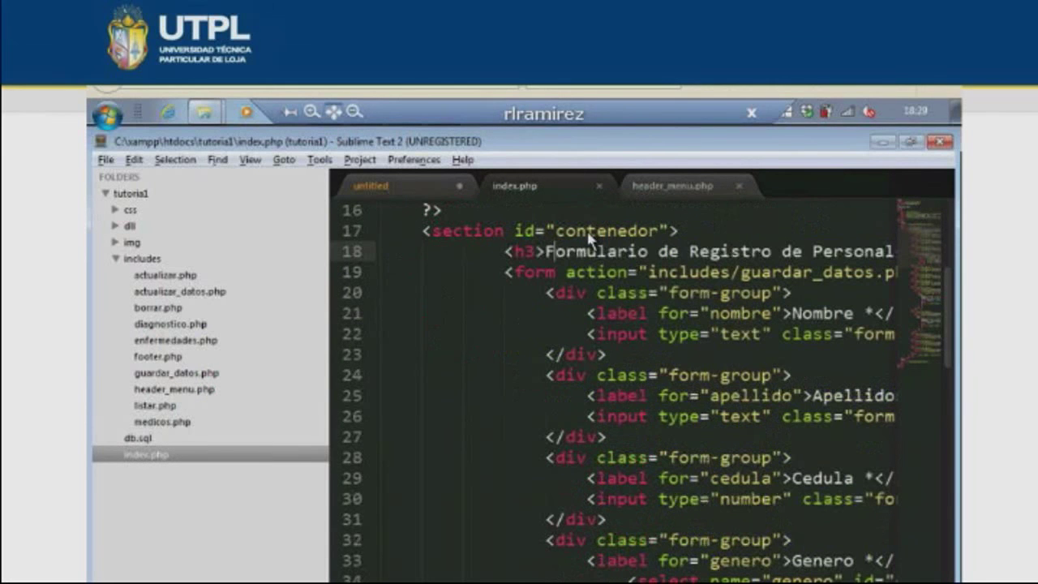
pyautogui.moveTo(546, 252); pyautogui.dragTo(691, 253)
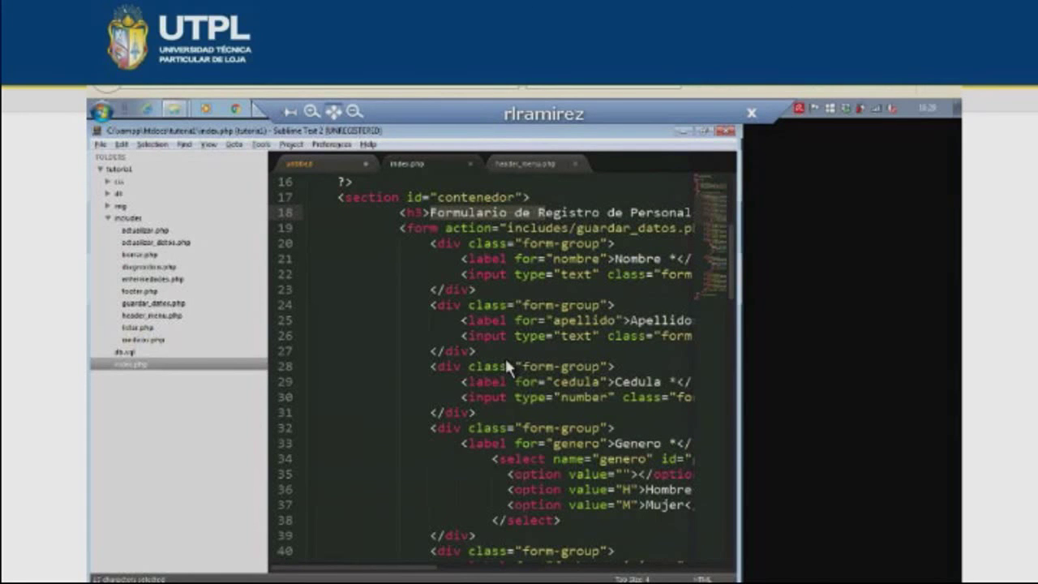
# - Bring up the list of open windows to switch away from the editor
pyautogui.hotkey('alt', 'Tab')
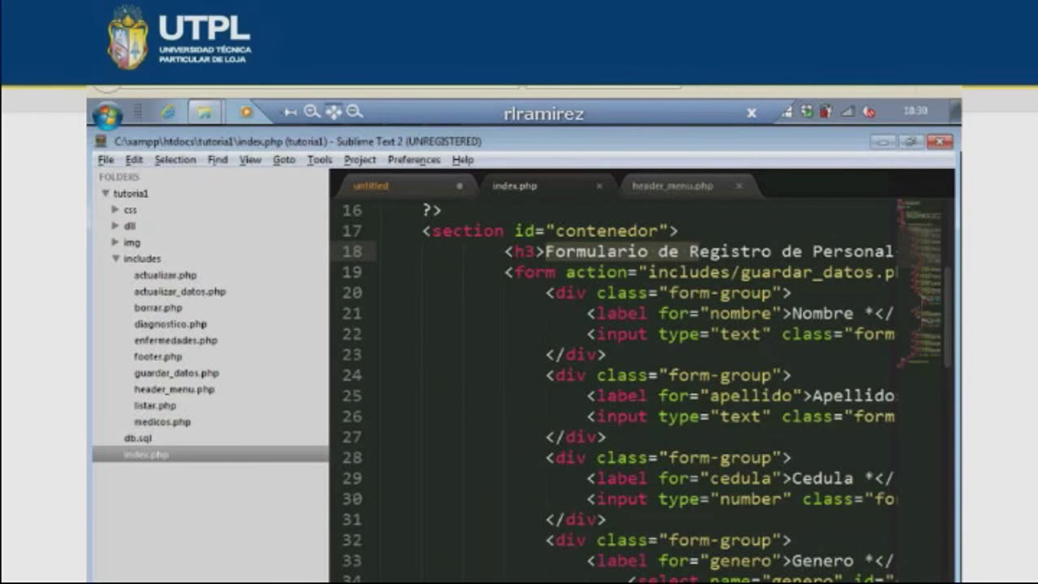
pyautogui.hscroll(2, 640, 389)
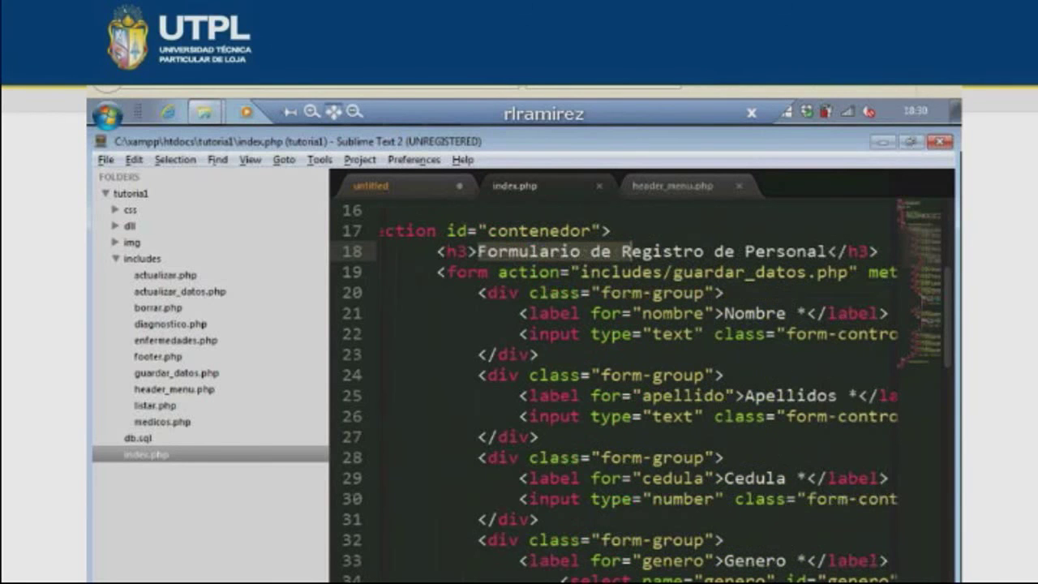
pyautogui.hotkey('alt', 'Tab')
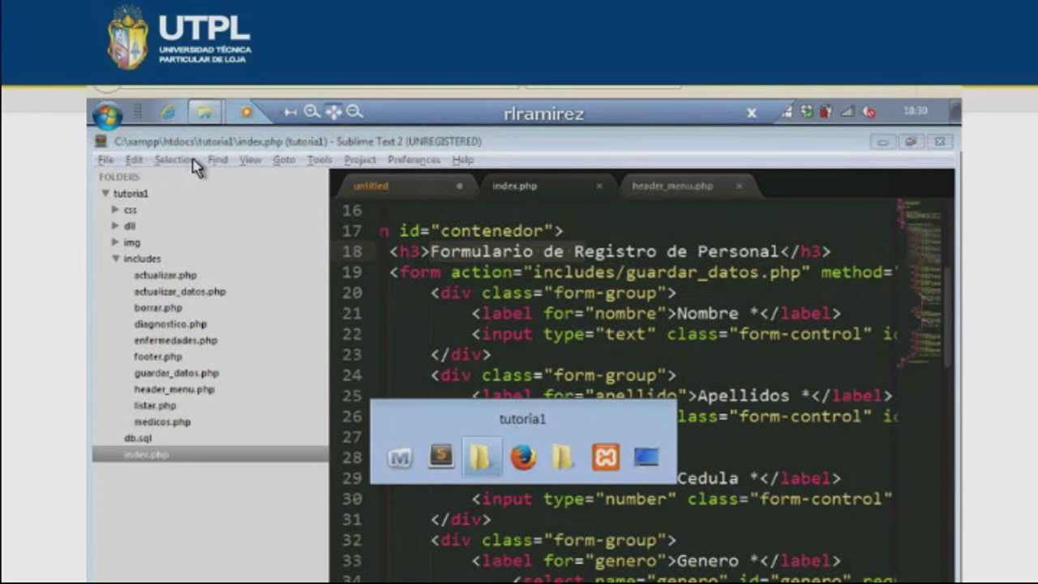
pyautogui.hotkey('alt', 'Tab')
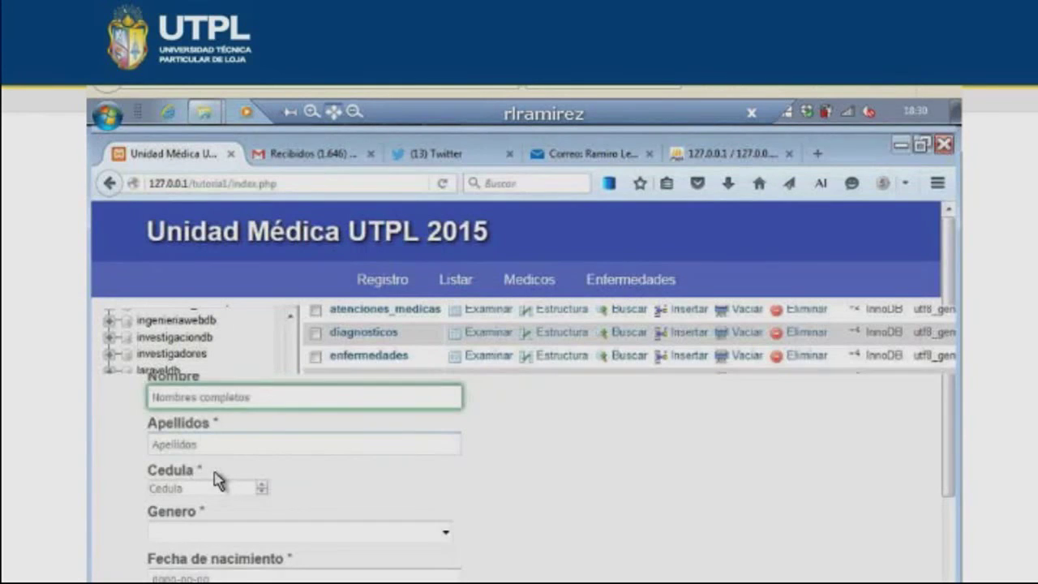
pyautogui.press('Tab')
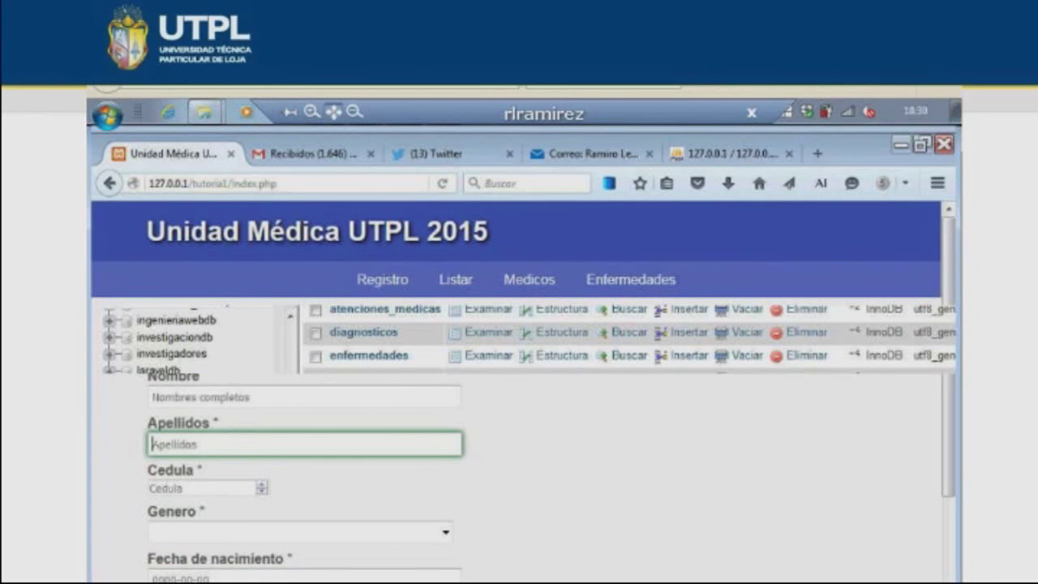
pyautogui.hotkey('alt', 'Tab')
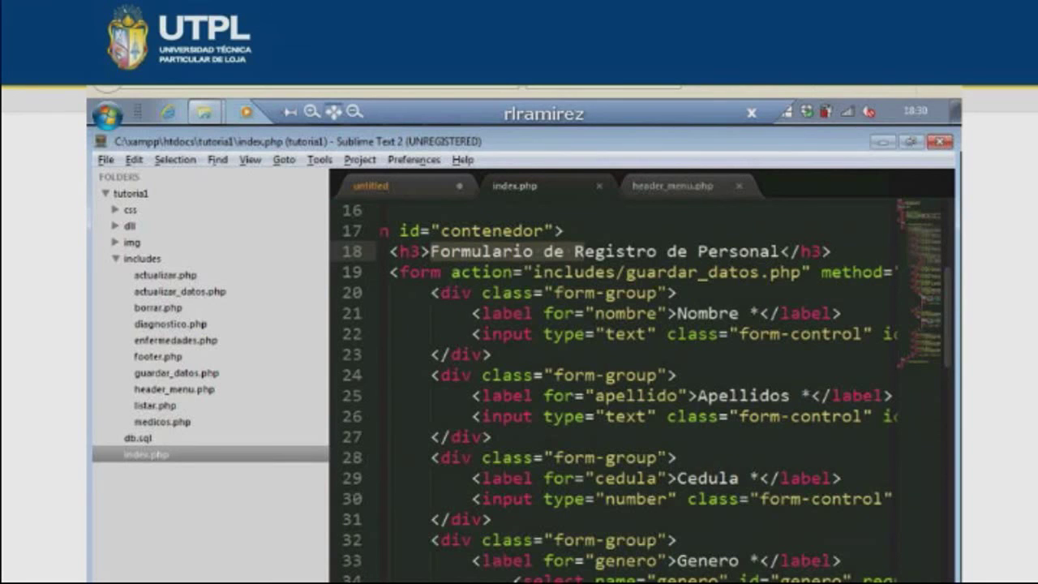
# - Scroll along line 22 of index.php and select the Nombre input's 'text' type
pyautogui.hscroll(2, 582, 333)
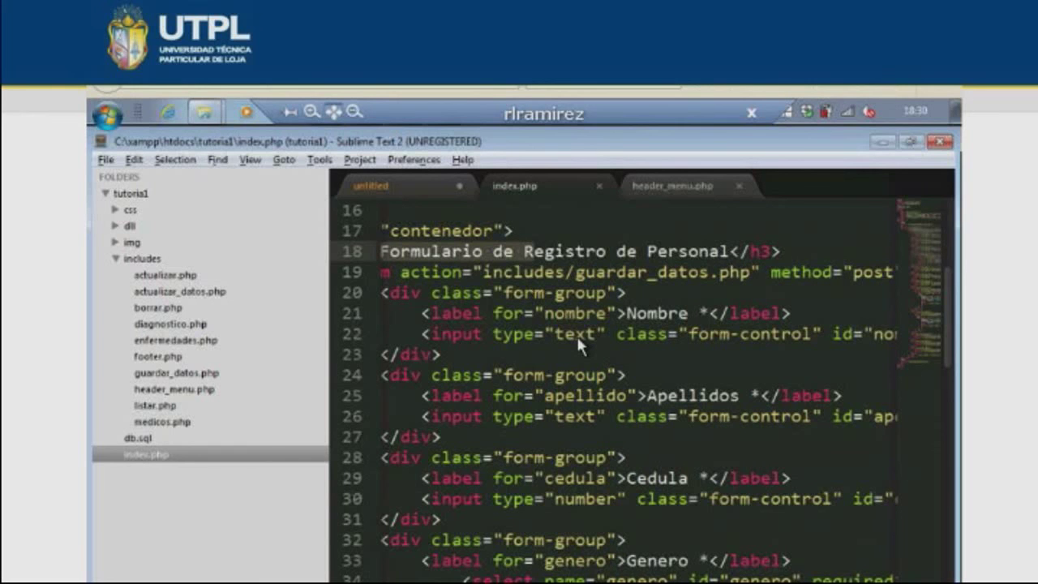
pyautogui.hscroll(1, 576, 333)
pyautogui.doubleClick(514, 331)
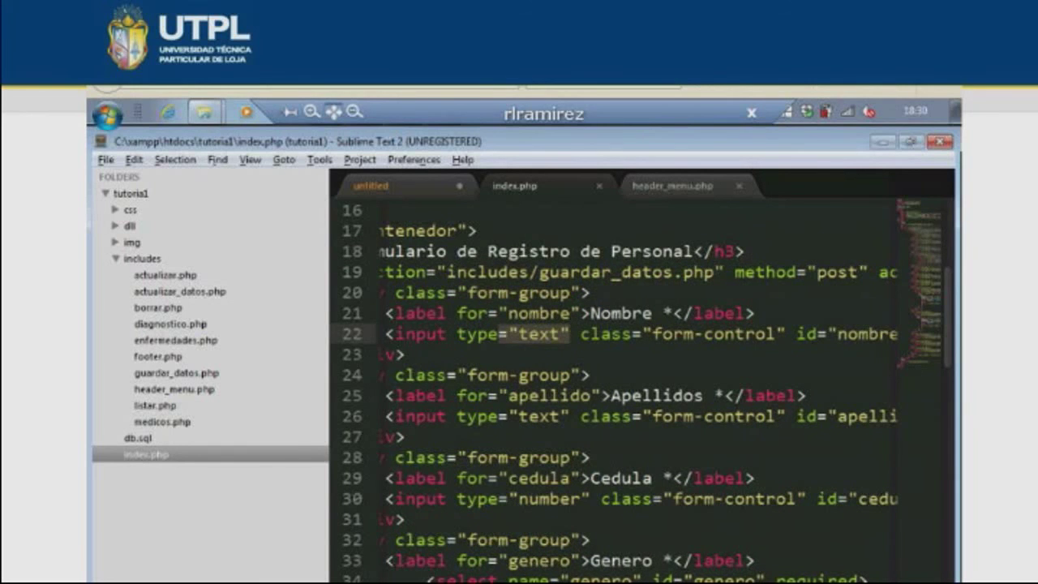
pyautogui.hscroll(3, 602, 329)
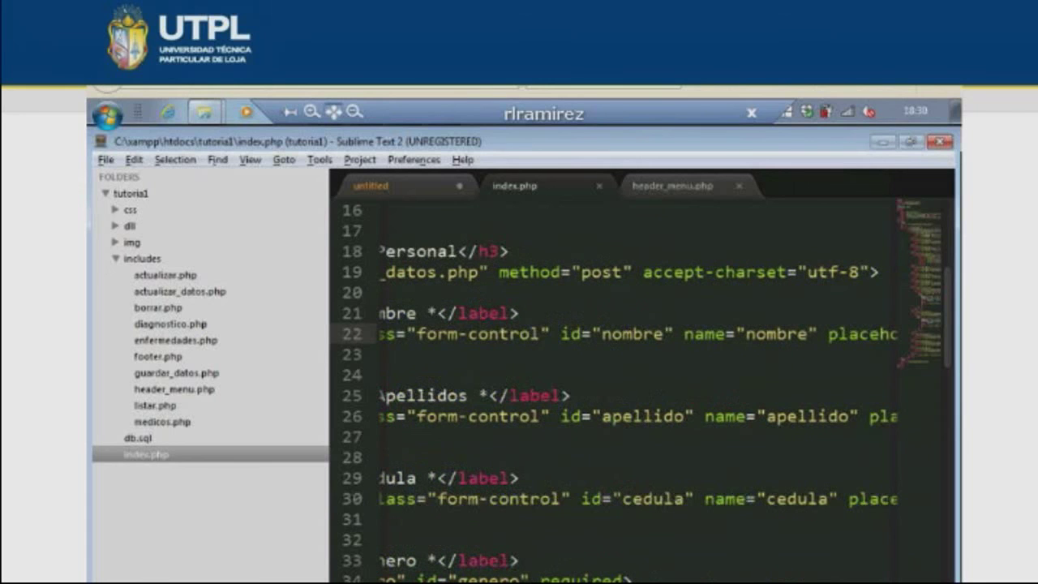
pyautogui.hscroll(5, 539, 336)
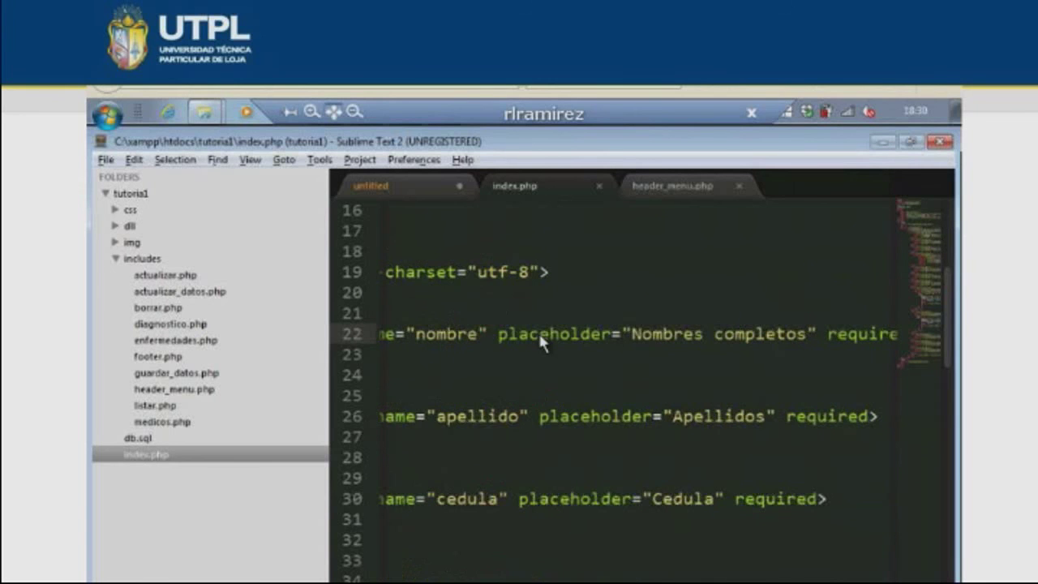
pyautogui.hscroll(-7, 616, 340)
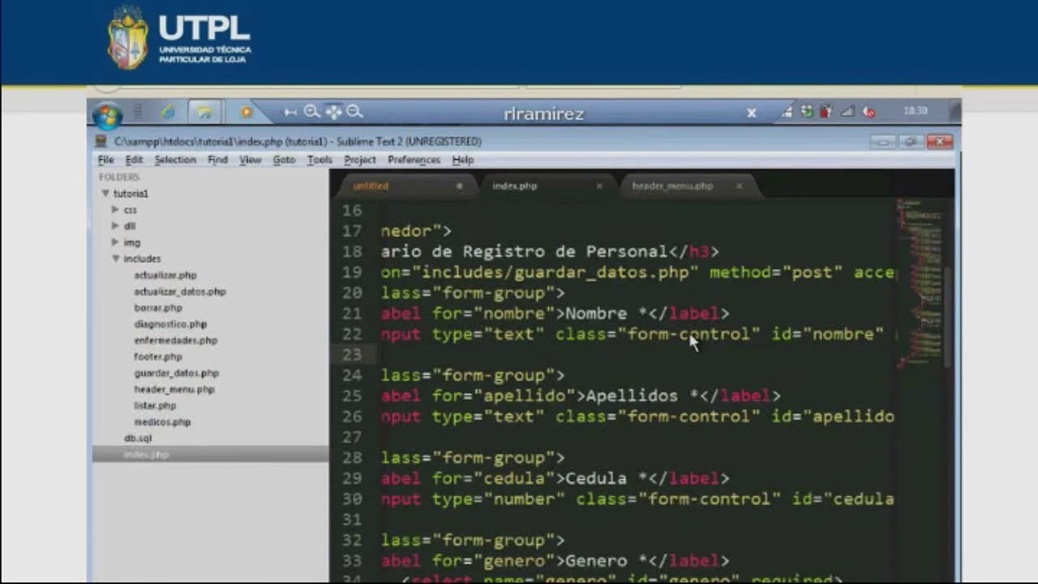
# - Select 'required' on line 22, then reload the Firefox form with F5
pyautogui.hotkey('alt', 'Tab')
pyautogui.click(199, 446)
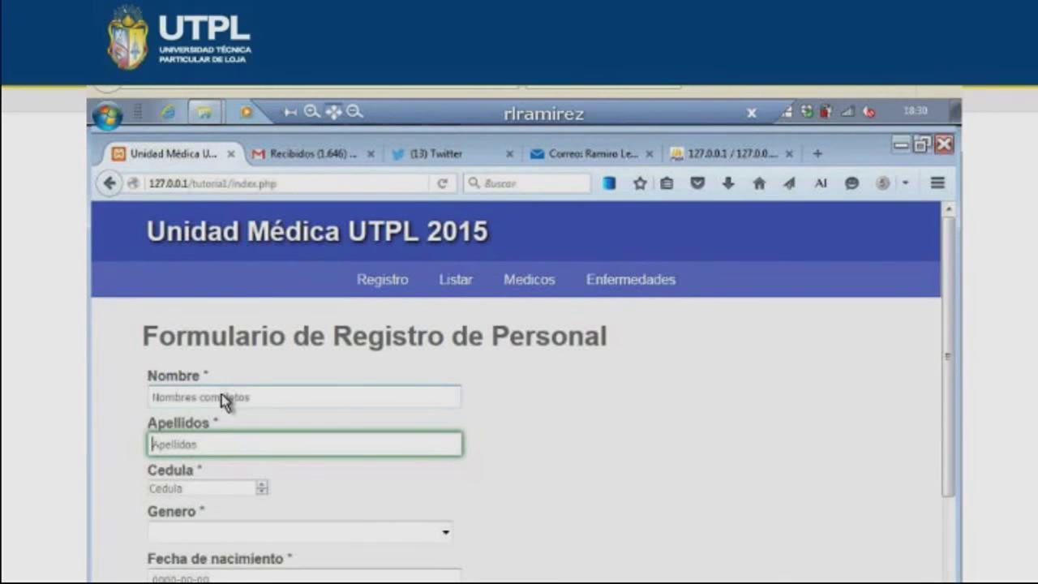
pyautogui.hotkey('alt', 'Tab')
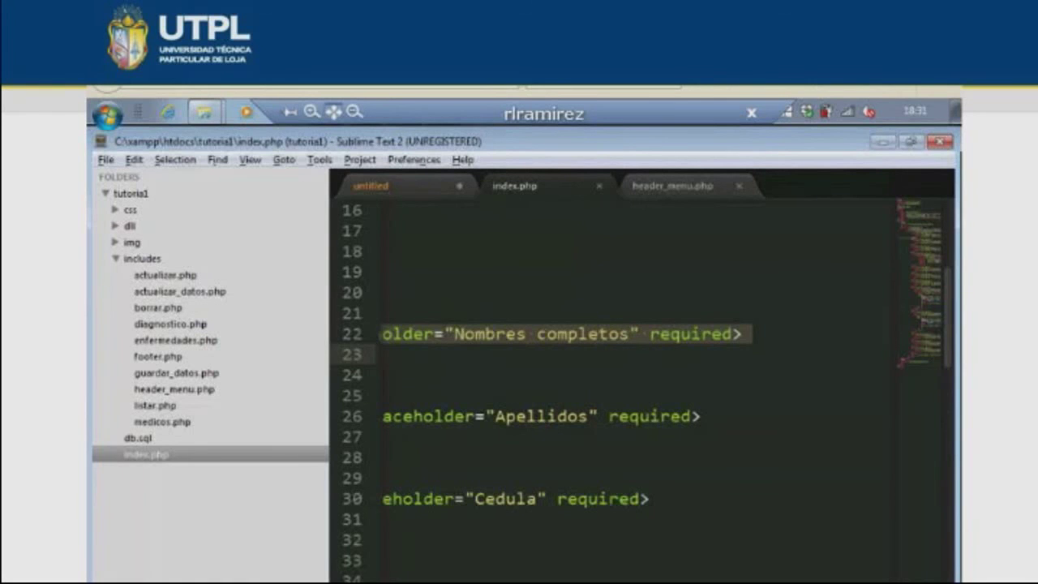
pyautogui.press('Down')
pyautogui.press('Down')
pyautogui.press('Down')
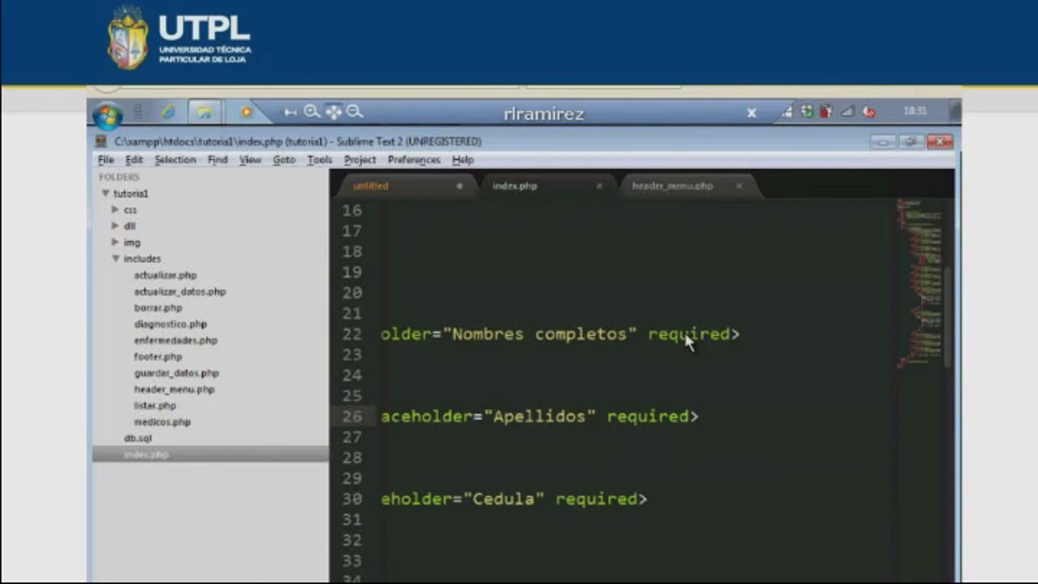
pyautogui.doubleClick(684, 329)
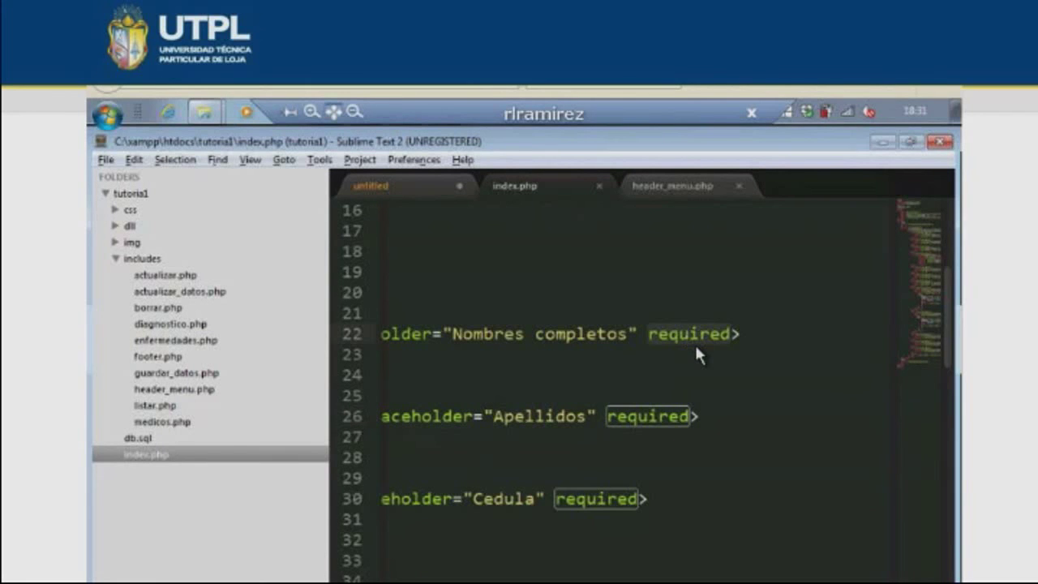
pyautogui.hotkey('alt', 'Tab')
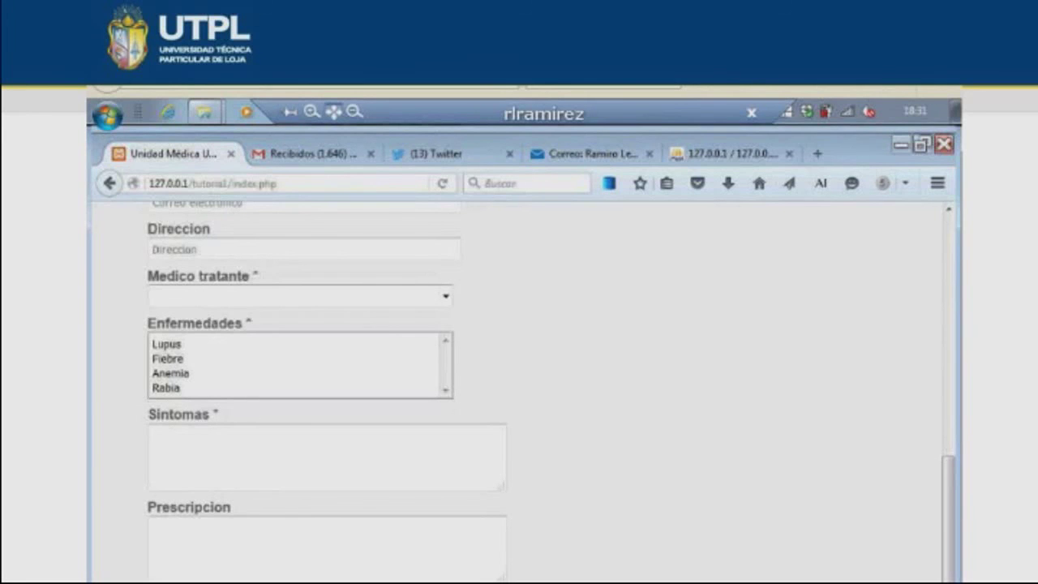
pyautogui.press('F5')
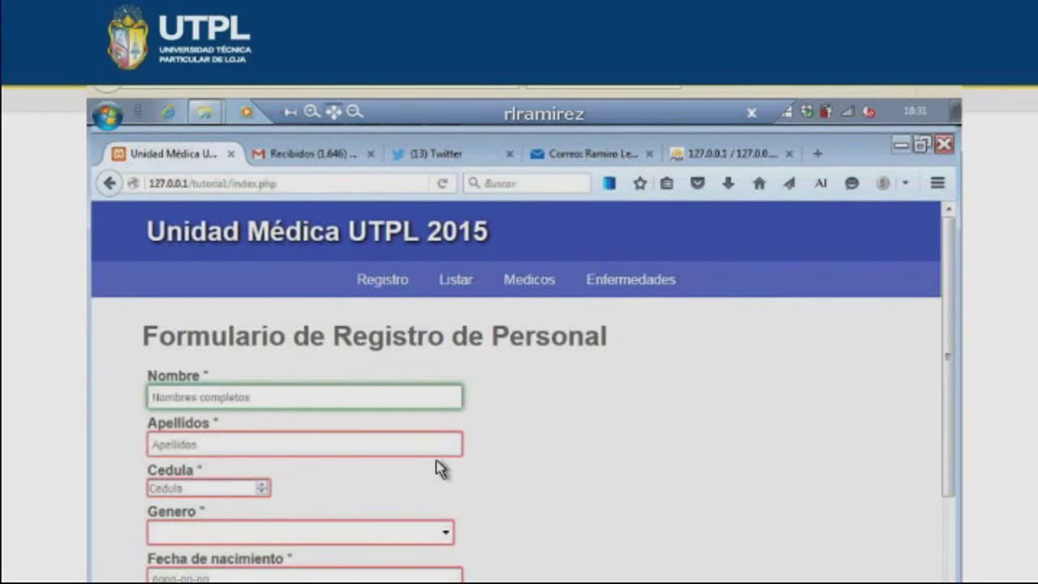
# - Select the Cedula input's 'number' type on line 30, then return to the Firefox form
pyautogui.hotkey('alt', 'Tab')
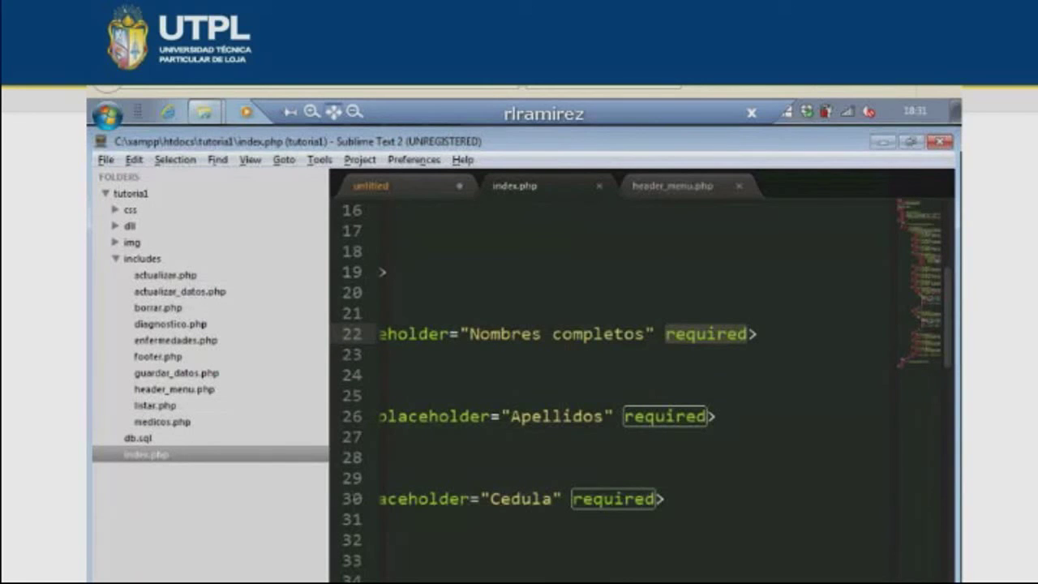
pyautogui.hscroll(-5, 641, 389)
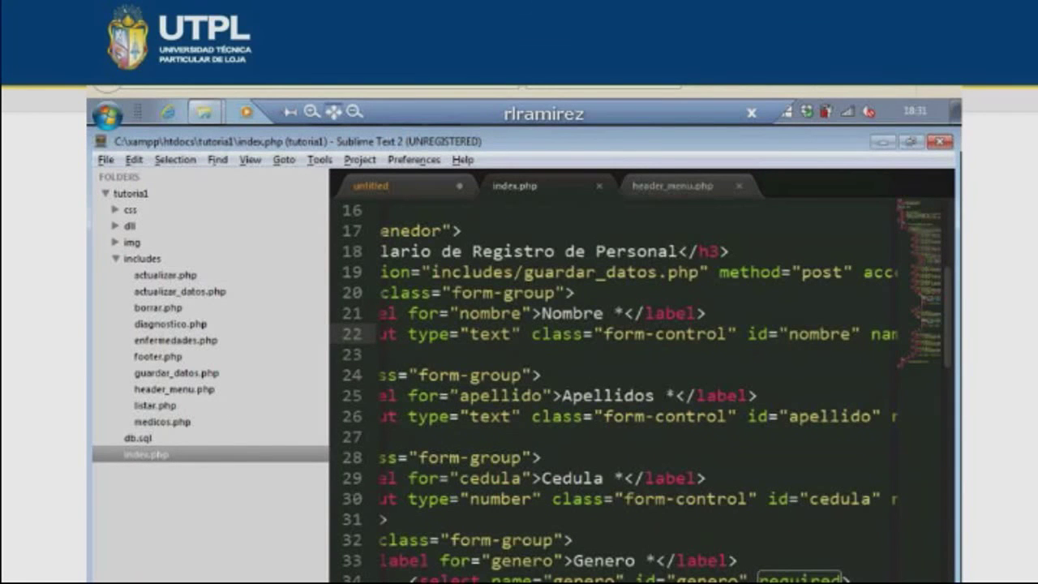
pyautogui.hscroll(-3, 527, 516)
pyautogui.doubleClick(569, 500)
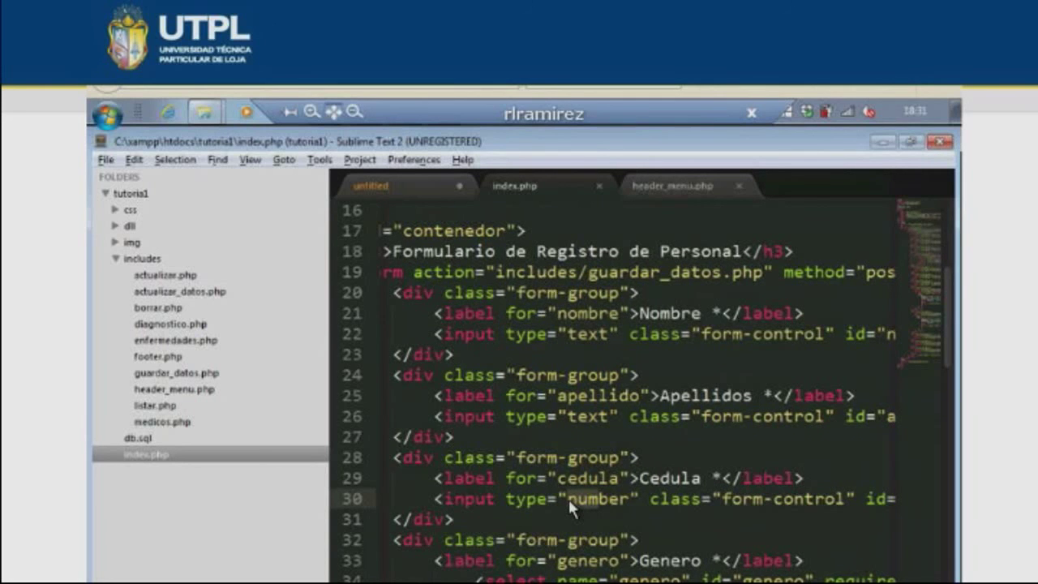
pyautogui.hotkey('alt', 'Tab')
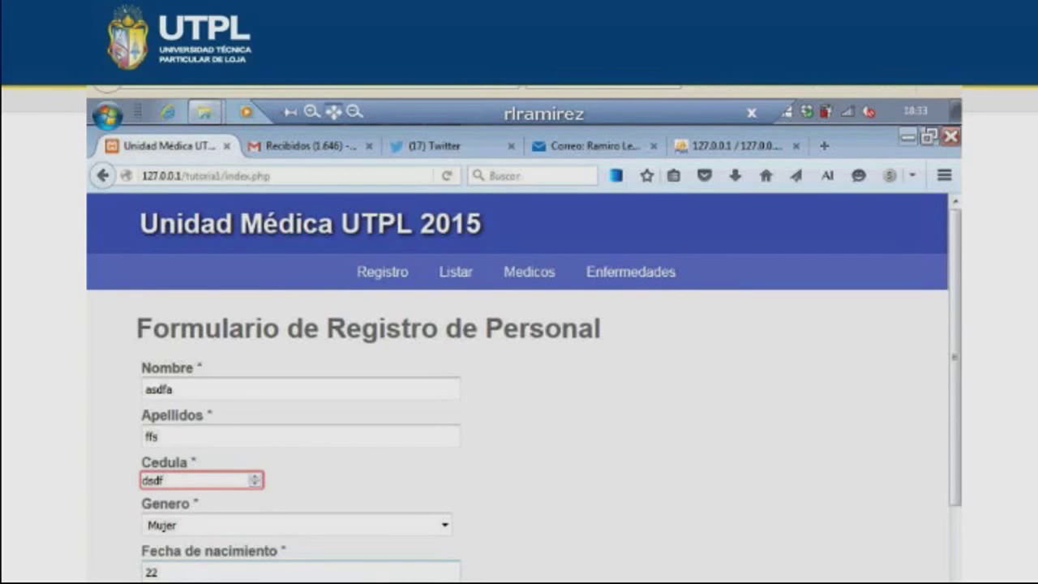
# - Submit the registration form to test the Cedula number validation warning
pyautogui.scroll(-5, 257, 576)
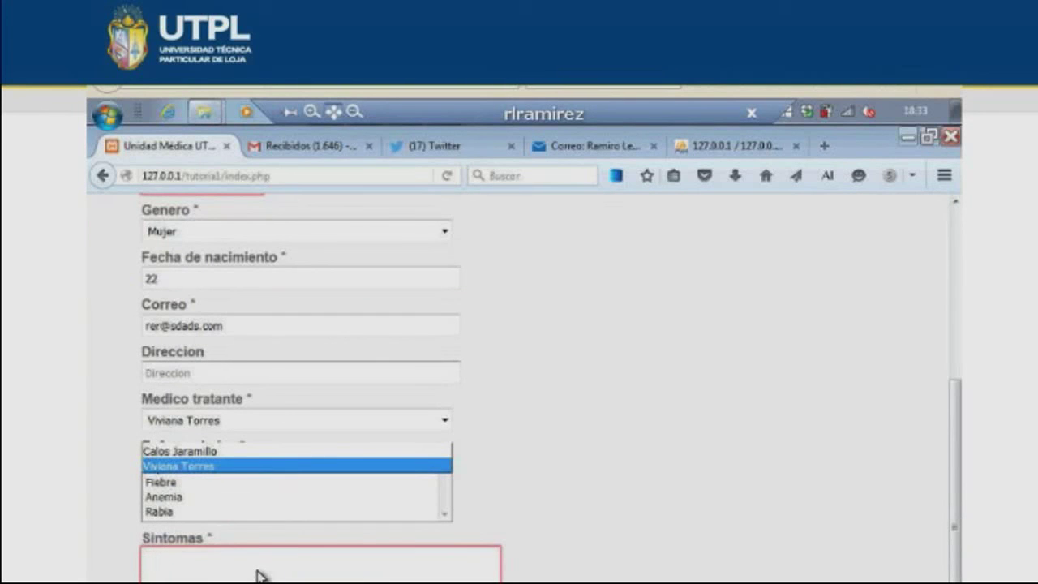
pyautogui.scroll(5, 185, 490)
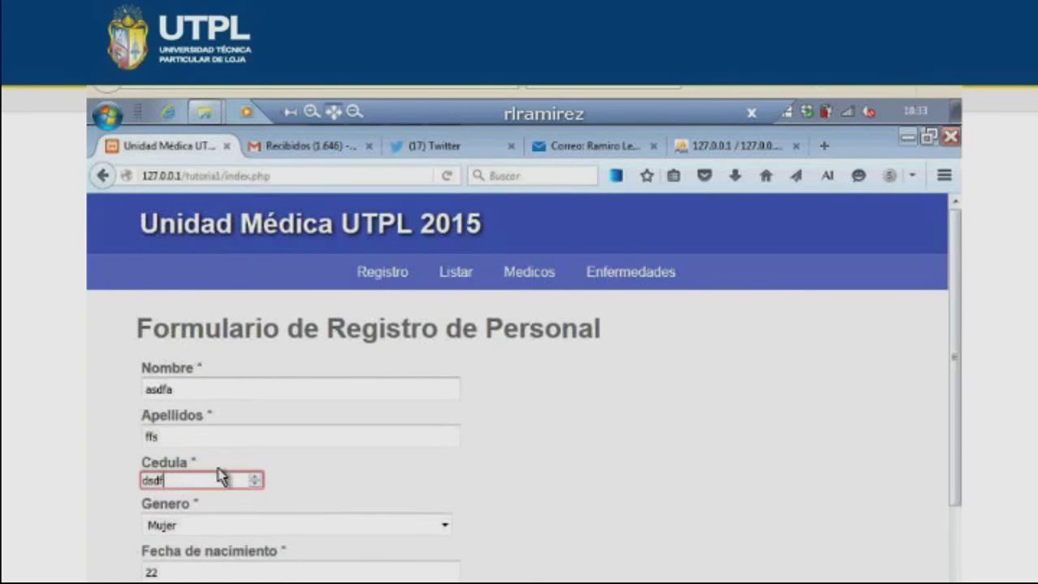
pyautogui.scroll(-8, 219, 475)
pyautogui.press('Return')
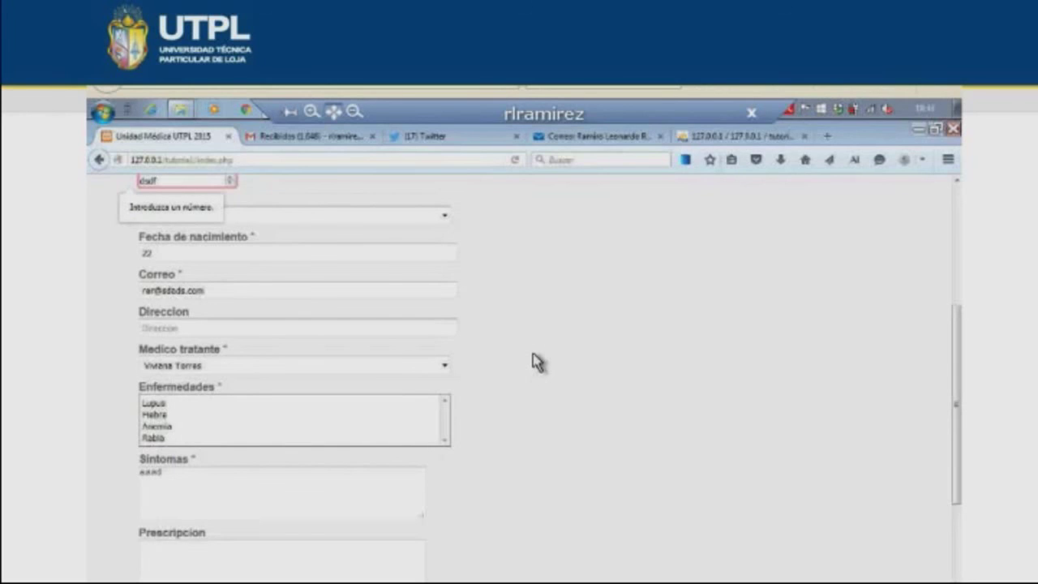
# - Set the display projection mode to Duplicar
pyautogui.scroll(2, 537, 363)
pyautogui.press('super+p')
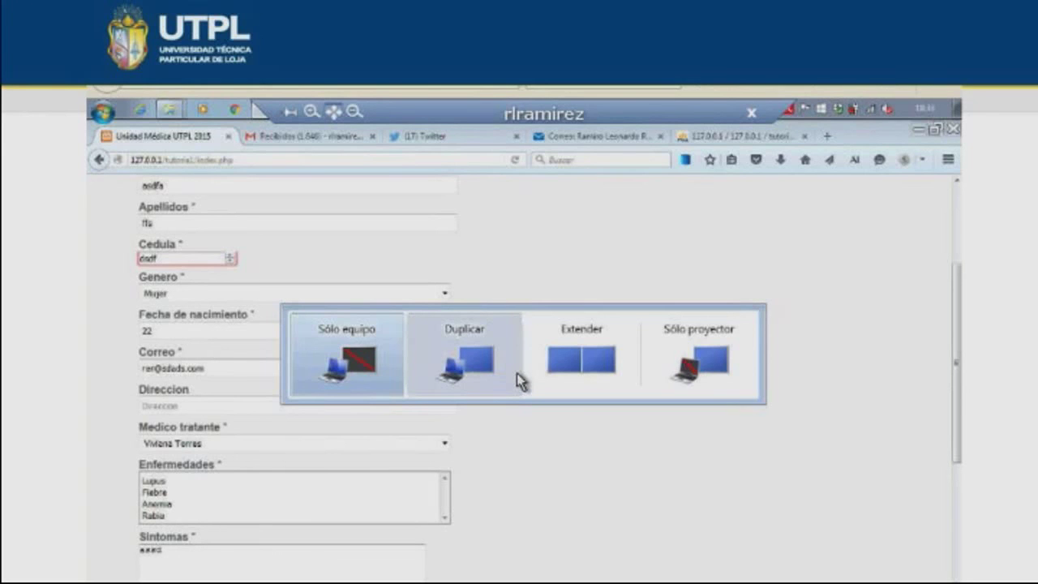
pyautogui.click(520, 380)
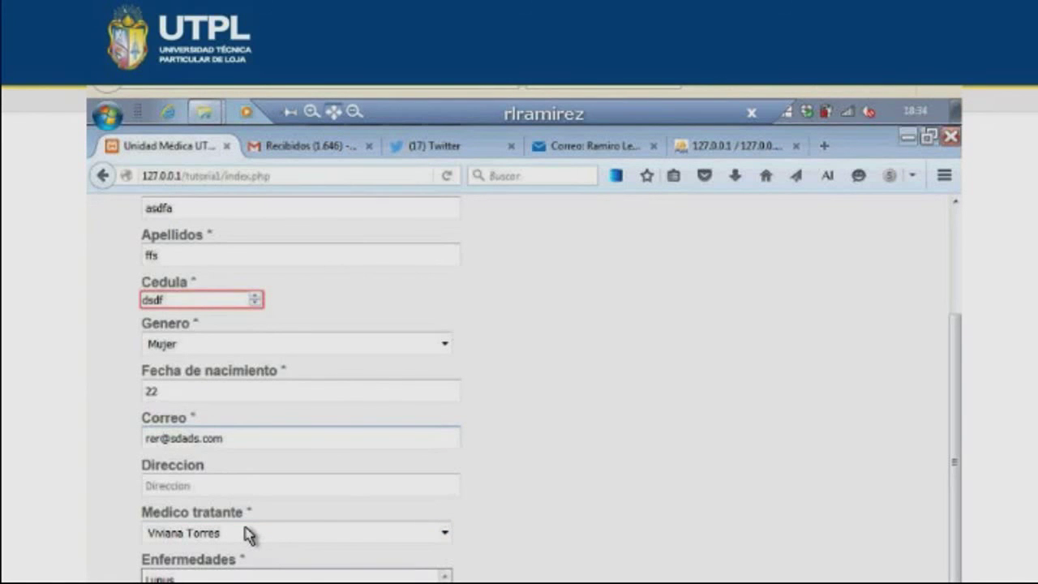
# - Bring the XAMPP Control Panel to the front, showing Apache and MySQL running
pyautogui.scroll(-5, 247, 535)
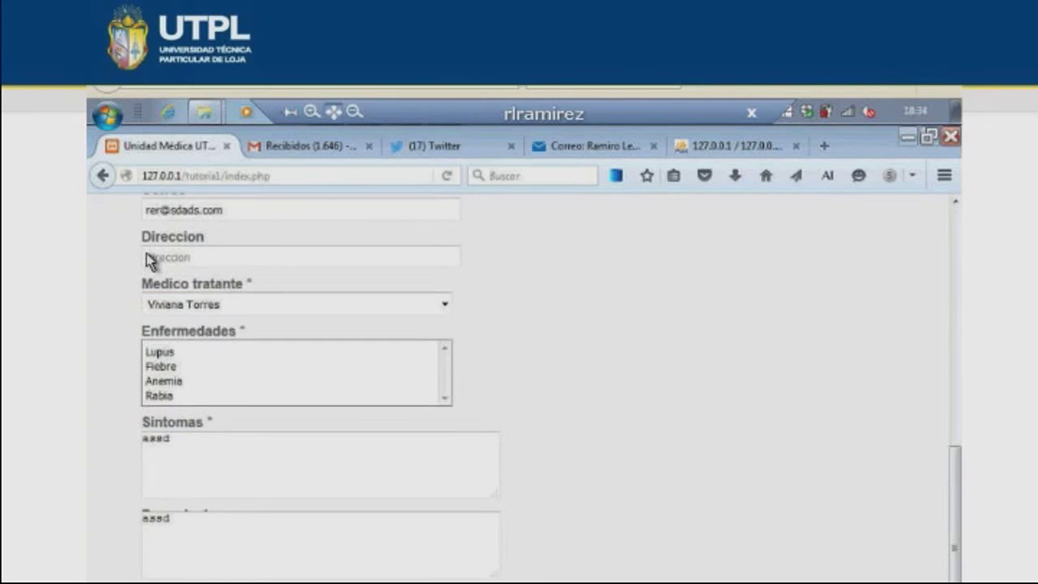
pyautogui.scroll(3, 159, 251)
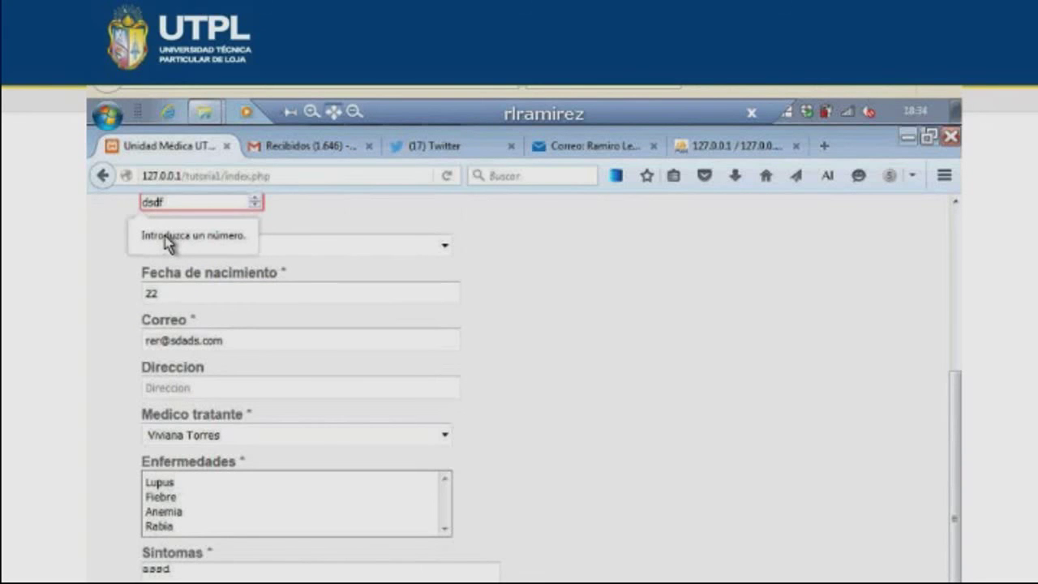
pyautogui.hotkey('alt', 'Tab')
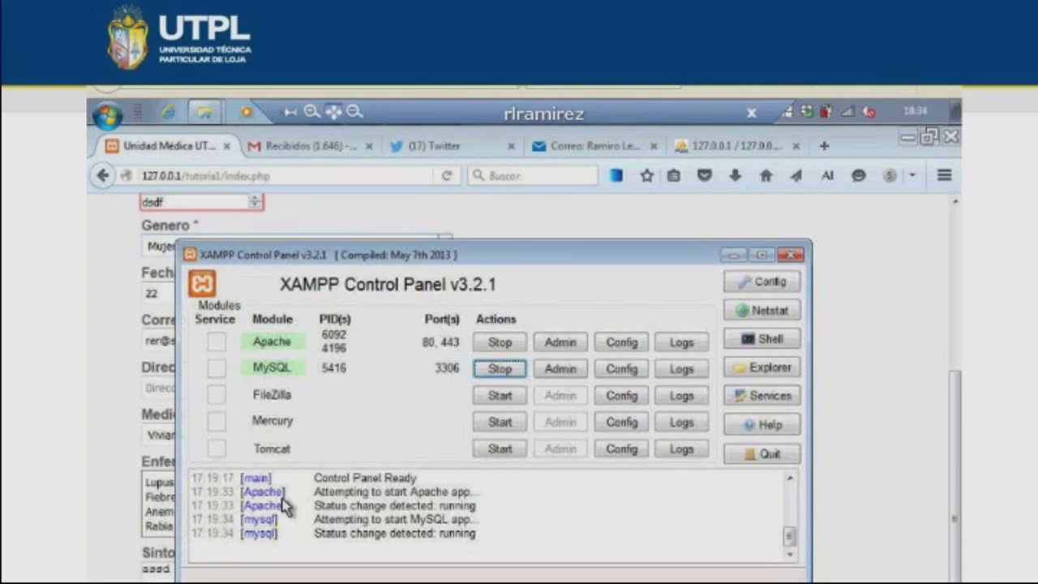
pyautogui.hotkey('alt', 'Tab')
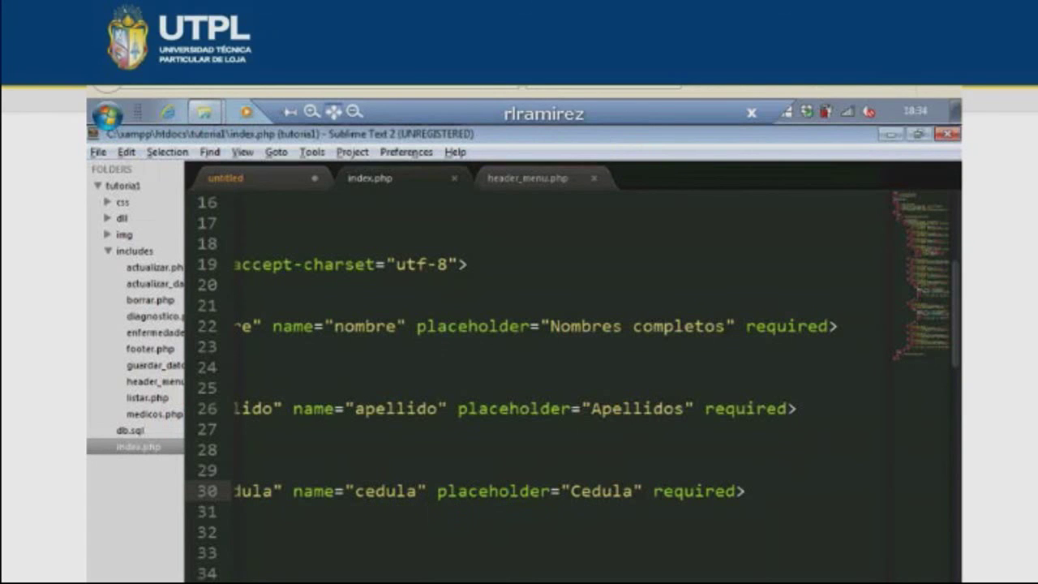
pyautogui.hscroll(-5, 467, 485)
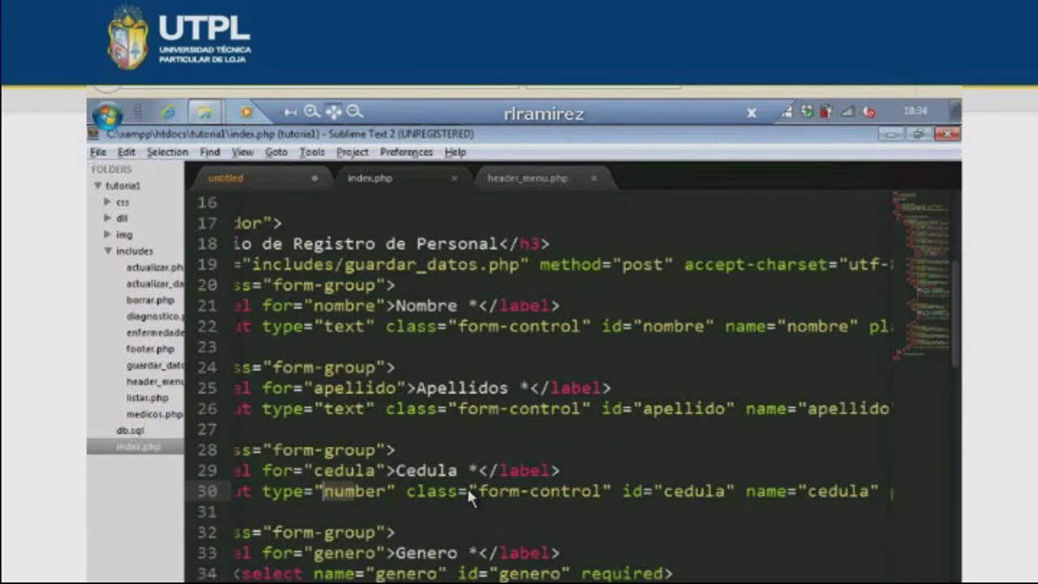
pyautogui.hscroll(-3, 454, 418)
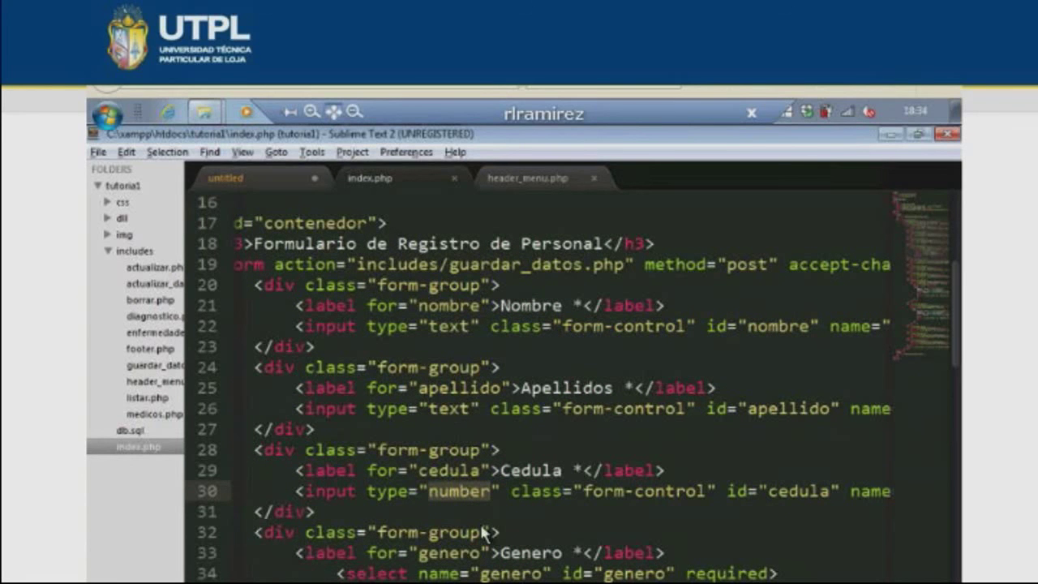
pyautogui.scroll(-1, 462, 454)
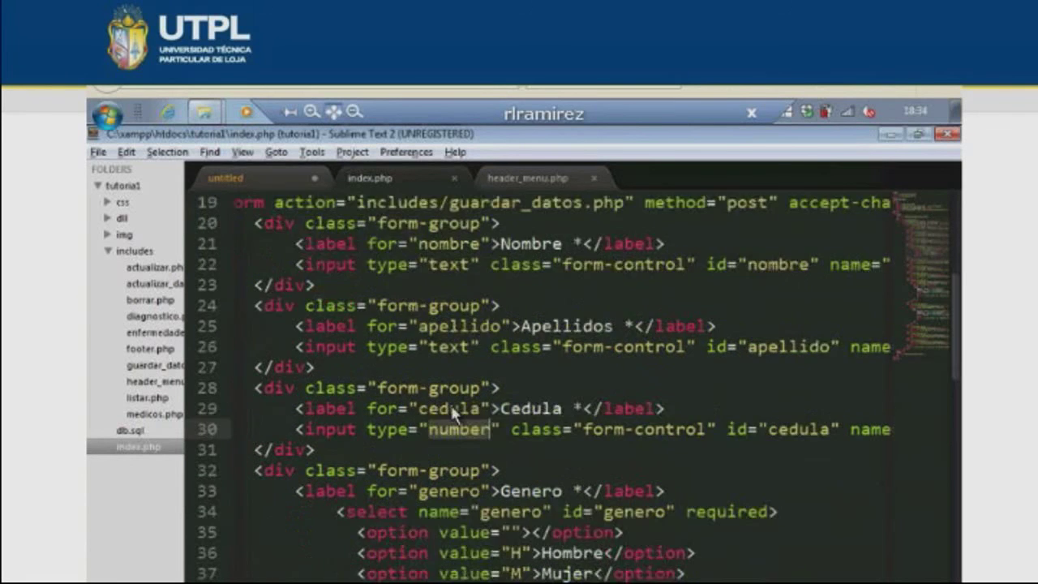
pyautogui.scroll(2, 450, 402)
pyautogui.doubleClick(448, 390)
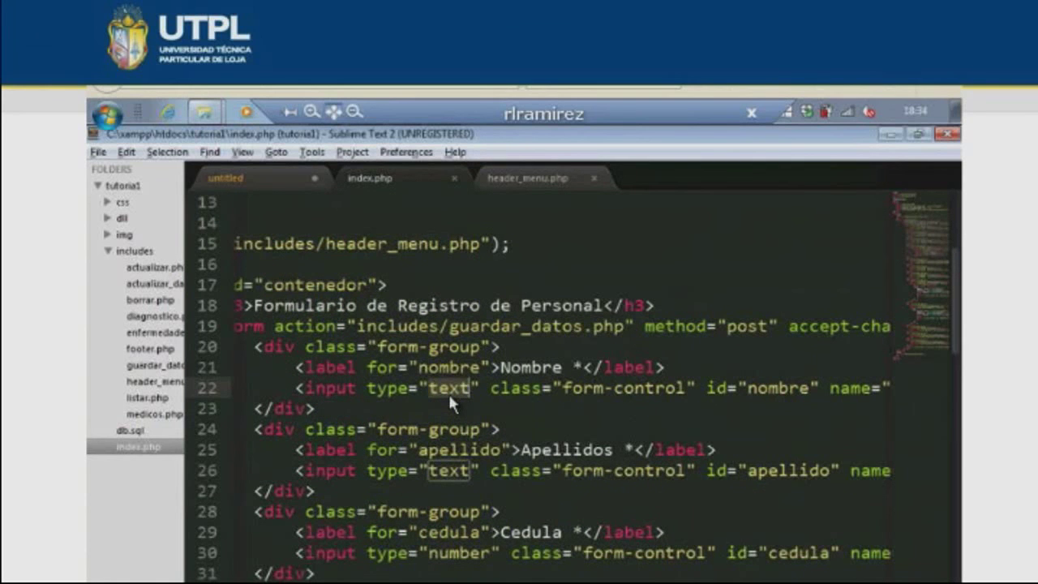
pyautogui.scroll(-4, 534, 516)
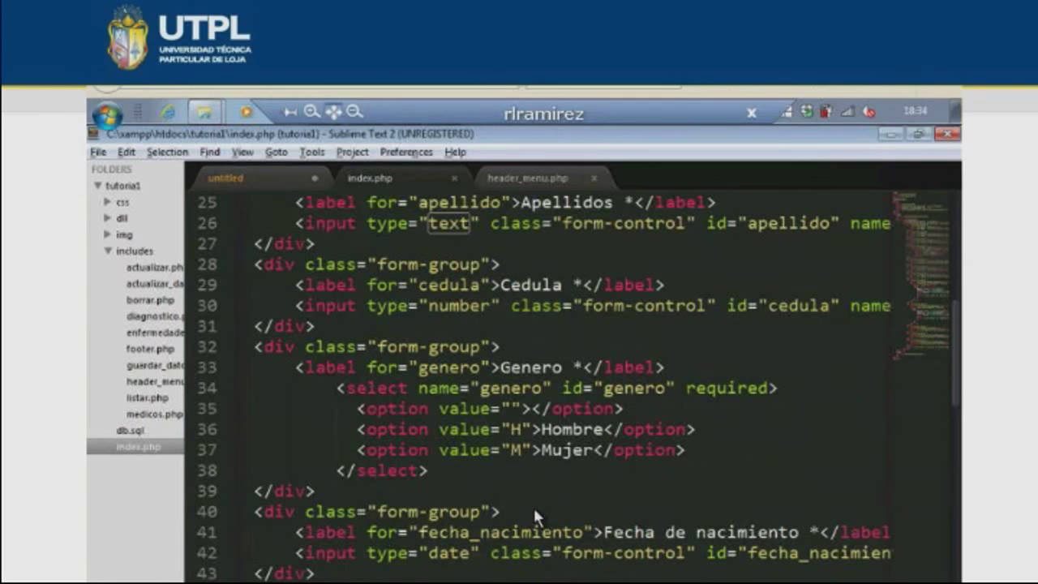
pyautogui.scroll(-1, 533, 505)
pyautogui.doubleClick(458, 575)
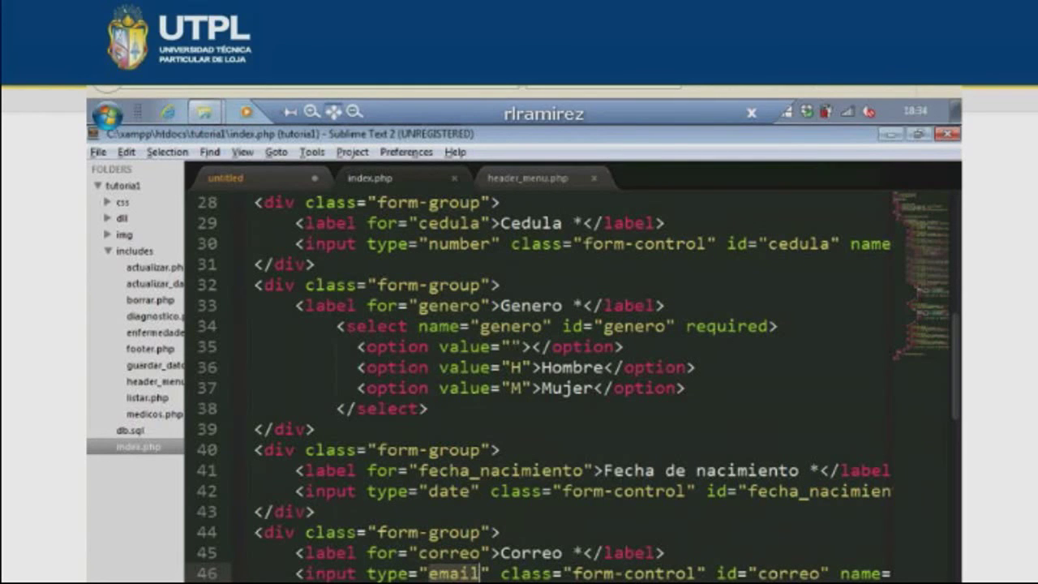
pyautogui.scroll(3, 568, 381)
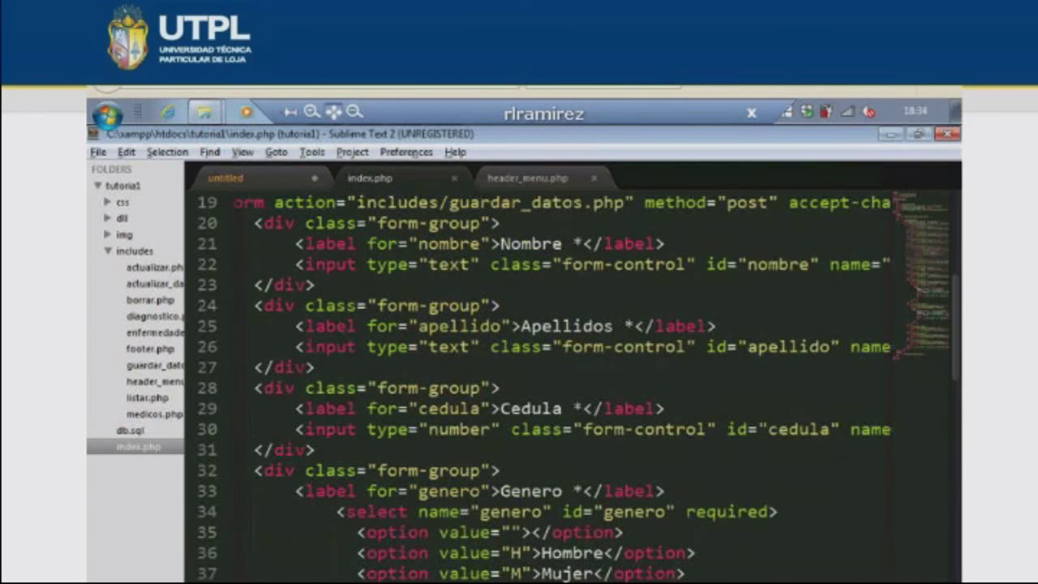
pyautogui.scroll(6, 568, 381)
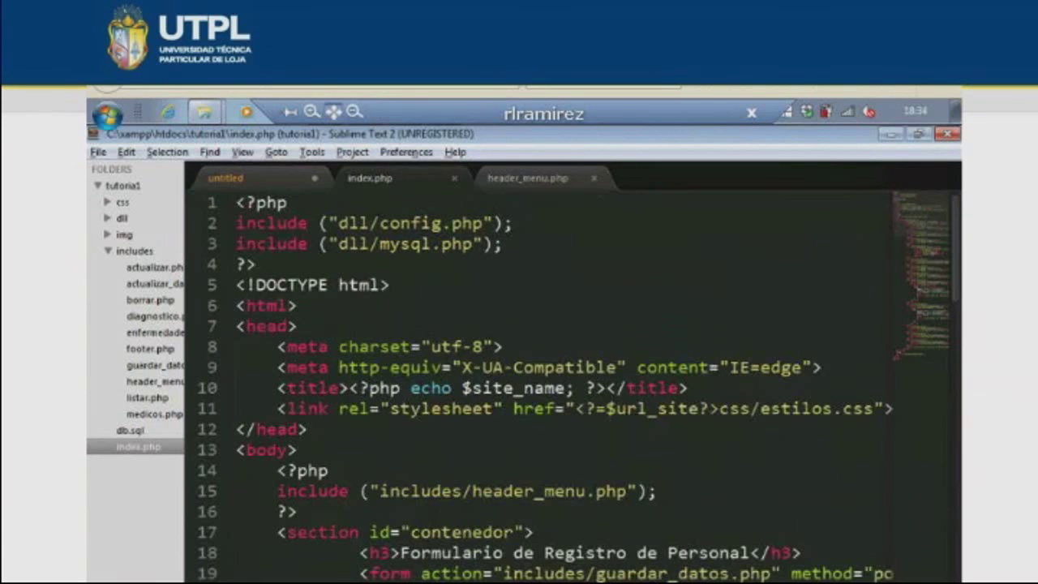
# - Switch to the header_menu.php tab to view the header and nav links
pyautogui.click(527, 177)
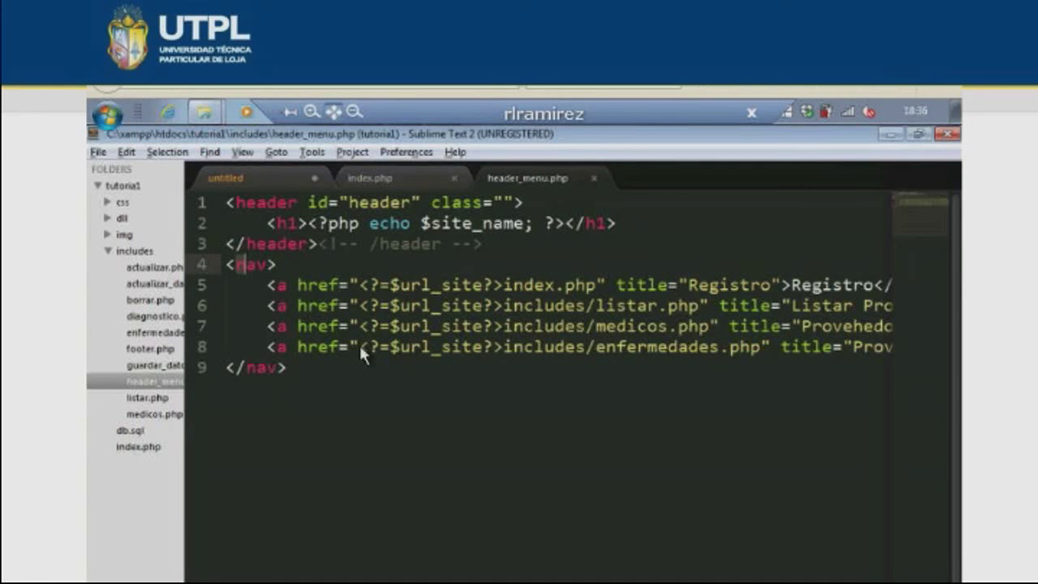
# - In index.php, replace the line 18 form heading with an empty <nav> block
pyautogui.hotkey('ctrl', 'Tab')
pyautogui.click(574, 362)
pyautogui.press('End')
pyautogui.hotkey('shift', 'Home')
pyautogui.hotkey('shift', 'Home')
pyautogui.press('BackSpace')
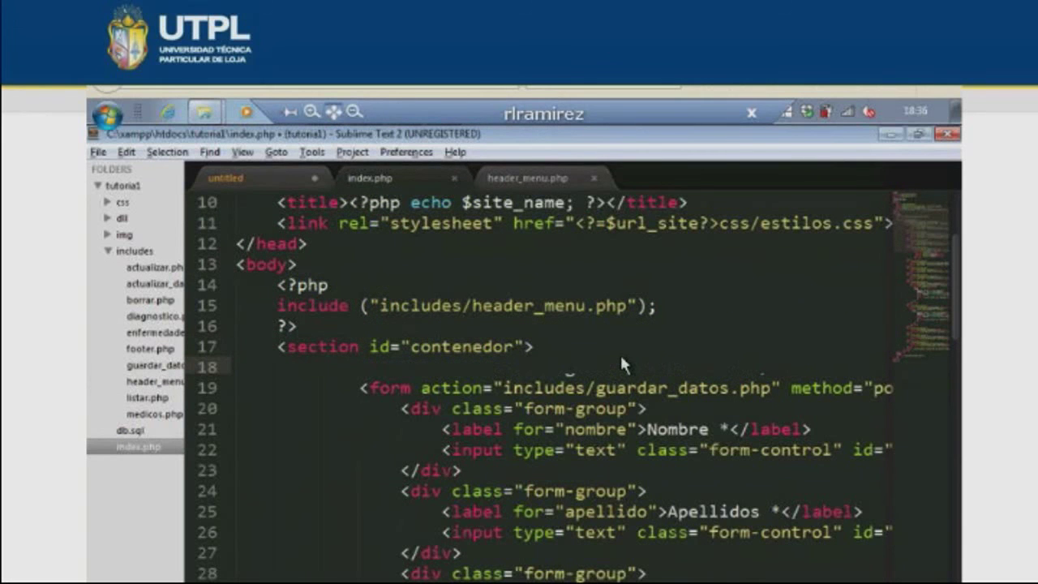
pyautogui.write('<')
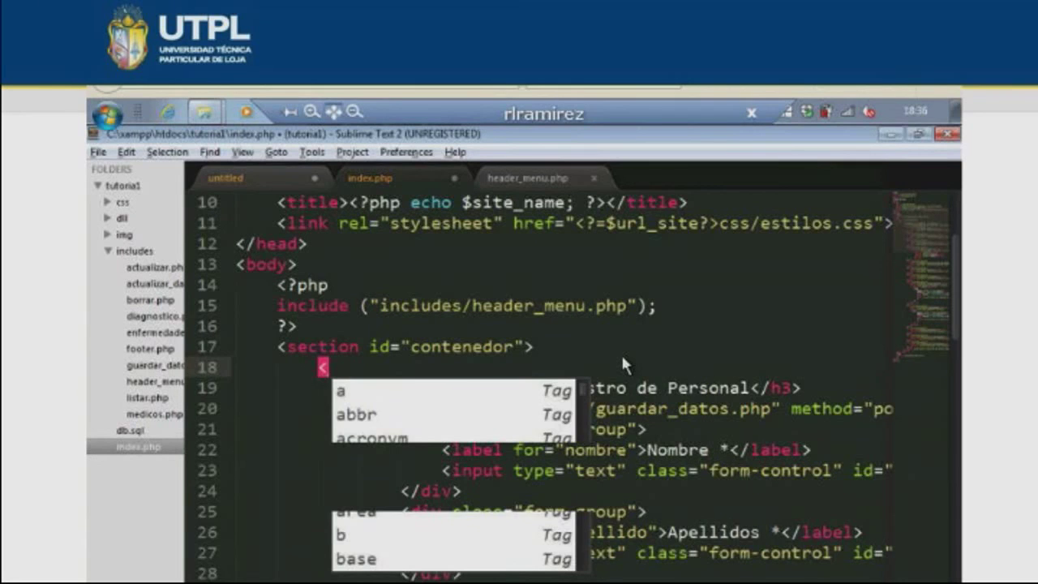
pyautogui.write('nav')
pyautogui.press('Return')
pyautogui.press('Return')
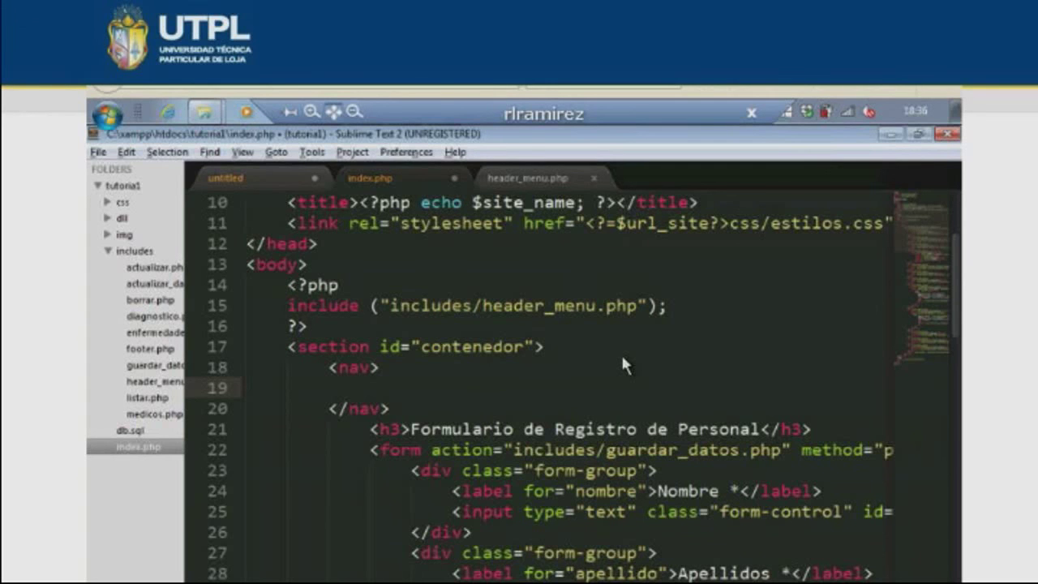
# - Swap the nav block for an 'inicio' anchor snippet, then delete that link line
pyautogui.moveTo(390, 408); pyautogui.dragTo(329, 367)
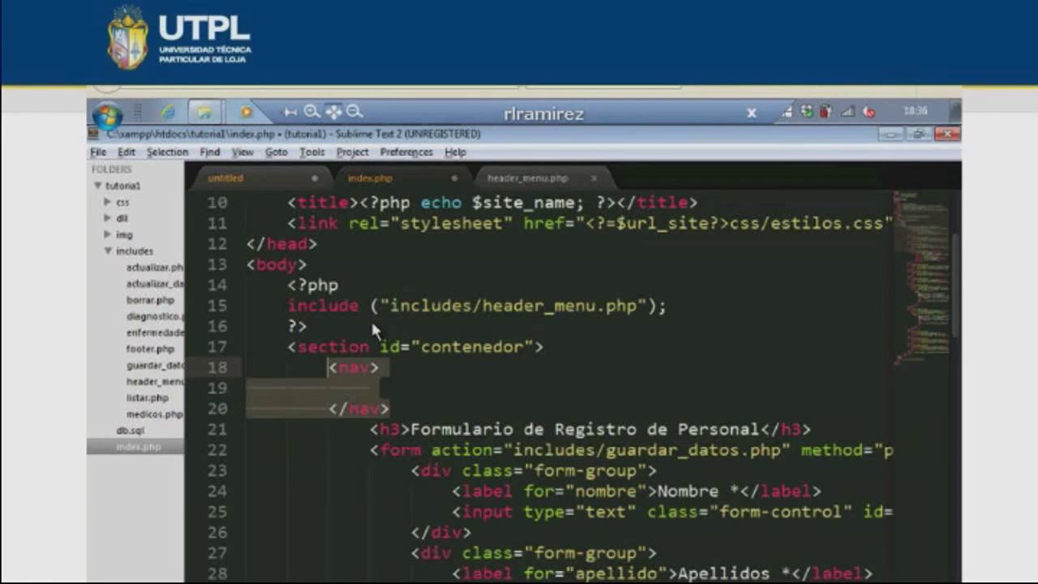
pyautogui.write('a')
pyautogui.press('Tab')
pyautogui.press('Tab')
pyautogui.write('inicio')
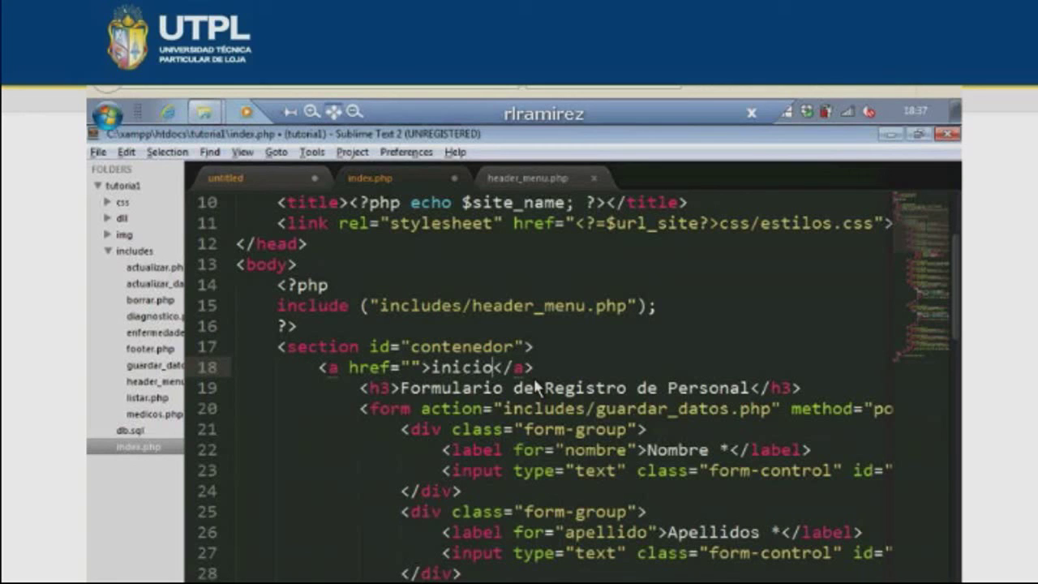
pyautogui.hotkey('ctrl', 'shift', 'k')
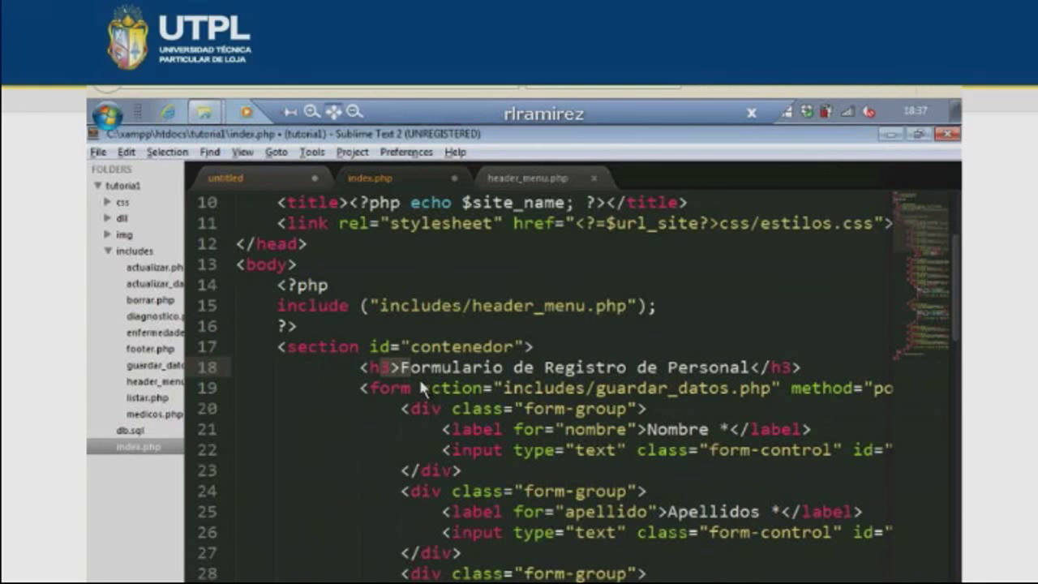
pyautogui.scroll(-1, 575, 558)
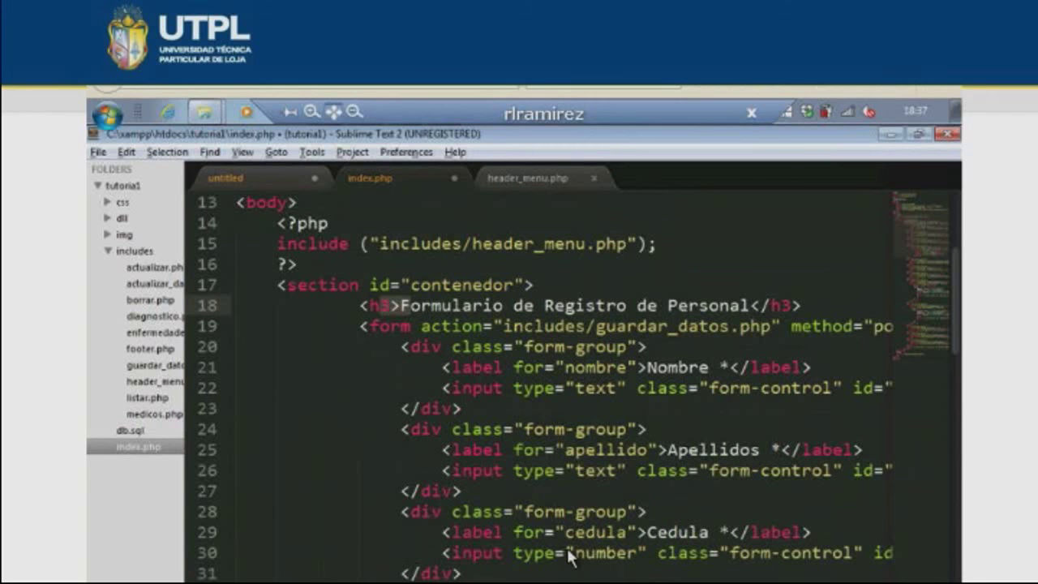
pyautogui.press('super+p')
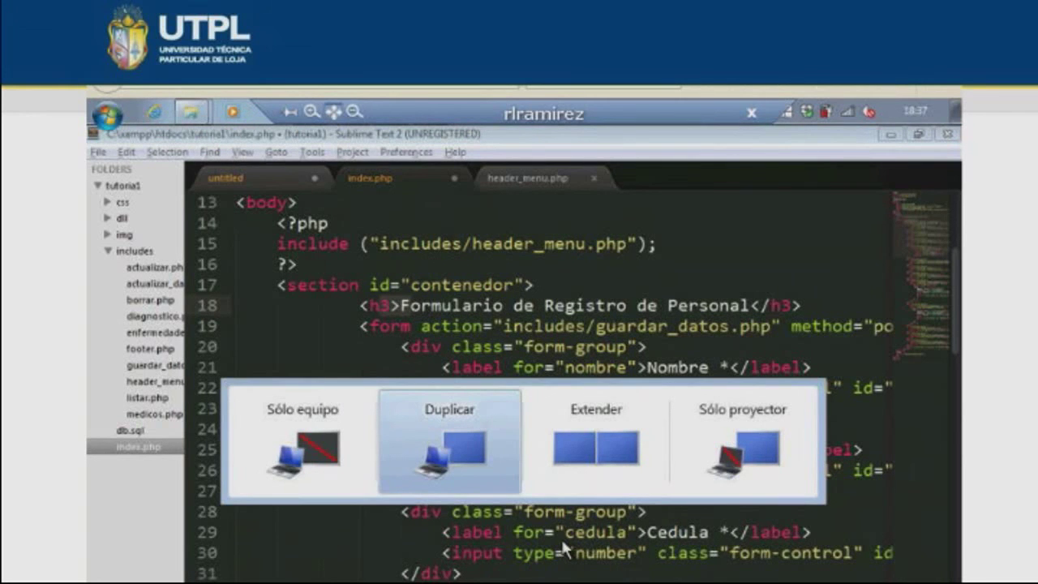
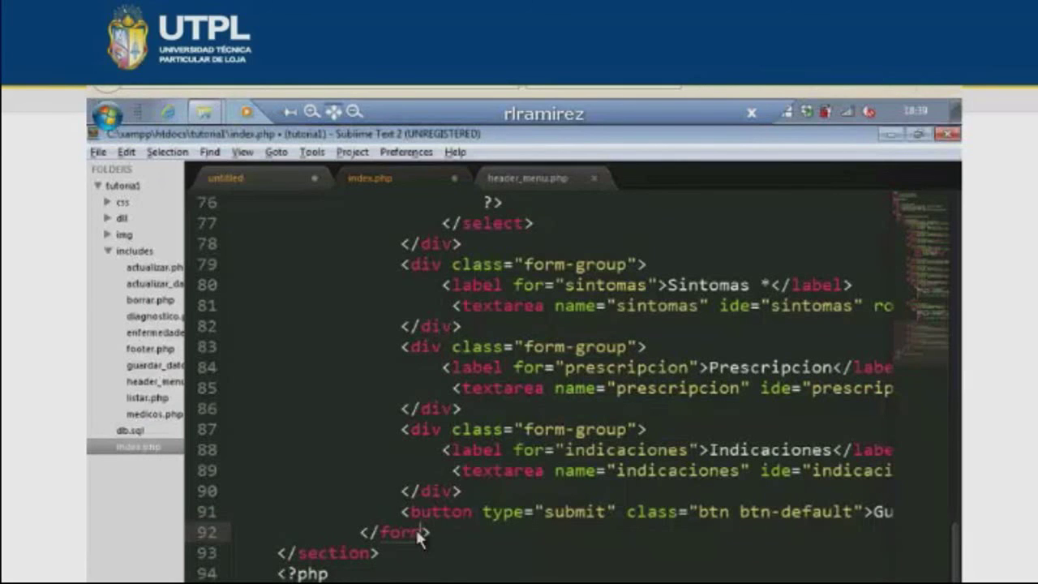
# - Highlight every occurrence of 'form', then open guardar_datos.php from the includes folder
pyautogui.doubleClick(384, 534)
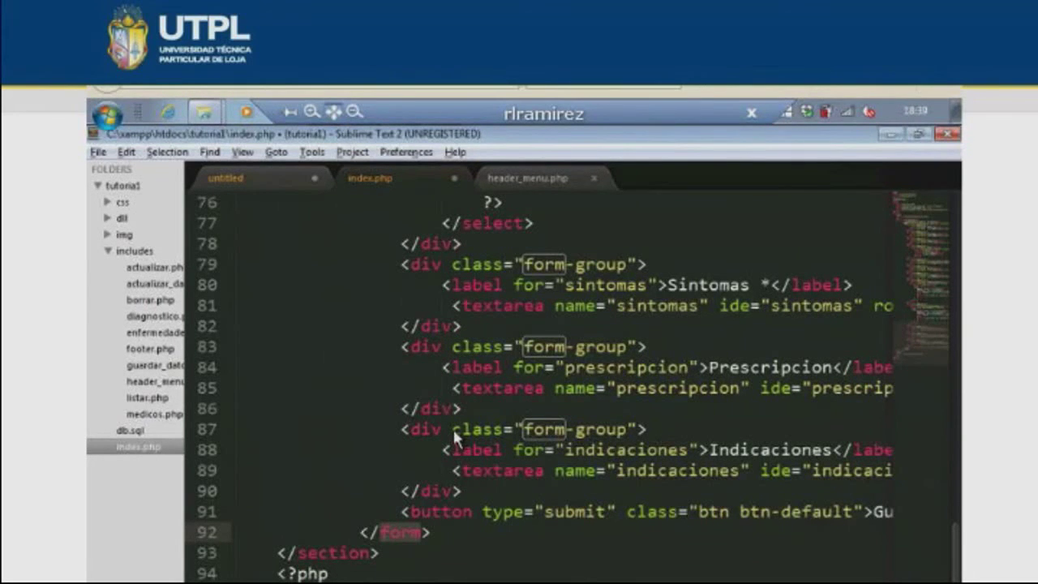
pyautogui.scroll(8, 559, 454)
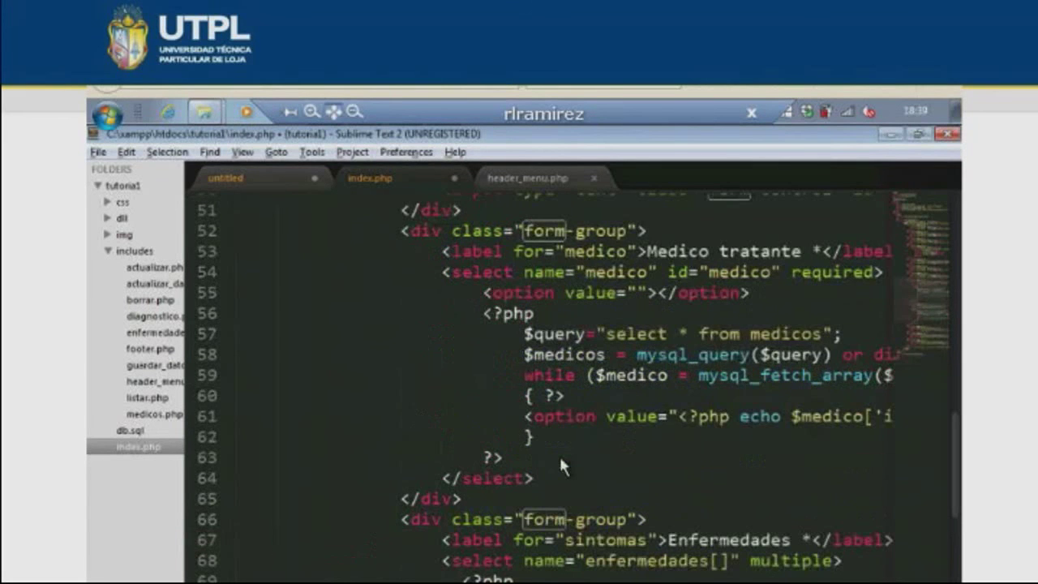
pyautogui.scroll(15, 558, 454)
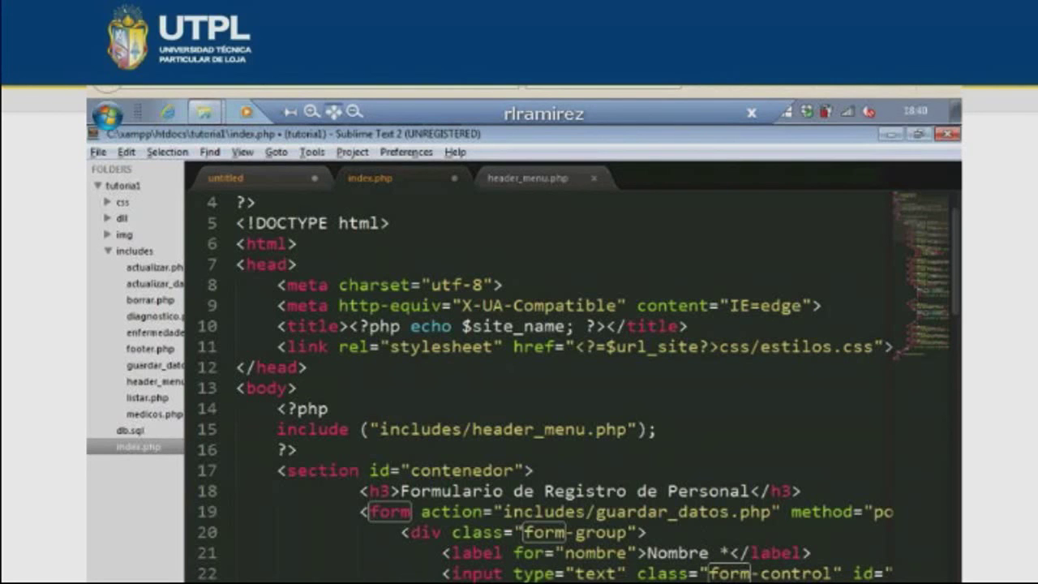
pyautogui.hscroll(3, 784, 523)
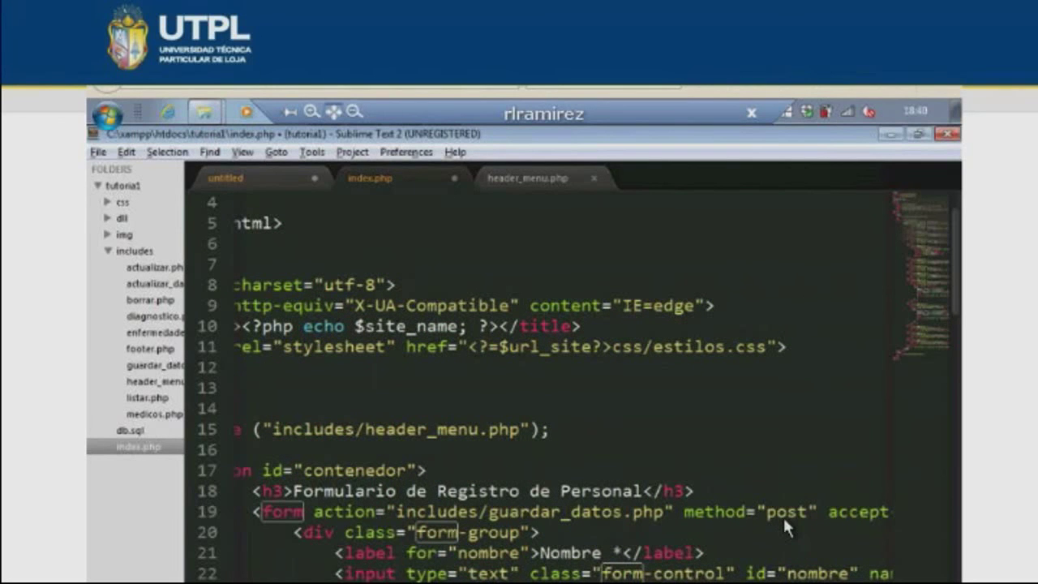
pyautogui.hscroll(5, 783, 520)
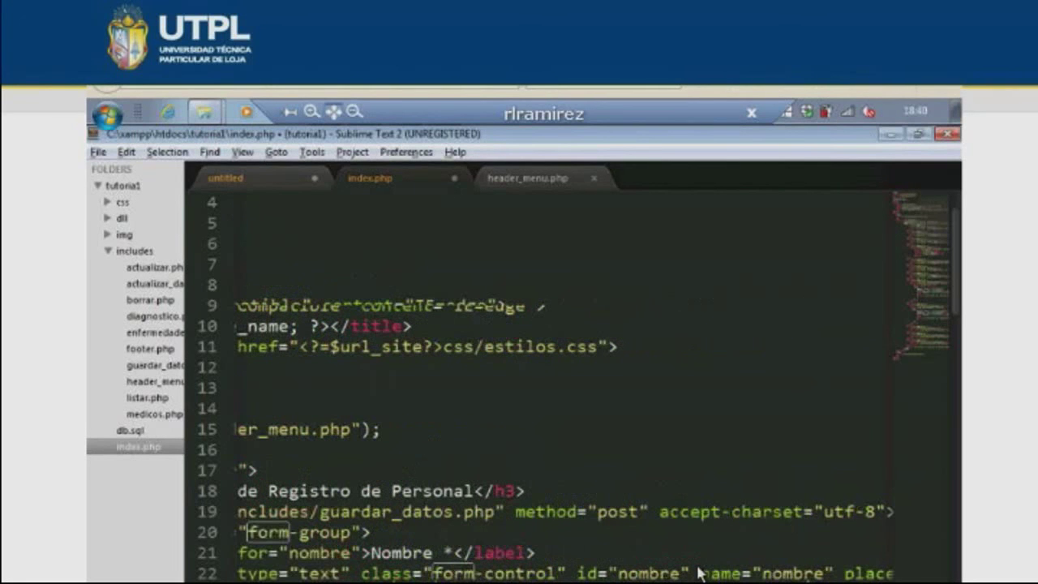
pyautogui.hscroll(-7, 699, 573)
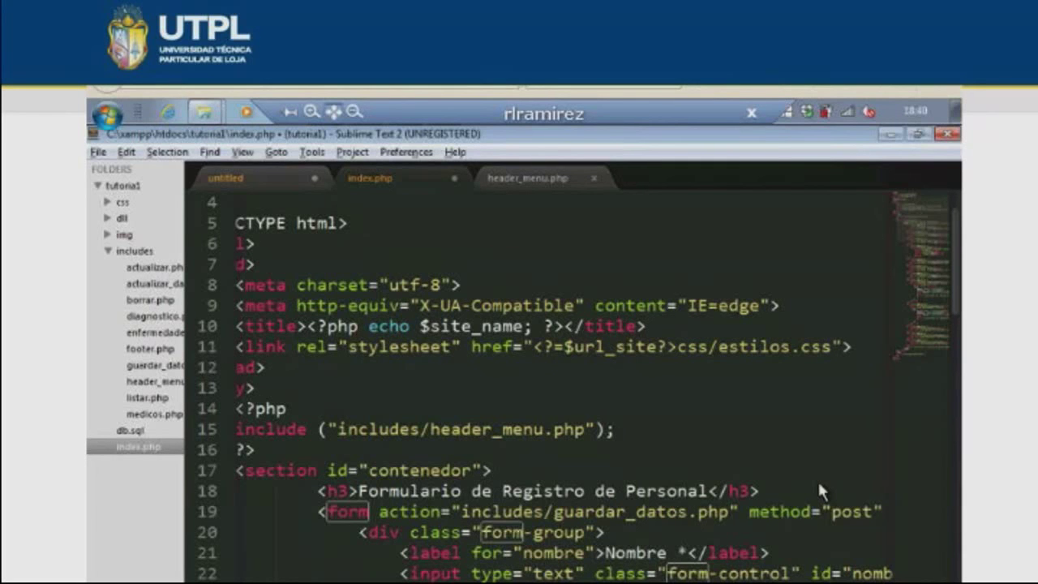
pyautogui.press('super+p')
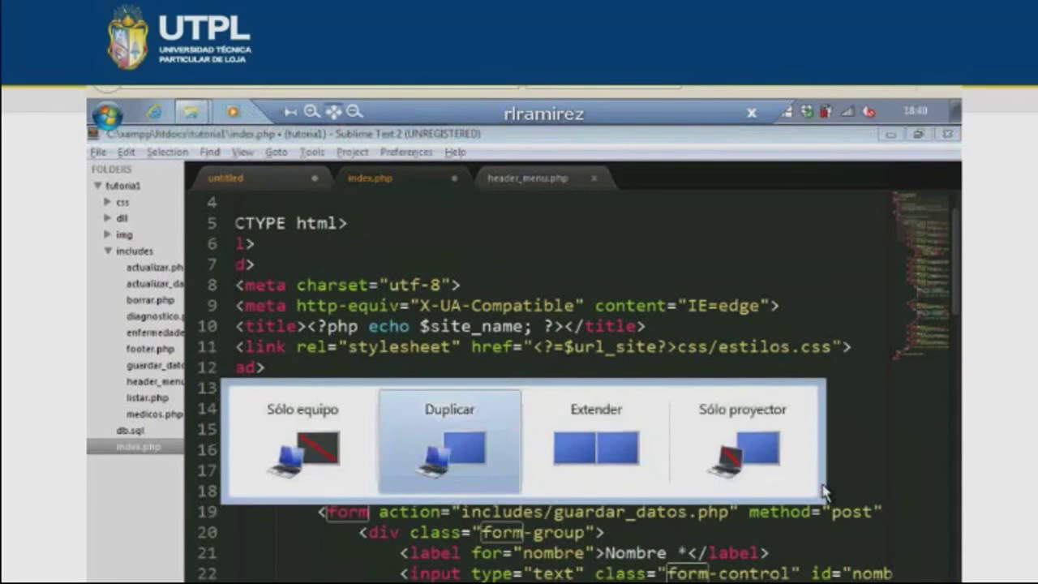
pyautogui.scroll(-20, 558, 454)
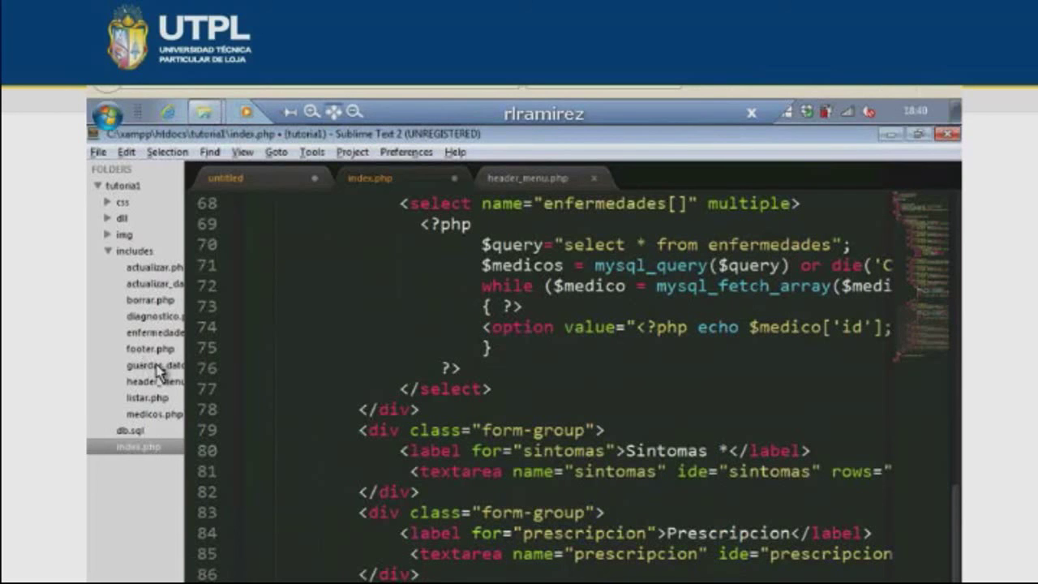
pyautogui.click(159, 371)
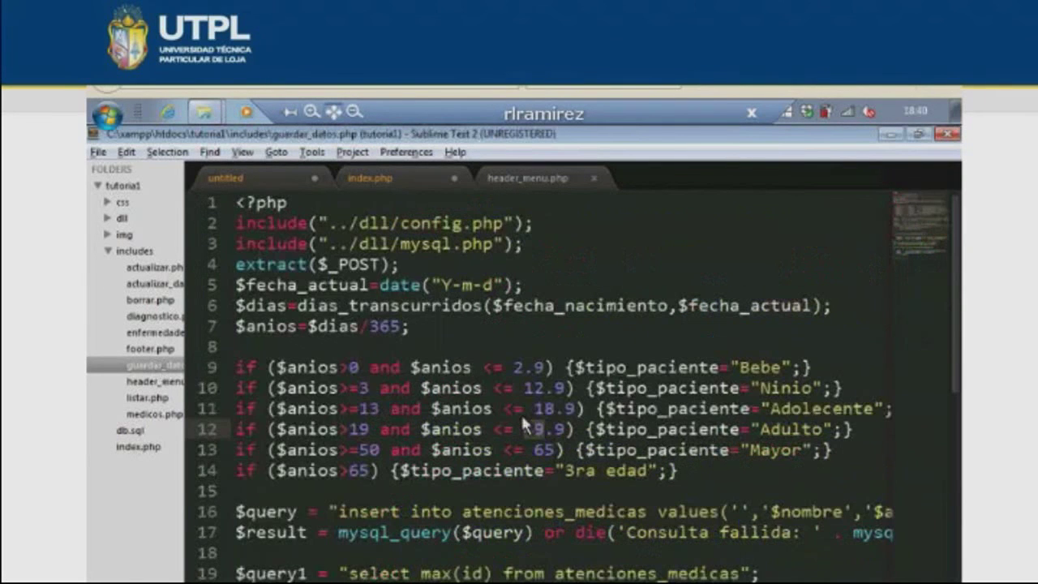
# - Review the age-range conditions and select the days-elapsed calculation on line 6
pyautogui.press('super+p')
pyautogui.press('Up')
pyautogui.press('Up')
pyautogui.press('Up')
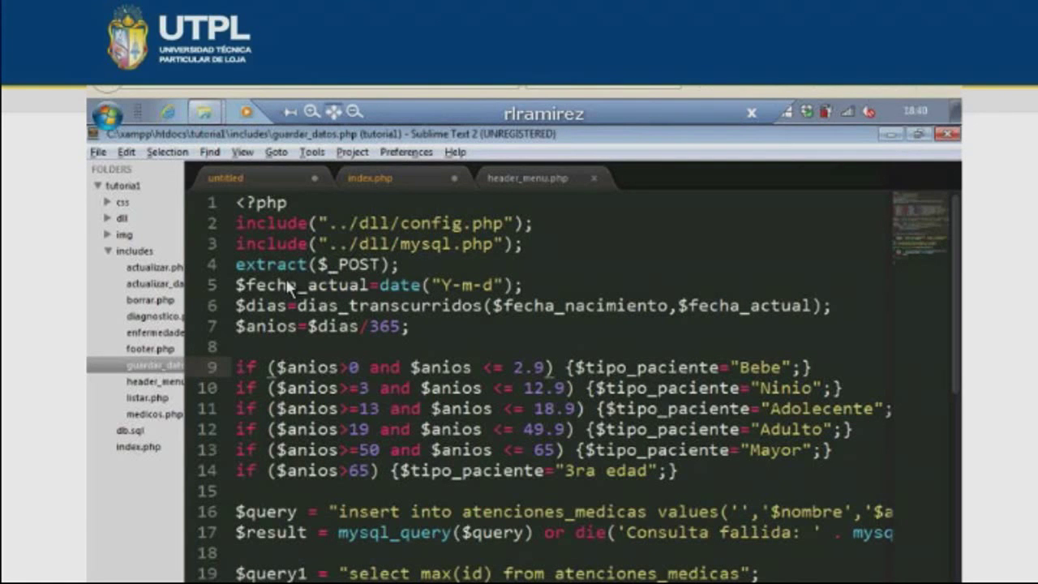
pyautogui.click(418, 294)
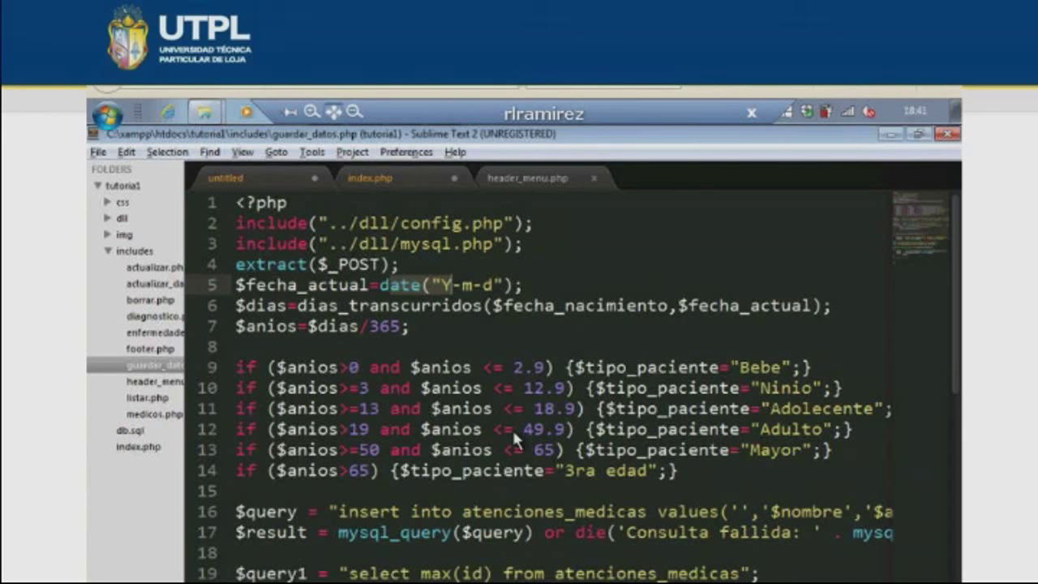
pyautogui.press('super+p')
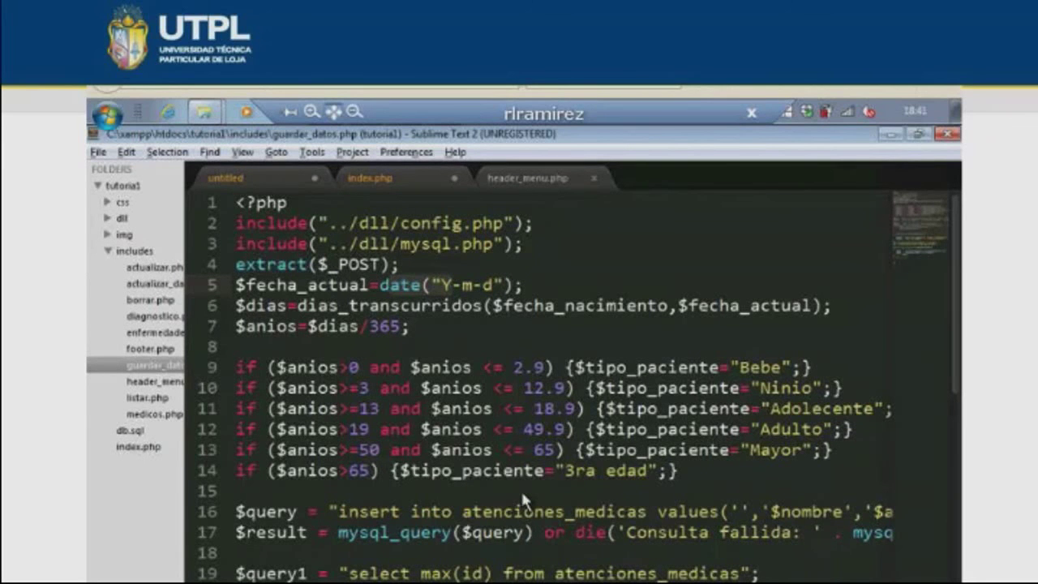
pyautogui.press('super+p')
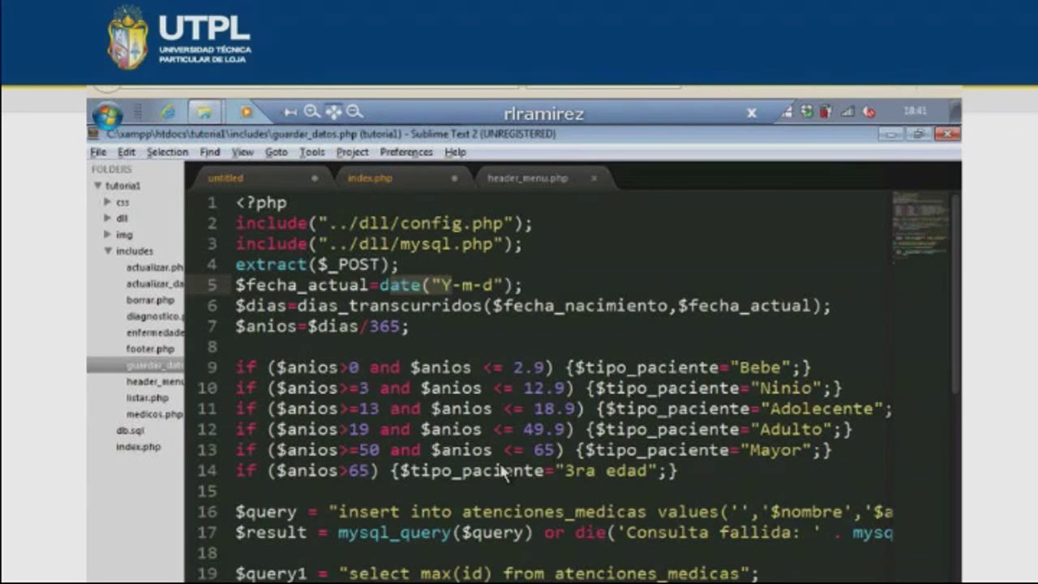
pyautogui.hotkey('shift', 'End')
pyautogui.hotkey('shift', 'Right')
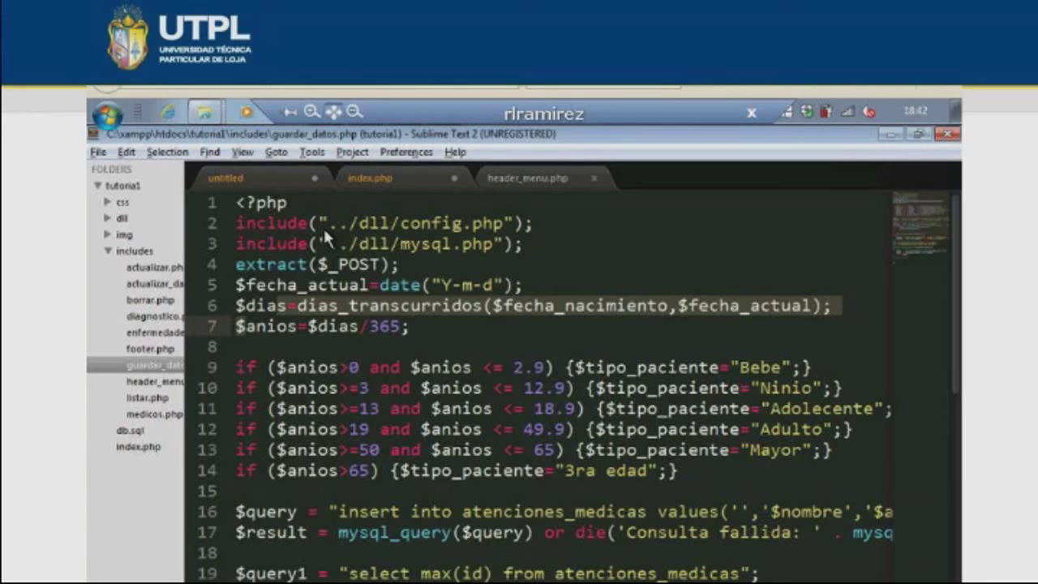
pyautogui.doubleClick(304, 269)
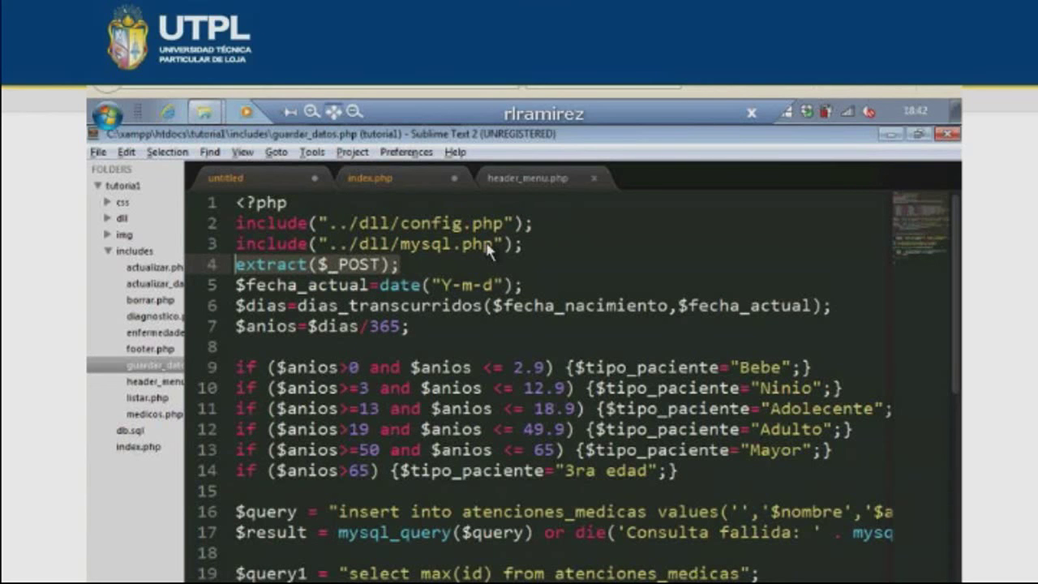
pyautogui.press('Up')
pyautogui.press('Up')
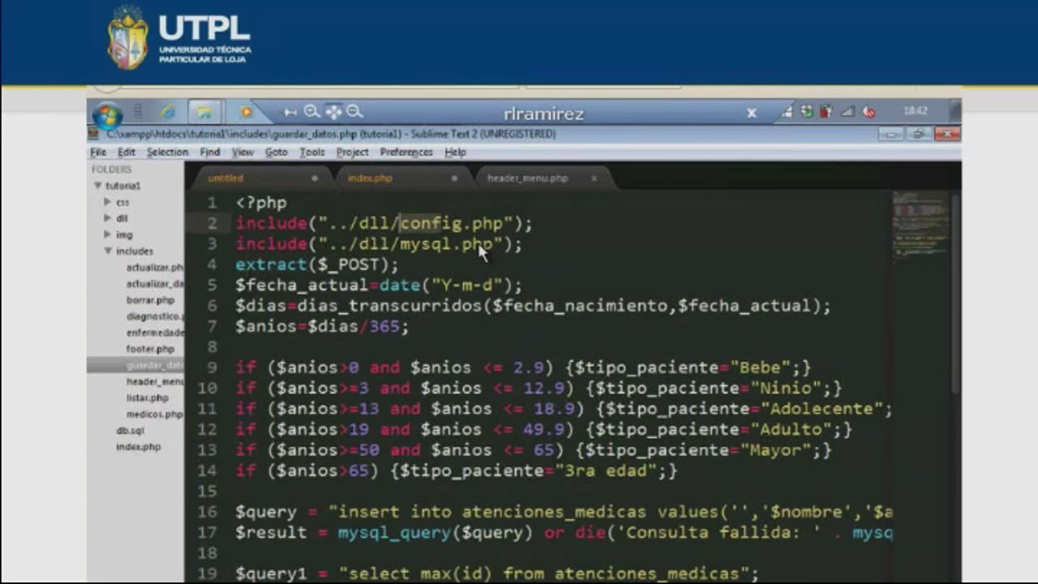
pyautogui.scroll(-2, 410, 455)
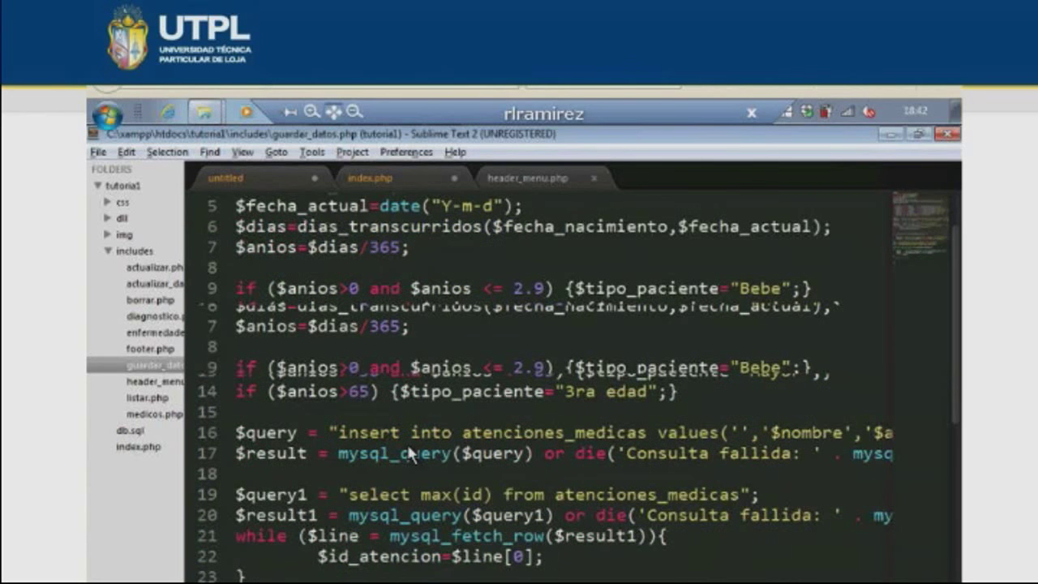
pyautogui.scroll(-1, 409, 454)
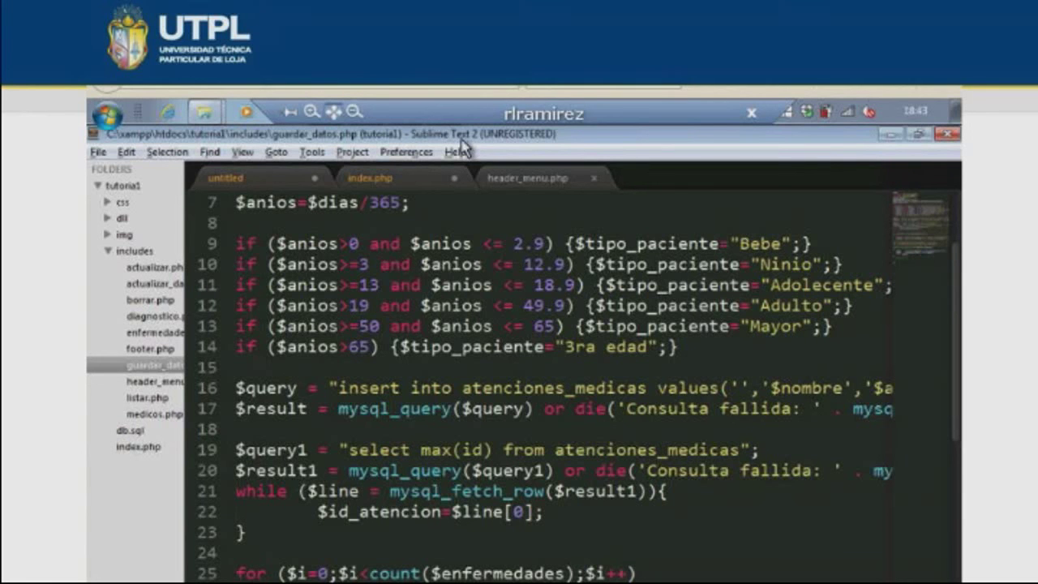
# - Check the apellido field on line 26 of index.php, then open guardar_datos.php in its own tab
pyautogui.click(370, 178)
pyautogui.scroll(5, 514, 378)
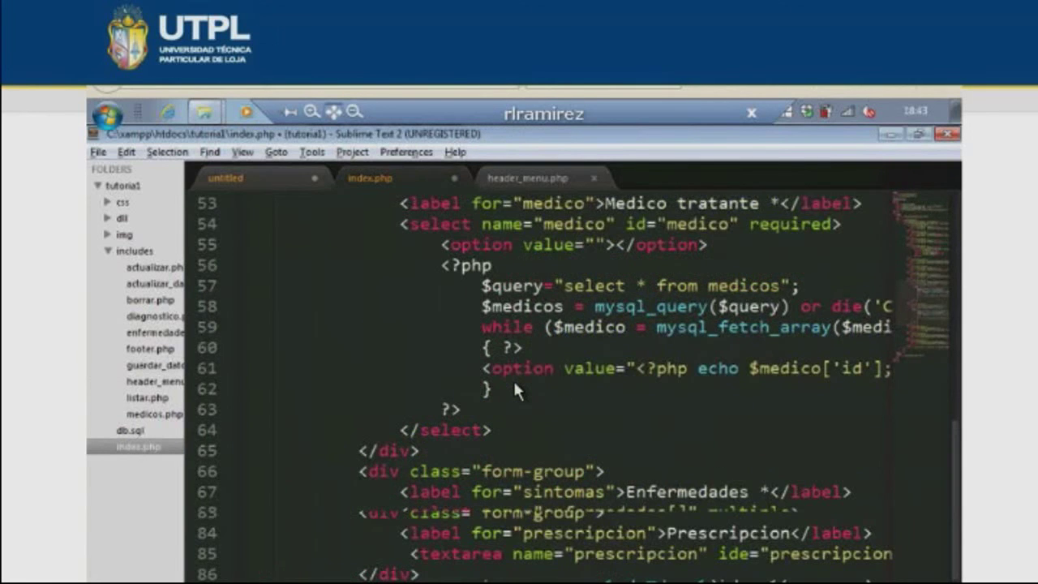
pyautogui.scroll(14, 513, 378)
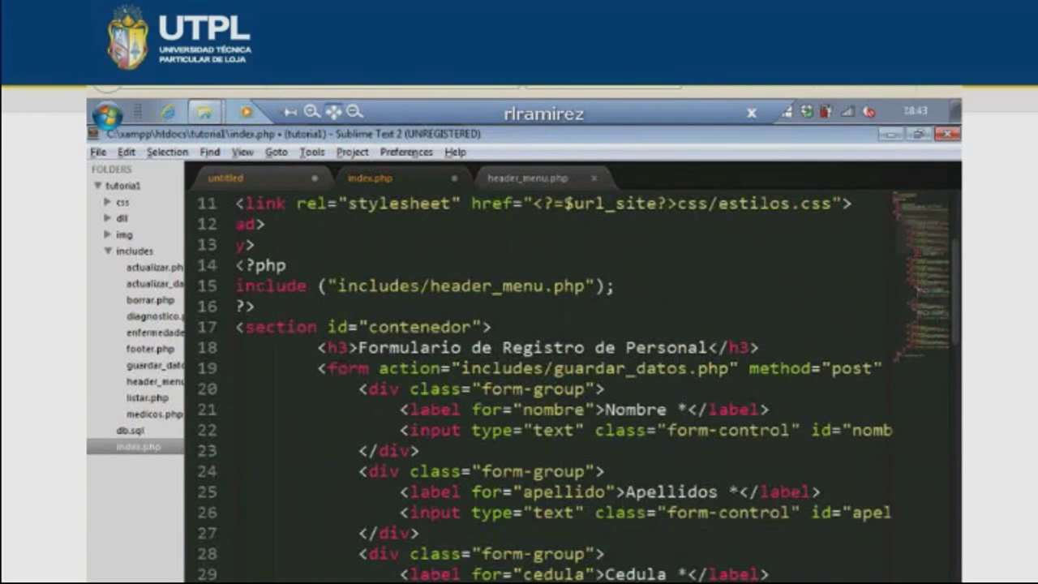
pyautogui.hscroll(6, 616, 505)
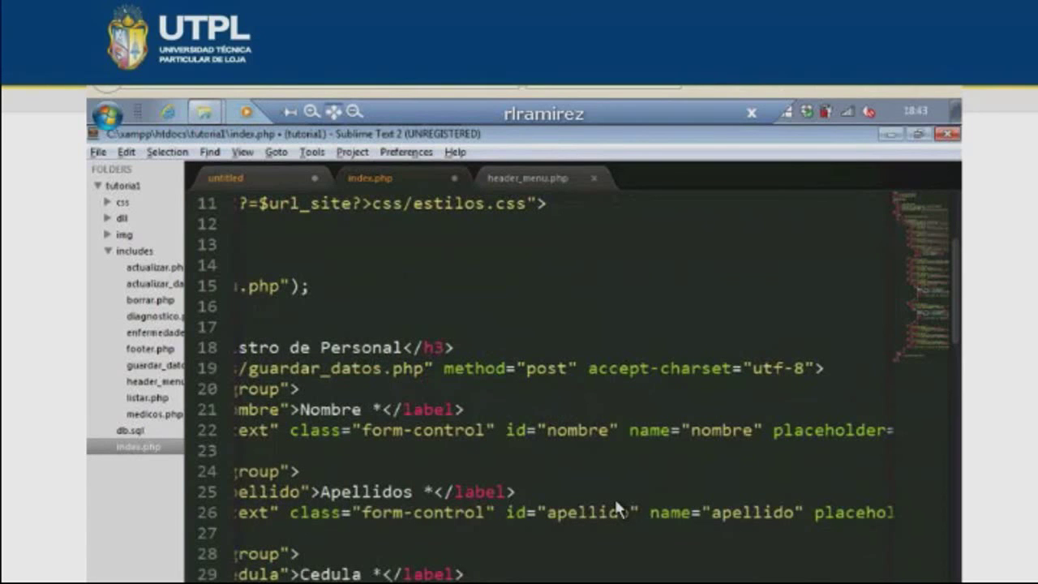
pyautogui.doubleClick(748, 511)
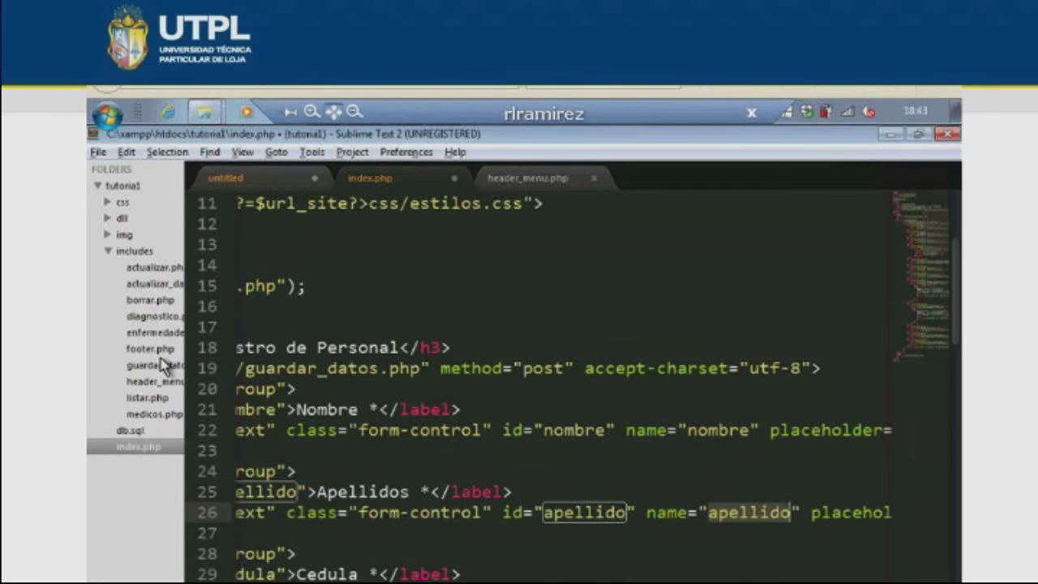
pyautogui.click(162, 365)
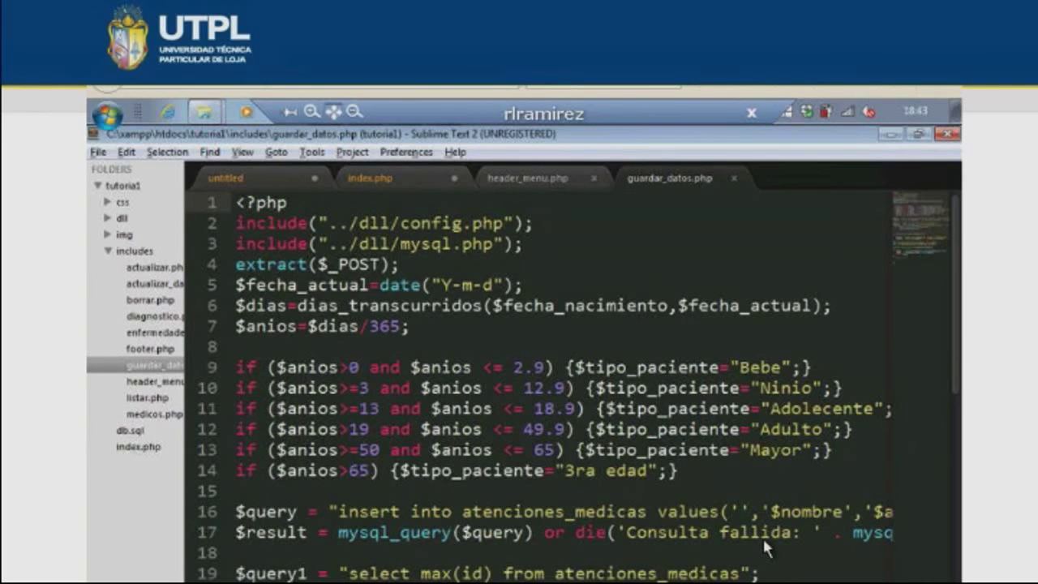
# - Review the insert query's apellido and cedula values, query execution and the id_atencion assignment
pyautogui.doubleClick(886, 512)
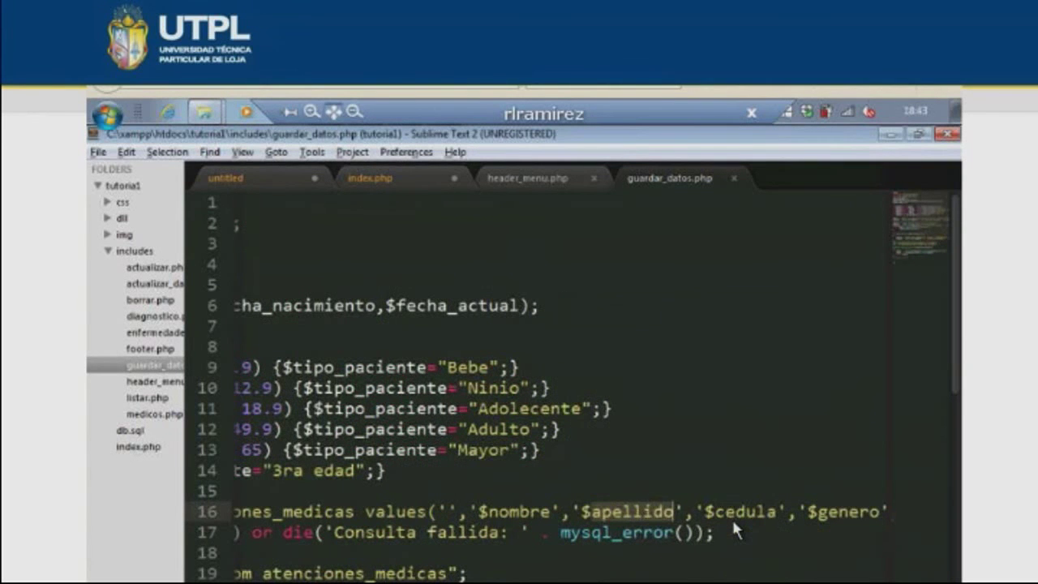
pyautogui.doubleClick(739, 511)
pyautogui.hscroll(-3, 568, 381)
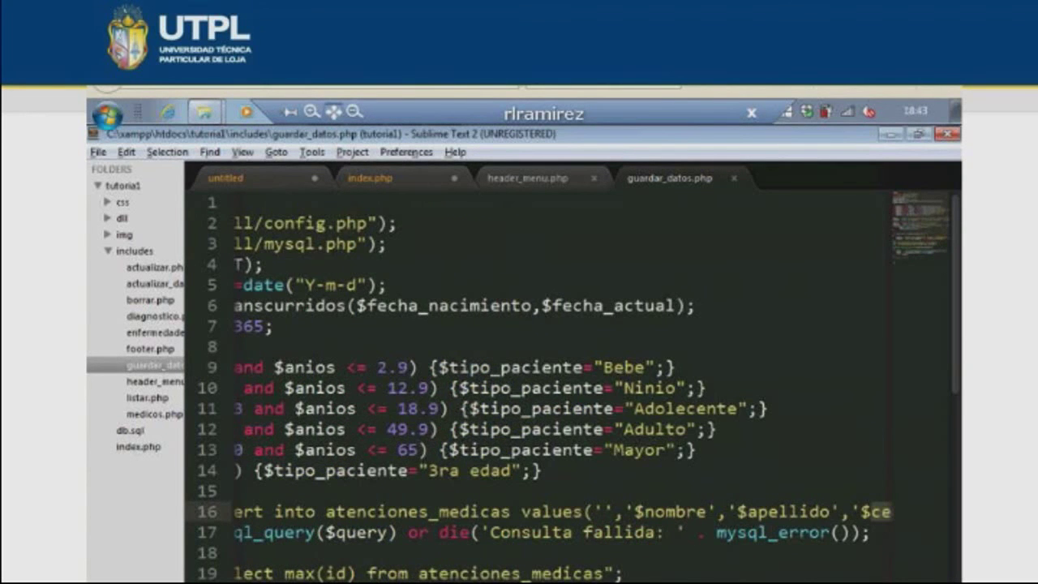
pyautogui.hscroll(3, 568, 381)
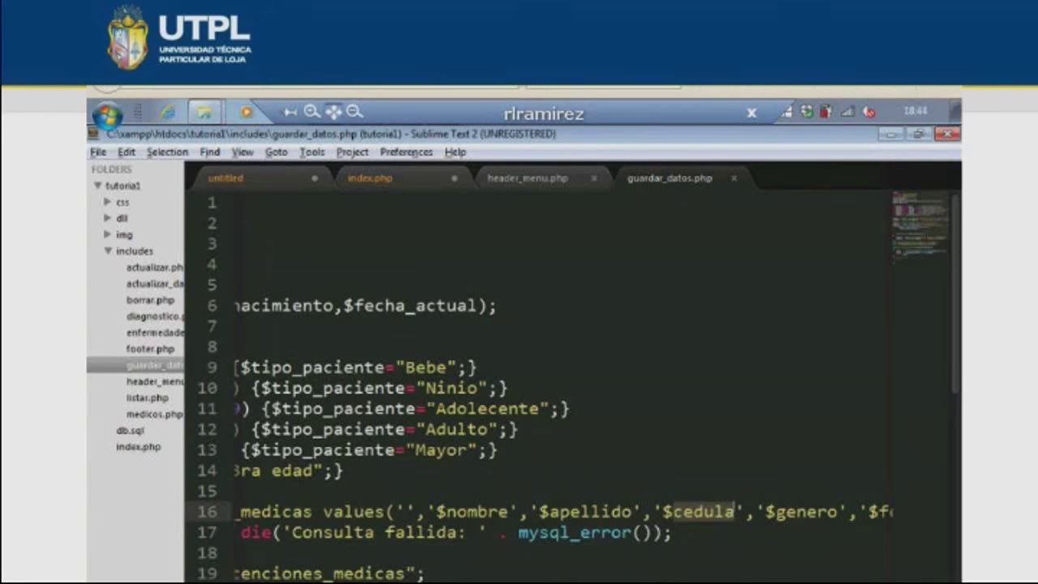
pyautogui.hscroll(-5, 424, 535)
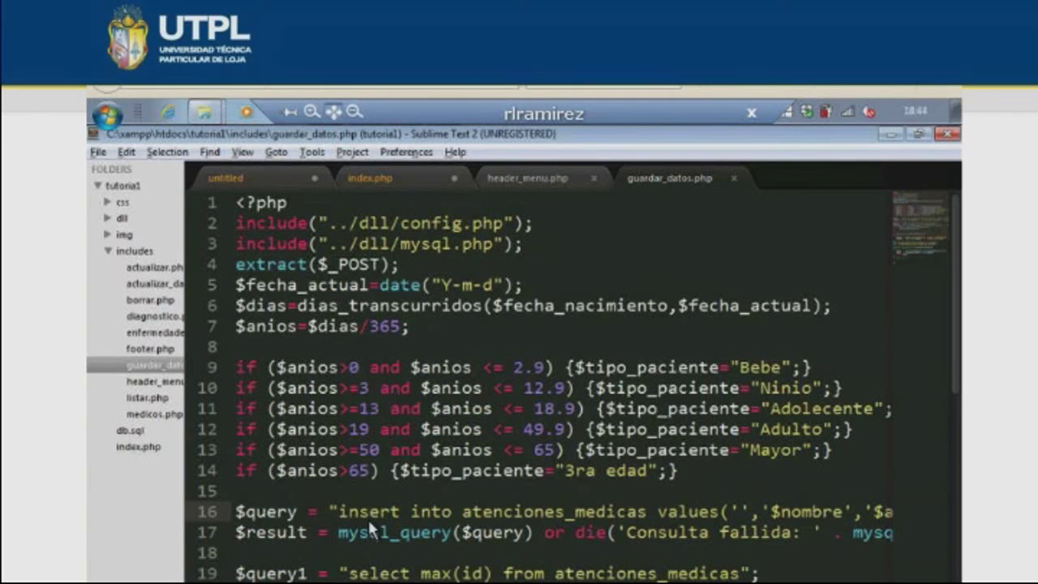
pyautogui.click(519, 533)
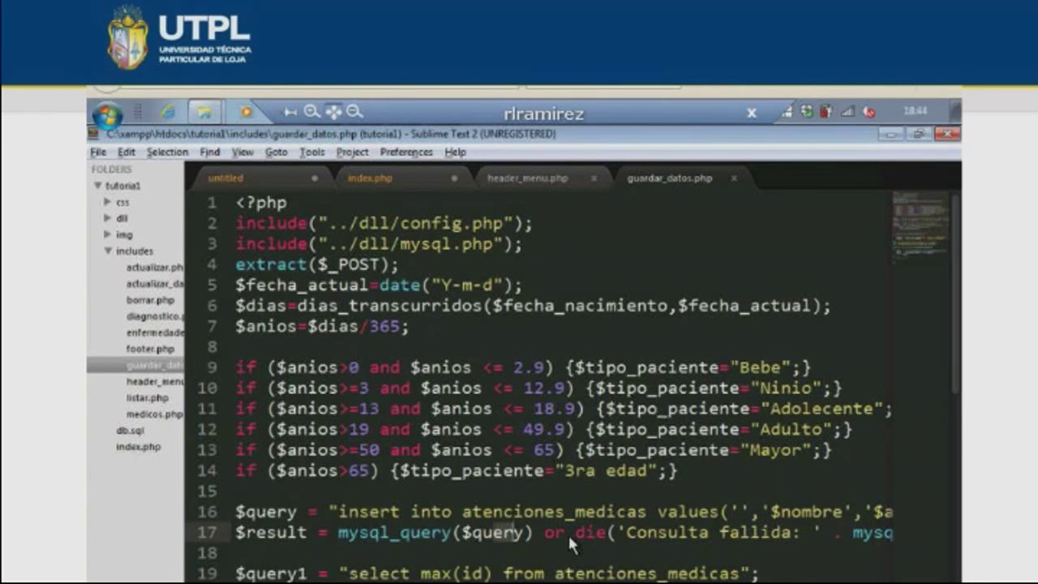
pyautogui.scroll(-1, 496, 515)
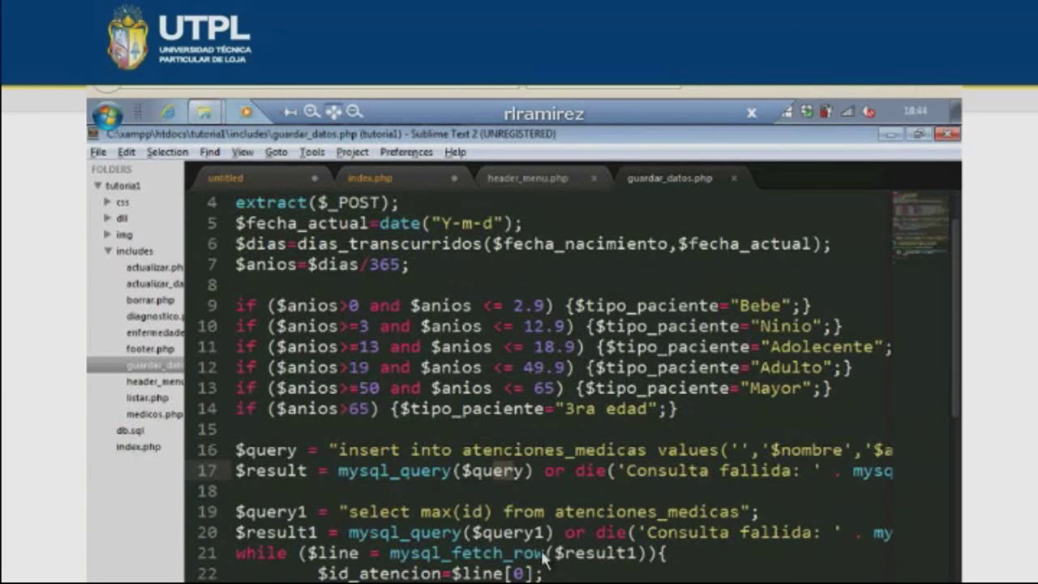
pyautogui.scroll(-1, 486, 543)
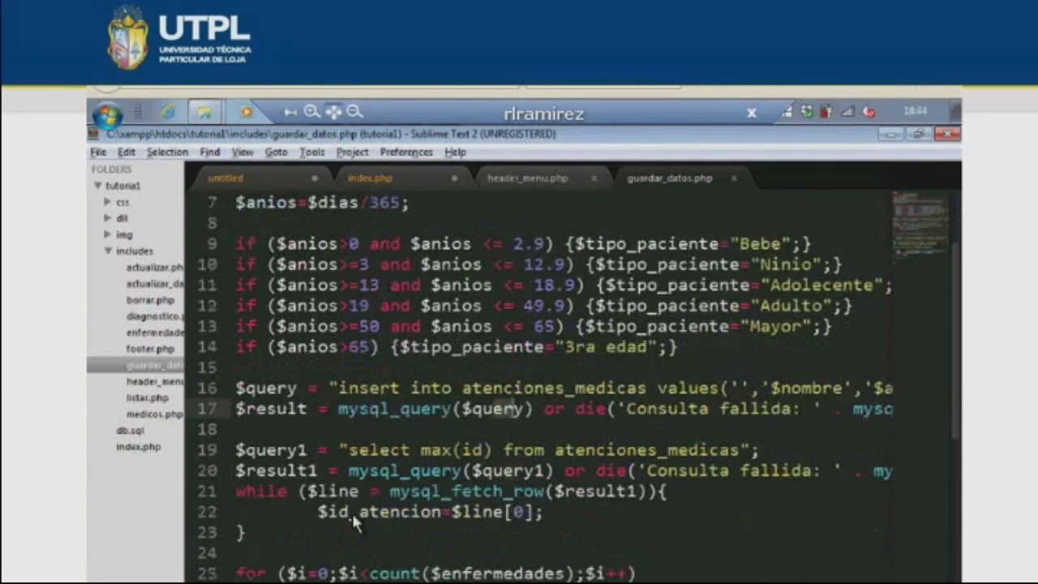
pyautogui.click(351, 510)
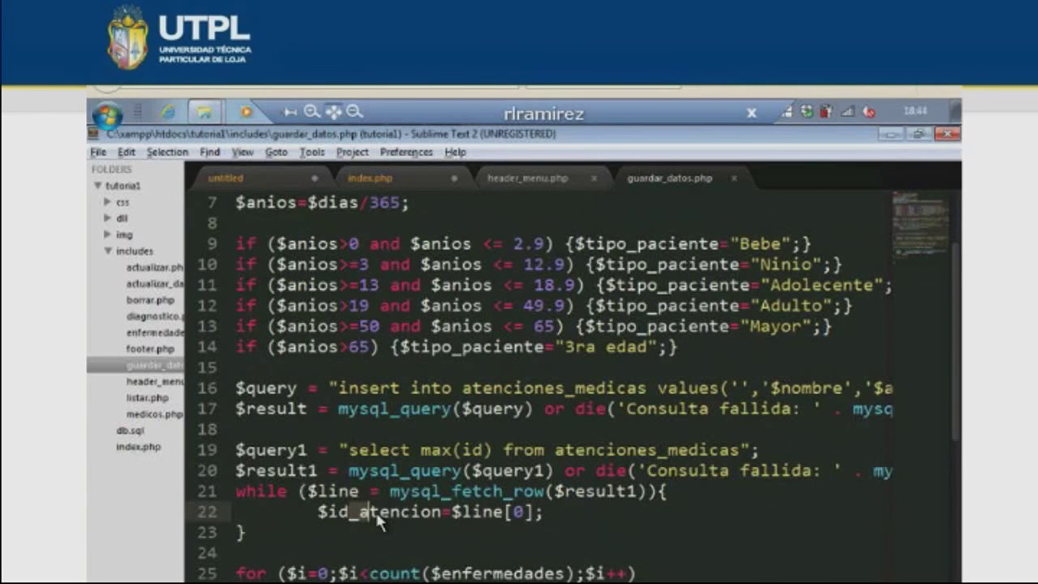
pyautogui.scroll(-1, 377, 520)
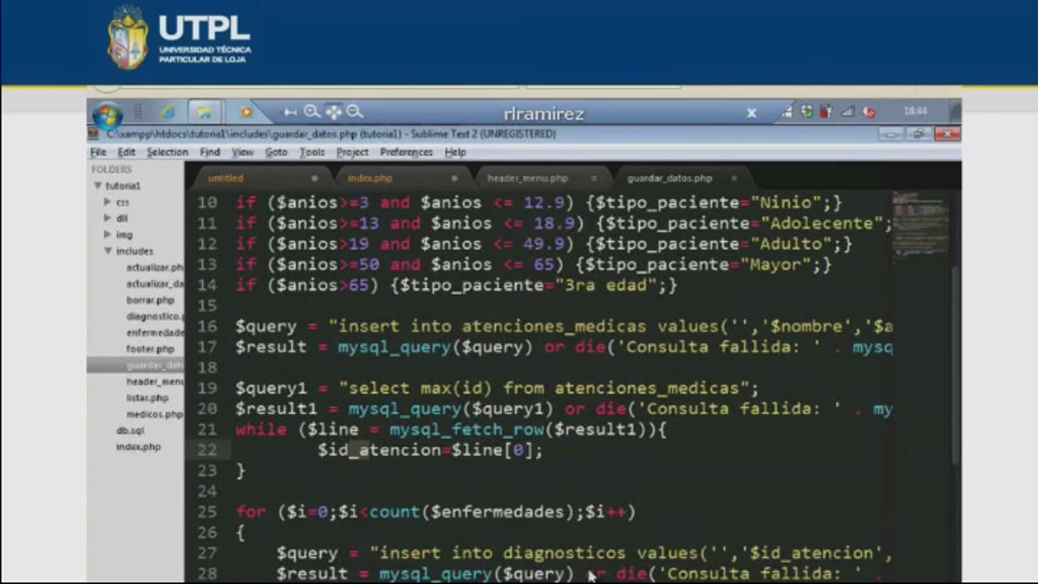
pyautogui.scroll(-1, 592, 574)
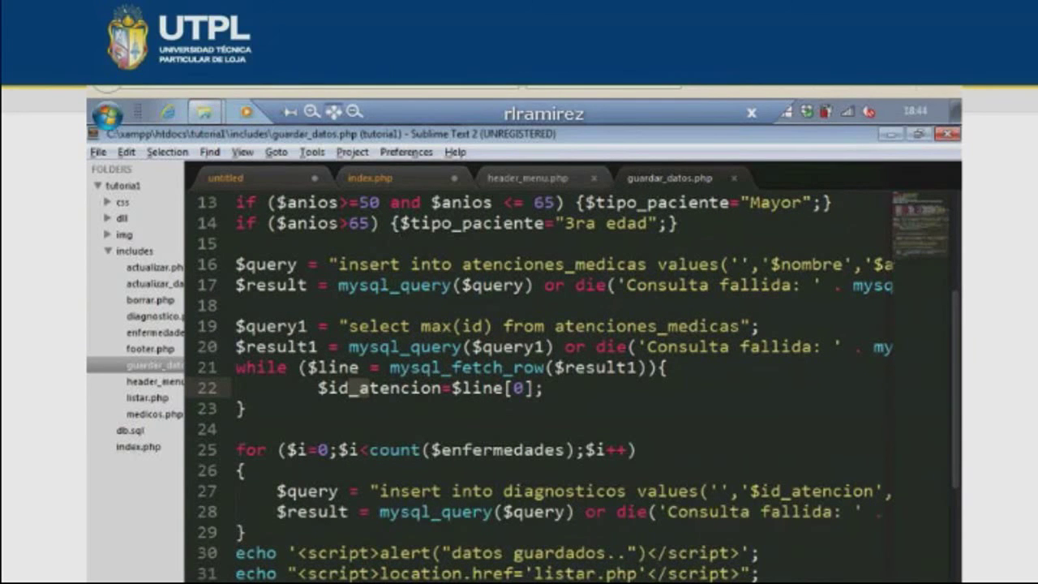
pyautogui.hscroll(5, 704, 500)
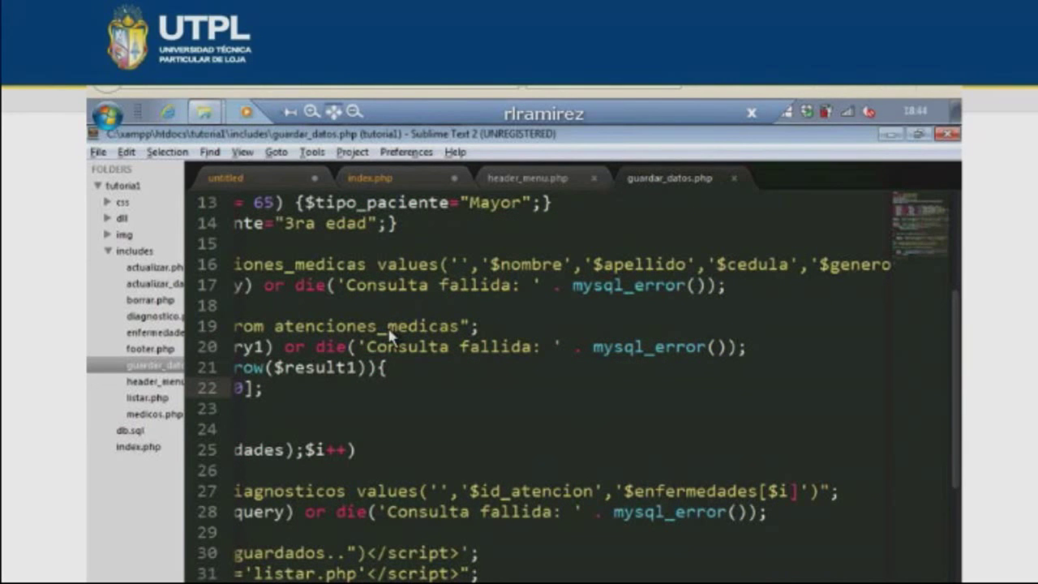
# - In Firefox, add Anemia to the chosen diseases alongside Fiebre, then return to the code
pyautogui.hotkey('alt', 'Tab')
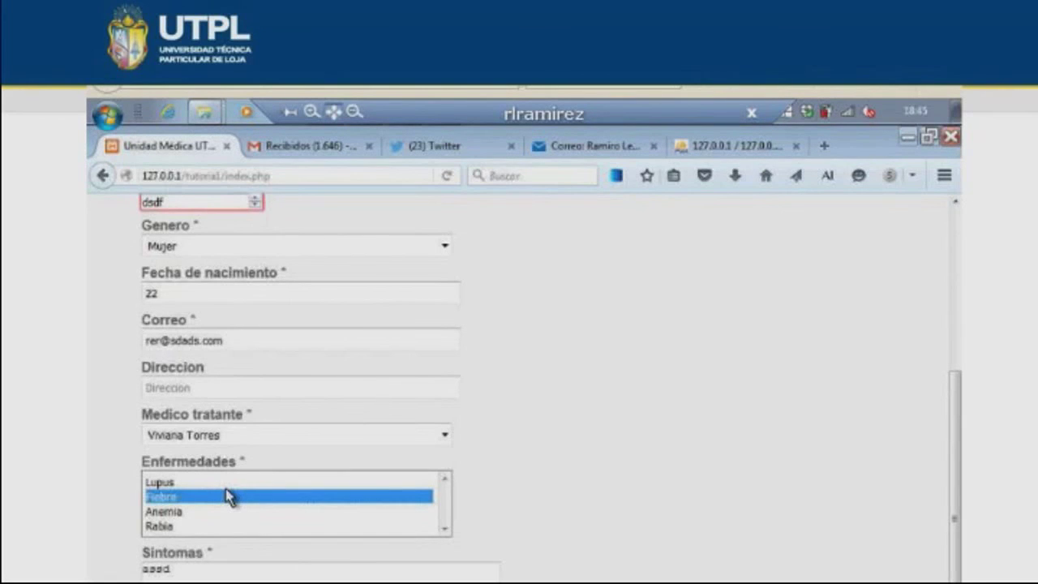
pyautogui.keyDown('ctrl'); pyautogui.click(180, 513); pyautogui.keyUp('ctrl')
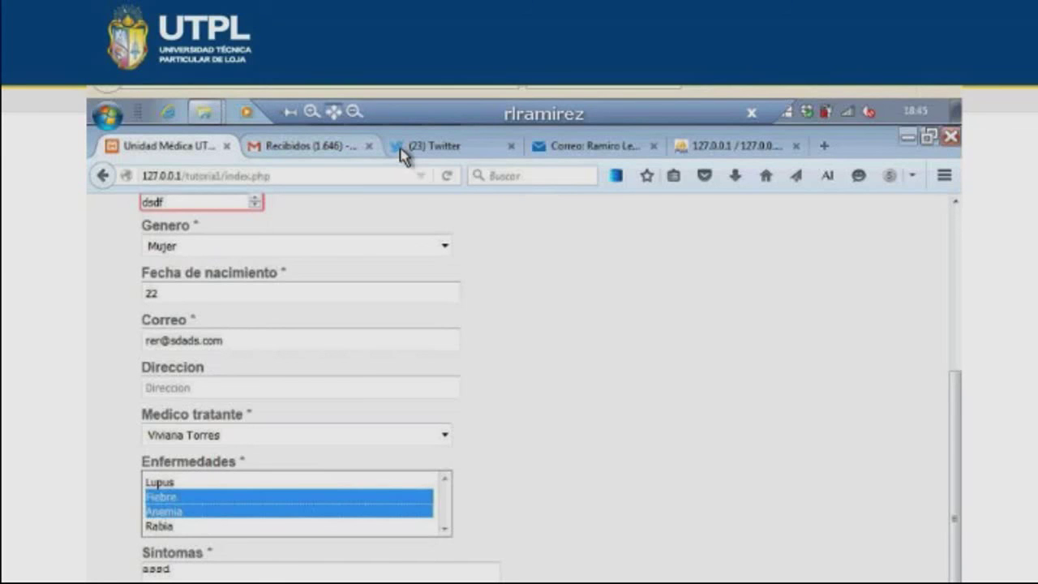
pyautogui.hotkey('alt', 'Tab')
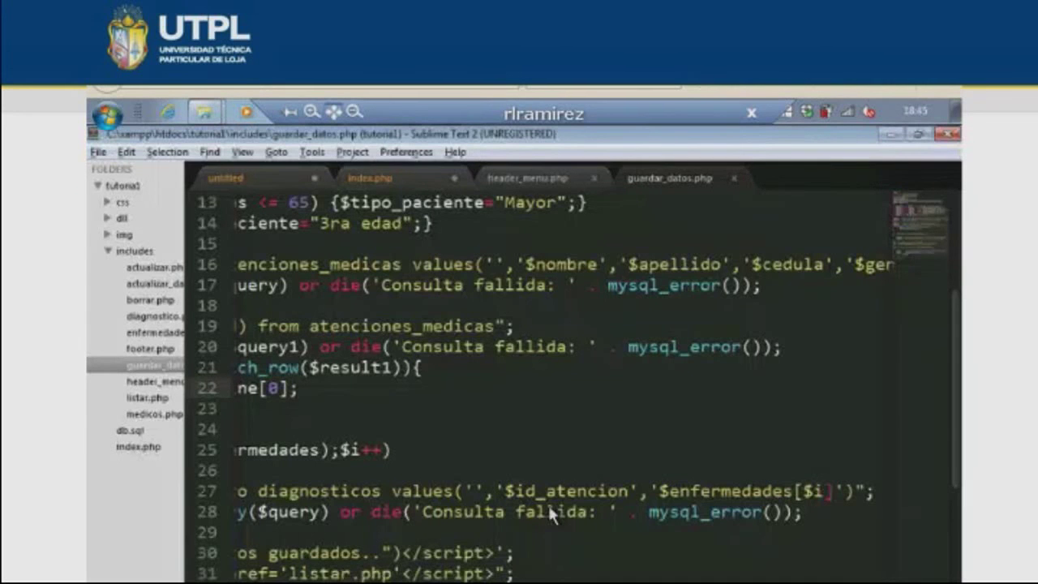
# - Point out the 'datos guardados..' alert and the listar.php redirect on lines 30-31
pyautogui.hscroll(-5, 514, 575)
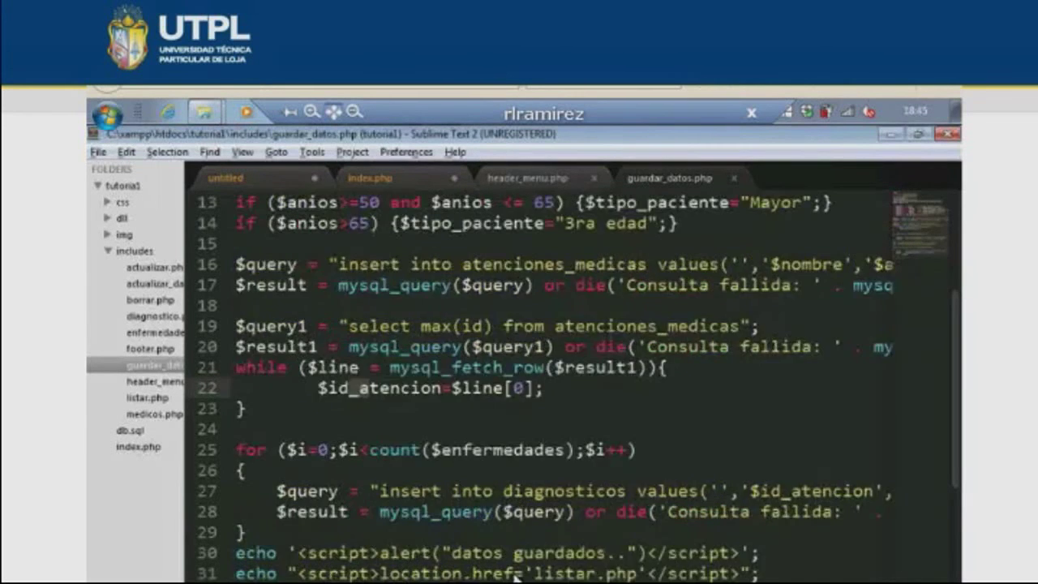
pyautogui.click(520, 553)
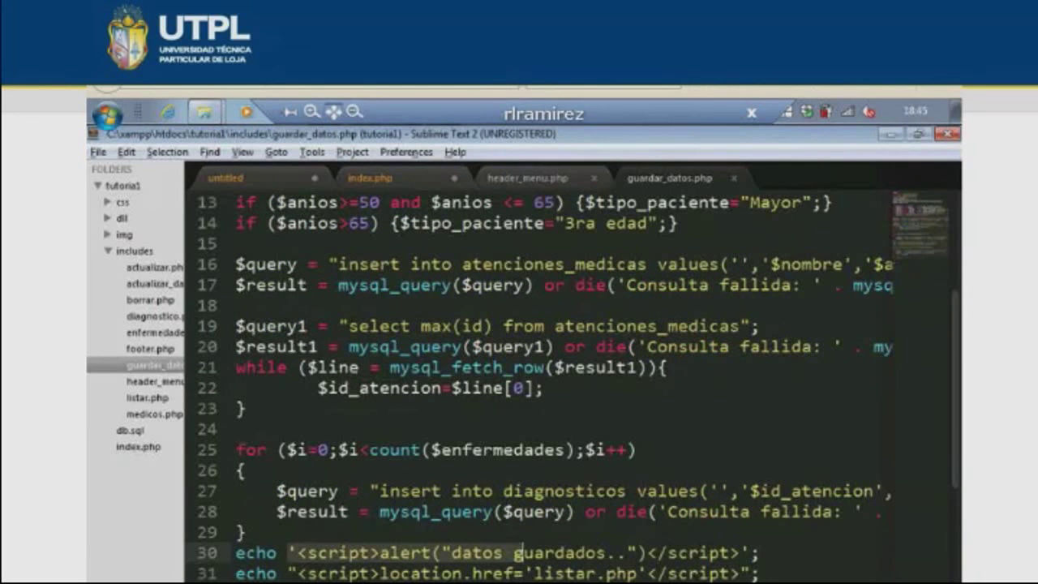
pyautogui.click(556, 574)
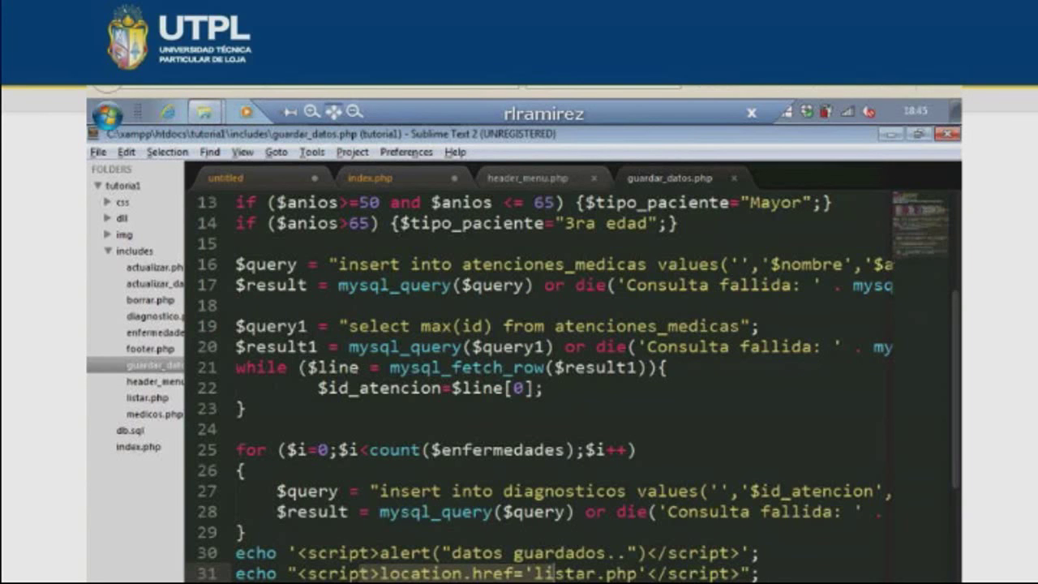
pyautogui.scroll(-1, 539, 381)
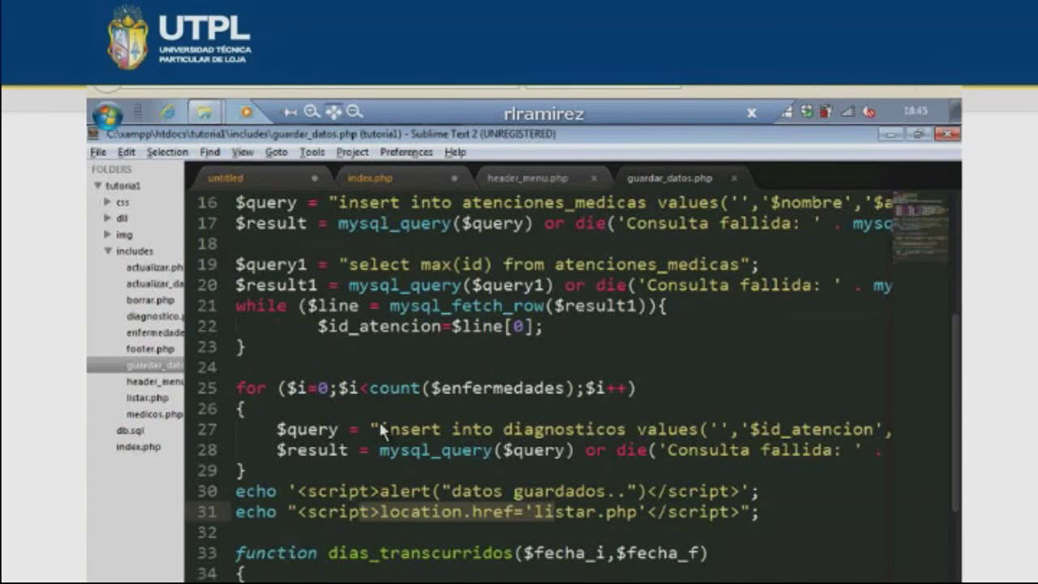
pyautogui.hotkey('alt', 'Tab')
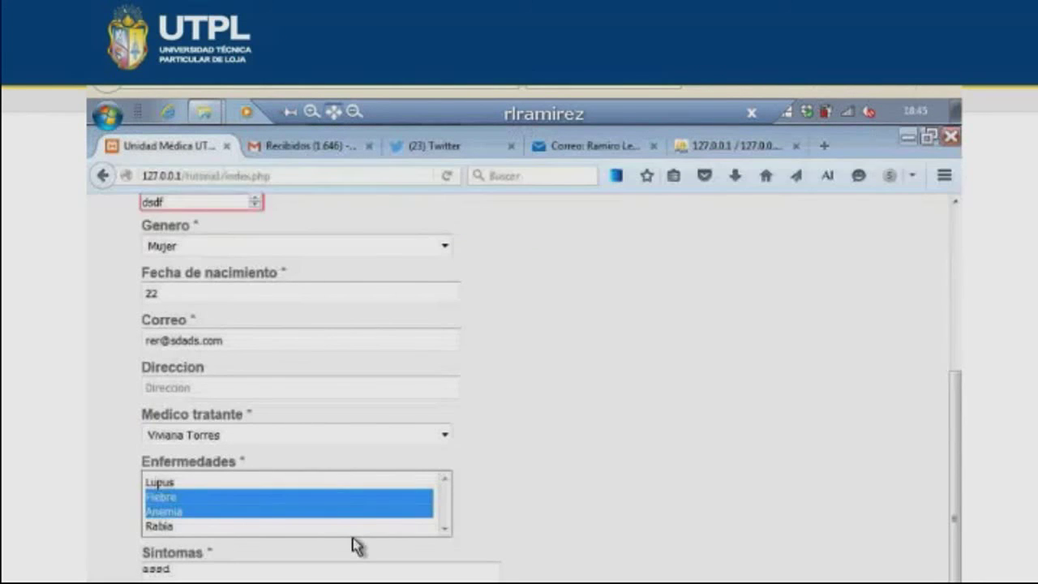
# - Select Lupus and Anemia as the form's diseases, then go back to the editor
pyautogui.click(185, 510)
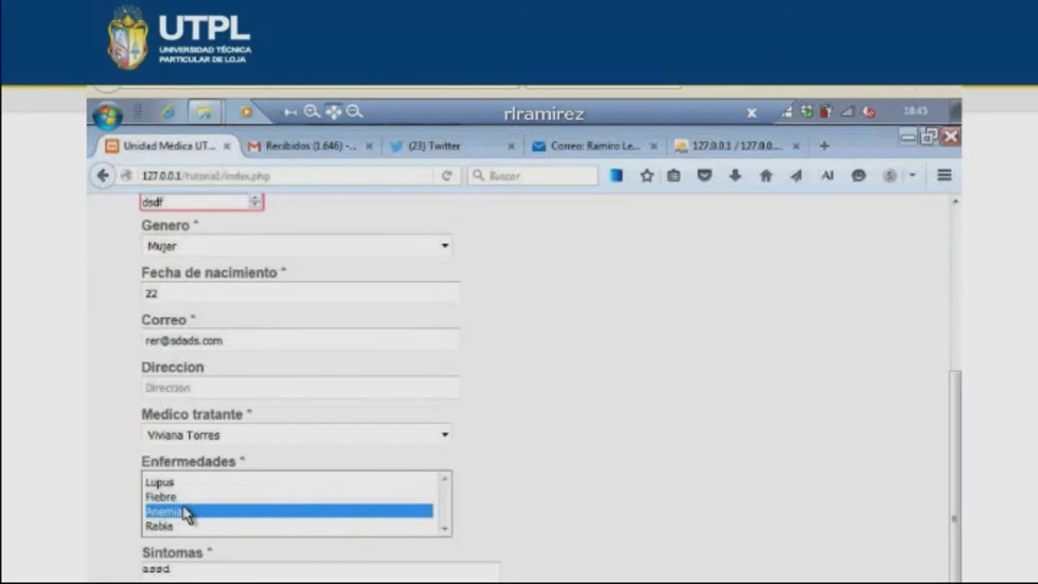
pyautogui.press('Up')
pyautogui.press('Up')
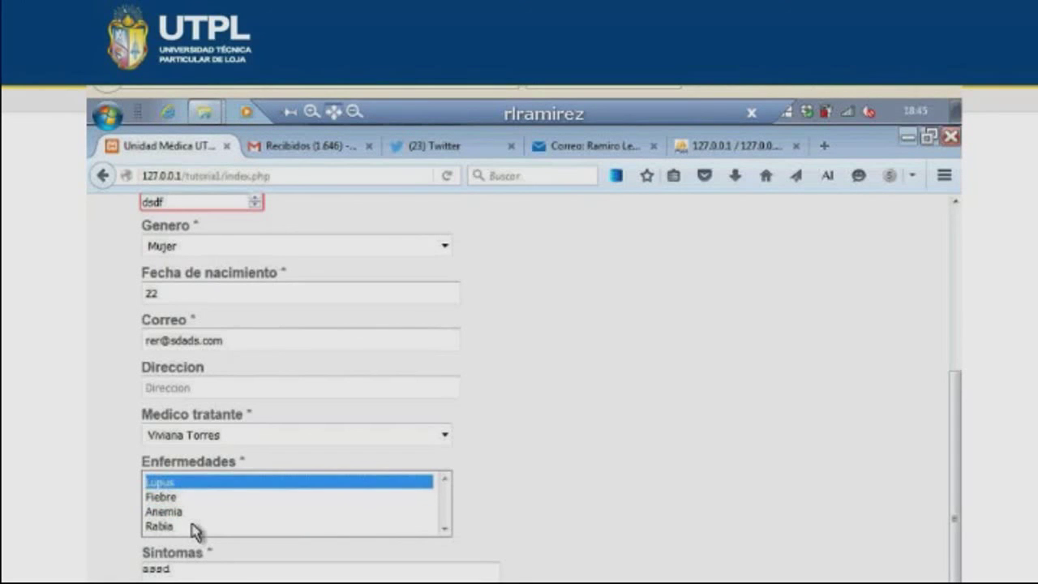
pyautogui.keyDown('ctrl'); pyautogui.click(186, 511); pyautogui.keyUp('ctrl')
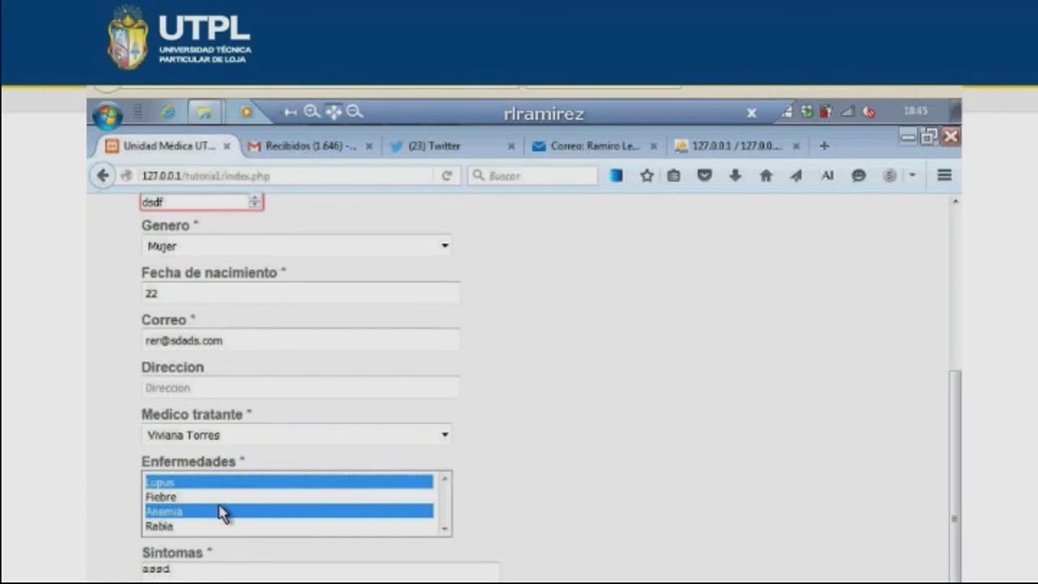
pyautogui.hotkey('alt', 'Tab')
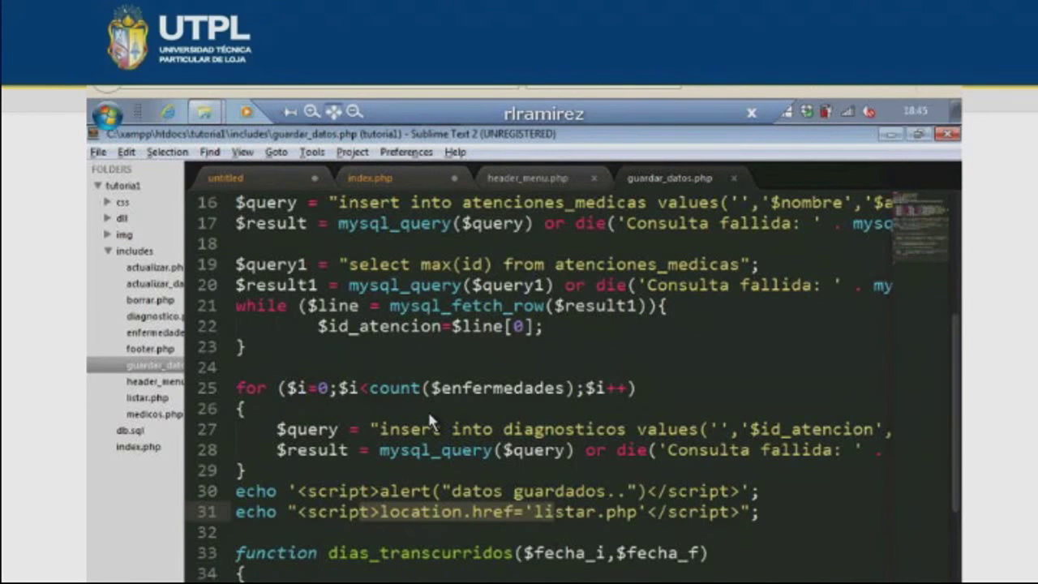
# - Scroll through guardar_datos.php's loop inserting each enfermedad into diagnosticos
pyautogui.scroll(-2, 432, 421)
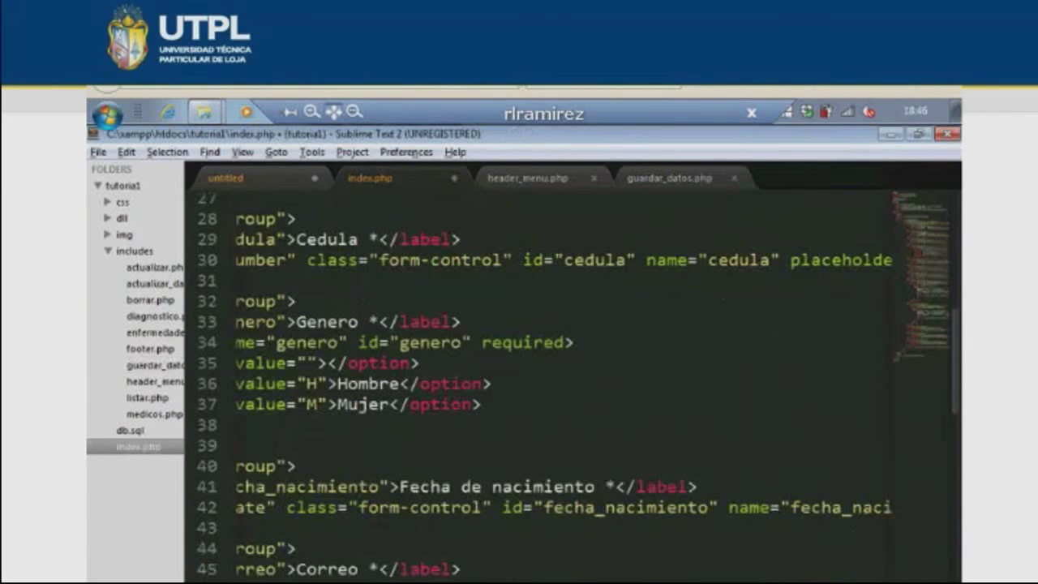
# - Scroll index.php's form down to the Prescripcion, Indicaciones textareas and Guardar button
pyautogui.scroll(-2, 539, 381)
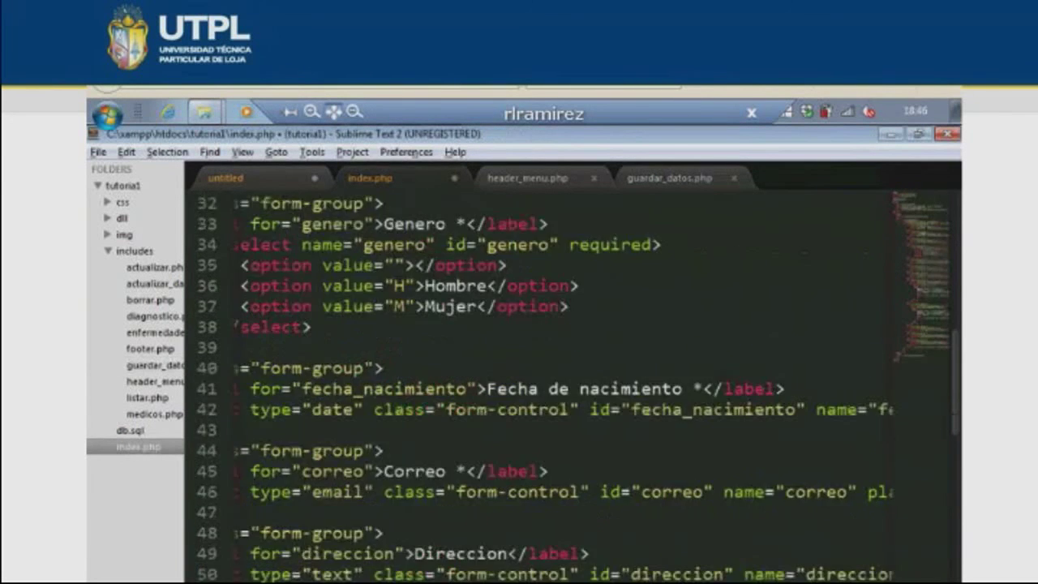
pyautogui.scroll(-10, 540, 381)
pyautogui.scroll(2, 539, 381)
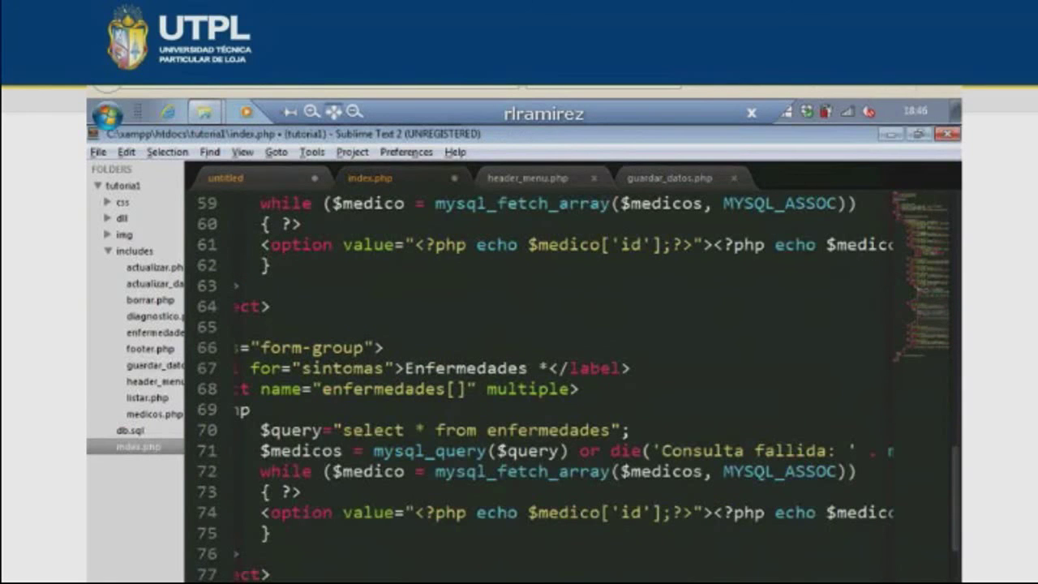
pyautogui.scroll(-8, 540, 381)
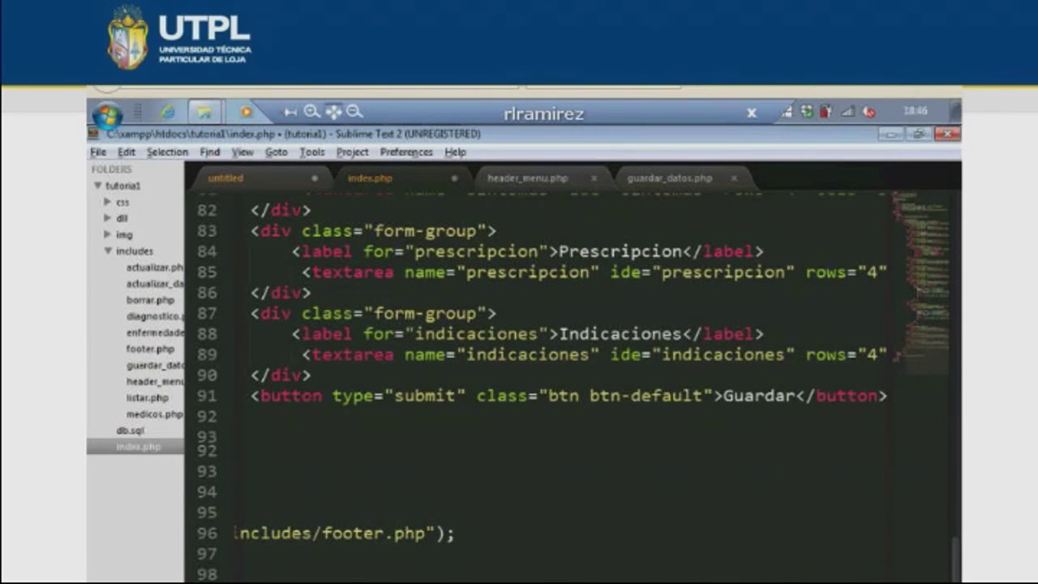
pyautogui.scroll(4, 539, 381)
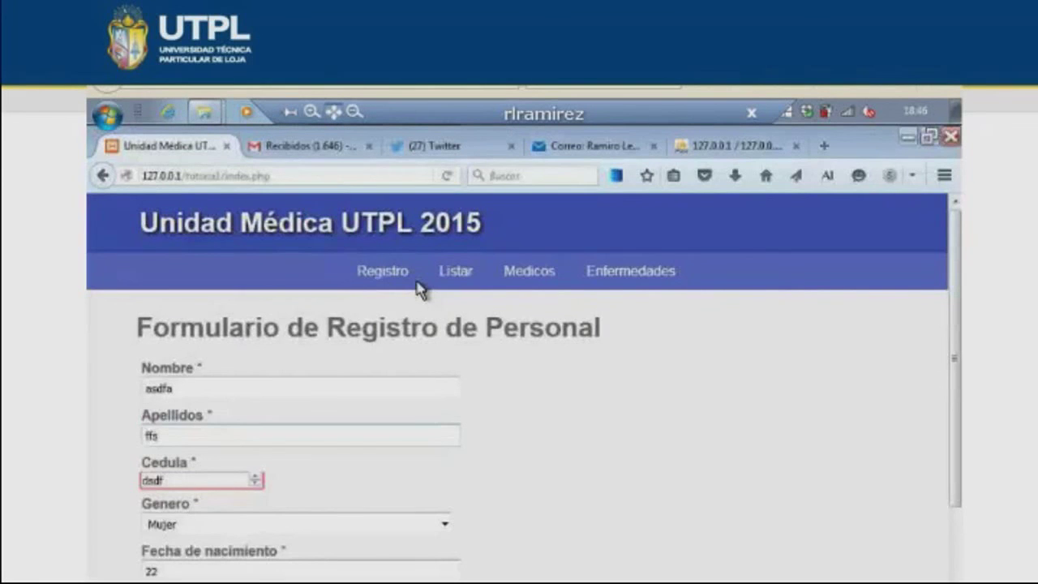
# - Open record 2's Diagnostico page, highlight Lupus and Anemia, then return to the list and editor
pyautogui.click(455, 270)
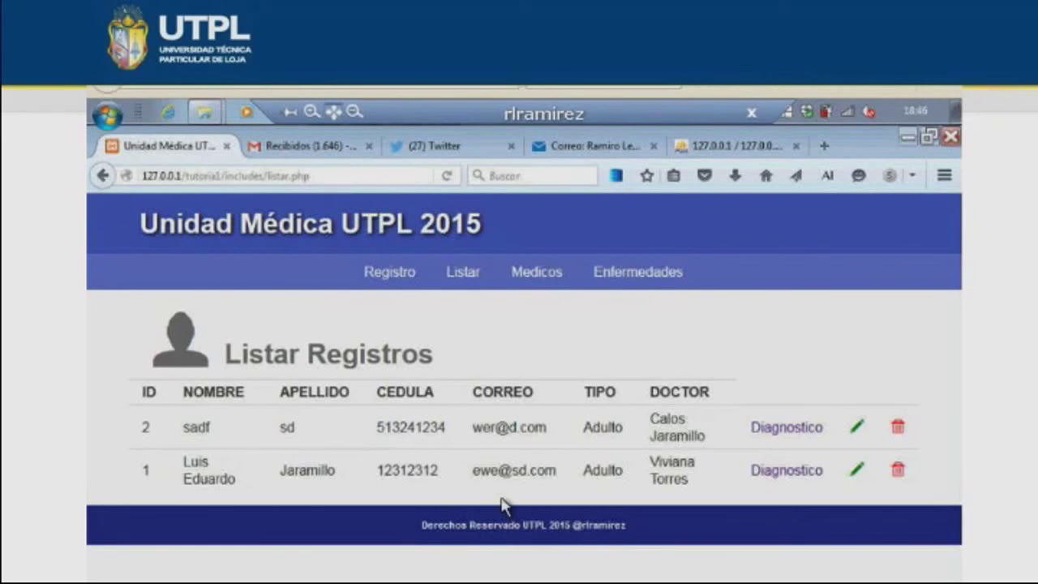
pyautogui.click(811, 430)
pyautogui.scroll(-3, 150, 561)
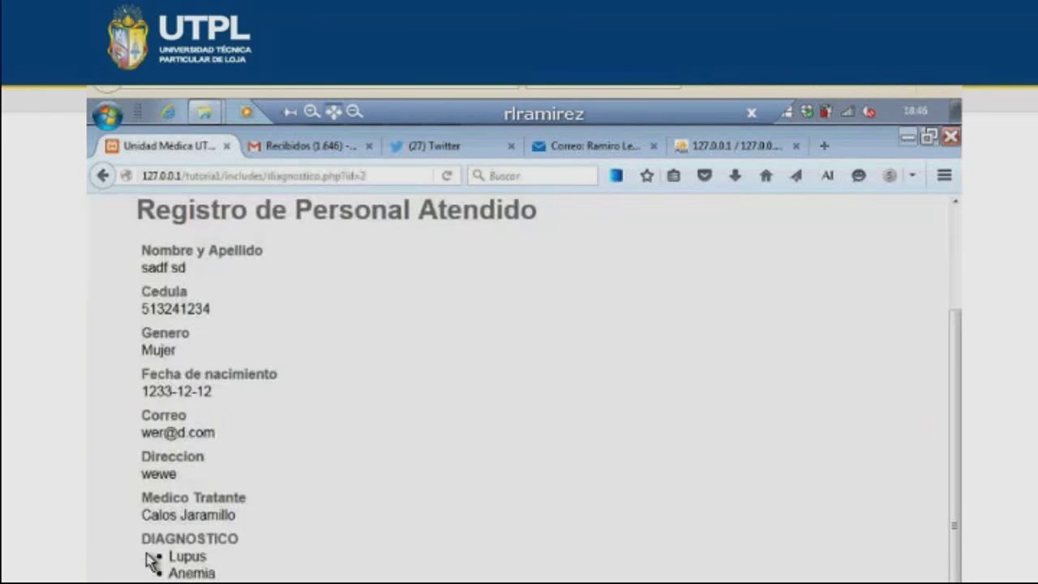
pyautogui.moveTo(185, 556); pyautogui.dragTo(233, 576)
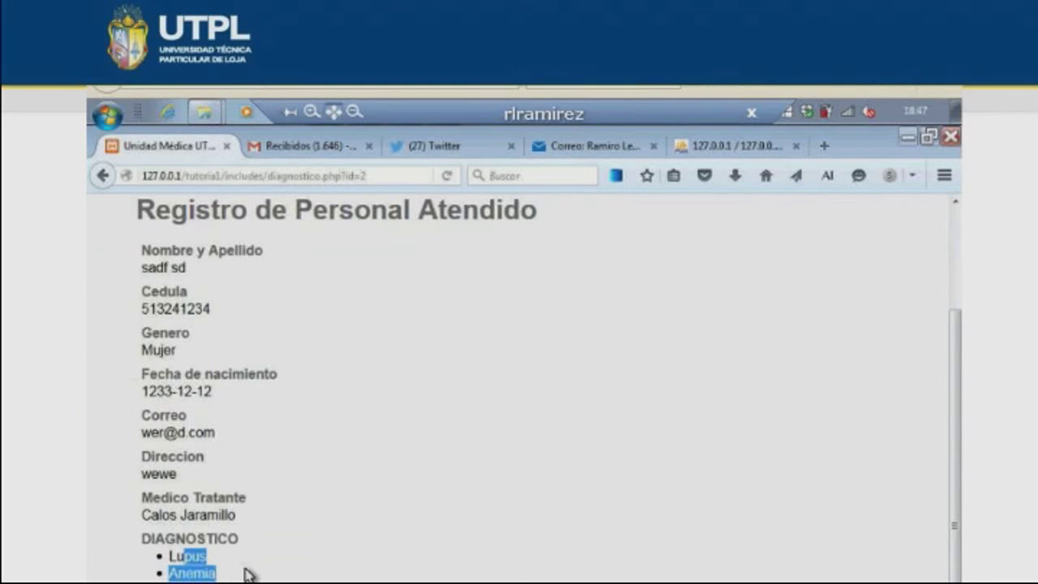
pyautogui.hotkey('alt', 'Left')
pyautogui.hotkey('alt', 'Tab')
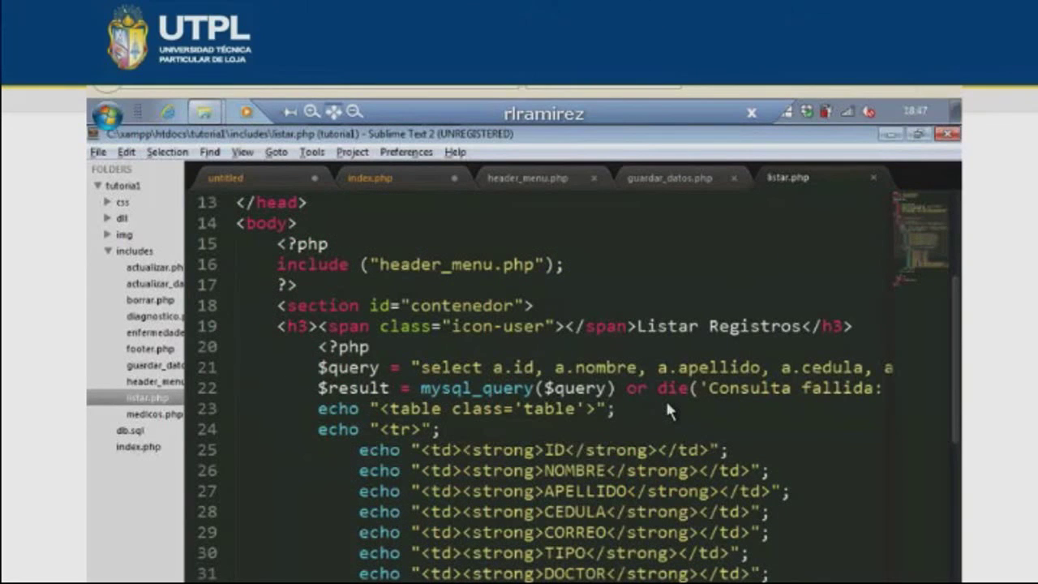
pyautogui.hscroll(5, 667, 410)
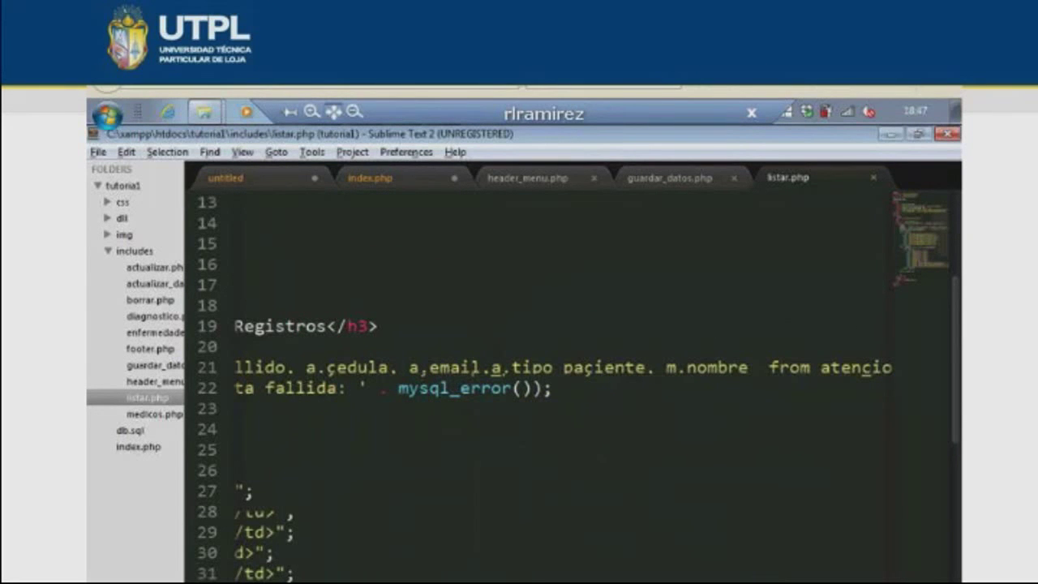
pyautogui.hscroll(2, 748, 537)
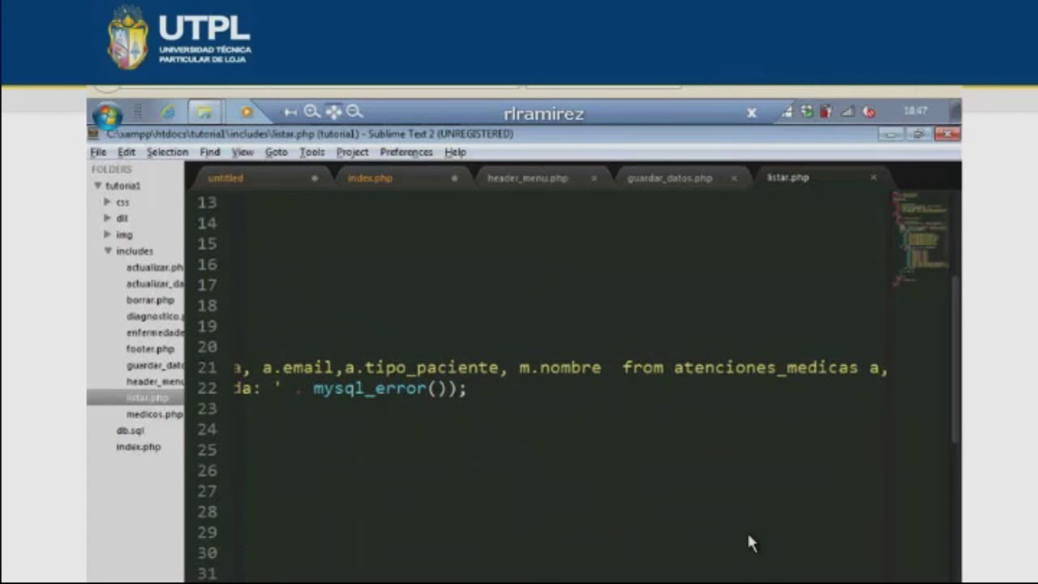
pyautogui.hscroll(4, 748, 537)
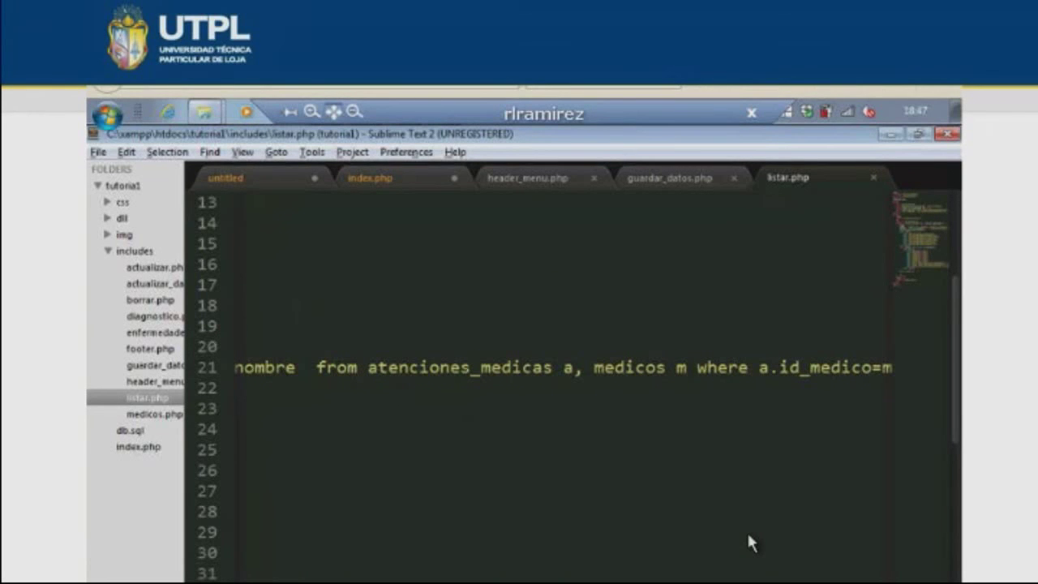
pyautogui.moveTo(696, 369); pyautogui.dragTo(594, 371)
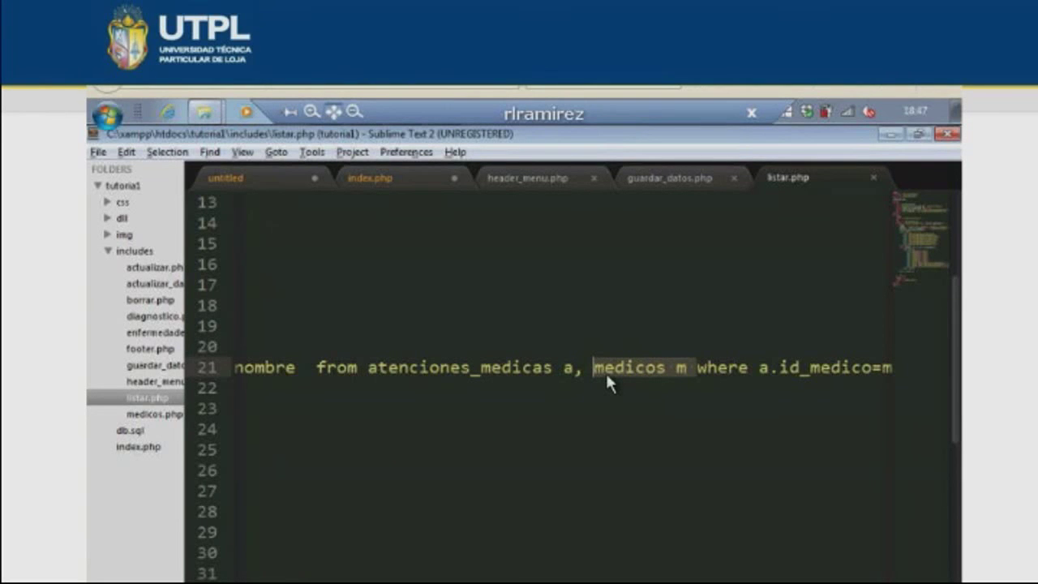
pyautogui.hscroll(-10, 341, 454)
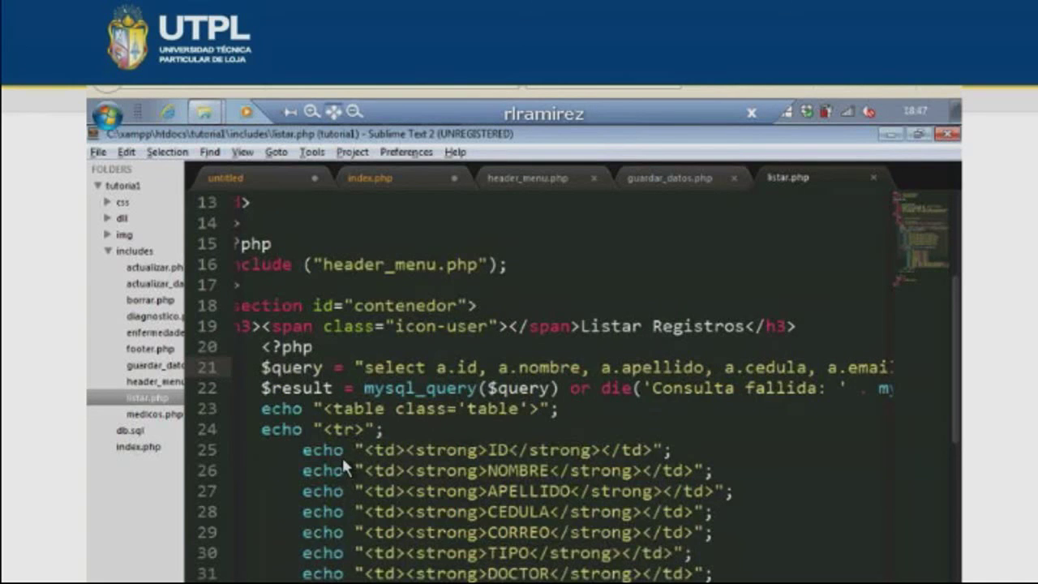
pyautogui.hotkey('alt', 'Tab')
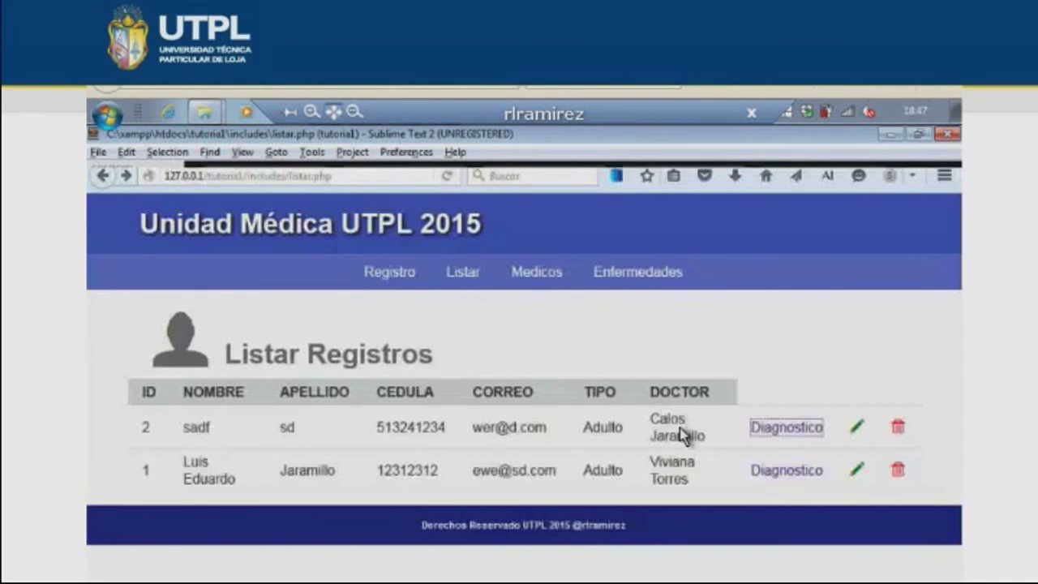
pyautogui.hotkey('alt', 'Tab')
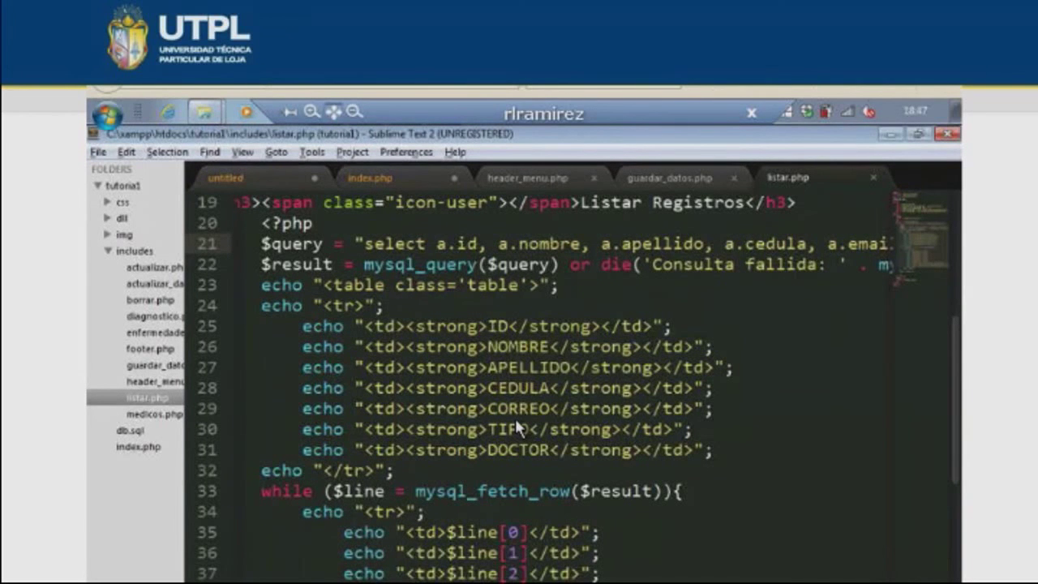
# - Inspect the $line variable and its [0] index on lines 33-35 of listar.php
pyautogui.scroll(4, 515, 418)
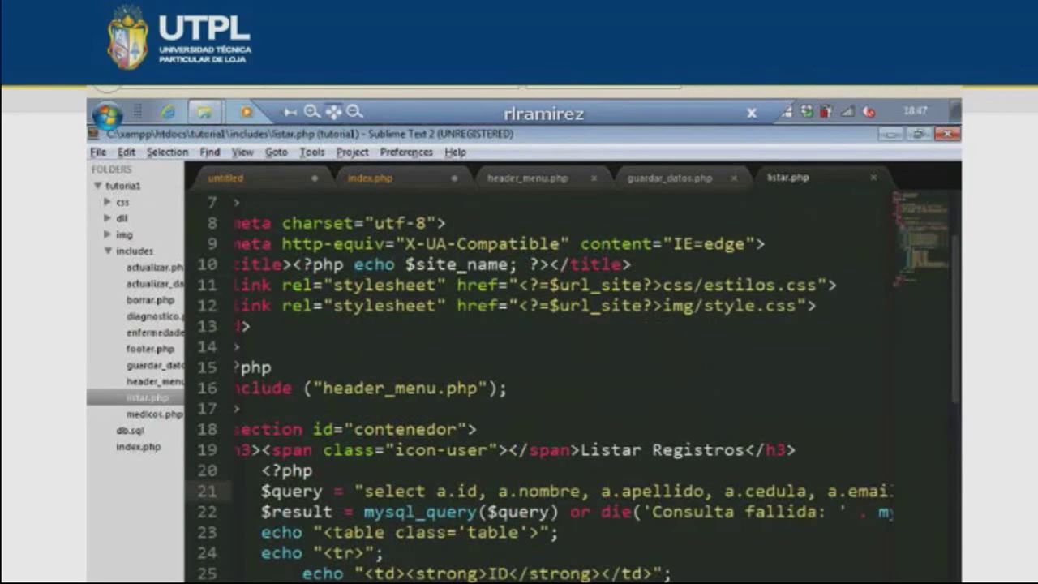
pyautogui.scroll(-2, 338, 511)
pyautogui.hscroll(-1, 338, 510)
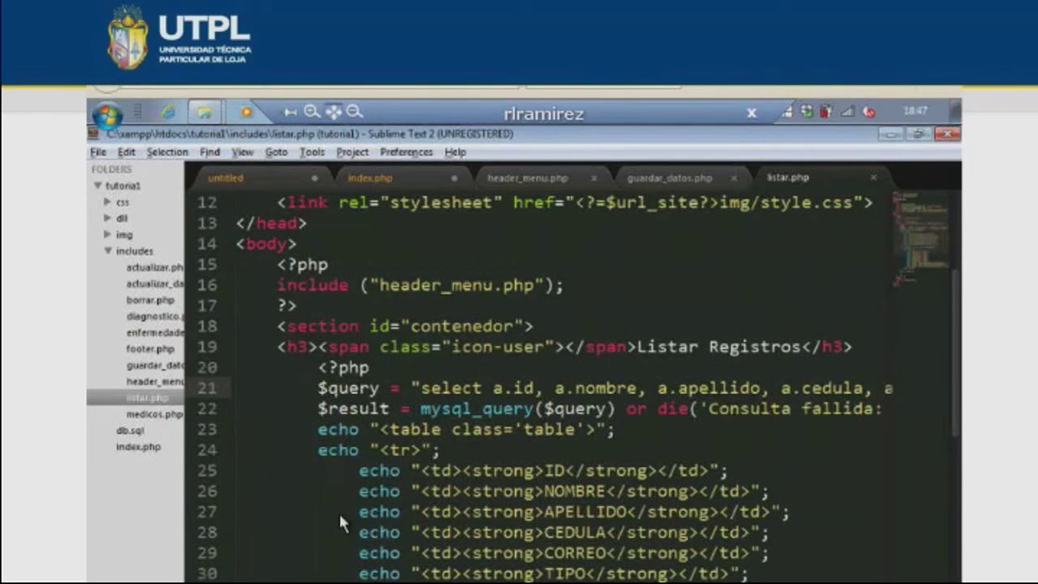
pyautogui.scroll(-2, 338, 511)
pyautogui.click(410, 491)
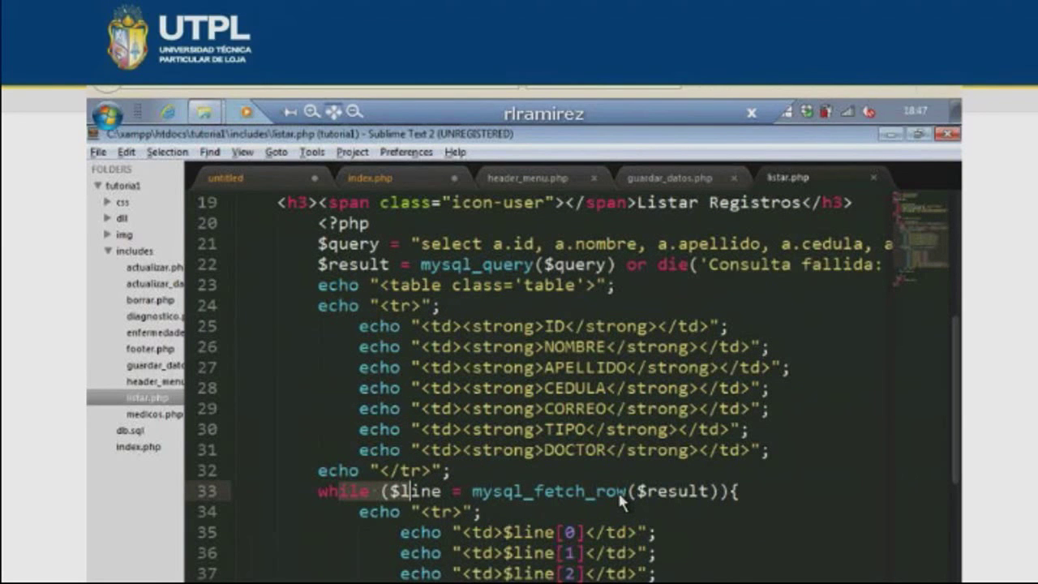
pyautogui.doubleClick(416, 492)
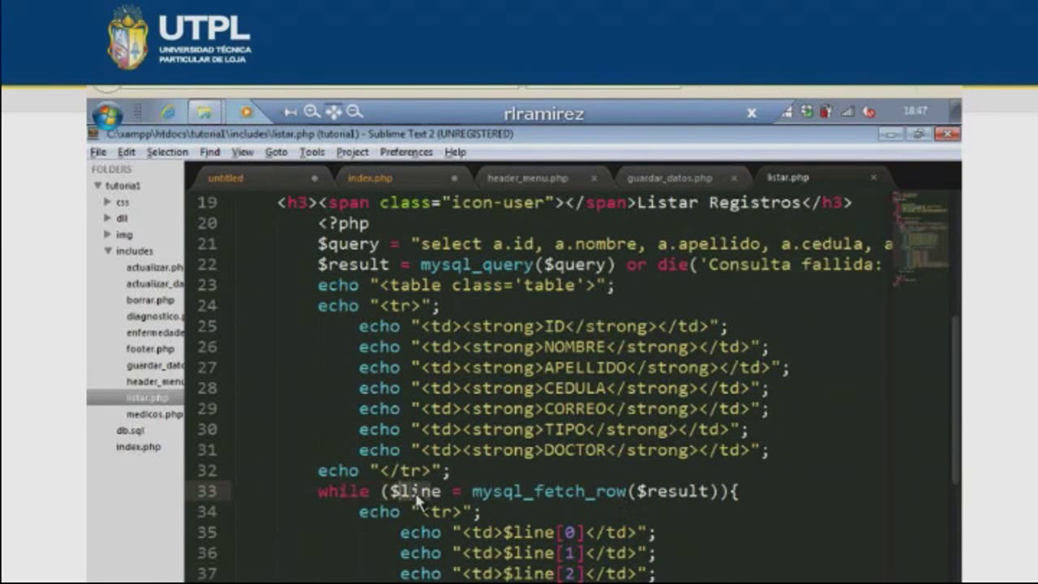
pyautogui.click(556, 539)
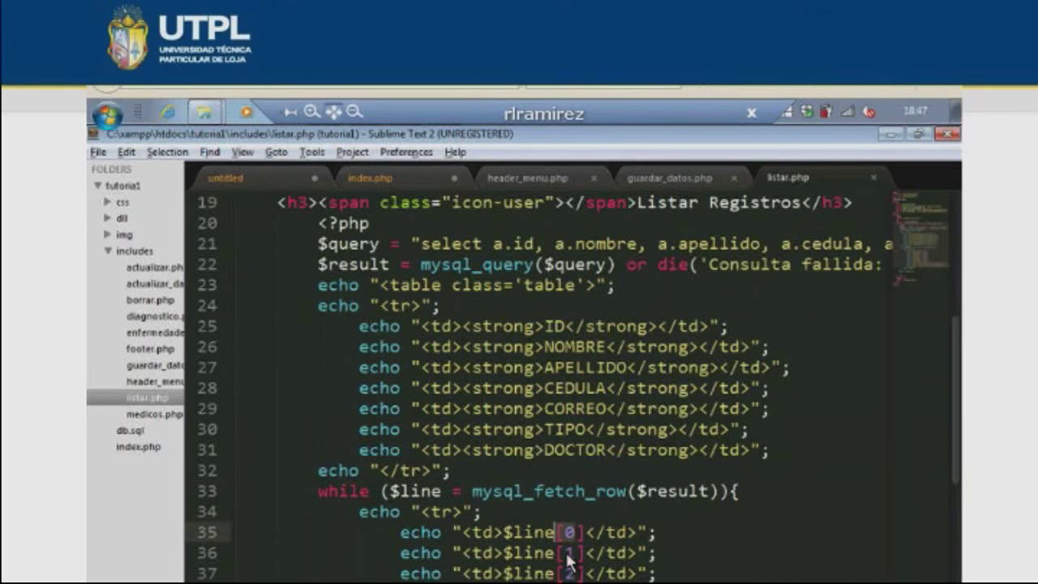
pyautogui.scroll(-2, 568, 559)
pyautogui.hscroll(2, 568, 559)
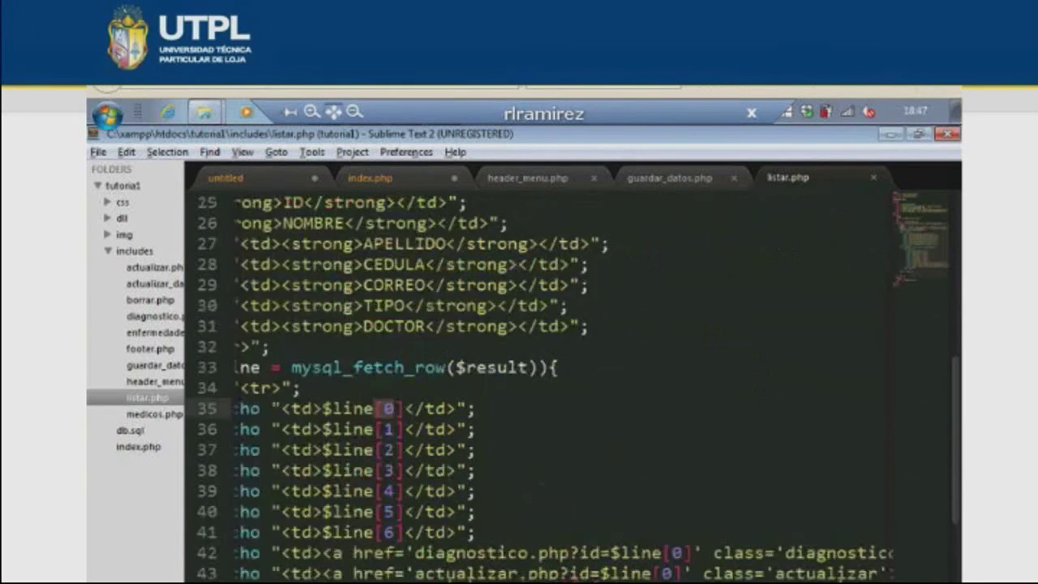
pyautogui.hotkey('alt', 'Tab')
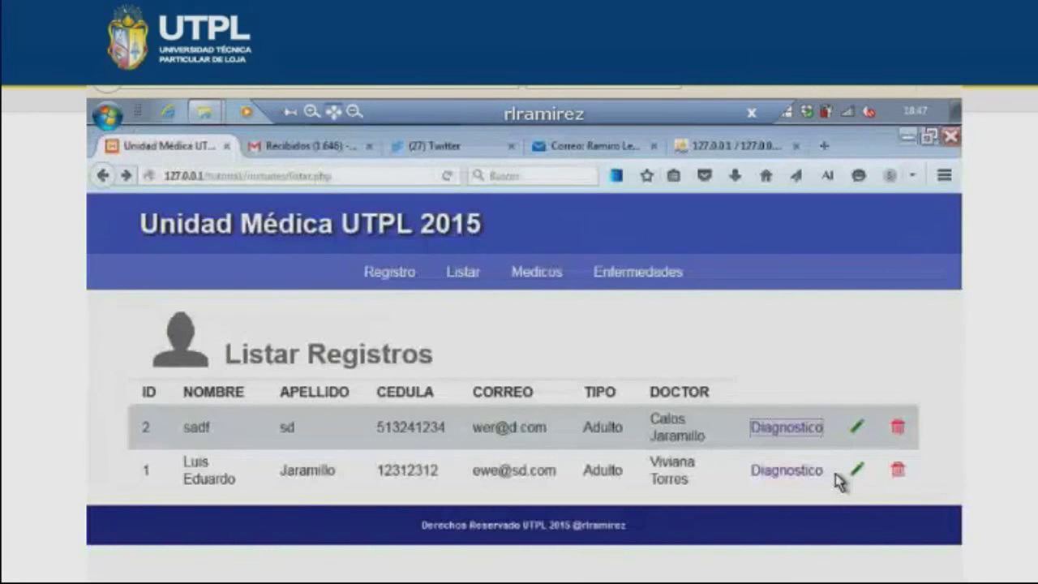
pyautogui.hotkey('alt', 'Tab')
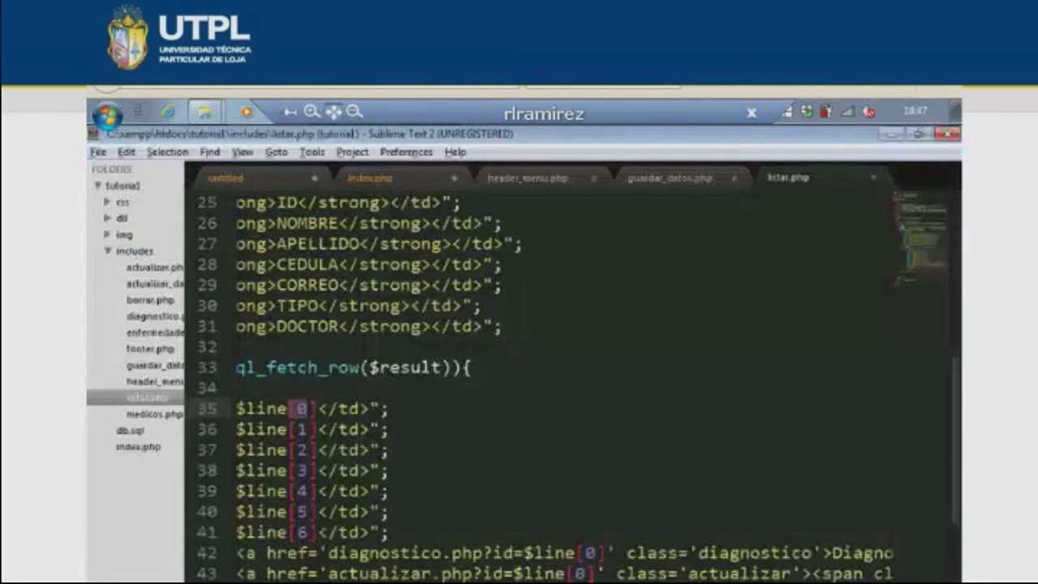
# - Examine the diagnostico and actualizar.php links on lines 42-43, then open diagnostico.php
pyautogui.hscroll(2, 567, 381)
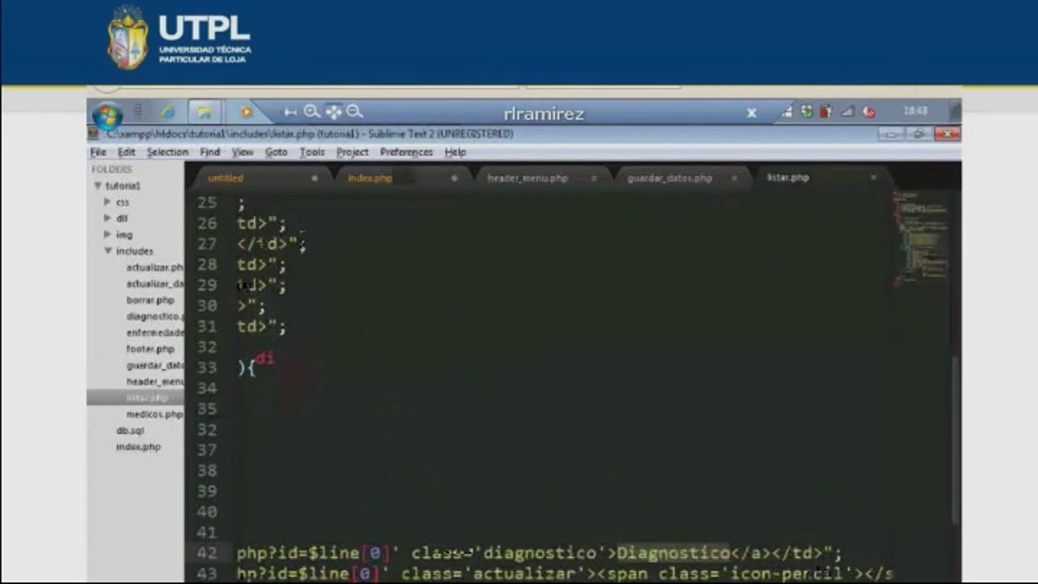
pyautogui.hscroll(-2, 568, 381)
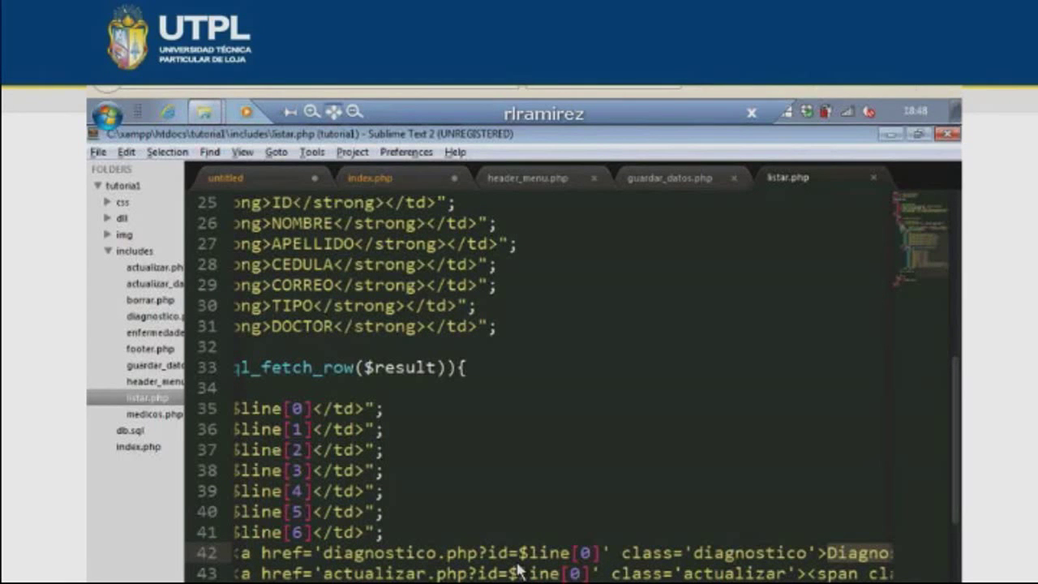
pyautogui.moveTo(519, 552); pyautogui.dragTo(580, 552)
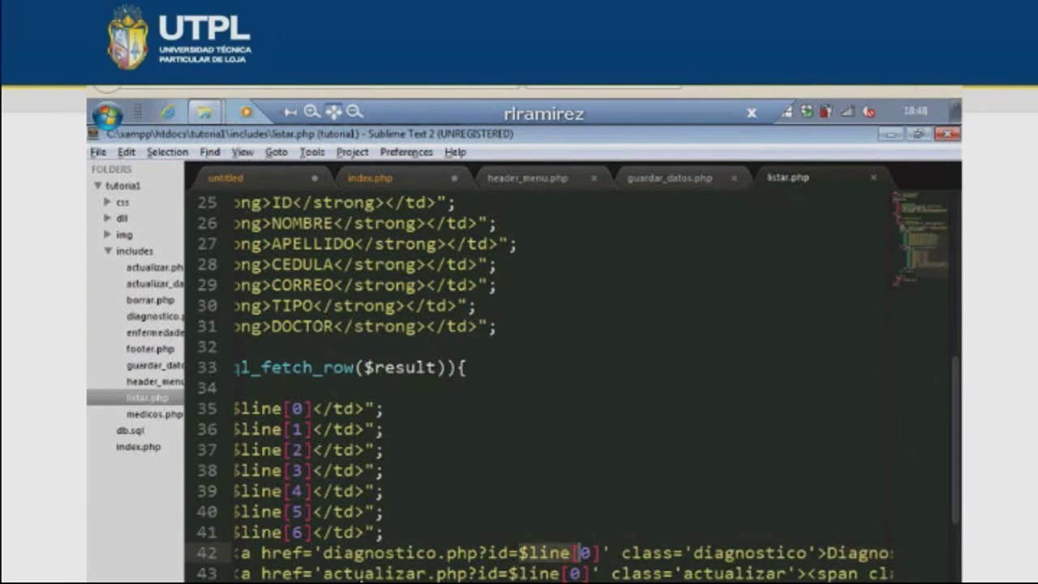
pyautogui.moveTo(323, 573); pyautogui.dragTo(467, 573)
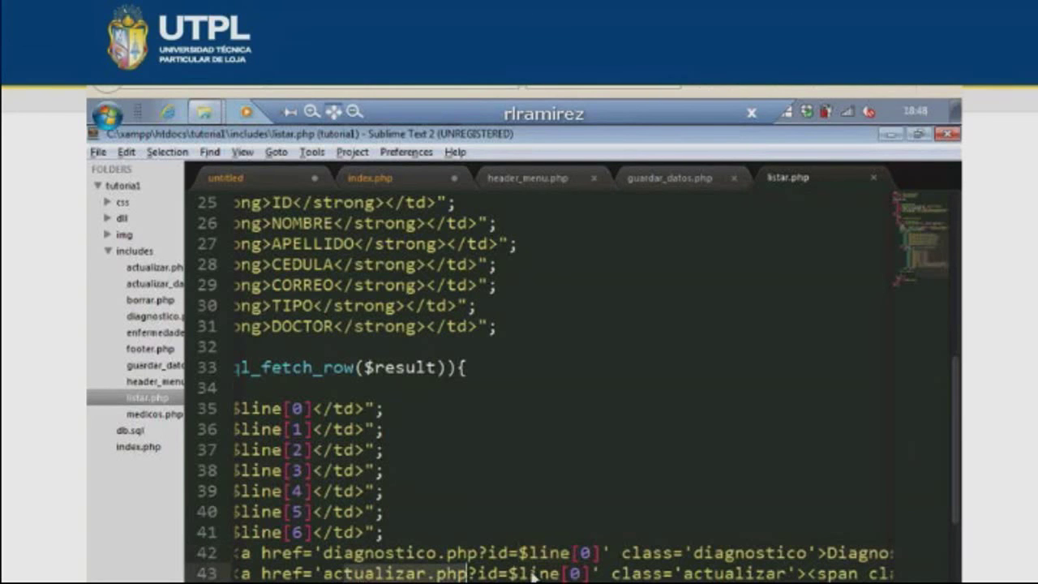
pyautogui.click(533, 574)
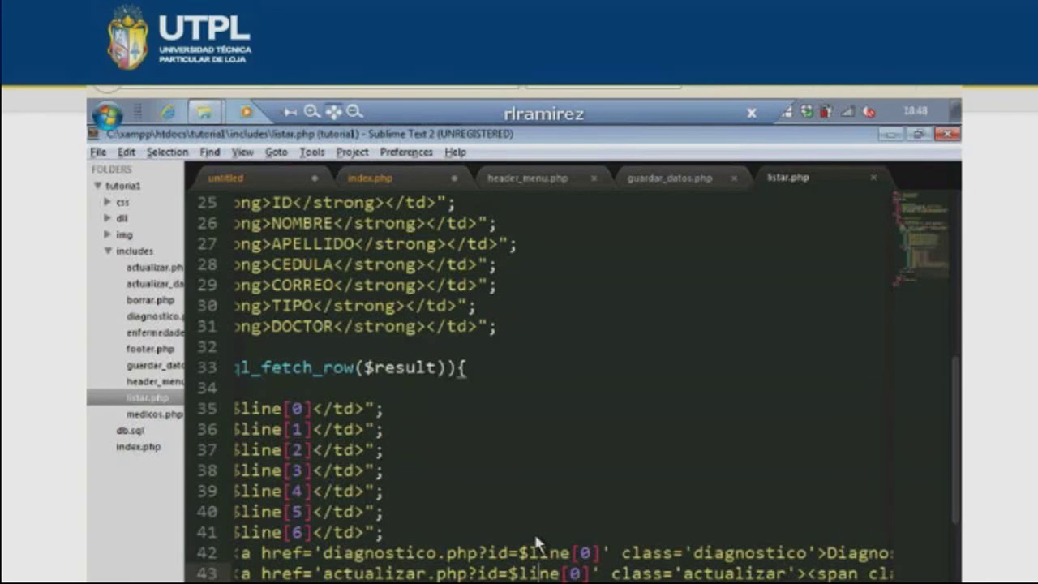
pyautogui.hscroll(-3, 535, 545)
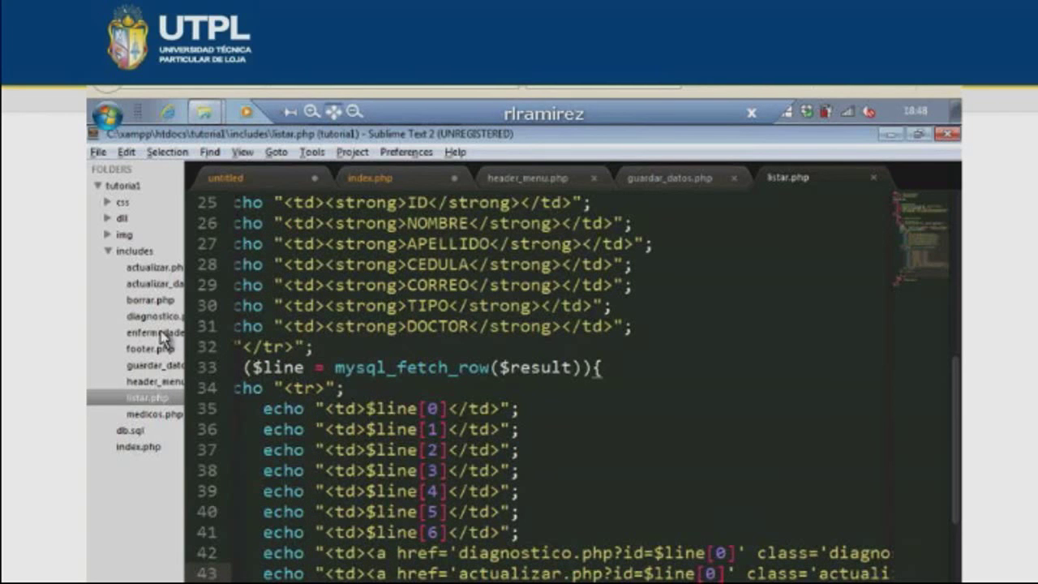
pyautogui.click(154, 315)
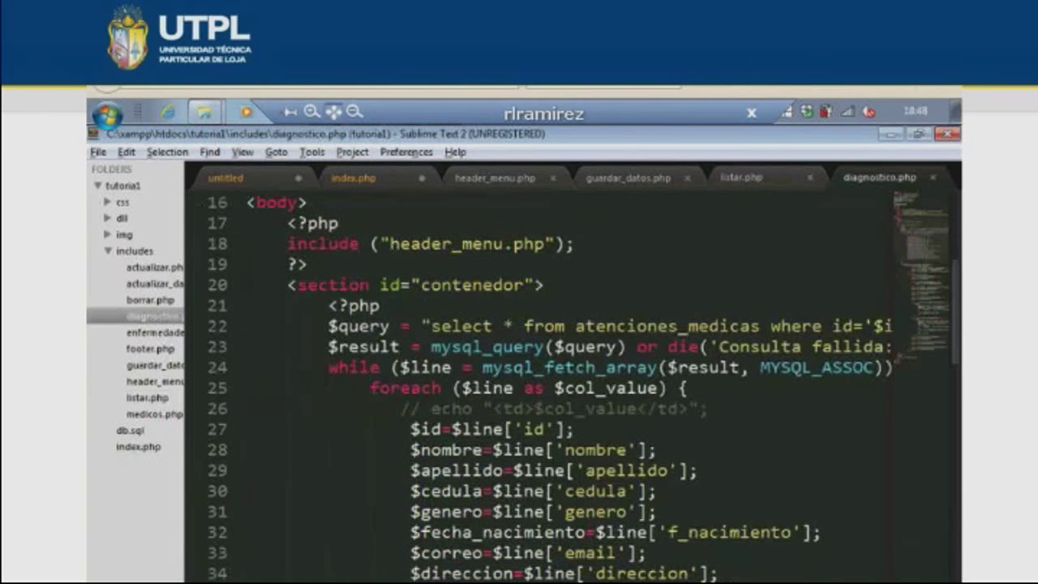
# - Indent lines 28-34 ($nombre to $direccion) to match $id, then view the page in Firefox
pyautogui.hscroll(3, 486, 335)
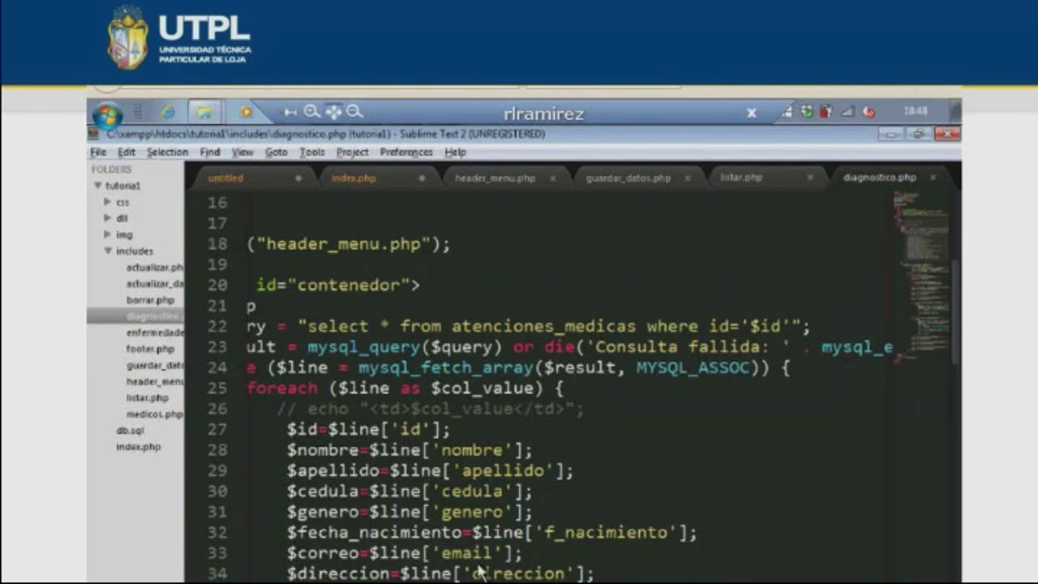
pyautogui.scroll(-3, 479, 572)
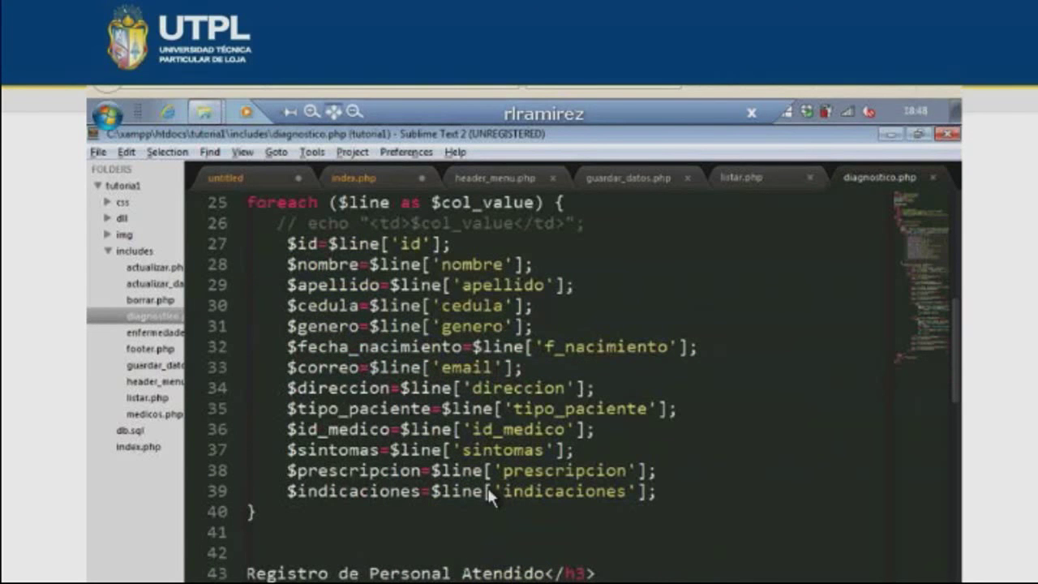
pyautogui.scroll(3, 490, 499)
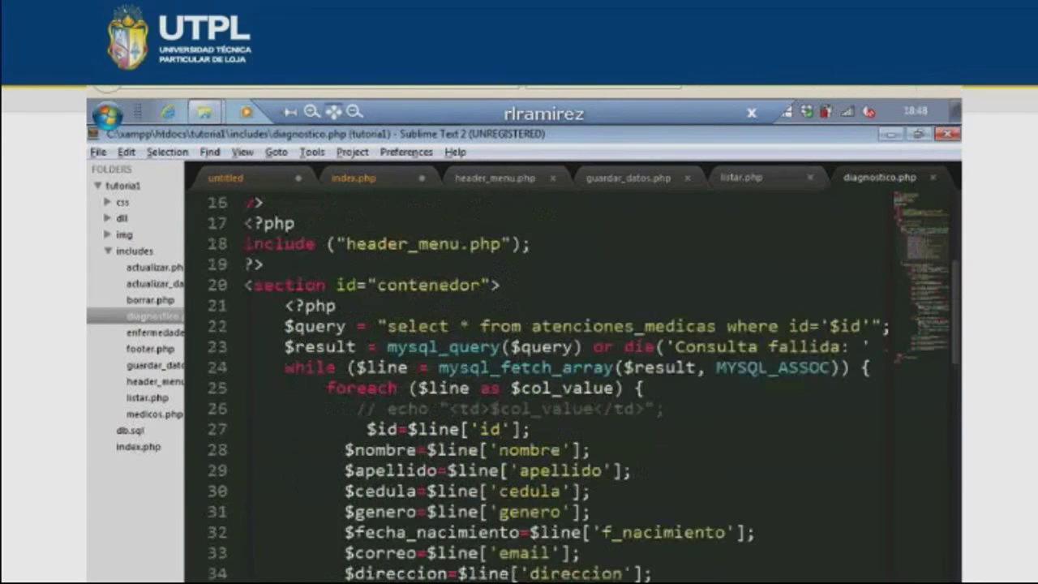
pyautogui.press('Tab')
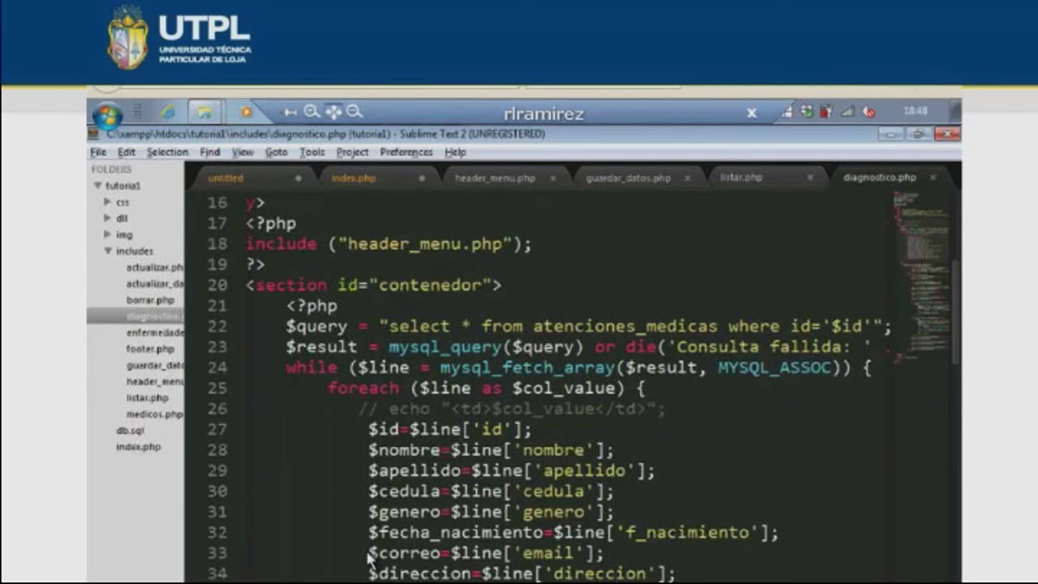
pyautogui.scroll(-2, 443, 479)
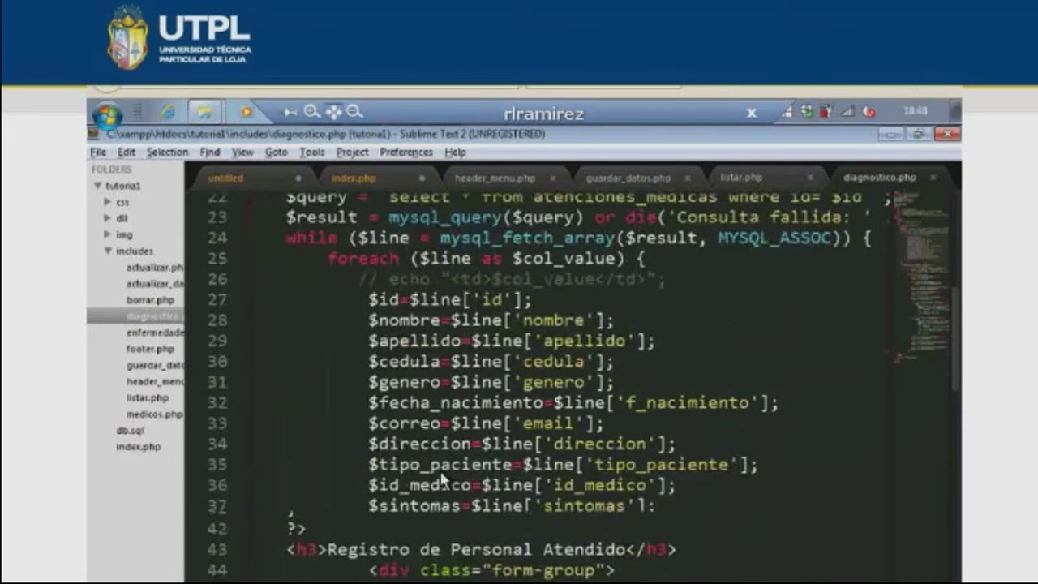
pyautogui.scroll(-15, 443, 479)
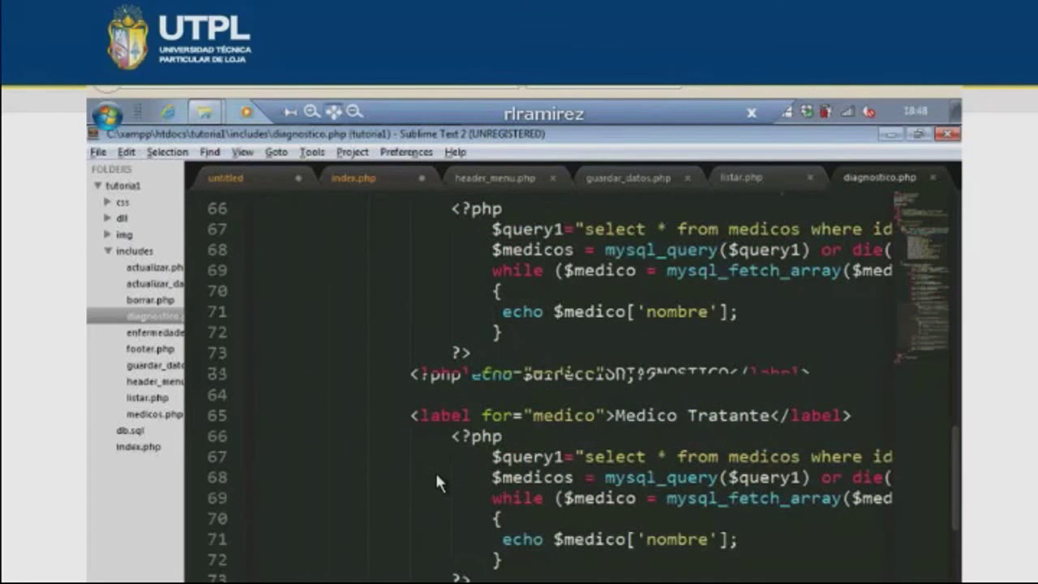
pyautogui.scroll(7, 436, 482)
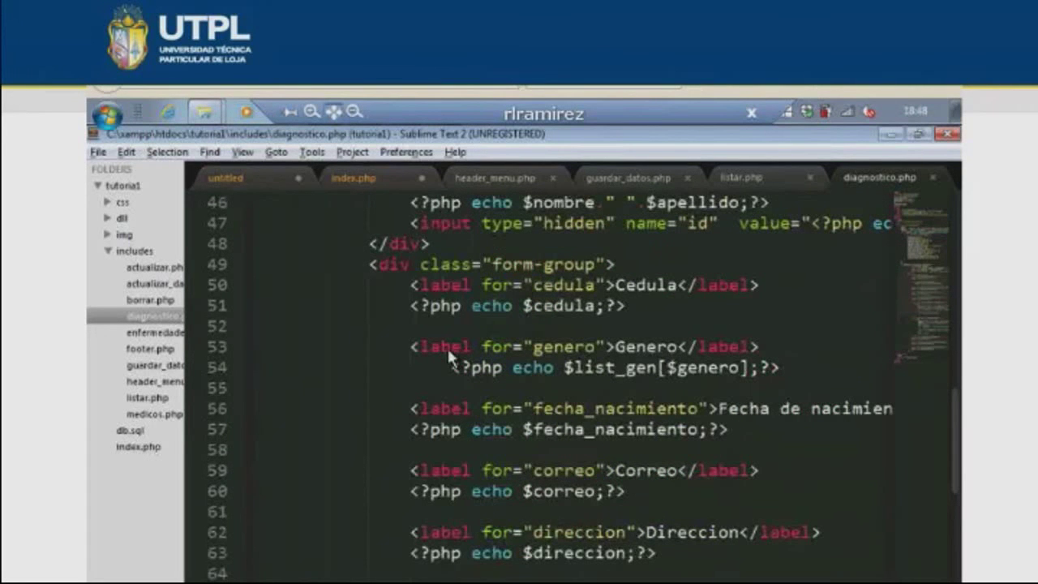
pyautogui.hotkey('alt', 'Tab')
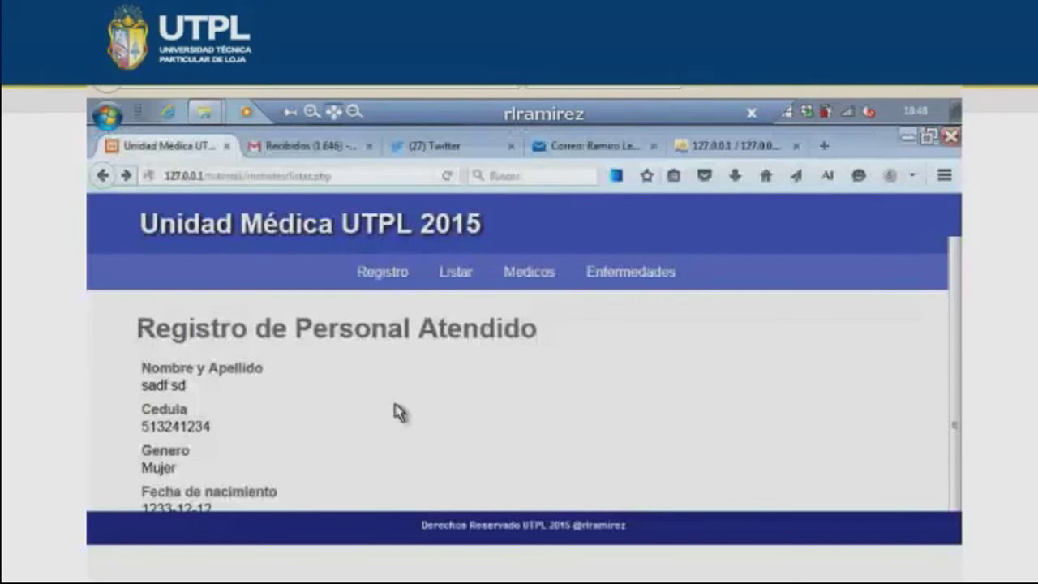
# - Check record 2's Registro de Personal Atendido page and select the patient name, then return to diagnostico.php
pyautogui.moveTo(186, 368); pyautogui.dragTo(217, 369)
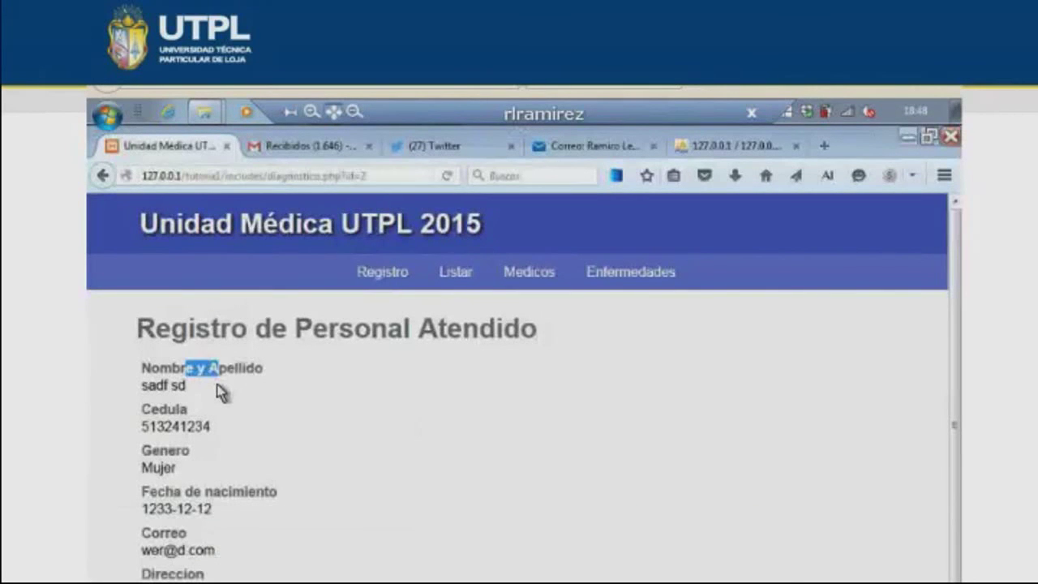
pyautogui.tripleClick(220, 392)
pyautogui.hotkey('alt', 'Tab')
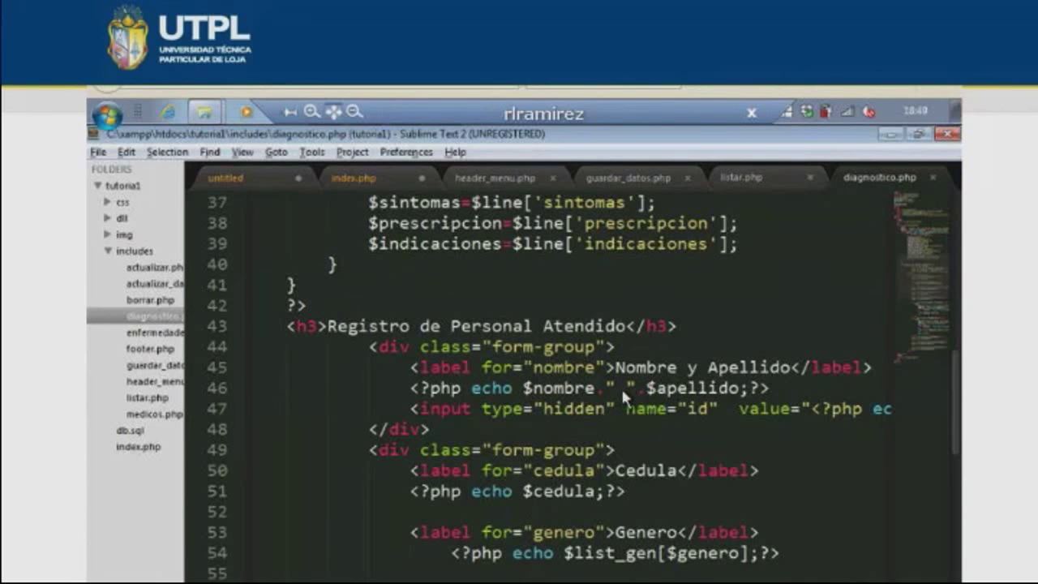
# - Review the diagnostico.php code from the $apellido line down to the $id_medico doctor lookup
pyautogui.click(678, 389)
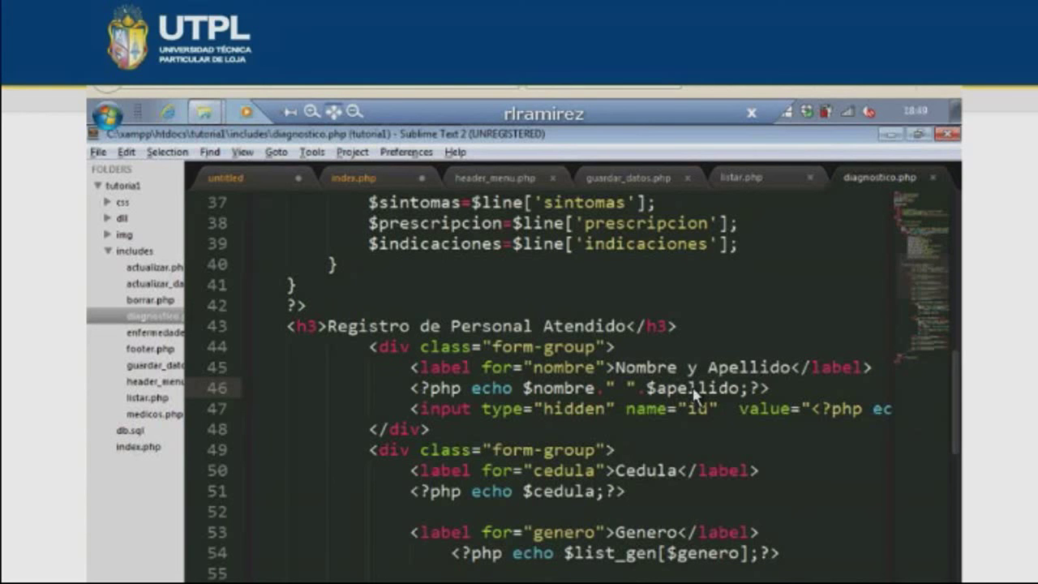
pyautogui.scroll(-1, 604, 478)
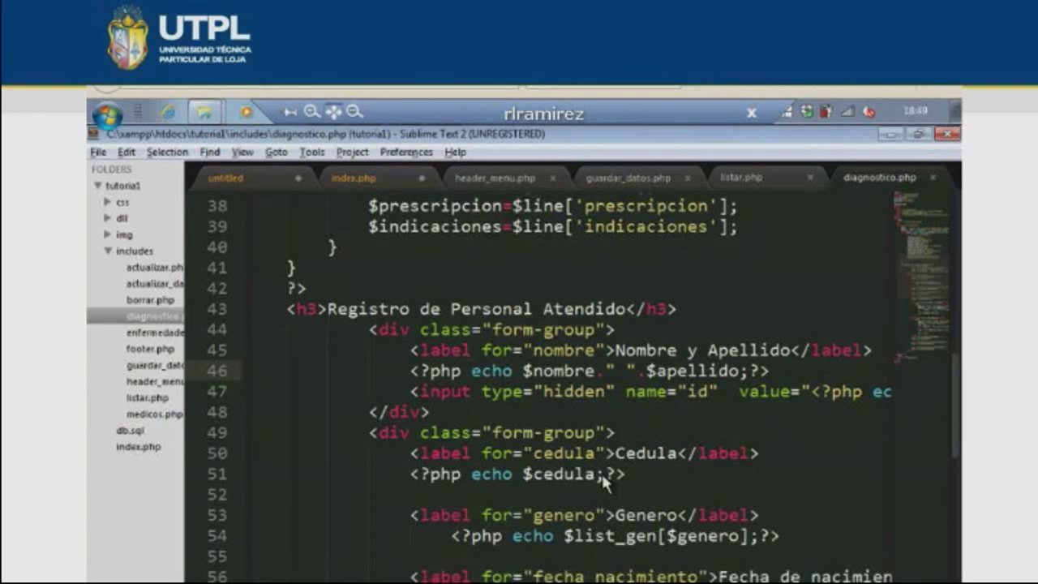
pyautogui.scroll(-4, 596, 551)
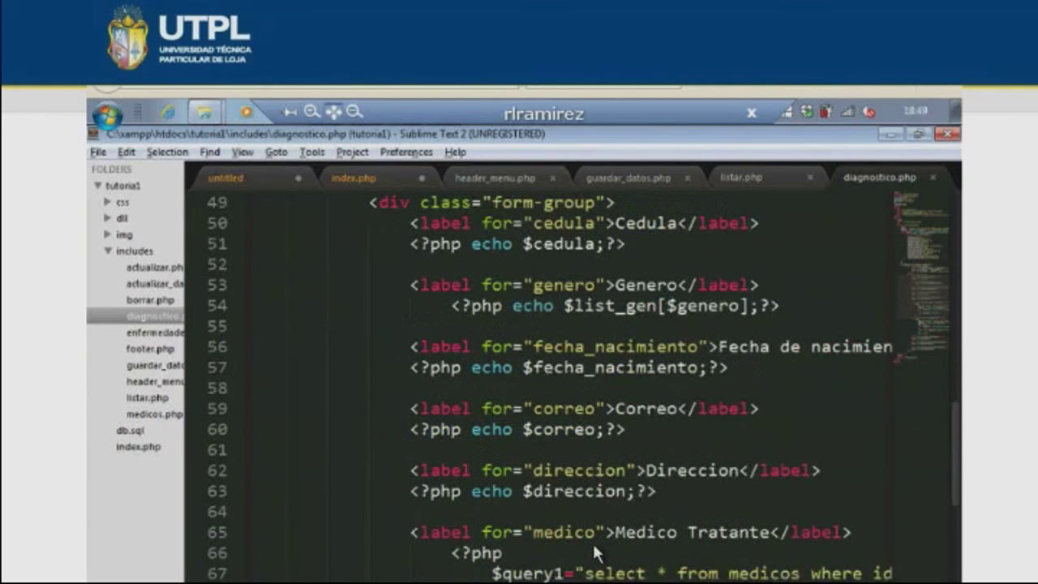
pyautogui.scroll(-2, 596, 551)
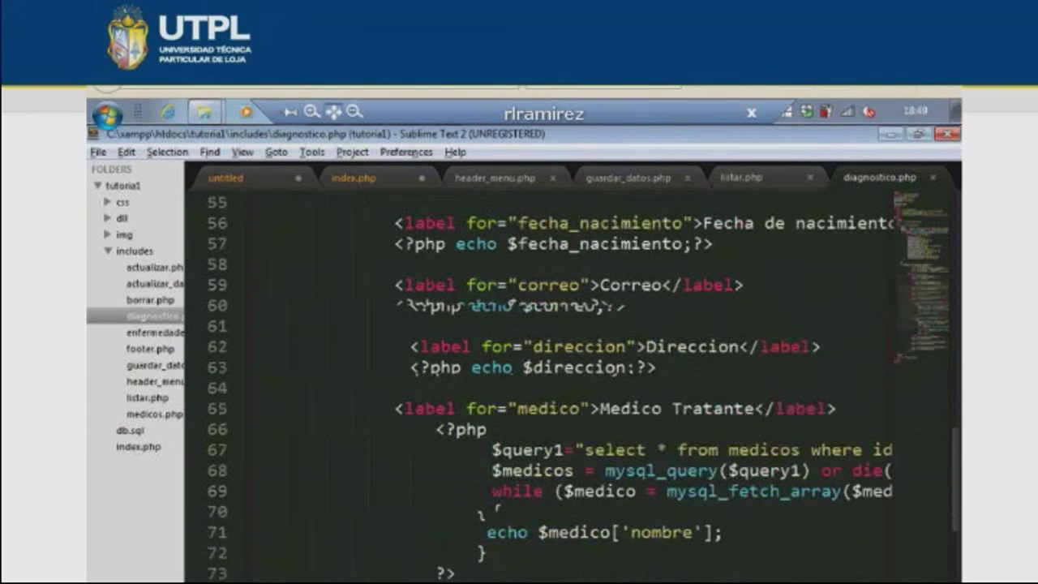
pyautogui.hscroll(3, 497, 550)
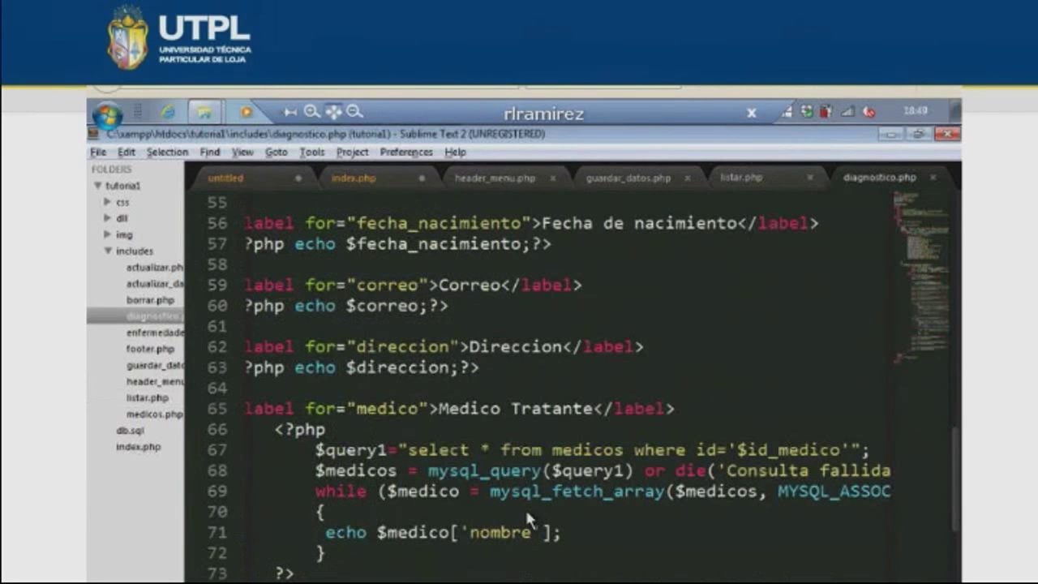
pyautogui.scroll(10, 527, 519)
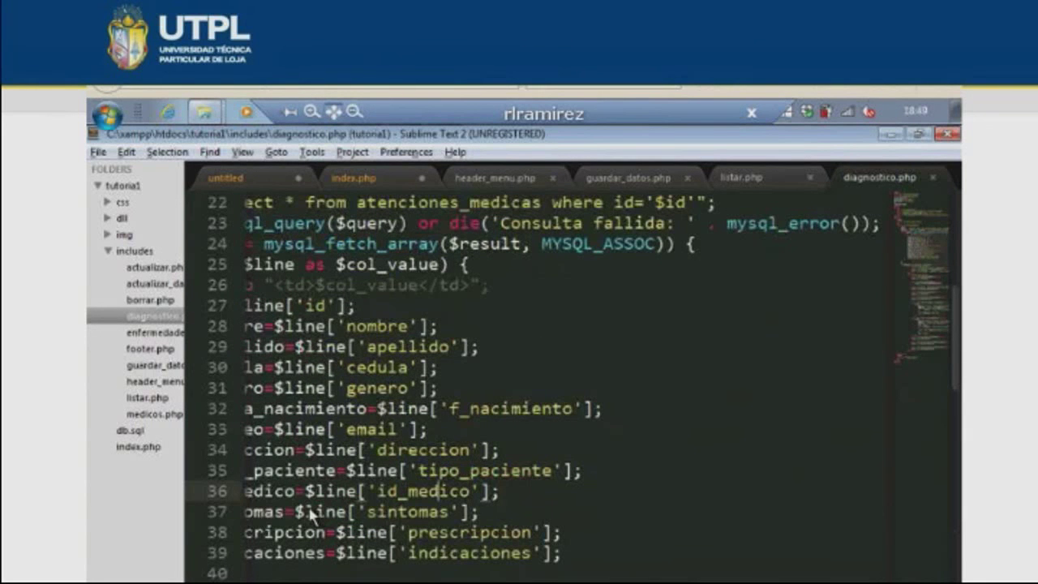
pyautogui.press('Home')
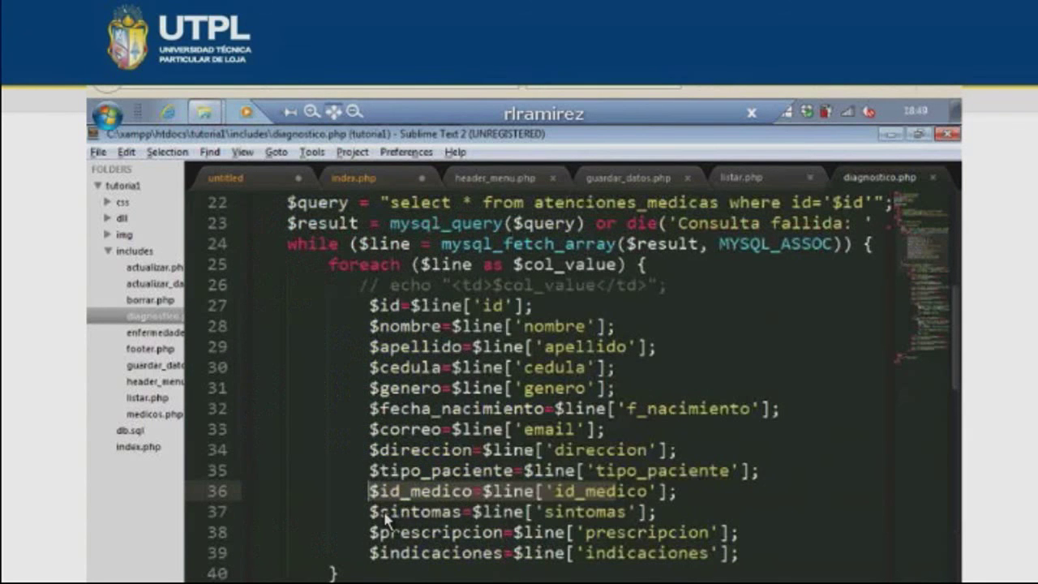
pyautogui.scroll(-5, 421, 521)
pyautogui.scroll(-3, 458, 521)
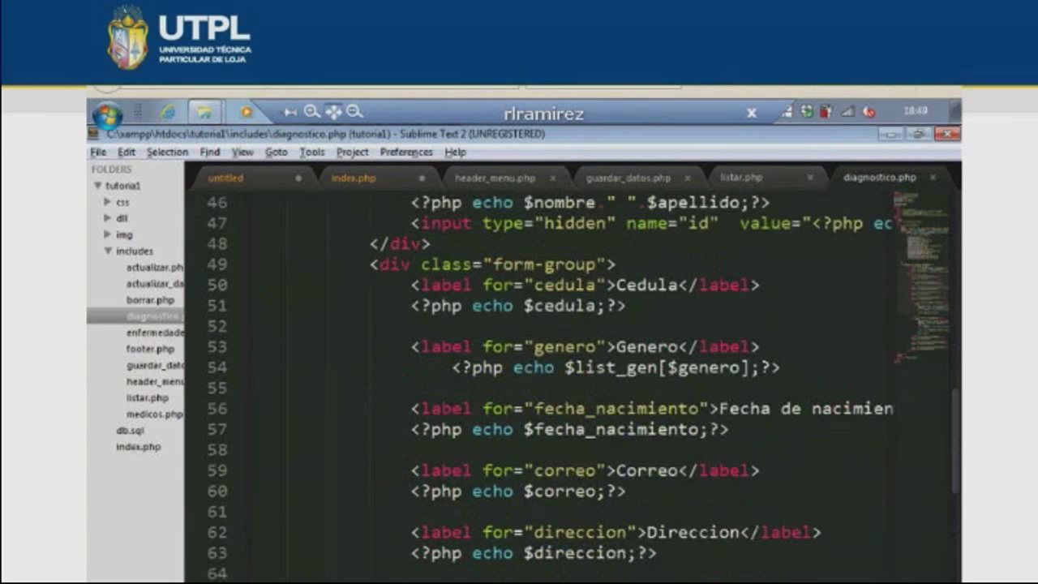
pyautogui.scroll(-4, 466, 409)
pyautogui.hscroll(3, 466, 410)
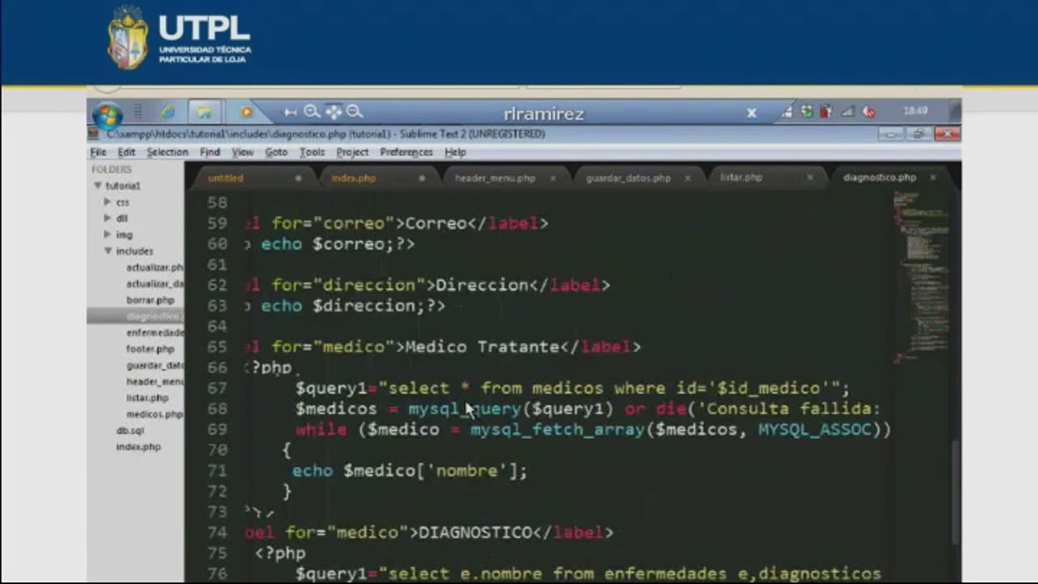
pyautogui.hscroll(1, 686, 404)
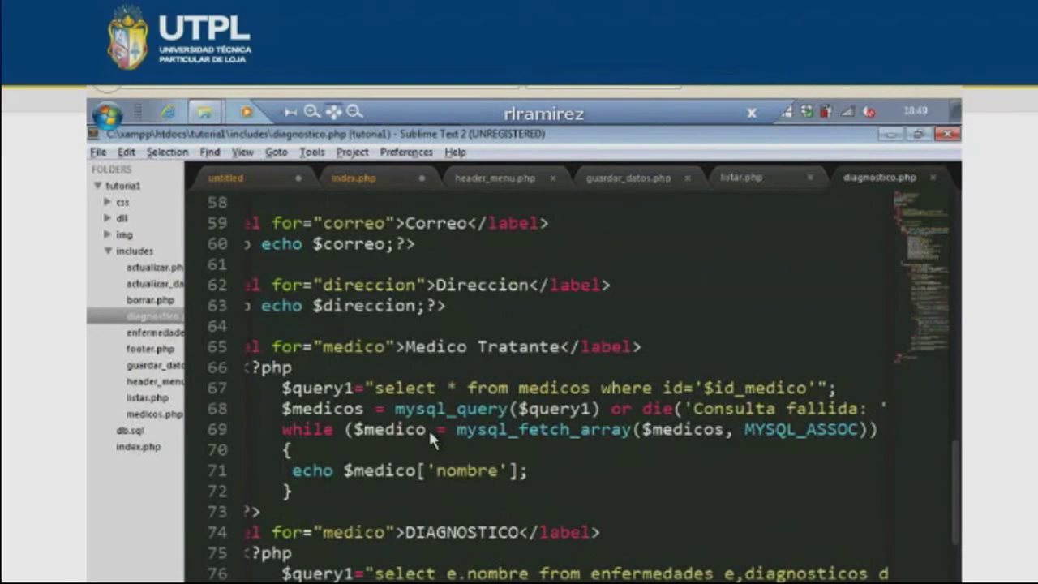
# - Mark the Medico Tratante name line, scan the DIAGNOSTICO block, and view the record in Firefox
pyautogui.click(431, 470)
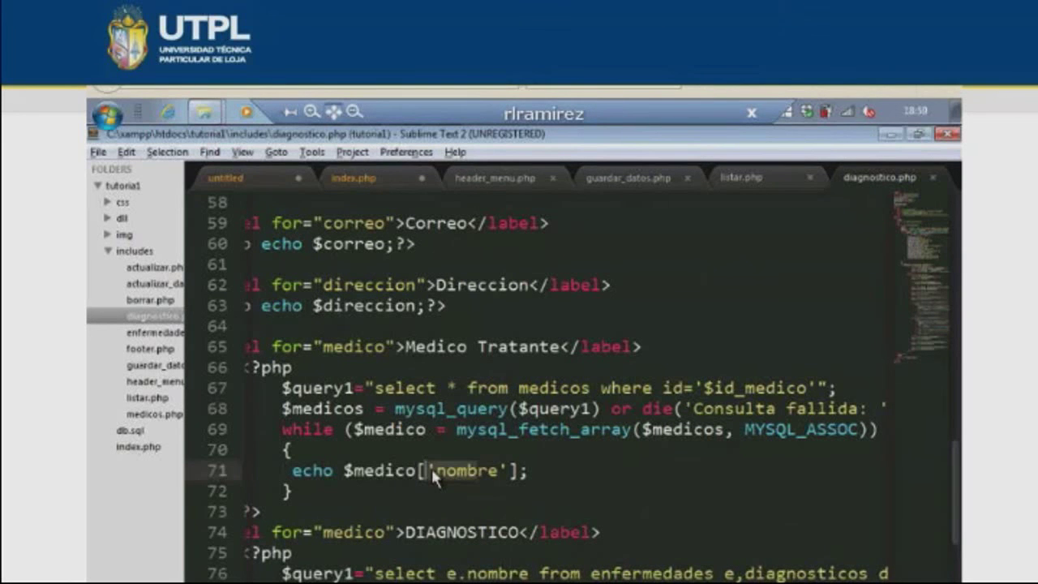
pyautogui.scroll(-1, 431, 468)
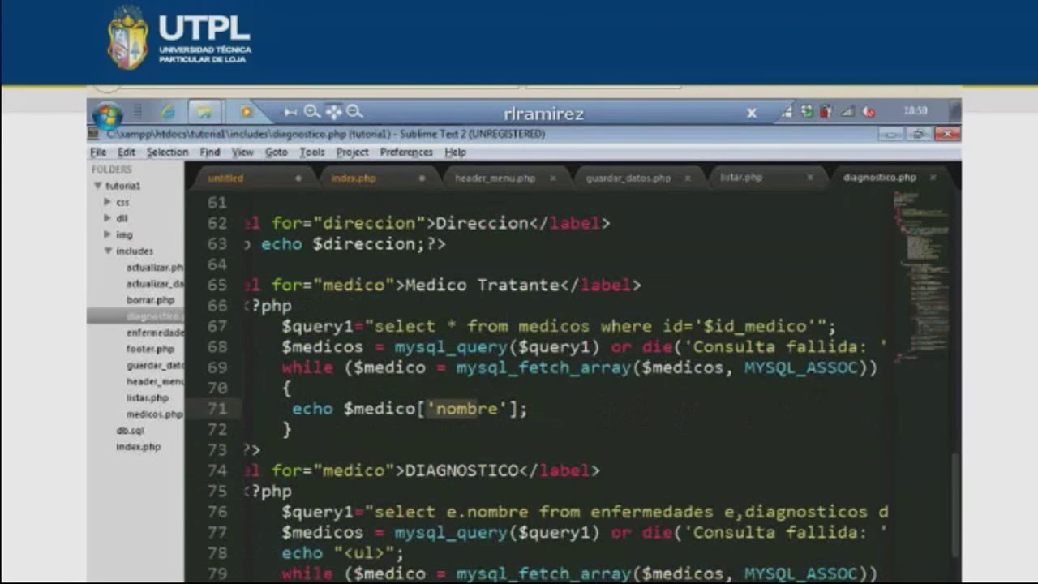
pyautogui.scroll(-1, 550, 454)
pyautogui.hscroll(5, 550, 454)
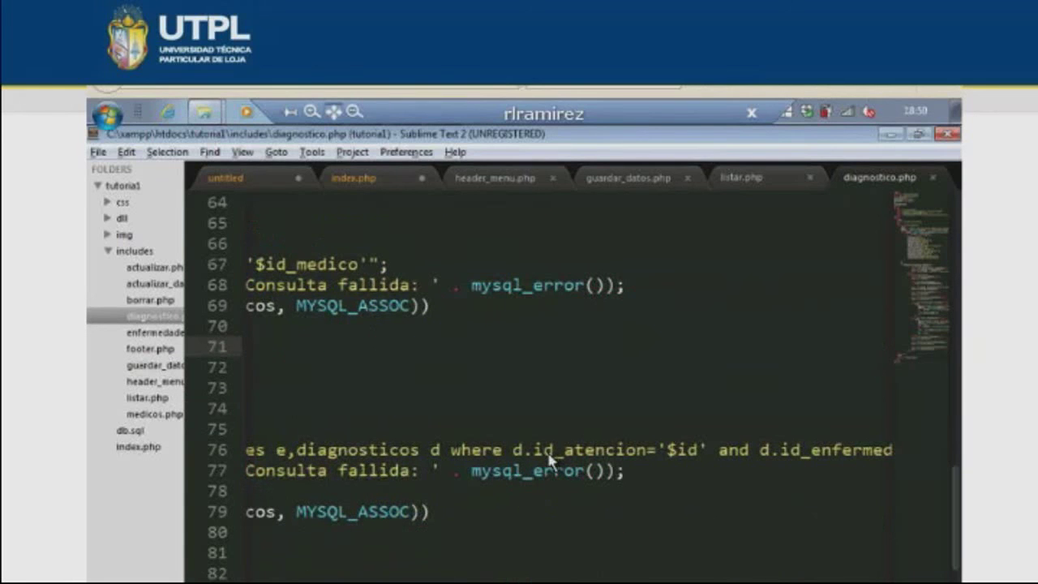
pyautogui.hscroll(1, 549, 459)
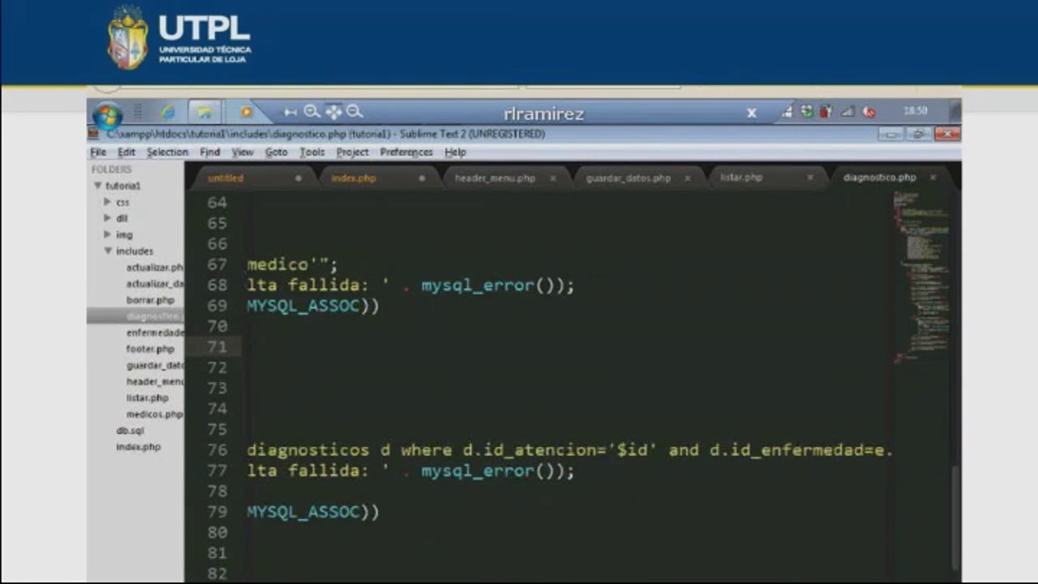
pyautogui.hscroll(-2, 549, 459)
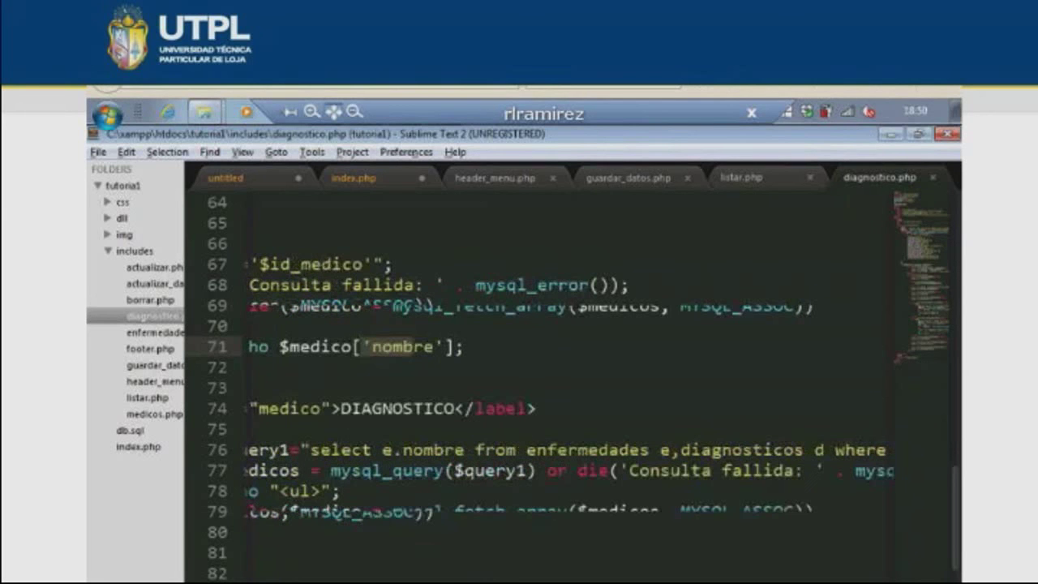
pyautogui.hscroll(-3, 567, 525)
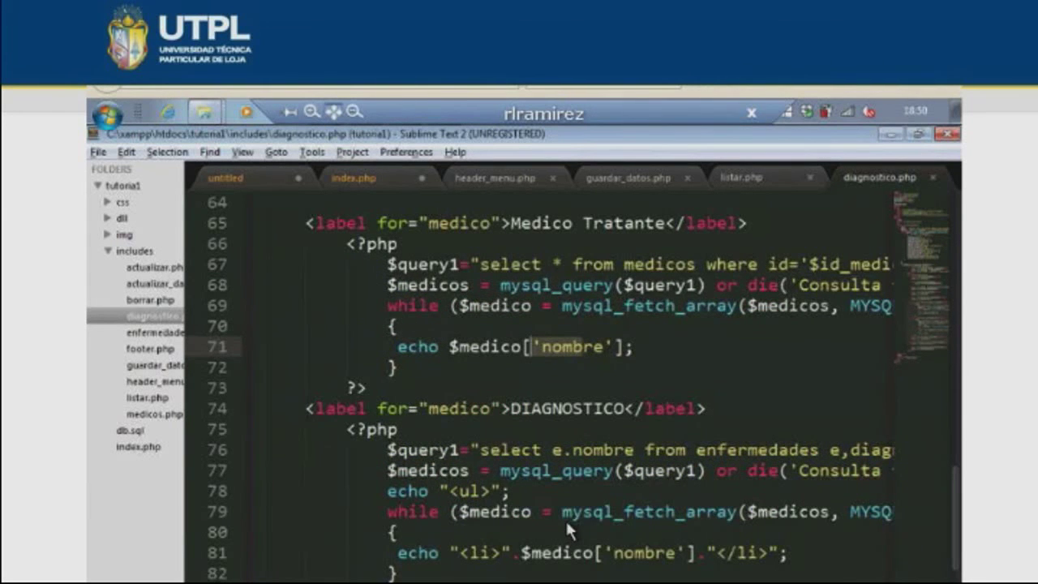
pyautogui.hotkey('alt', 'Tab')
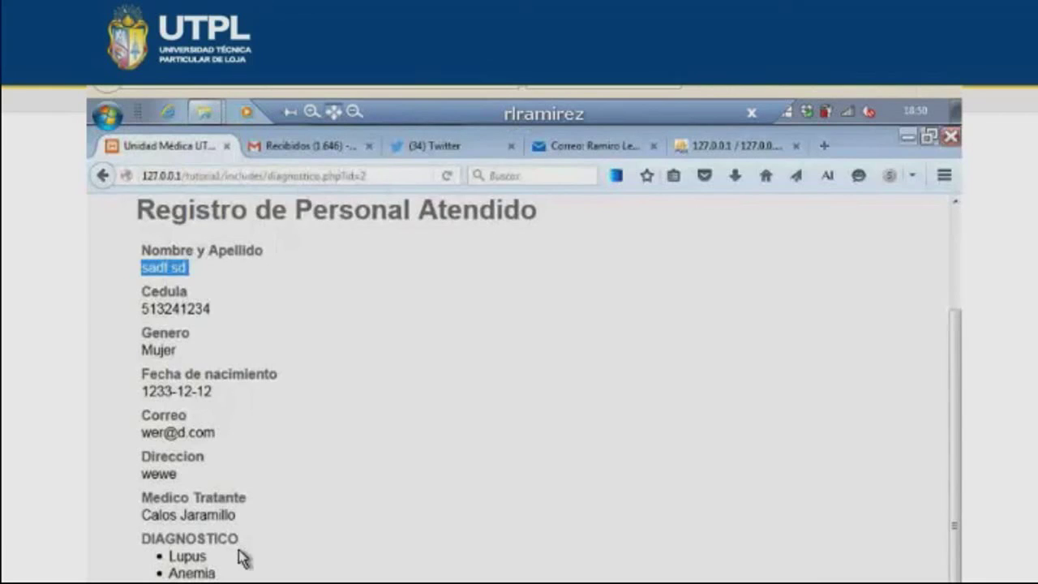
# - Switch from the visit record page back to diagnostico.php in Sublime Text
pyautogui.hotkey('alt', 'Tab')
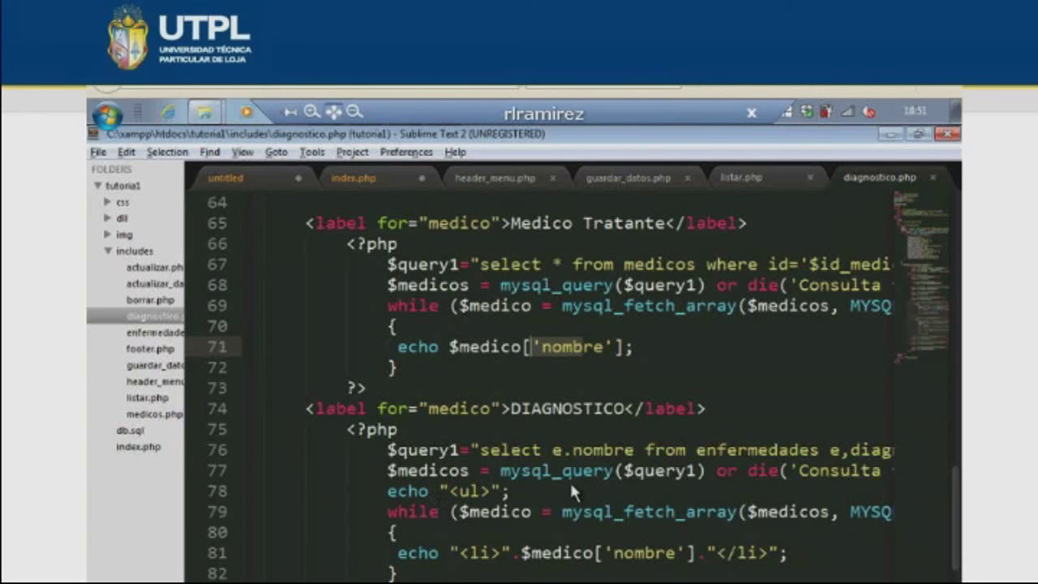
# - Scroll diagnostico.php to the diagnosis list and remaining fields at lines 76–94
pyautogui.scroll(-4, 570, 481)
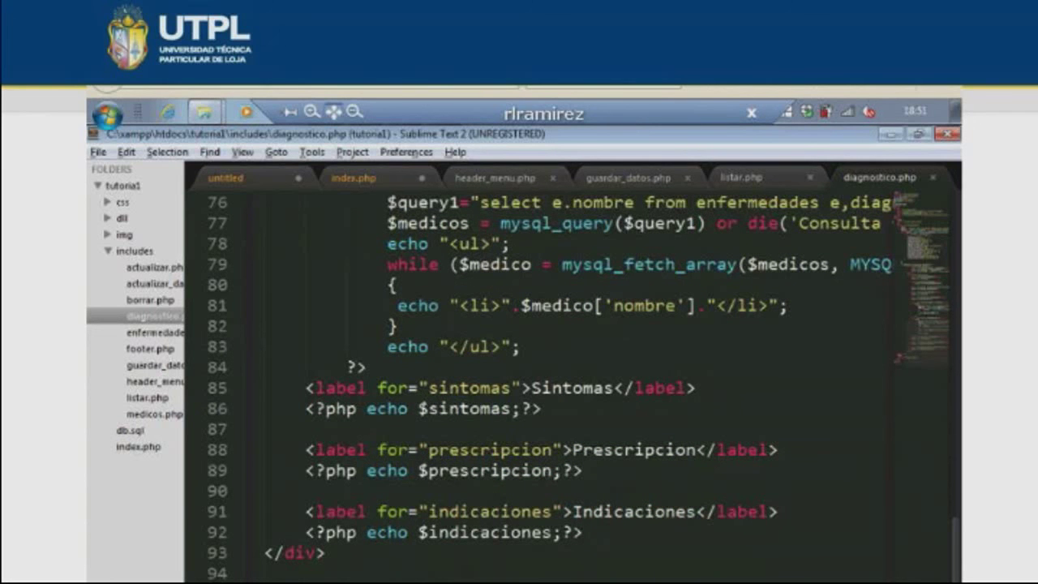
pyautogui.hscroll(-3, 492, 261)
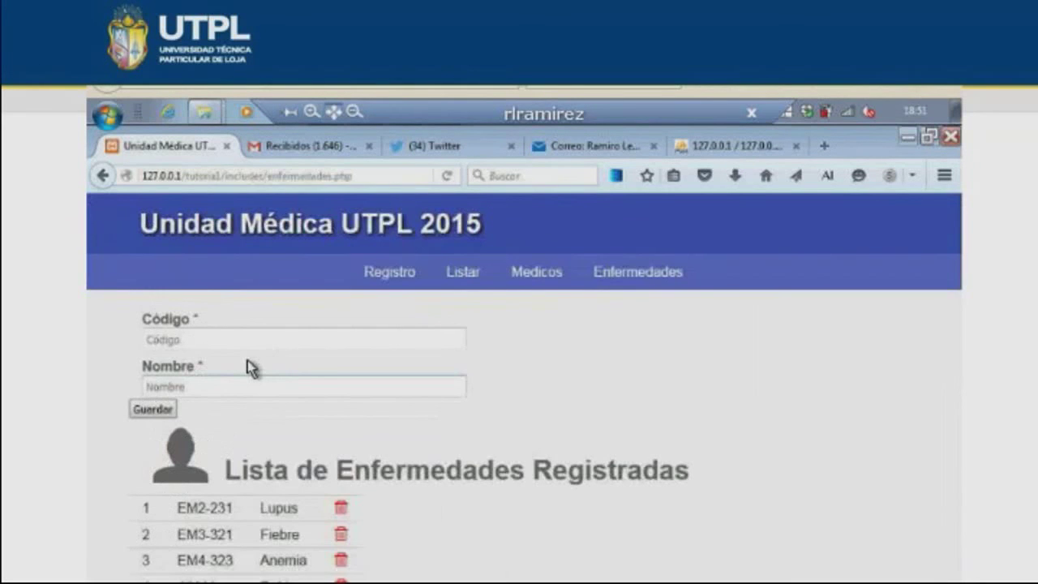
# - Register a new disease with Código 000666 and Nombre SICA
pyautogui.press('Return')
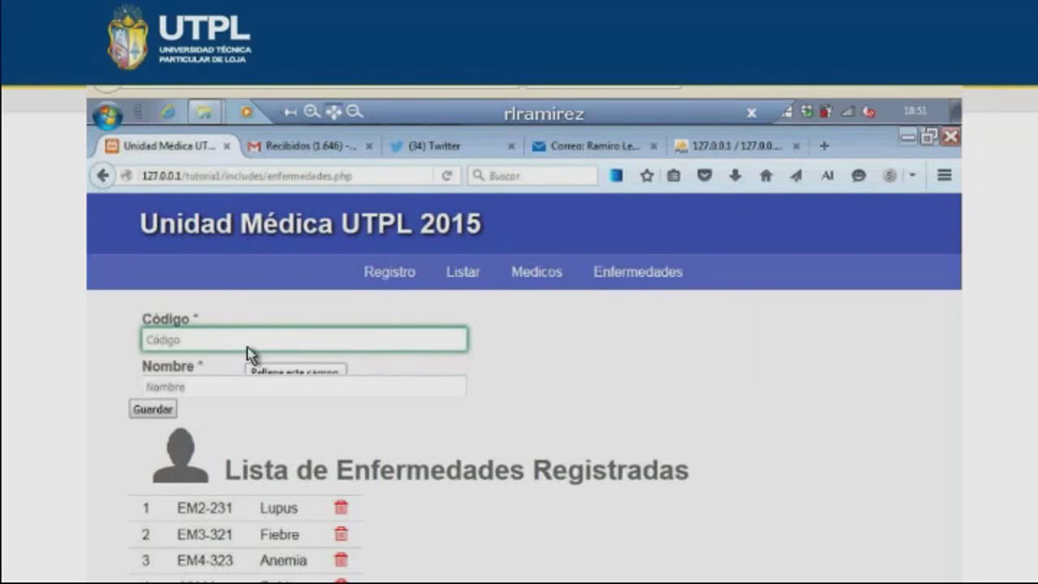
pyautogui.write('000666')
pyautogui.press('Tab')
pyautogui.write('SICA')
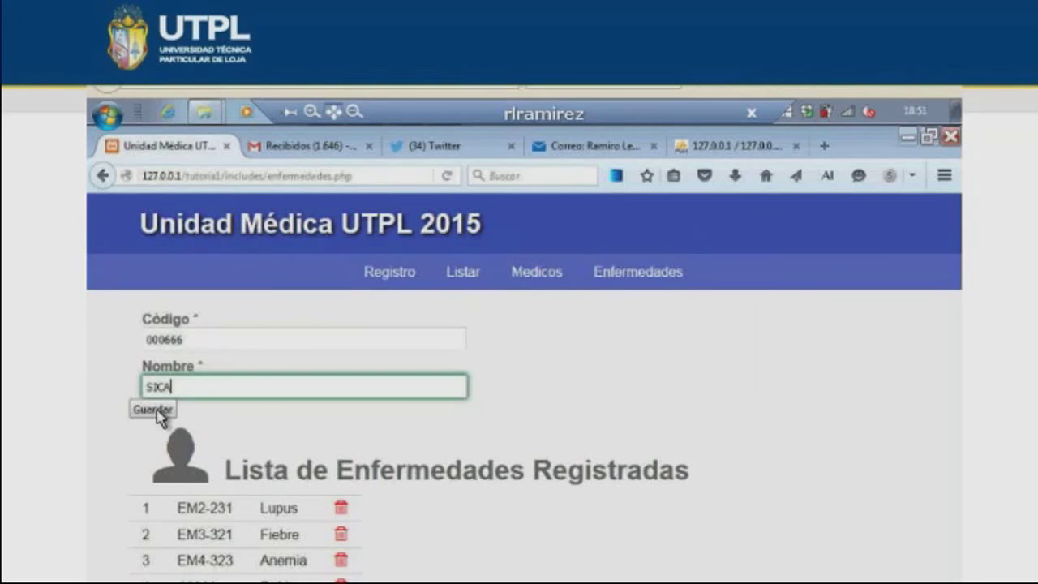
pyautogui.click(157, 410)
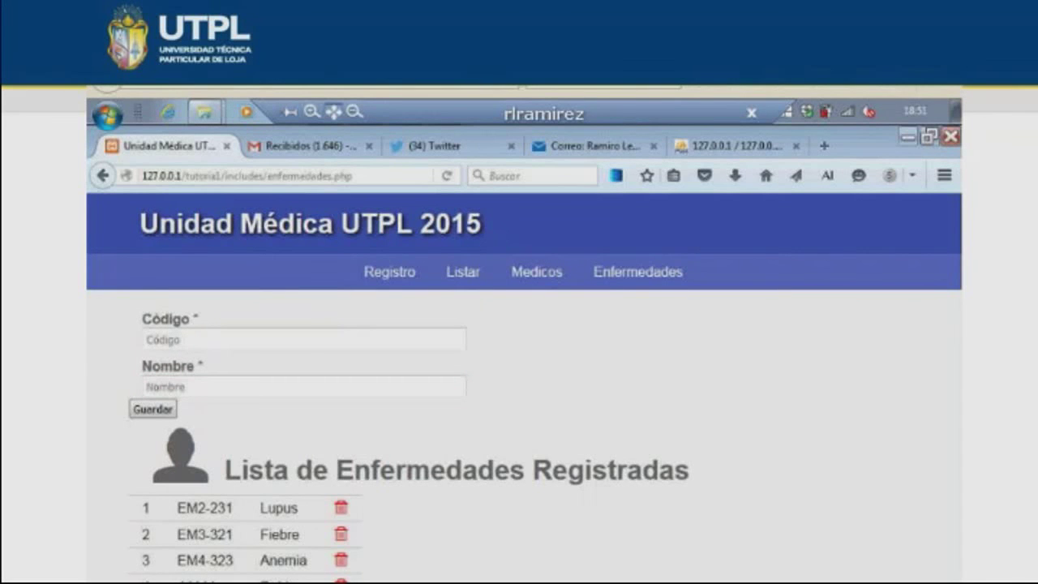
# - Select SICA in the index.php form's Enfermedades list, then return to the editor
pyautogui.click(275, 381)
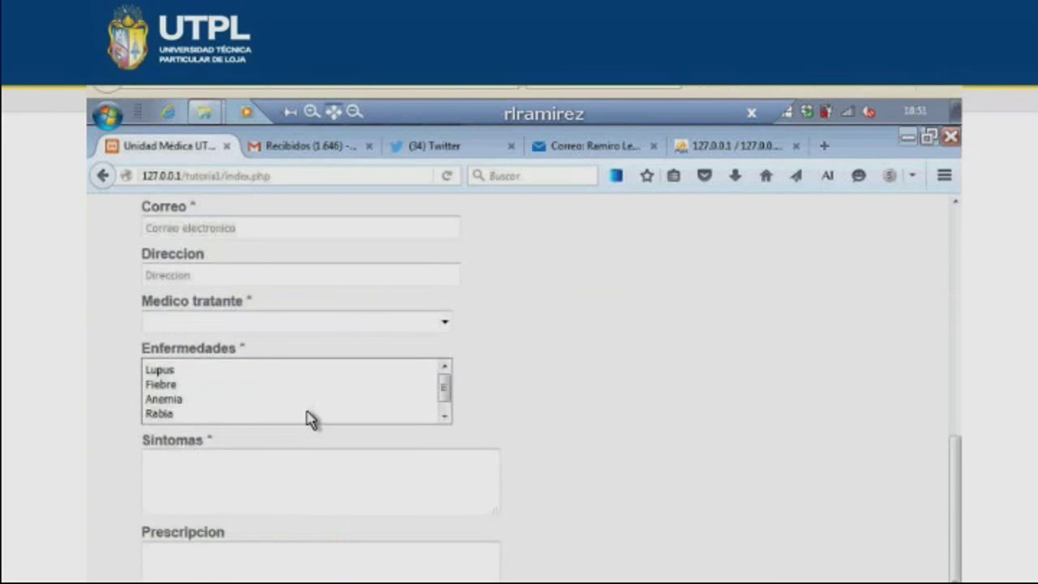
pyautogui.scroll(-1, 244, 420)
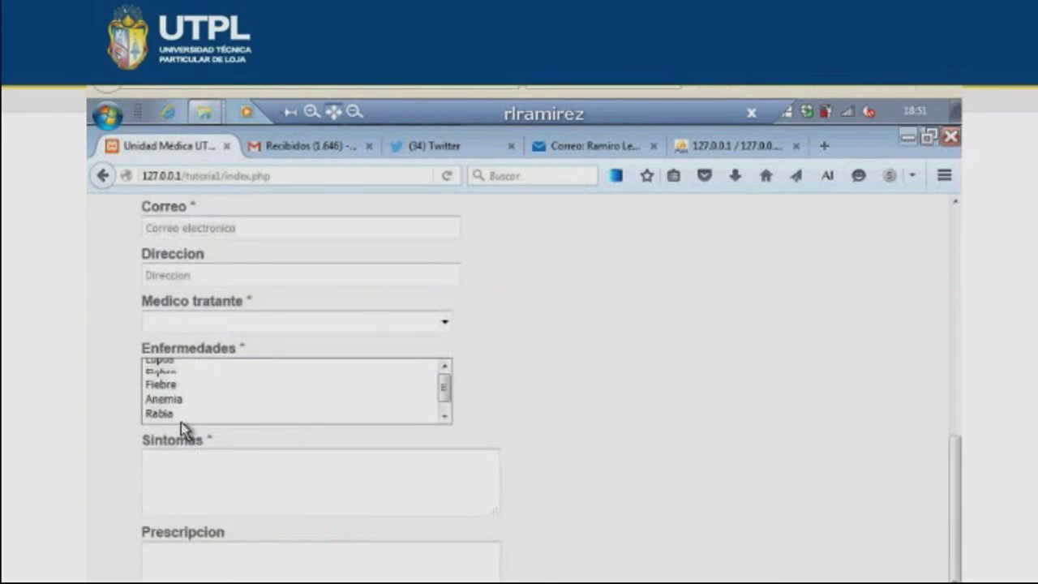
pyautogui.scroll(-1, 183, 418)
pyautogui.click(186, 417)
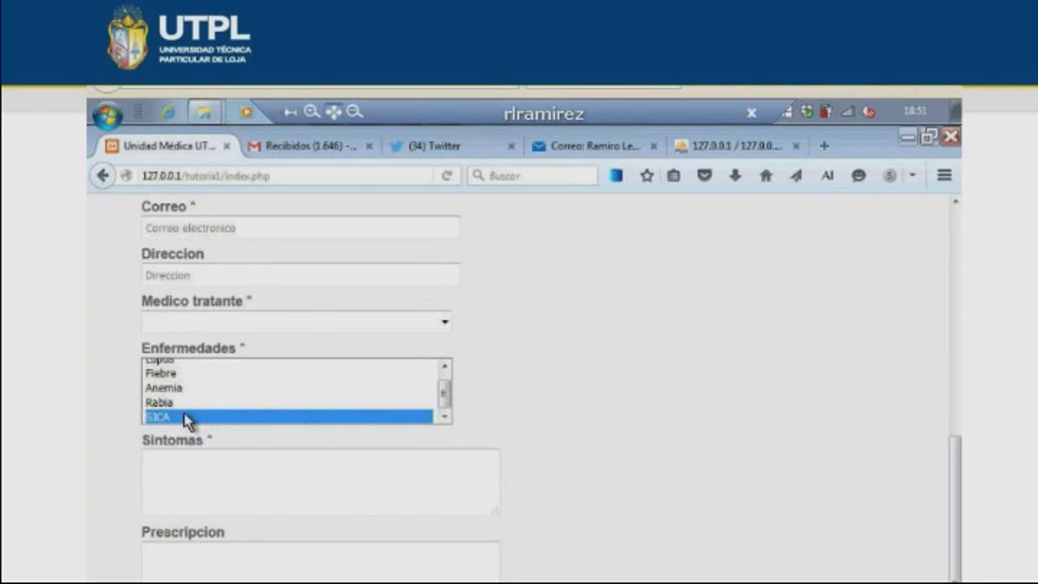
pyautogui.hotkey('alt', 'Tab')
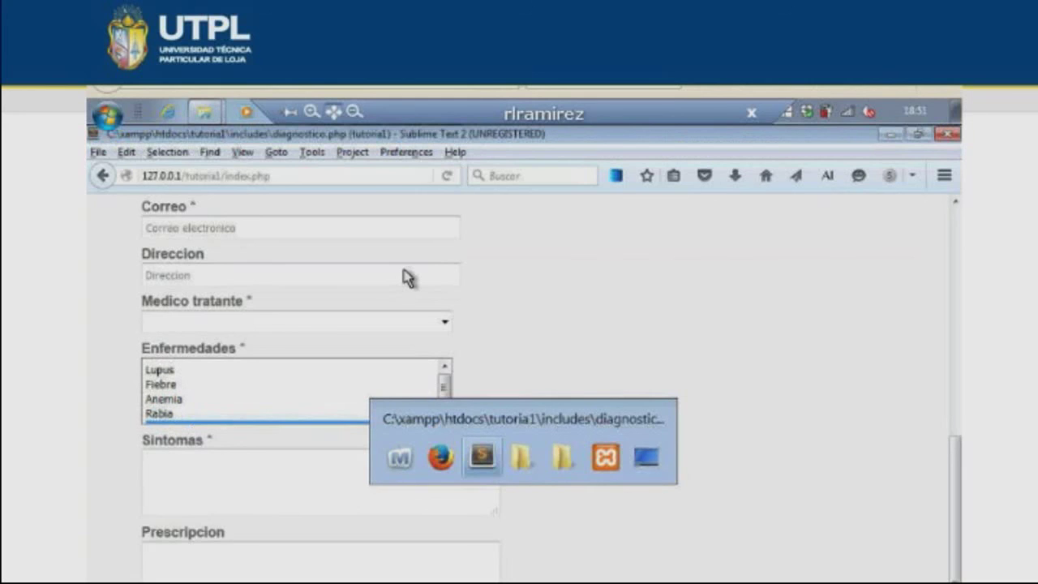
pyautogui.press('Escape')
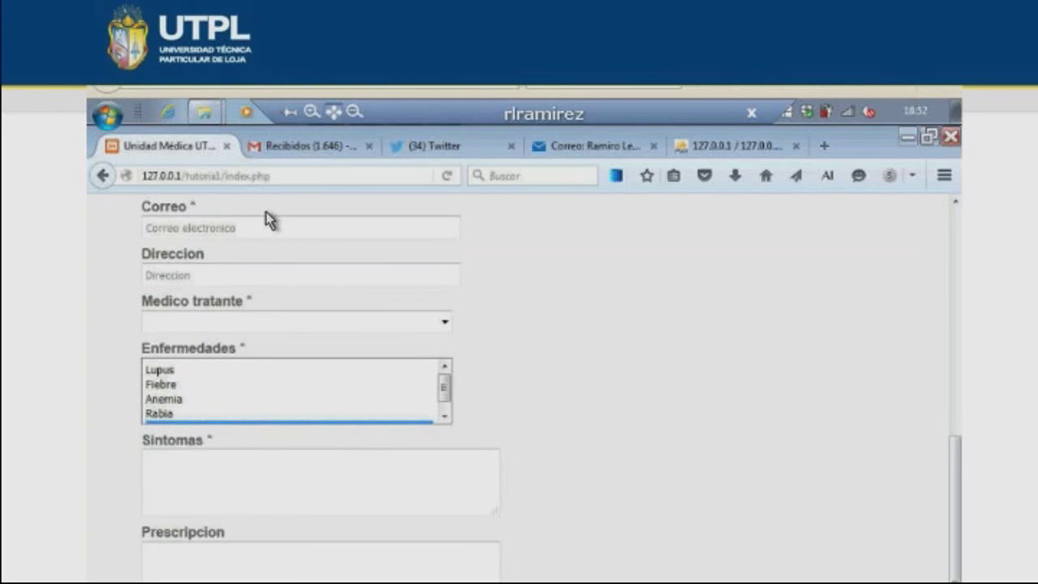
pyautogui.scroll(5, 199, 439)
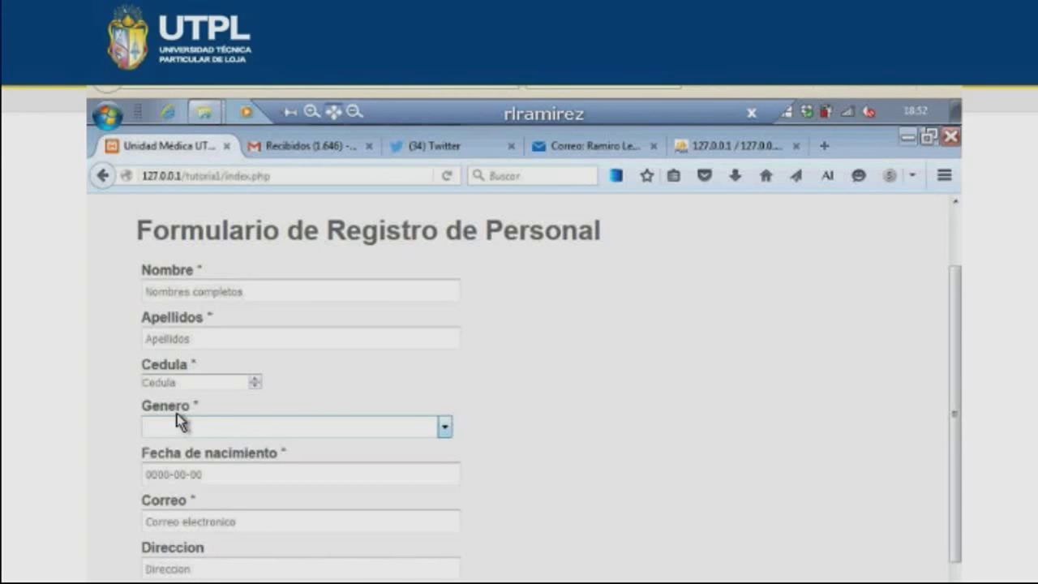
pyautogui.hotkey('alt', 'Tab')
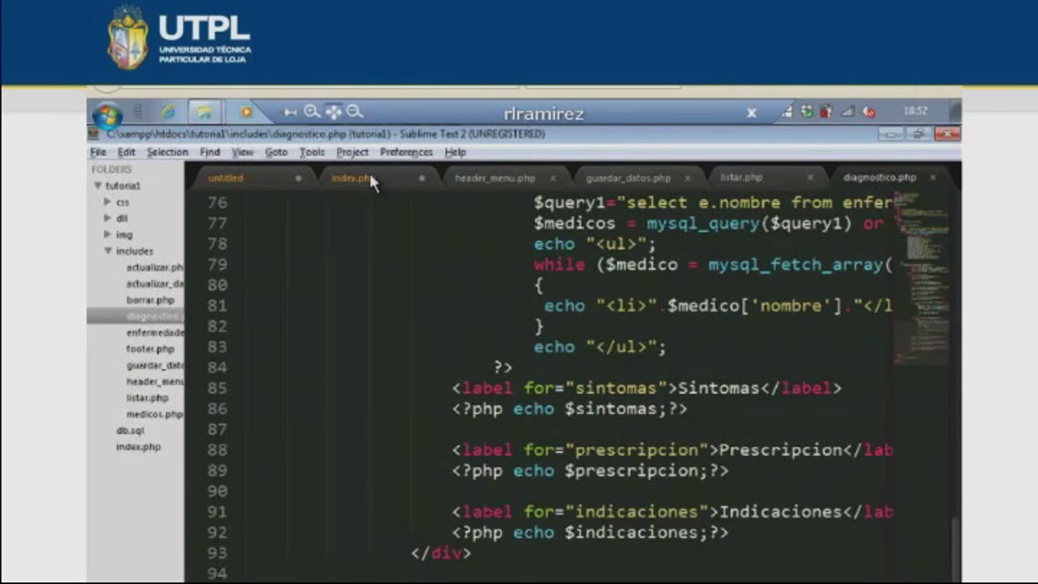
# - Open index.php and compare its doctor and disease select blocks with the browser form
pyautogui.click(369, 180)
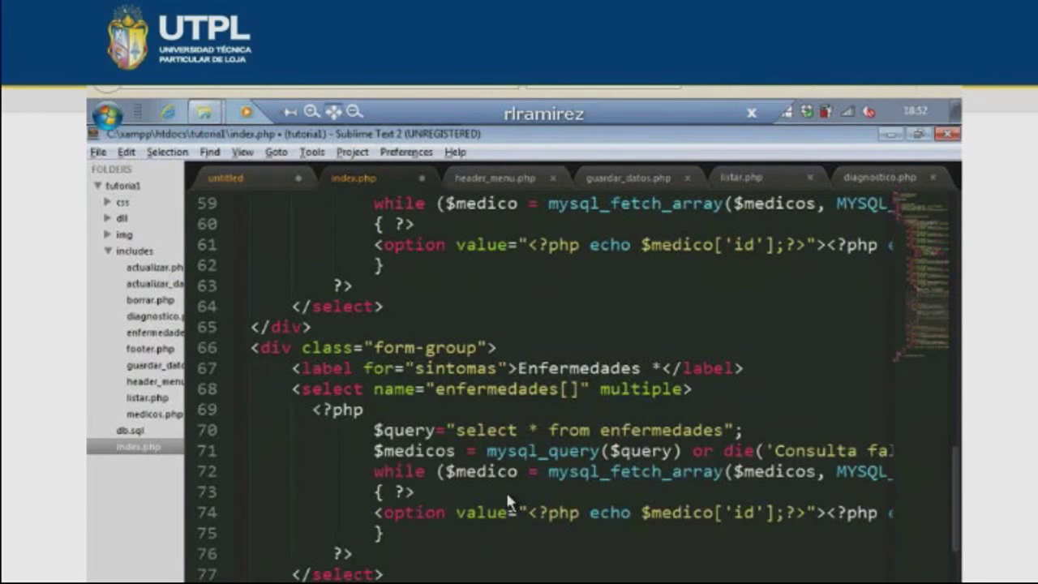
pyautogui.hotkey('alt', 'Tab')
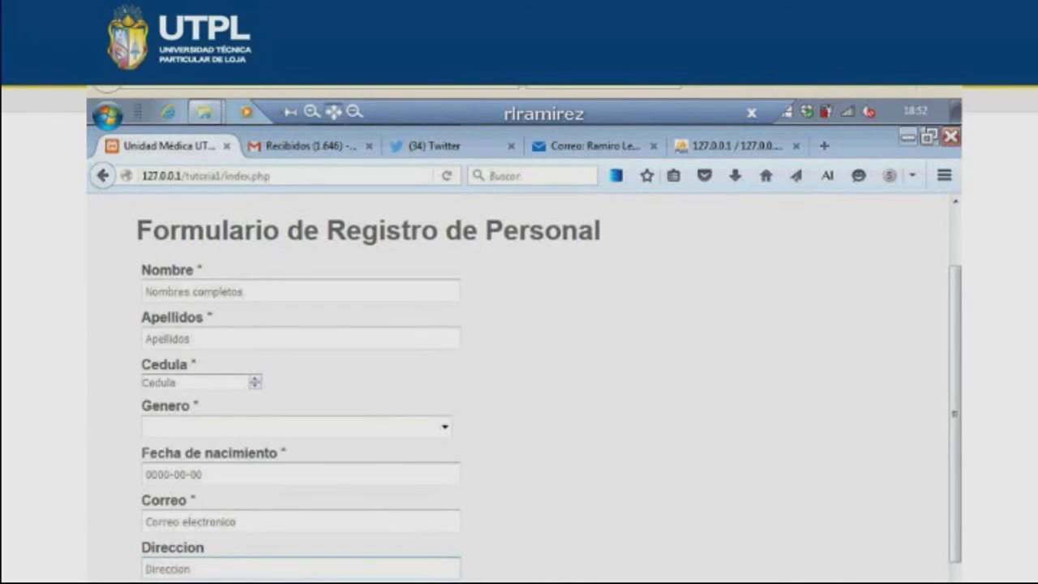
pyautogui.hotkey('alt', 'Tab')
pyautogui.scroll(-1, 446, 379)
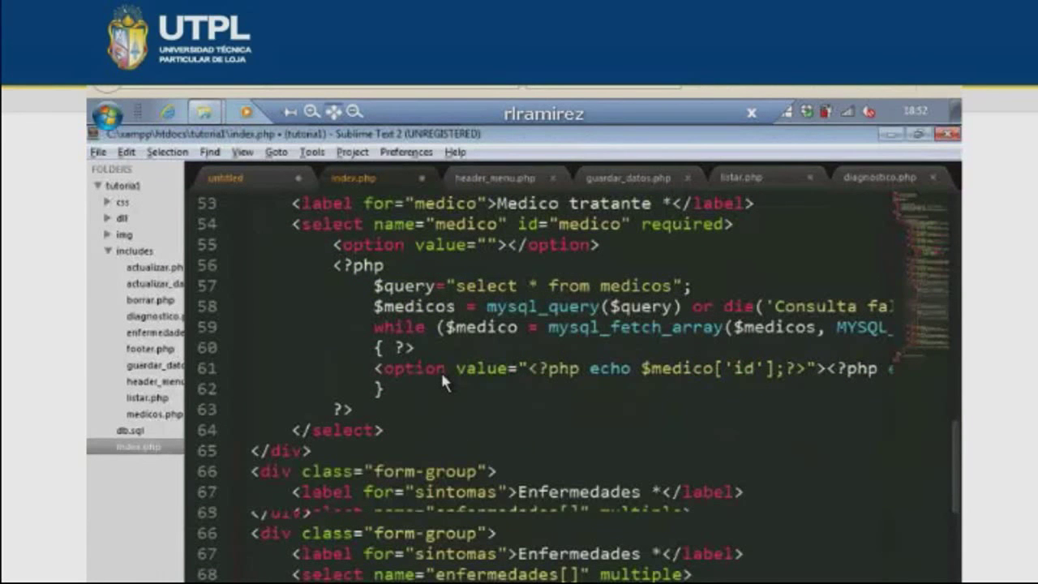
pyautogui.scroll(1, 443, 379)
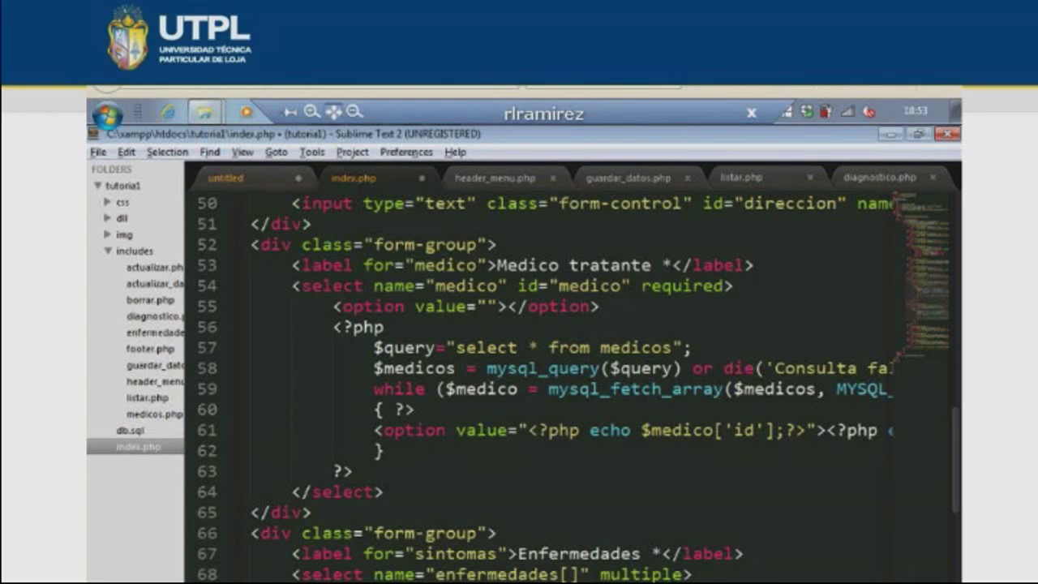
pyautogui.hscroll(3, 567, 381)
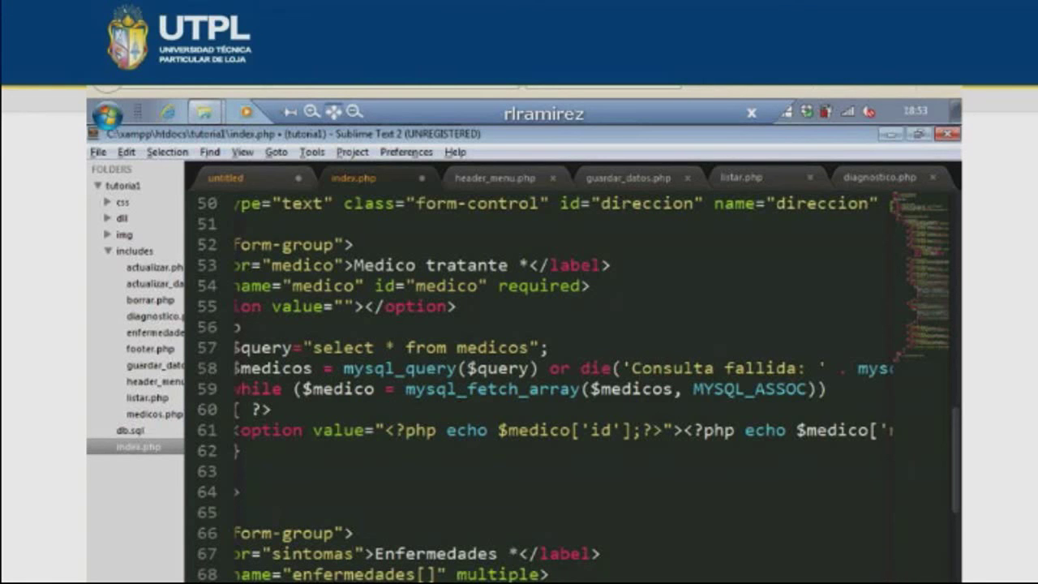
pyautogui.hscroll(3, 568, 373)
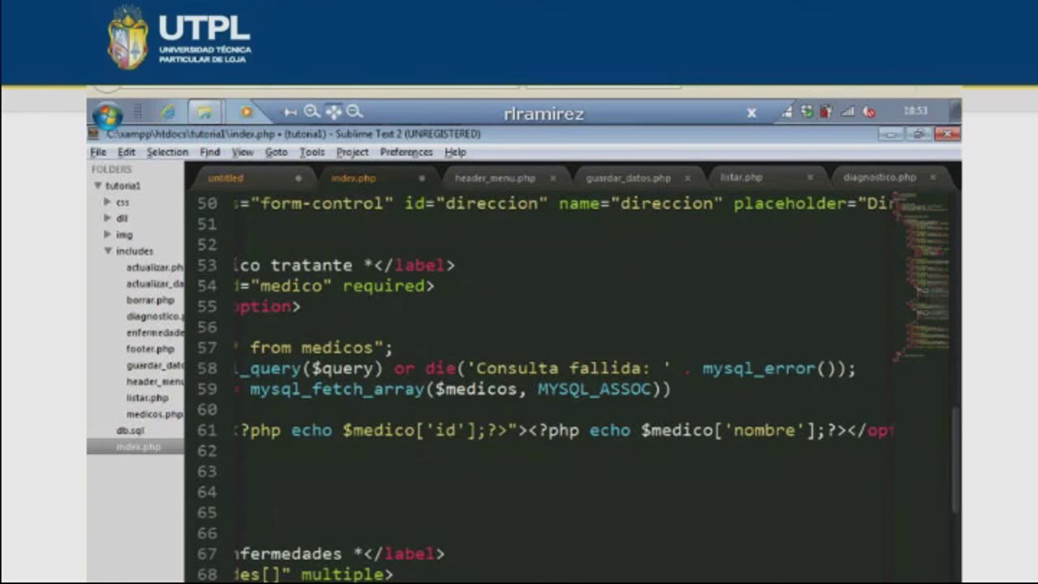
pyautogui.hscroll(-1, 539, 373)
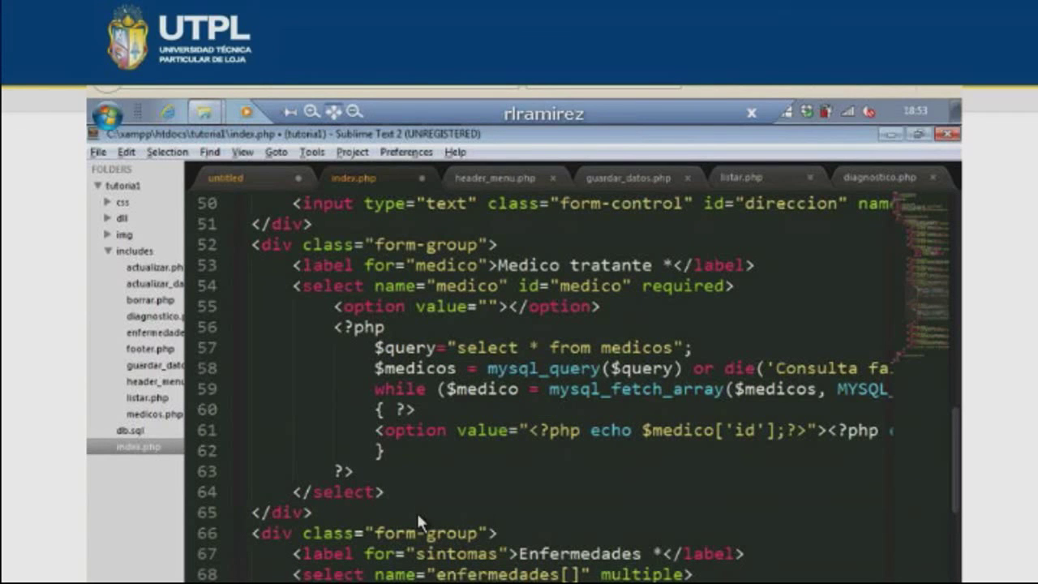
pyautogui.scroll(-1, 400, 528)
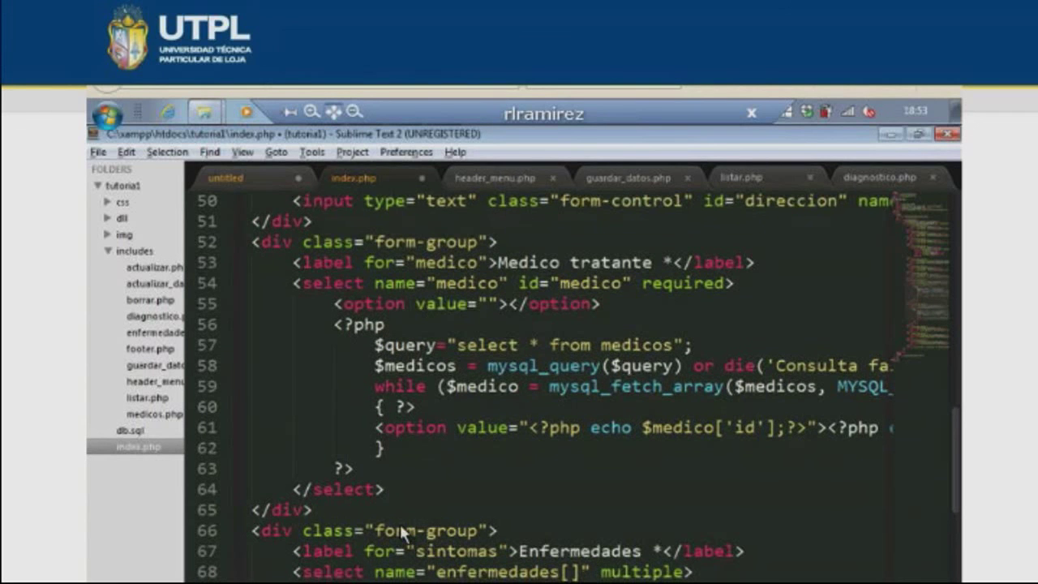
pyautogui.scroll(-3, 400, 524)
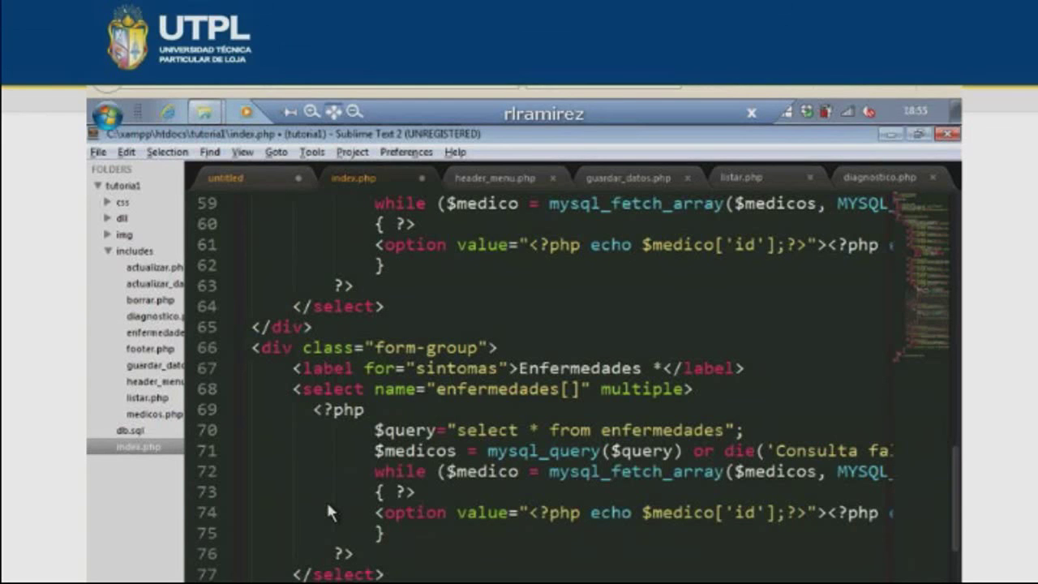
pyautogui.hotkey('alt', 'Tab')
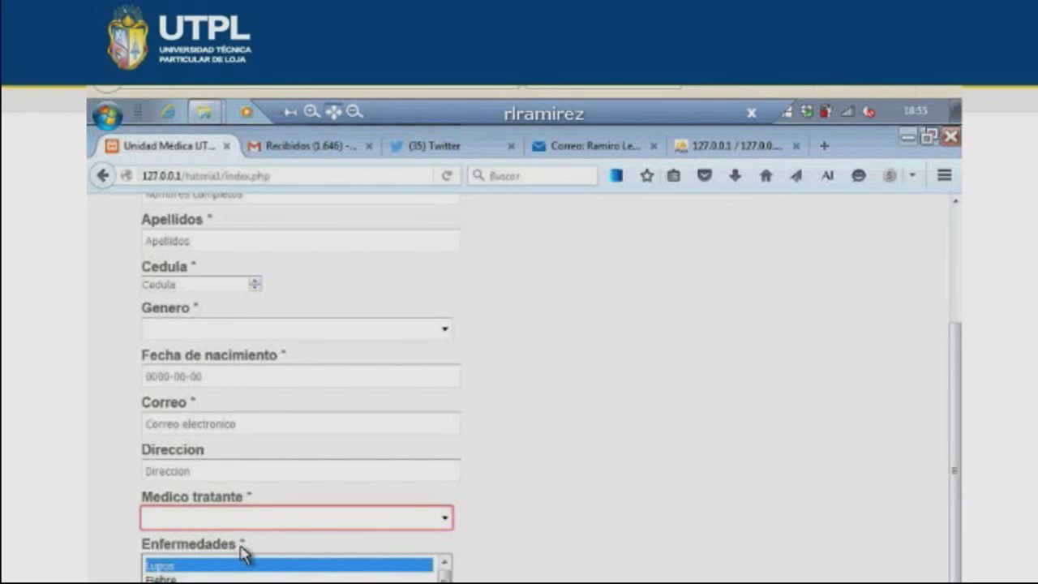
# - Open dll/config.php as a regular file and go to the $site_name line
pyautogui.hotkey('alt', 'Tab')
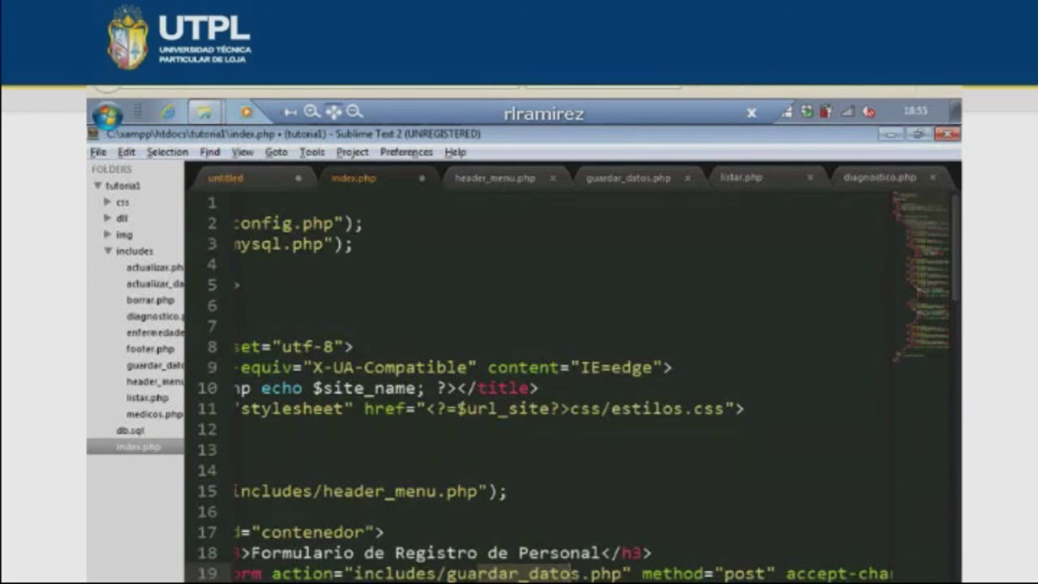
pyautogui.hscroll(-3, 568, 389)
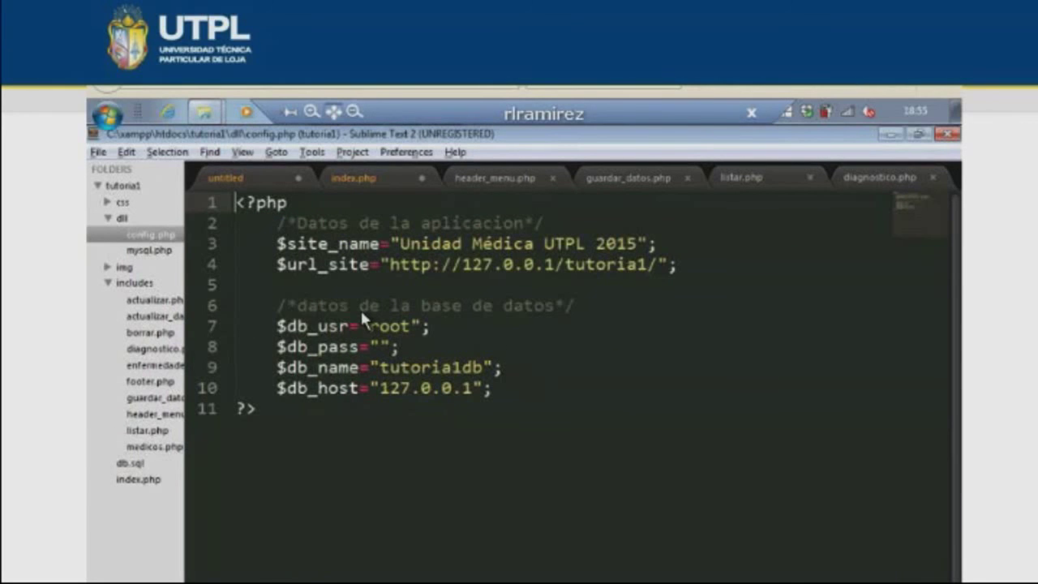
pyautogui.click(416, 248)
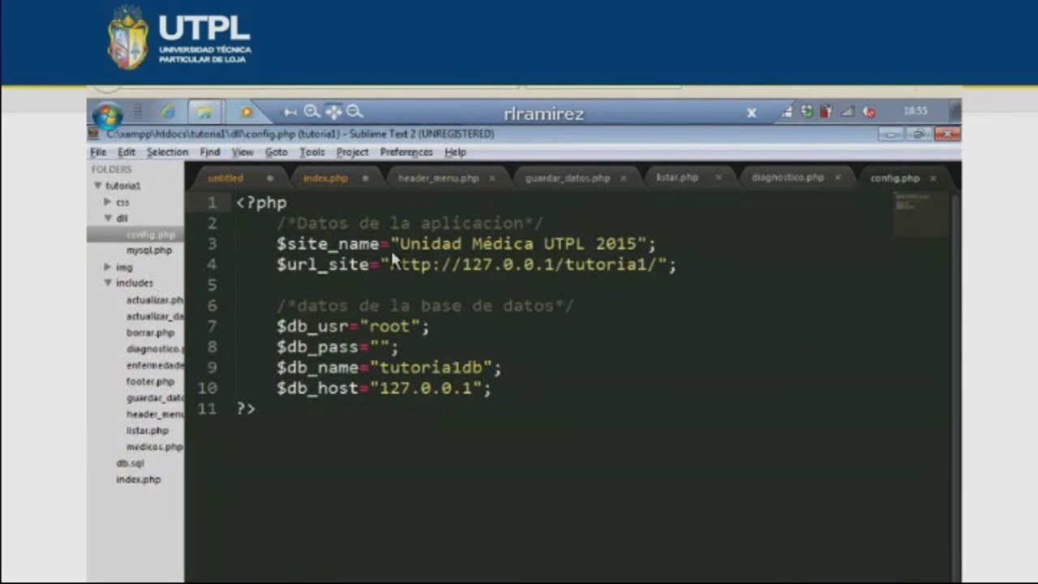
pyautogui.click(639, 244)
# - Check the current site header on the Listar and Enfermedades pages in Firefox
pyautogui.hotkey('alt', 'Tab')
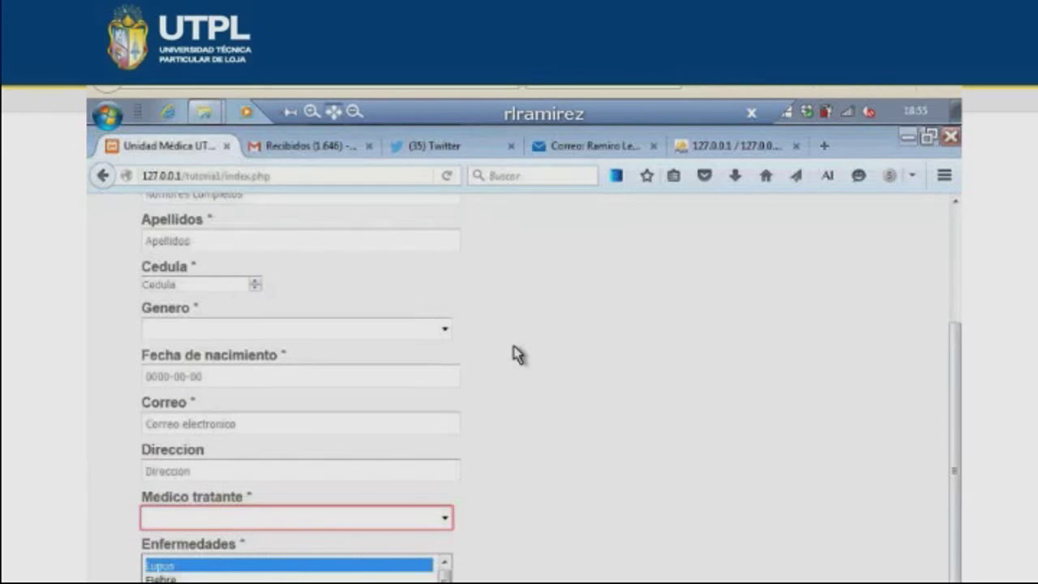
pyautogui.scroll(3, 327, 233)
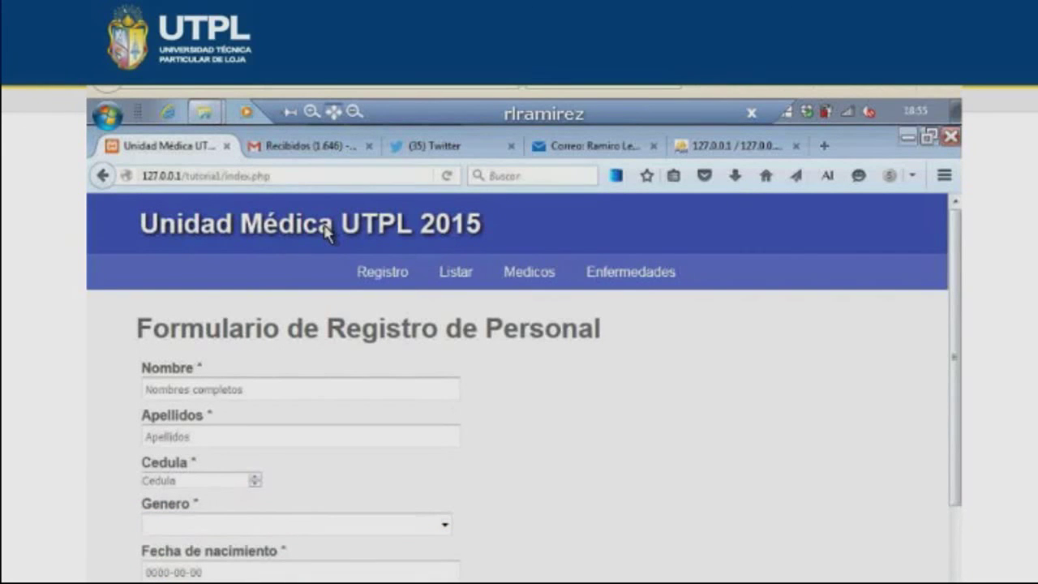
pyautogui.click(456, 272)
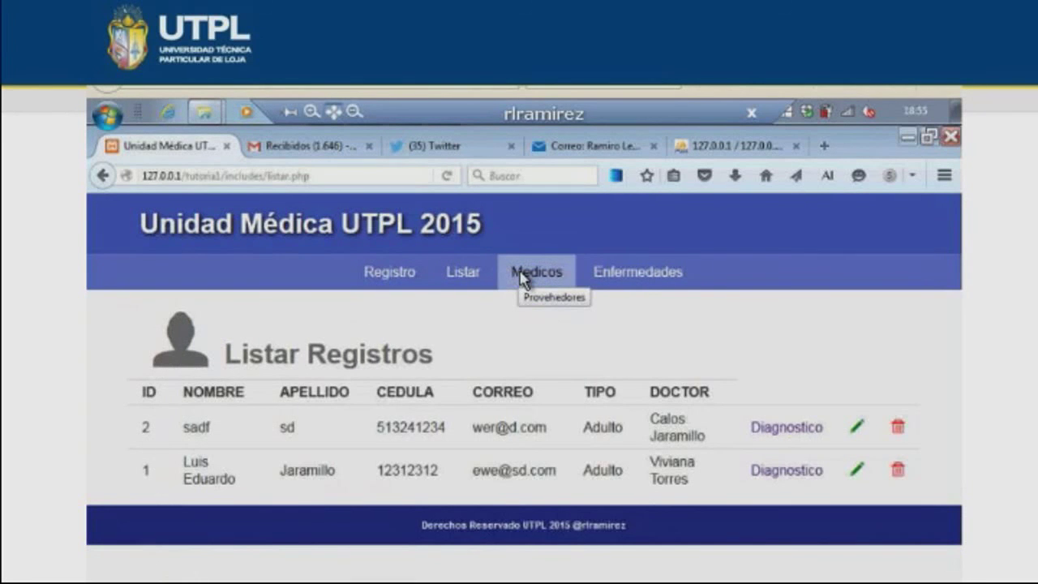
pyautogui.click(639, 279)
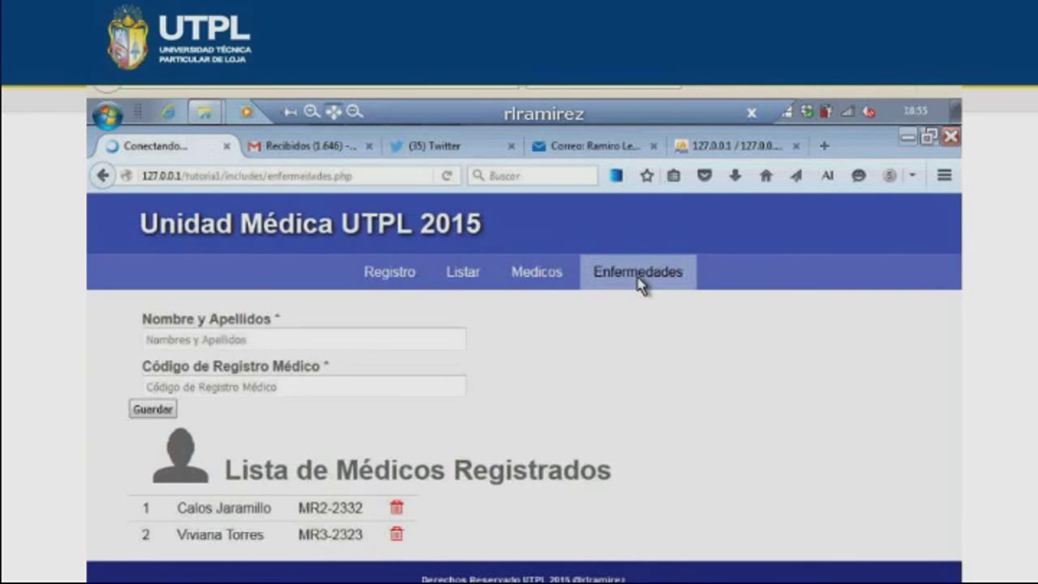
# - Change the site name year from 2015 to 2016 in config.php
pyautogui.hotkey('alt', 'Tab')
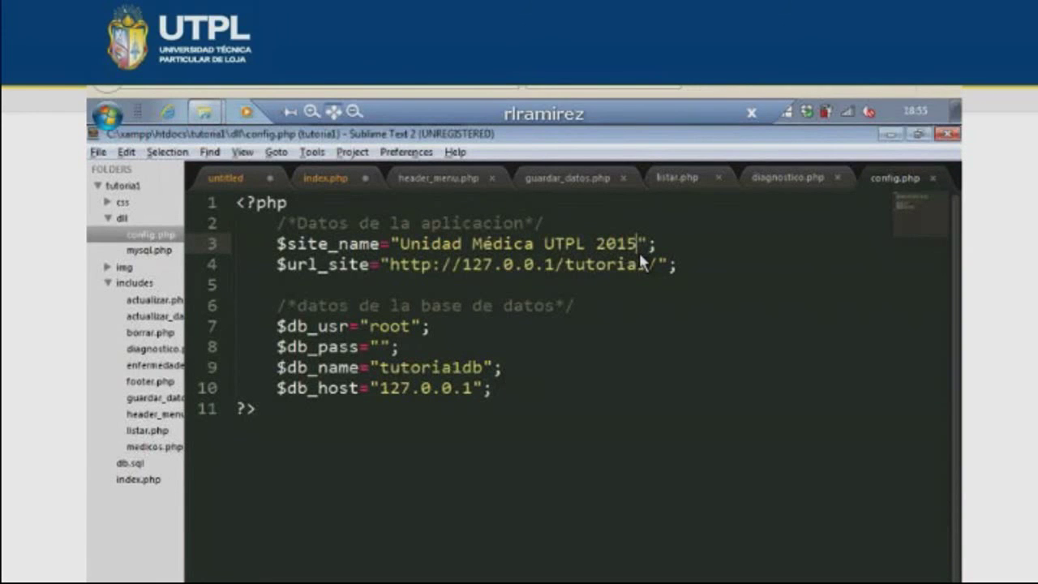
pyautogui.press('BackSpace')
pyautogui.write('6')
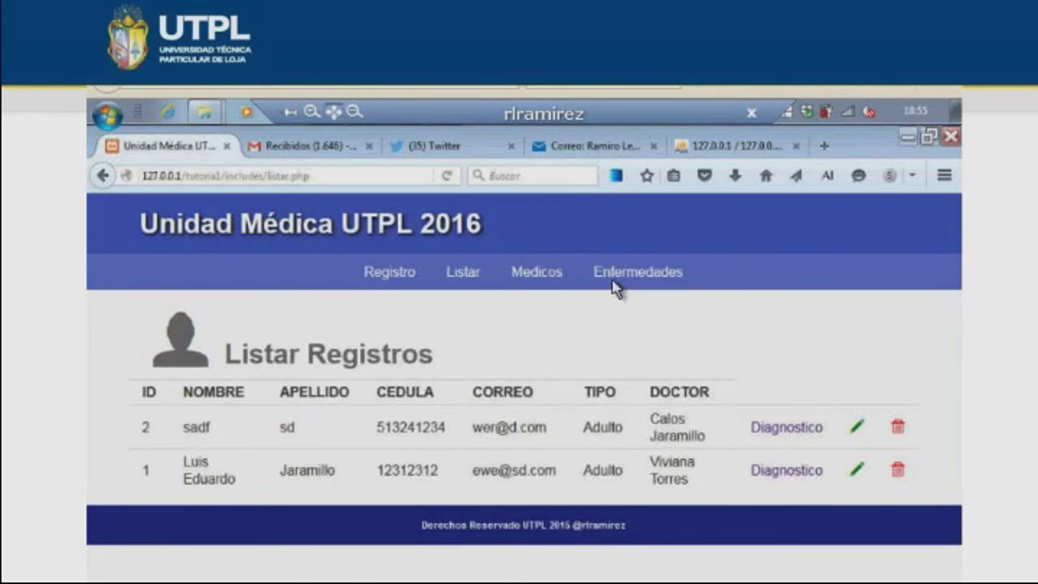
pyautogui.click(616, 276)
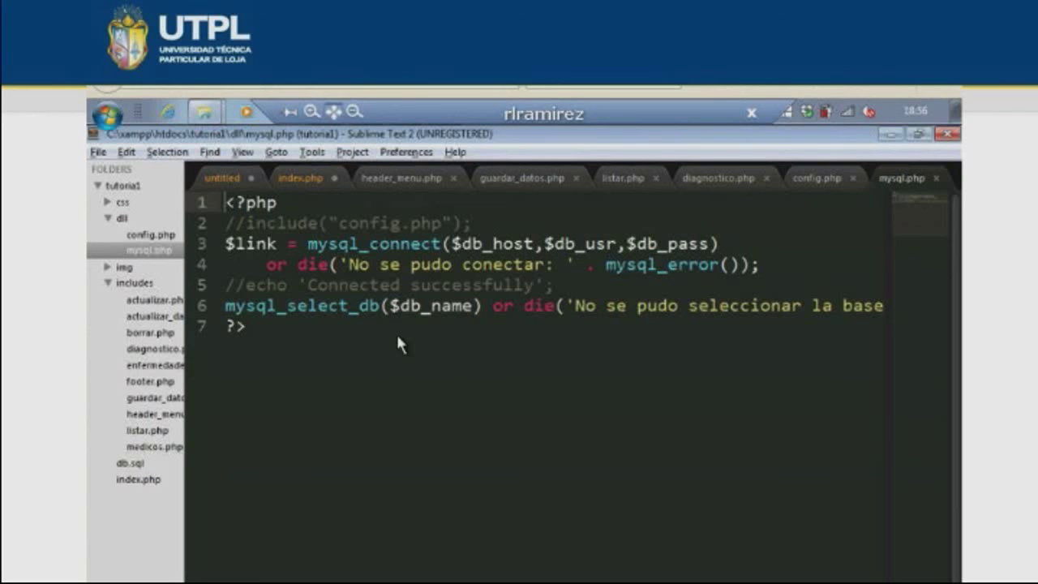
# - Close the mysql.php and config.php tabs, leaving diagnostico.php, and switch to Firefox
pyautogui.click(935, 178)
pyautogui.click(932, 178)
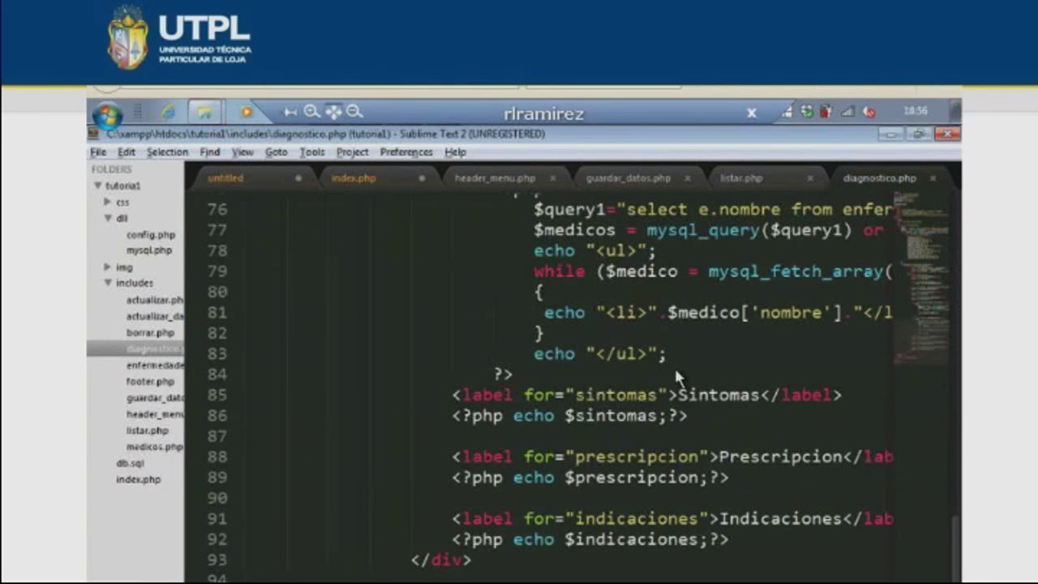
pyautogui.hotkey('alt', 'Tab')
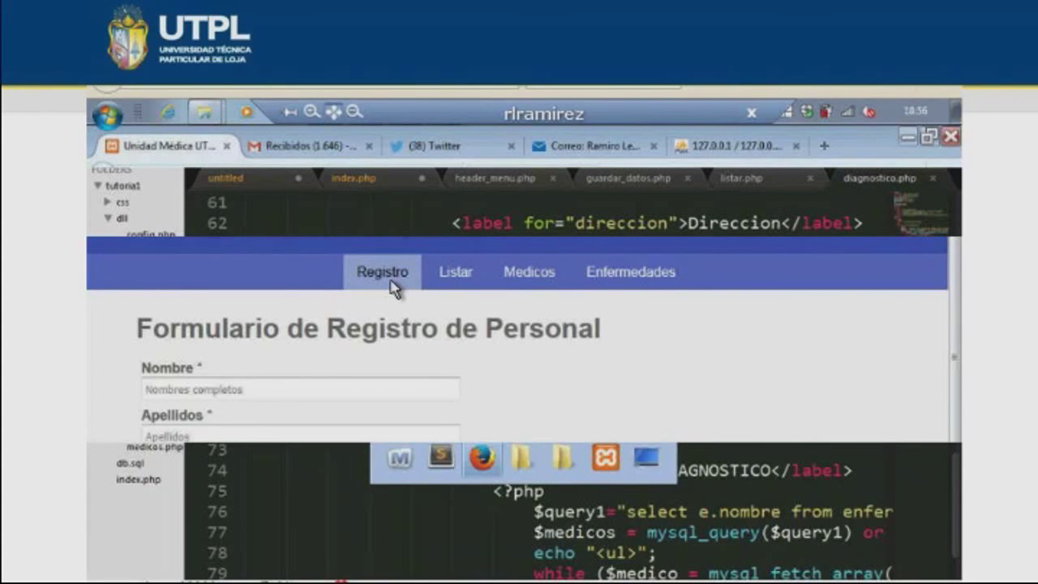
# - Pick Fiebre in the form's Enfermedades list, then view the Listar records page
pyautogui.scroll(-5, 329, 496)
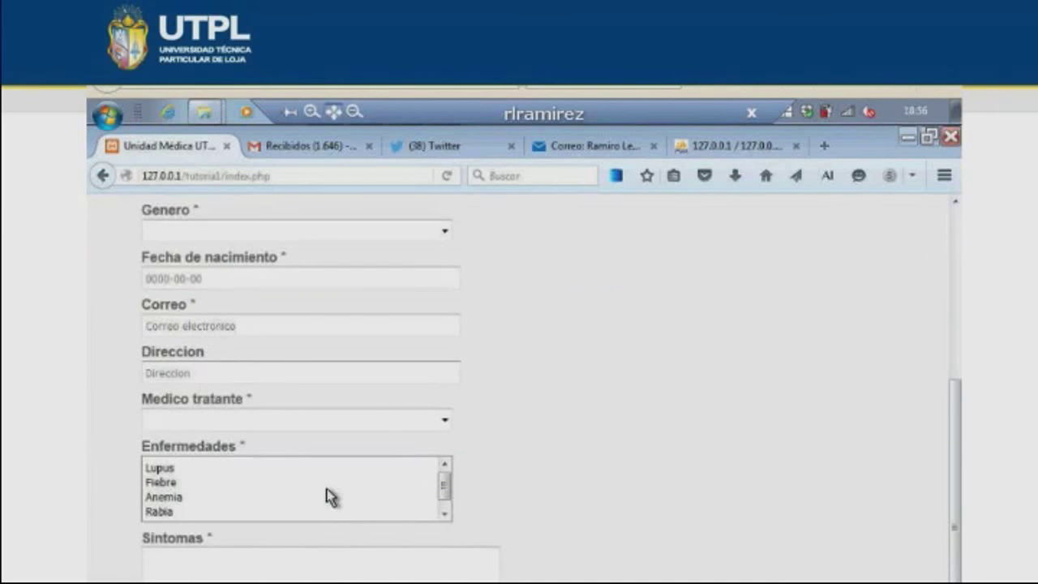
pyautogui.click(243, 481)
pyautogui.scroll(-2, 244, 482)
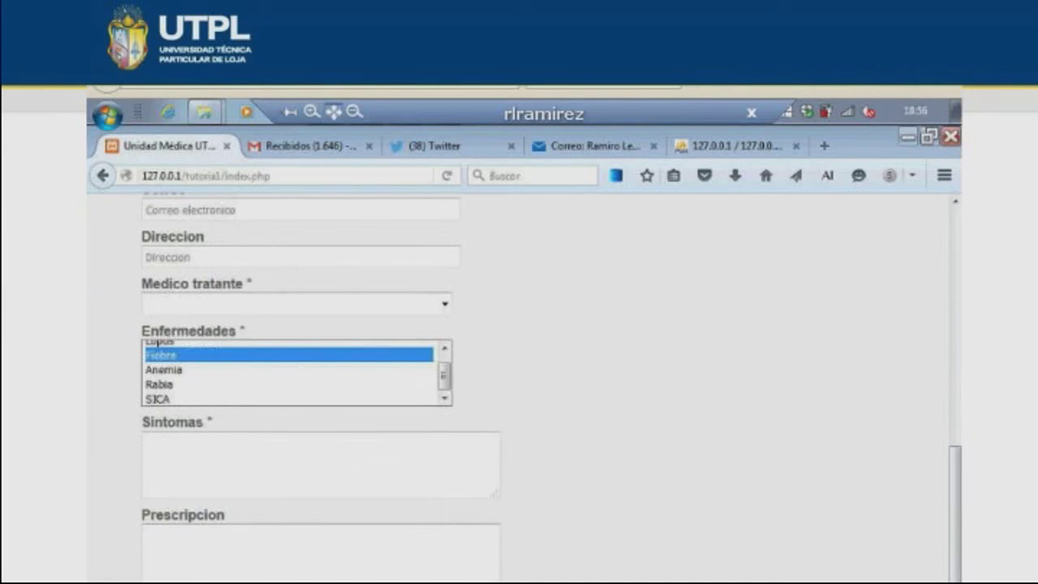
pyautogui.scroll(10, 458, 278)
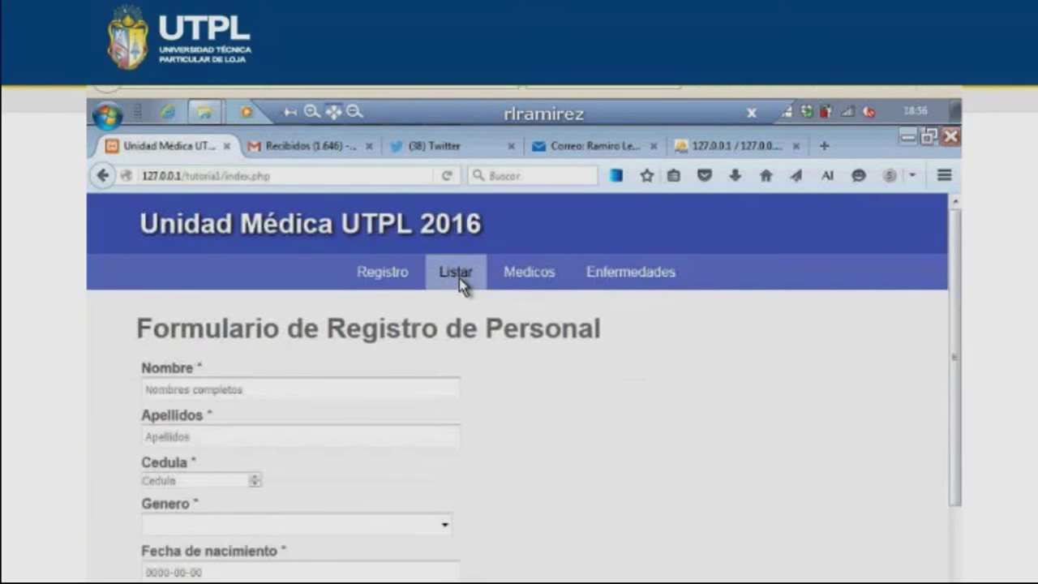
pyautogui.click(459, 276)
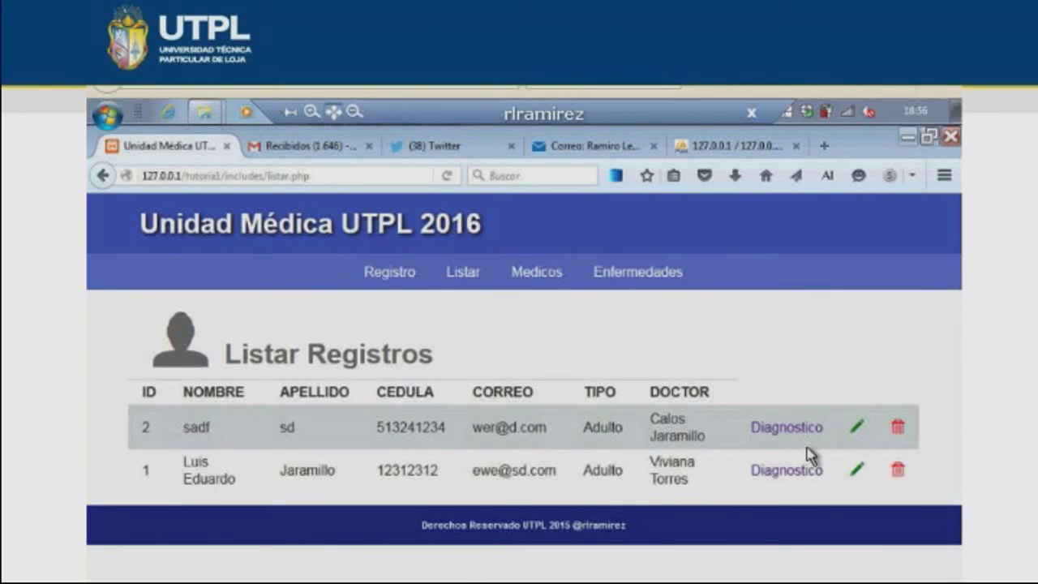
pyautogui.hotkey('alt', 'Tab')
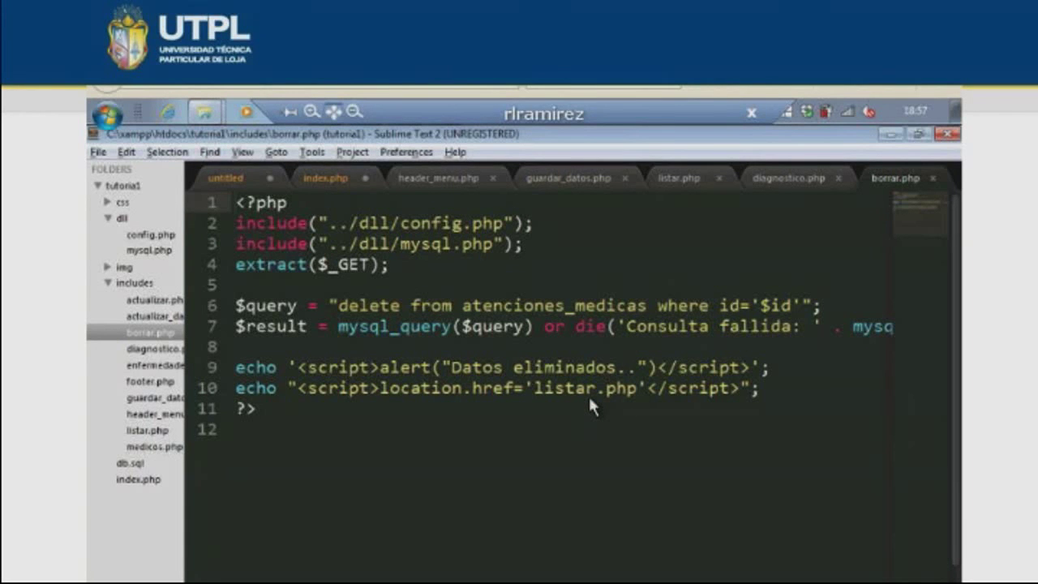
# - Open actualizar.php and review the record lookup query and $nombre/$apellido assignments
pyautogui.click(154, 300)
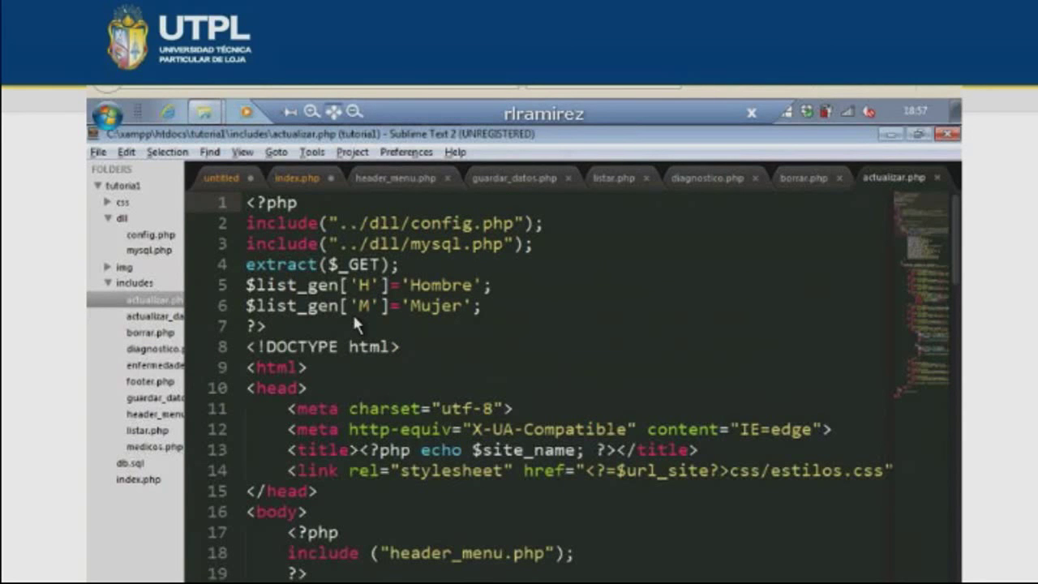
pyautogui.press('Down')
pyautogui.press('Down')
pyautogui.press('Down')
pyautogui.press('Down')
pyautogui.scroll(-3, 388, 322)
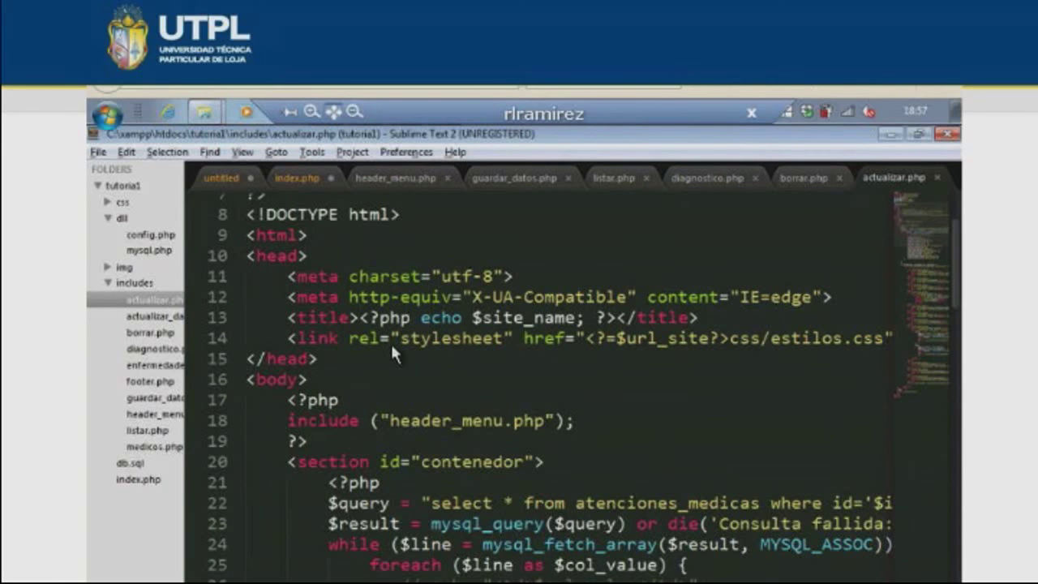
pyautogui.hscroll(5, 391, 348)
pyautogui.scroll(-1, 390, 348)
pyautogui.click(670, 452)
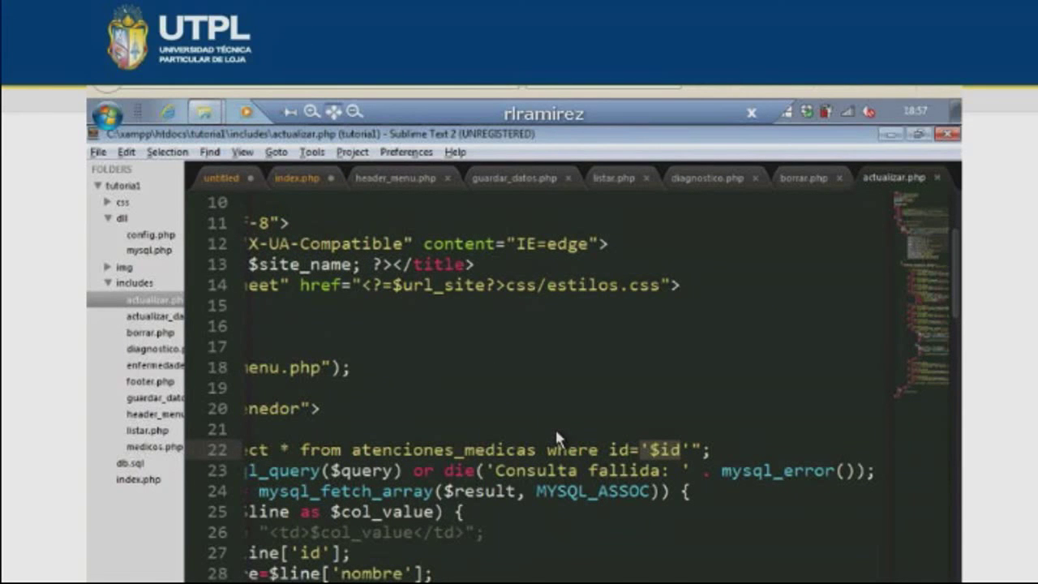
pyautogui.scroll(-5, 519, 405)
pyautogui.hscroll(-5, 477, 372)
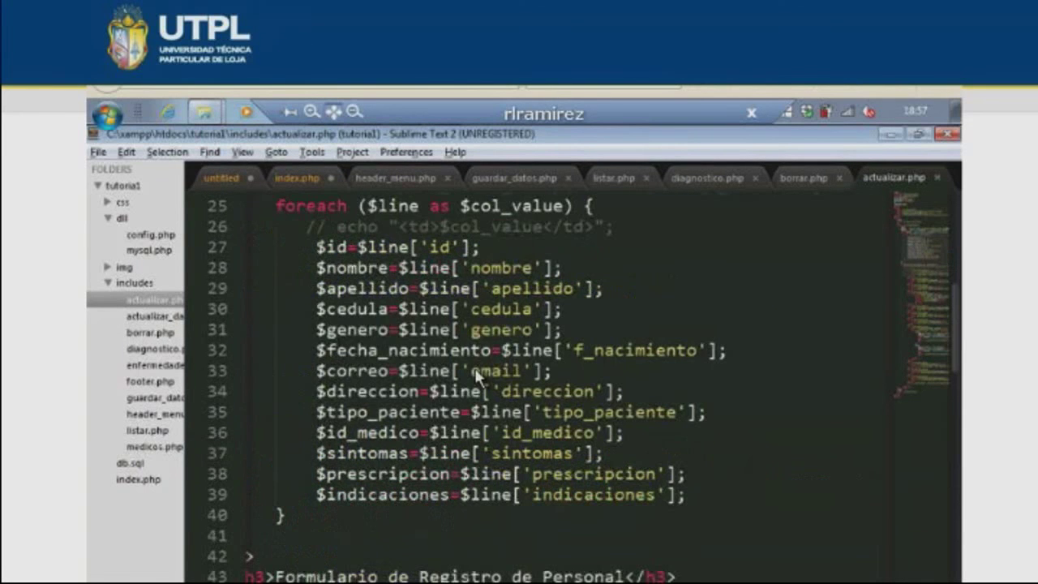
pyautogui.scroll(1, 487, 357)
pyautogui.click(386, 328)
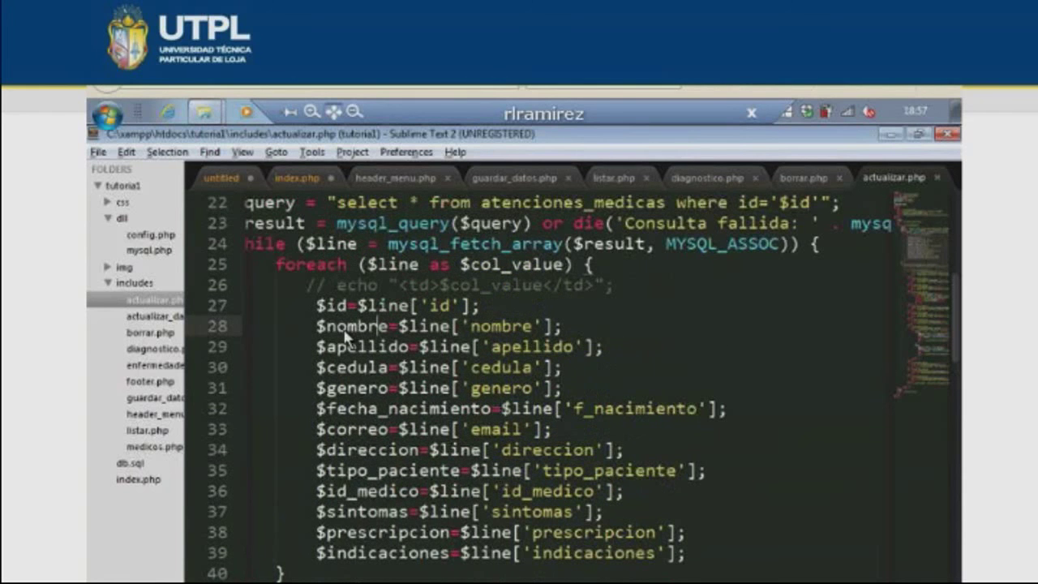
pyautogui.click(380, 351)
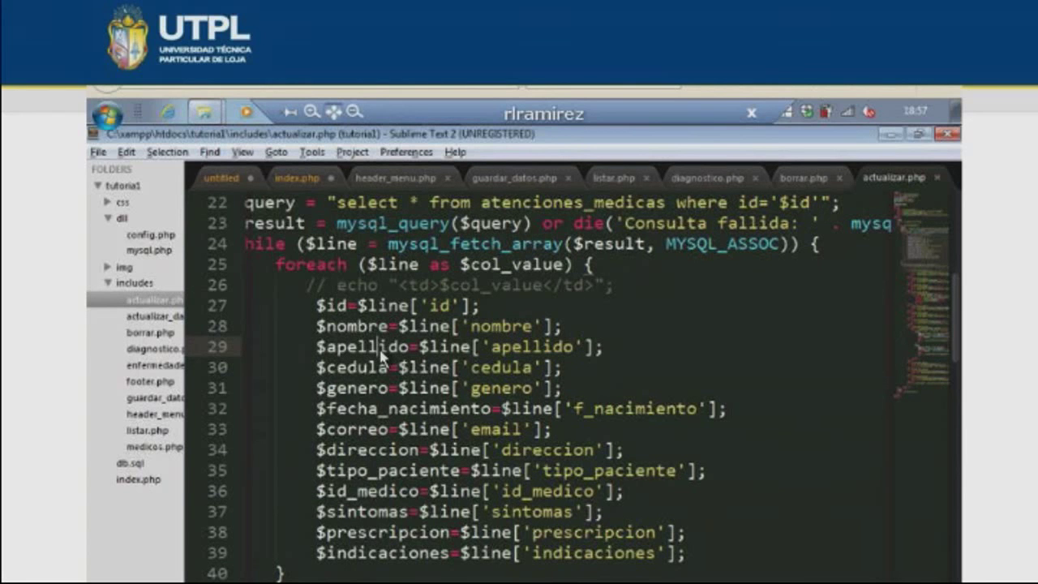
# - Highlight the value echoes for $id, apellido and direccion in actualizar.php's form inputs
pyautogui.scroll(-3, 380, 357)
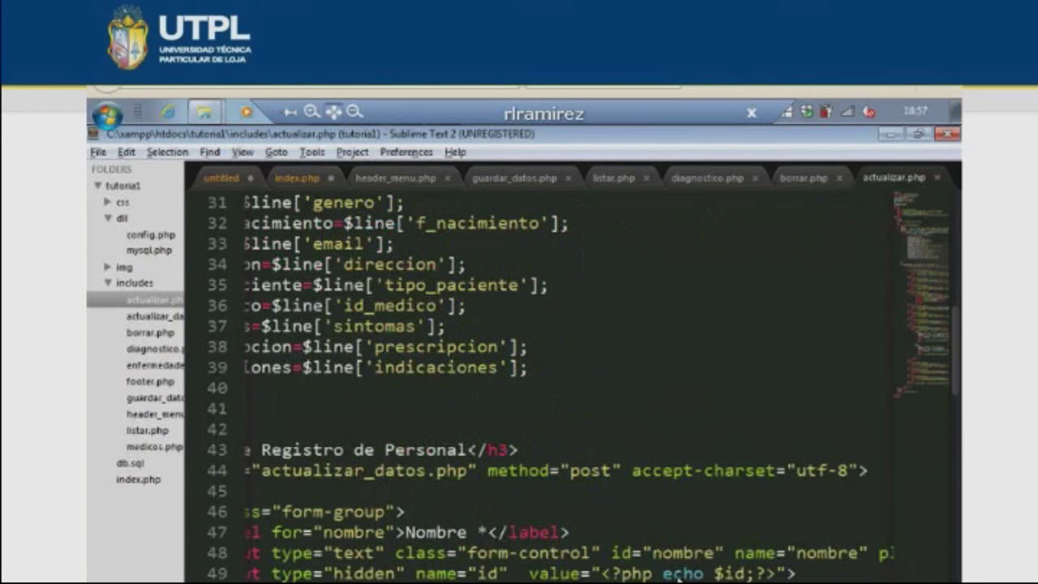
pyautogui.moveTo(610, 574); pyautogui.dragTo(776, 573)
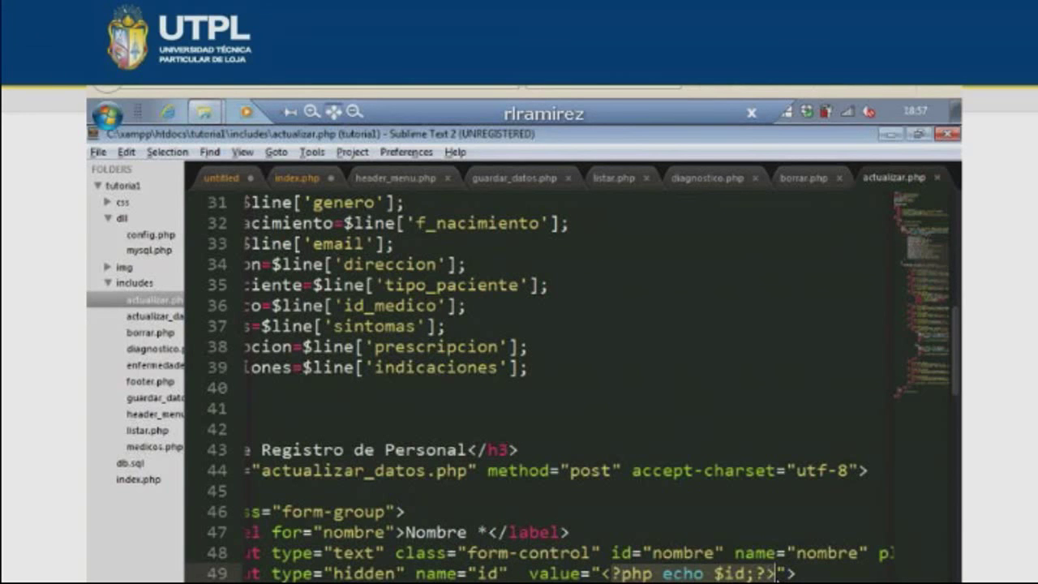
pyautogui.scroll(-3, 568, 405)
pyautogui.moveTo(614, 471); pyautogui.dragTo(828, 471)
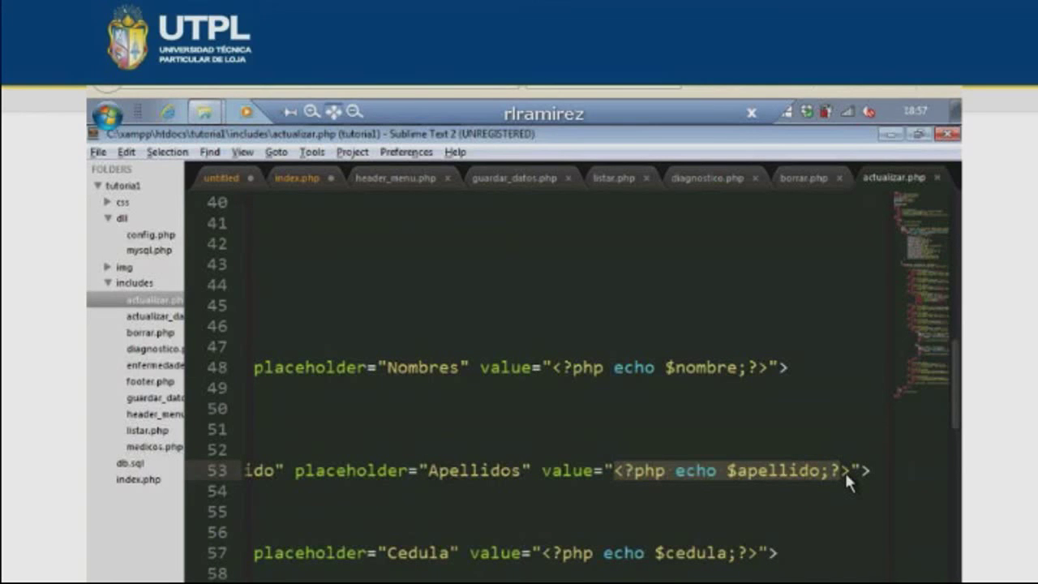
pyautogui.hotkey('ctrl', 'u')
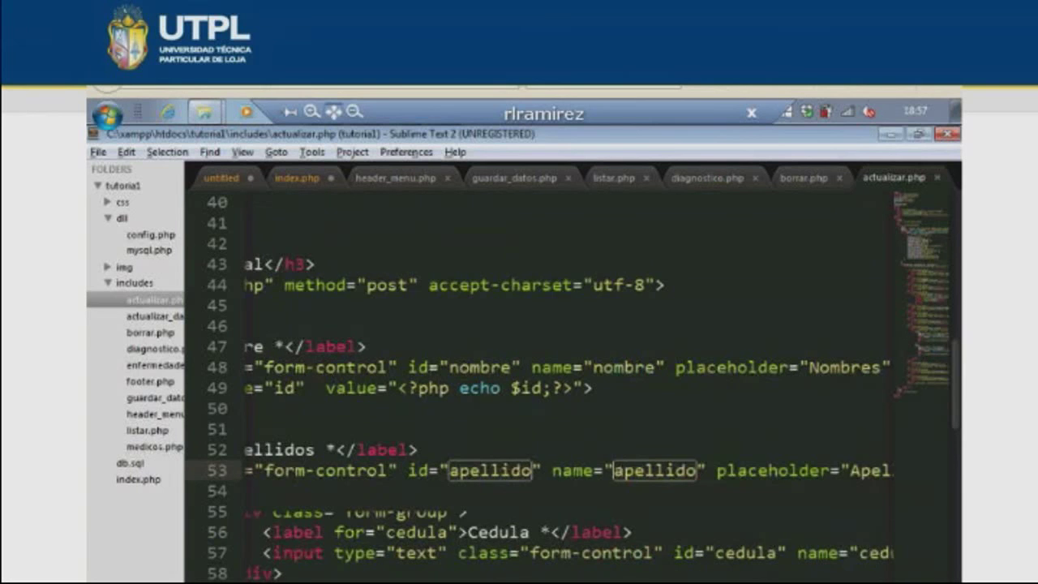
pyautogui.scroll(8, 586, 535)
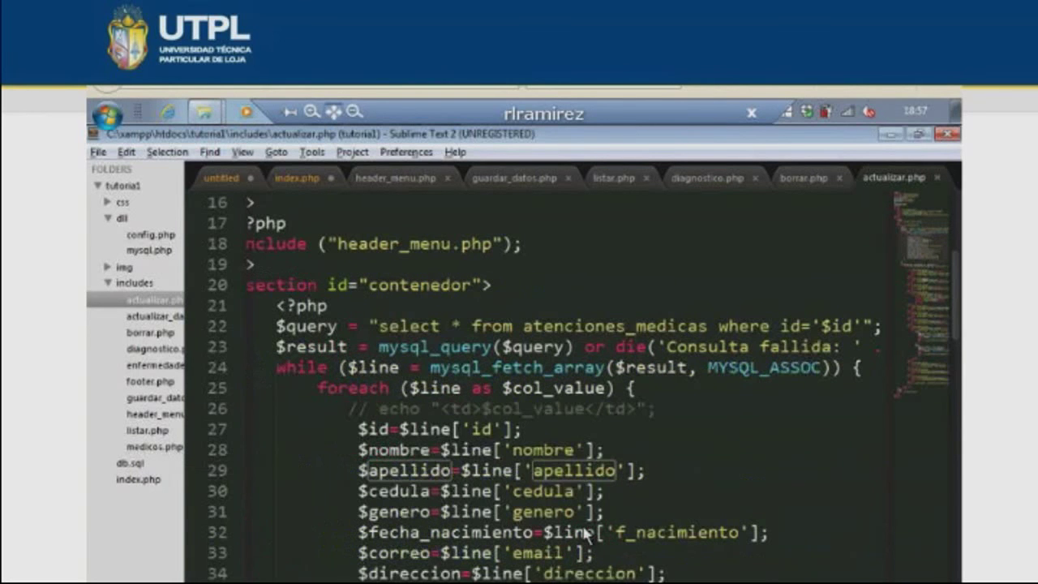
pyautogui.scroll(-17, 585, 535)
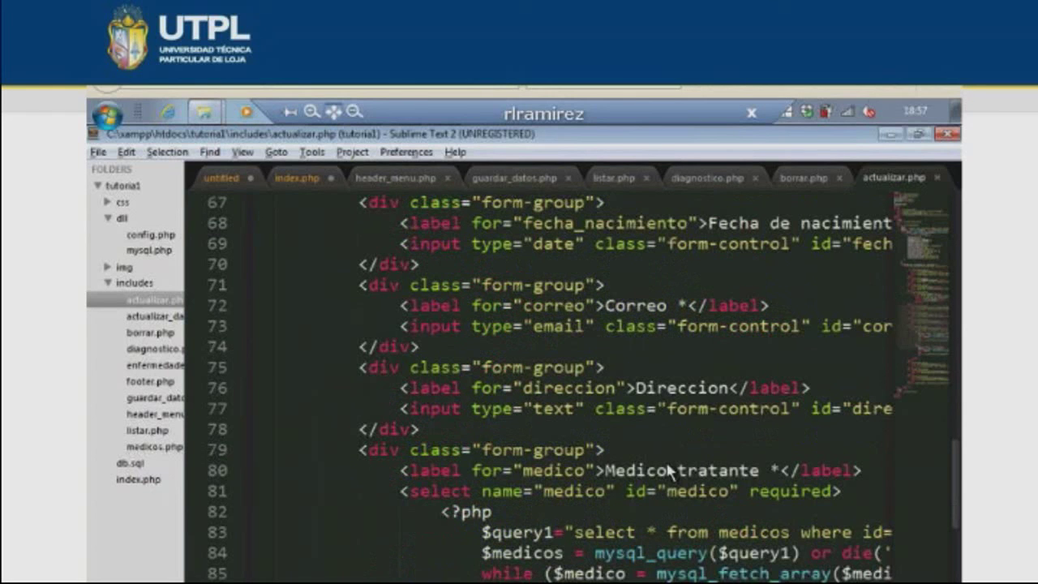
pyautogui.hscroll(10, 523, 408)
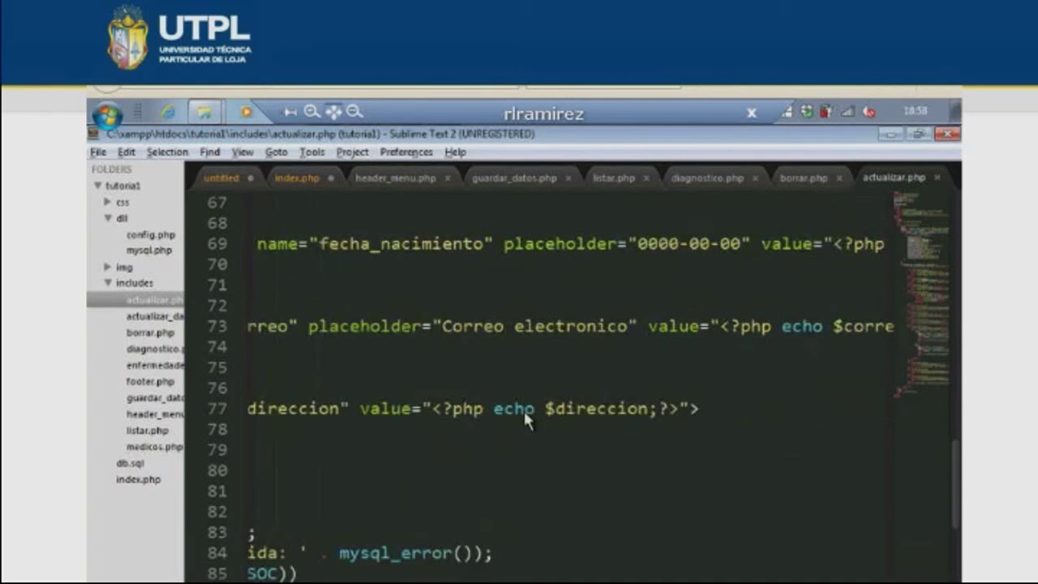
pyautogui.moveTo(452, 408); pyautogui.dragTo(620, 407)
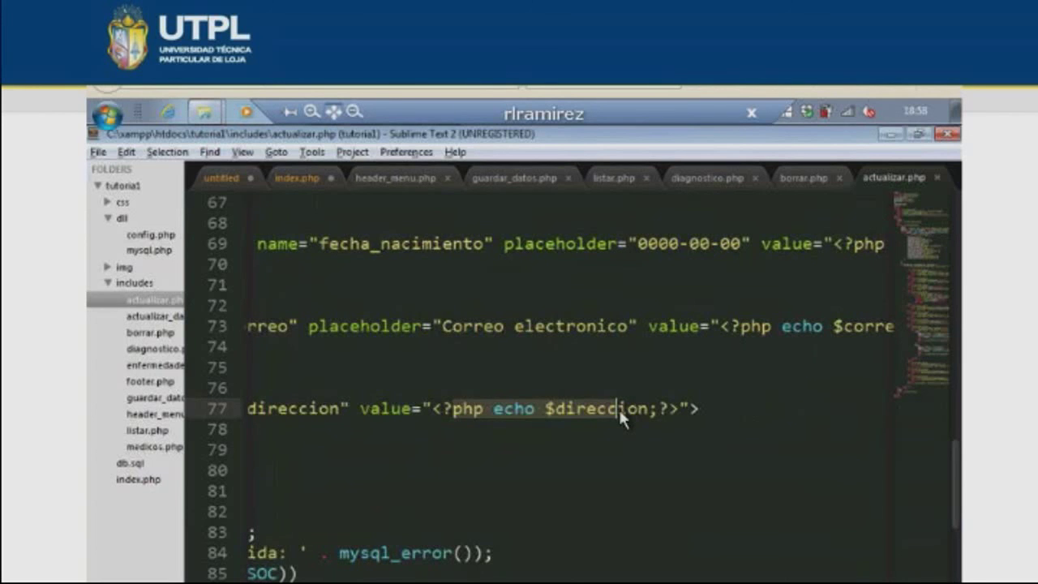
pyautogui.hotkey('alt', 'Tab')
# - Change record 2's Nombre to a long run of c's, save it and accept the confirmation
pyautogui.click(858, 430)
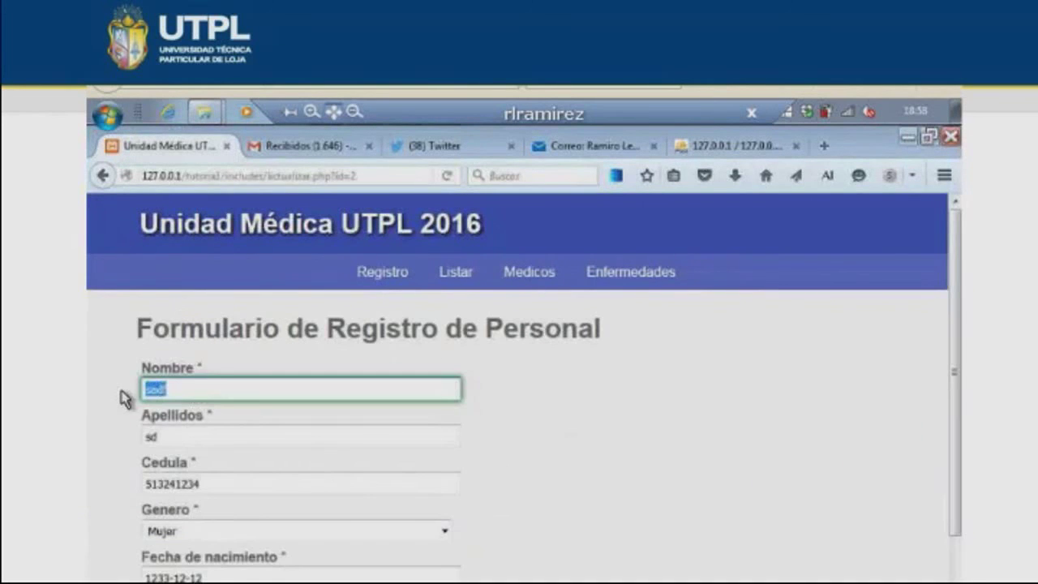
pyautogui.write('d')
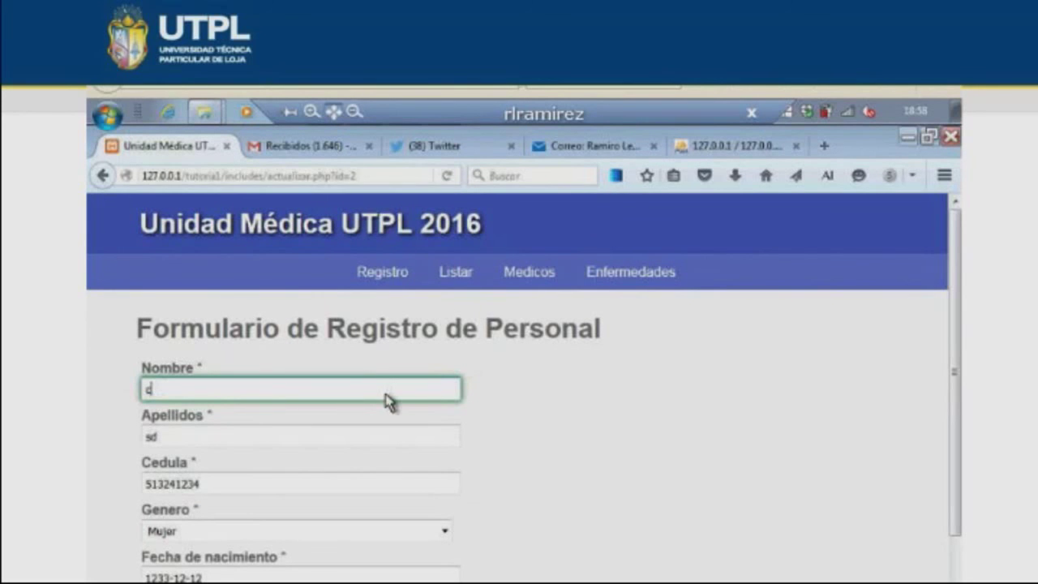
pyautogui.scroll(-7, 388, 401)
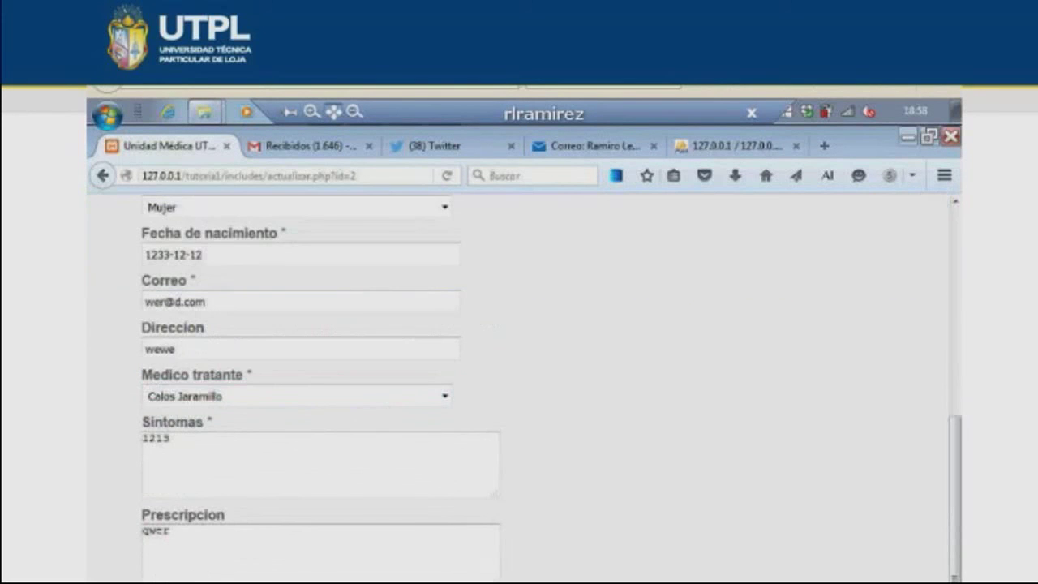
pyautogui.press('Return')
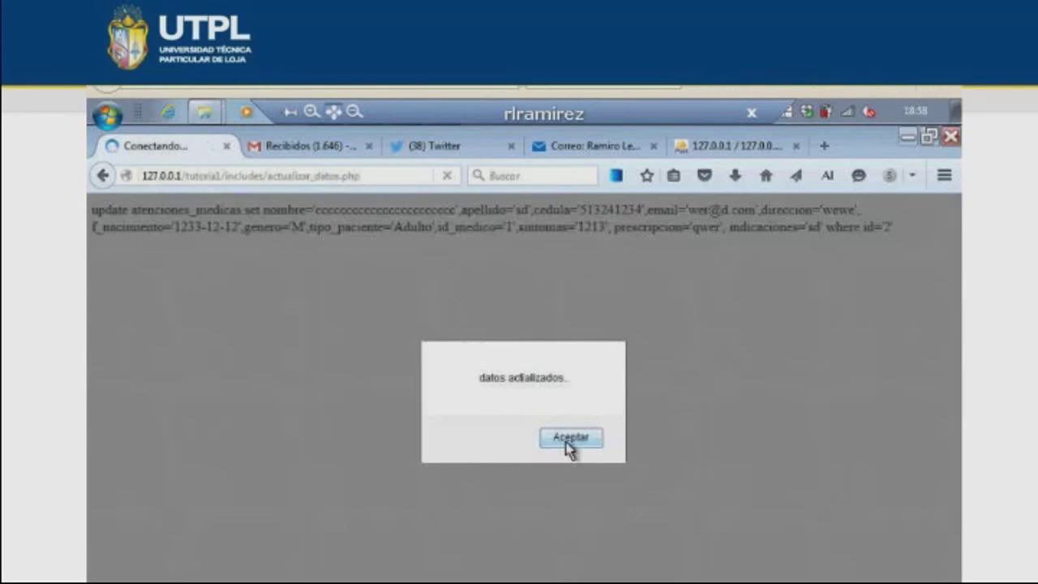
pyautogui.click(567, 442)
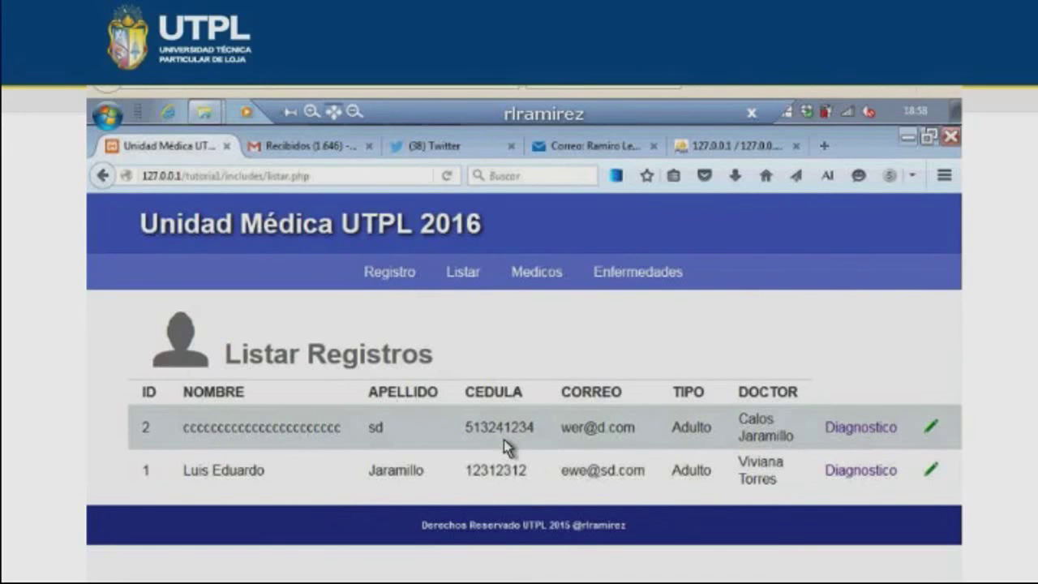
# - Reopen record 2's edit form to verify it, then return to actualizar.php's doctor query code
pyautogui.click(931, 430)
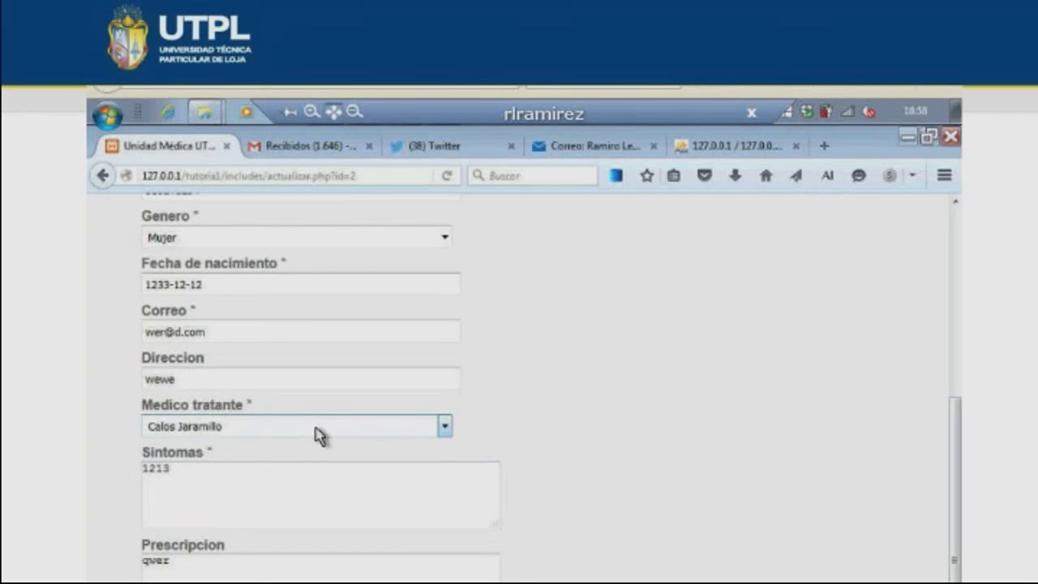
pyautogui.hotkey('alt', 'Tab')
pyautogui.press('Down')
pyautogui.press('Down')
pyautogui.press('Down')
pyautogui.press('Down')
pyautogui.press('Down')
pyautogui.press('Down')
pyautogui.press('Down')
pyautogui.press('Down')
pyautogui.press('Down')
pyautogui.press('Down')
pyautogui.press('Down')
pyautogui.press('Down')
pyautogui.press('Down')
pyautogui.press('Down')
pyautogui.press('Down')
pyautogui.press('Down')
pyautogui.press('Down')
pyautogui.press('Down')
pyautogui.press('Down')
pyautogui.press('Down')
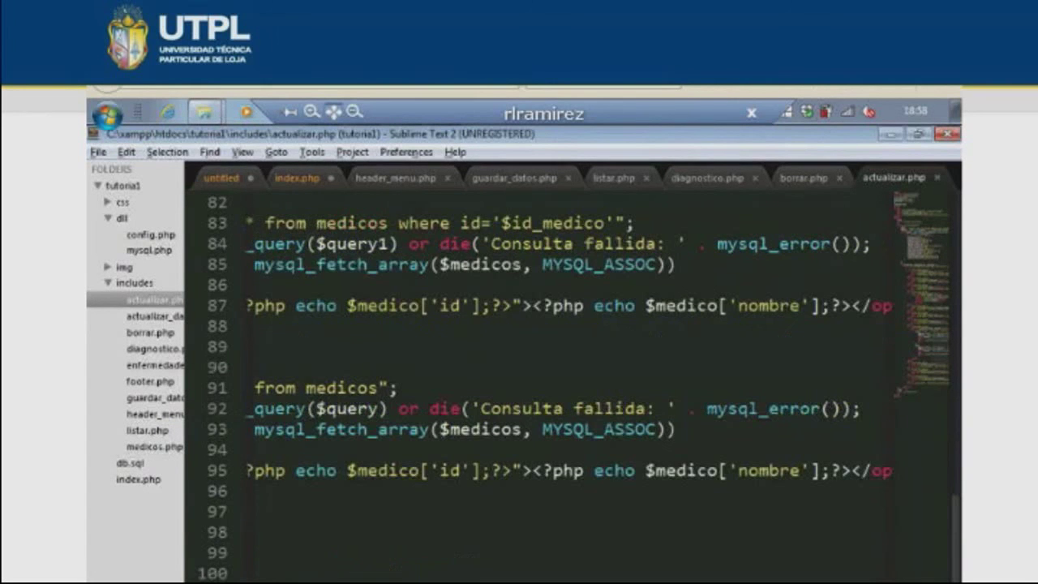
# - Scroll through actualizar.php's $line field variables and form, then open actualizar_datos.php from the sidebar
pyautogui.hscroll(-5, 535, 496)
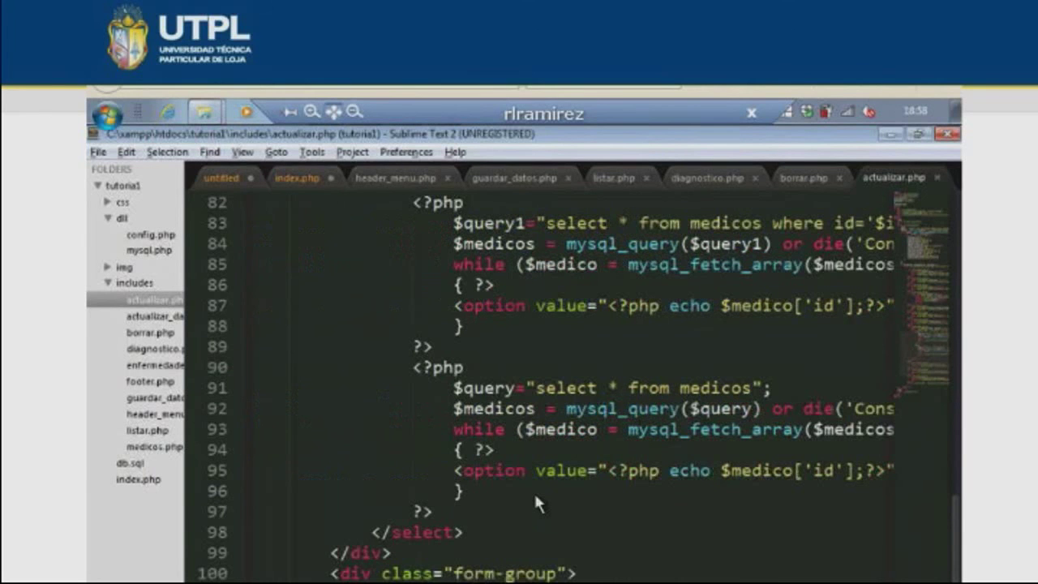
pyautogui.scroll(-5, 535, 499)
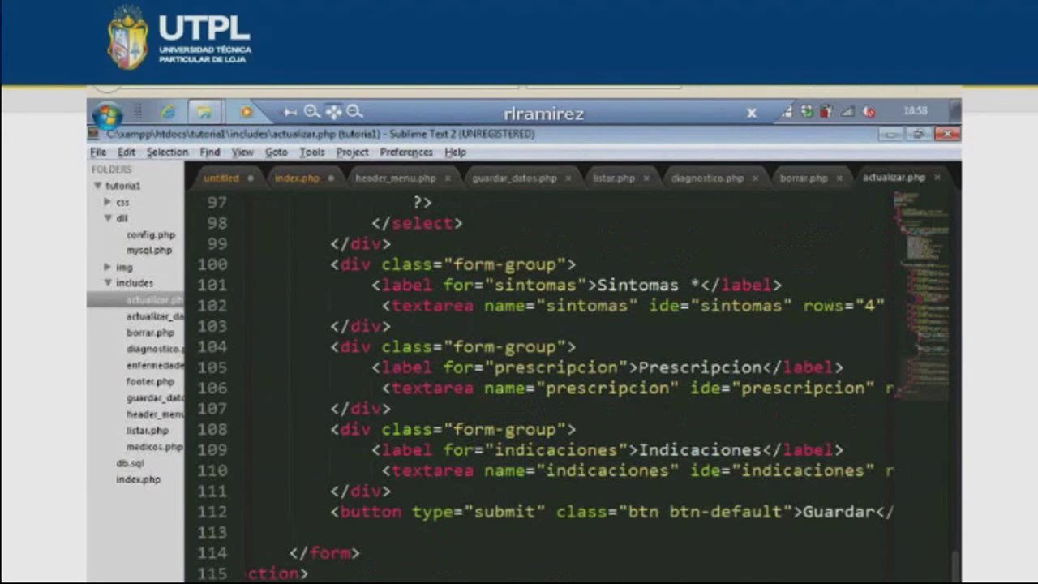
pyautogui.hscroll(3, 568, 381)
pyautogui.scroll(5, 567, 381)
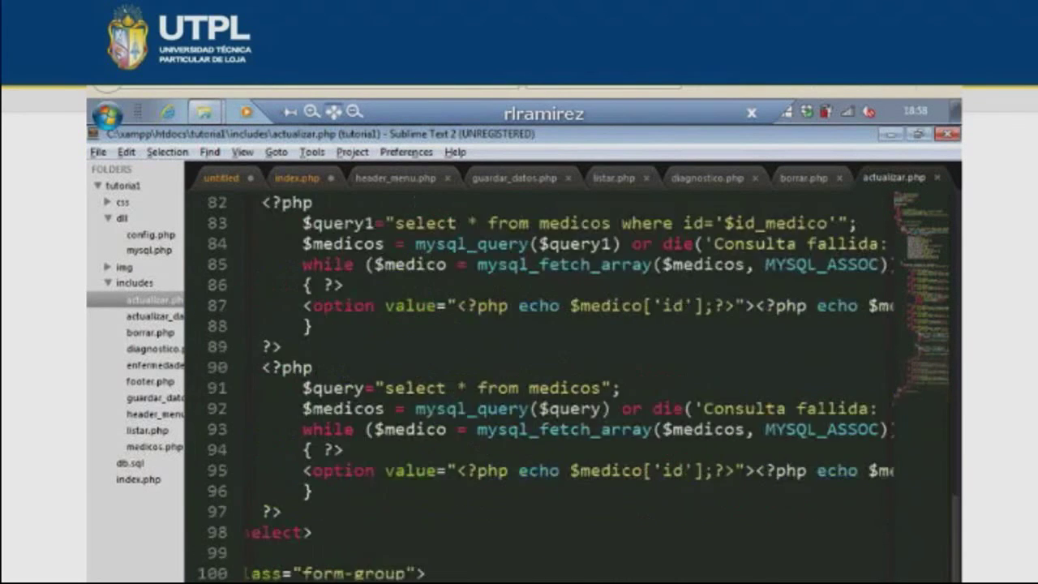
pyautogui.scroll(5, 496, 570)
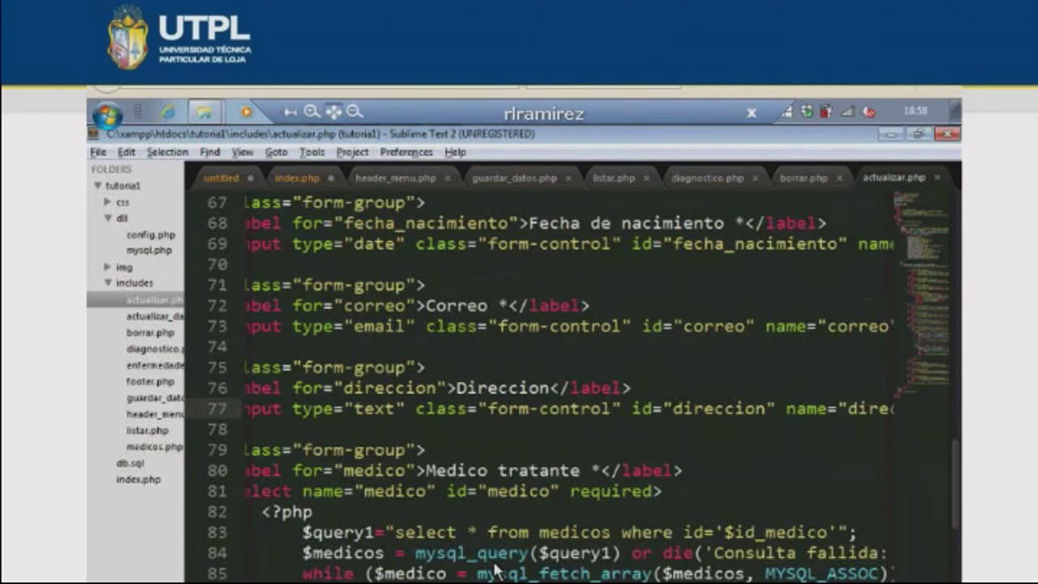
pyautogui.scroll(8, 567, 519)
pyautogui.hscroll(-3, 581, 511)
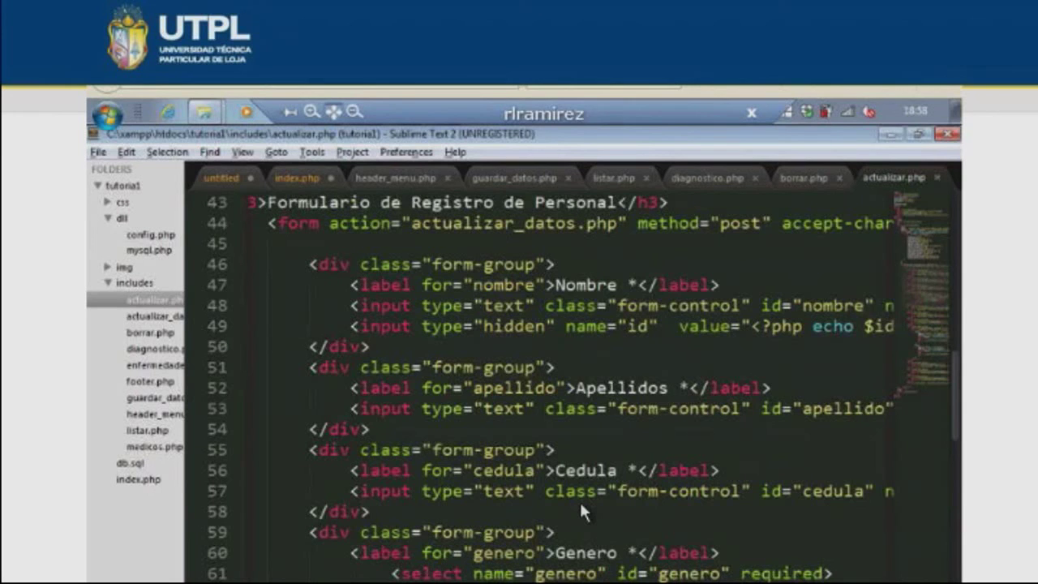
pyautogui.scroll(4, 579, 499)
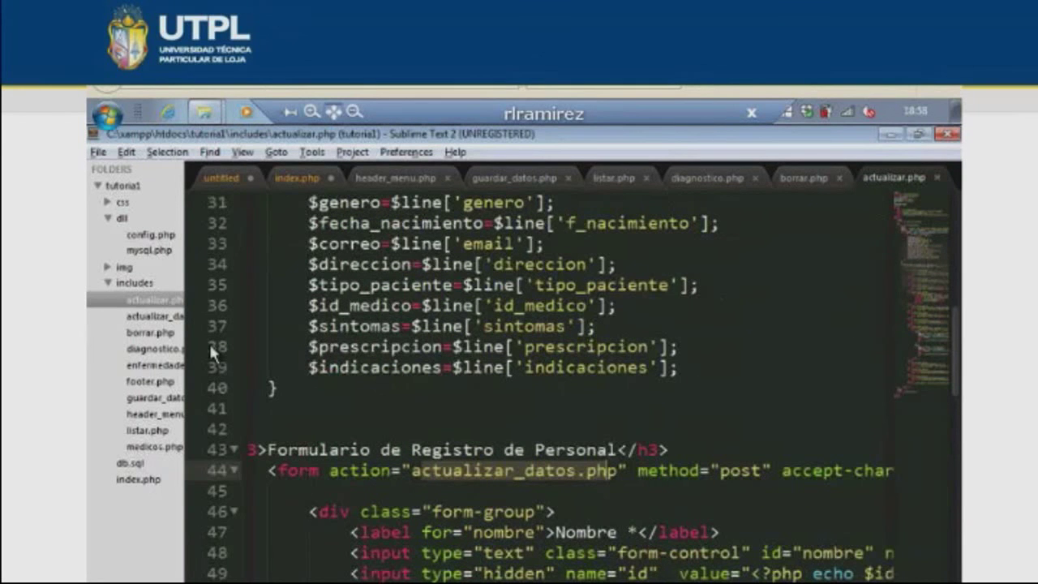
pyautogui.click(154, 316)
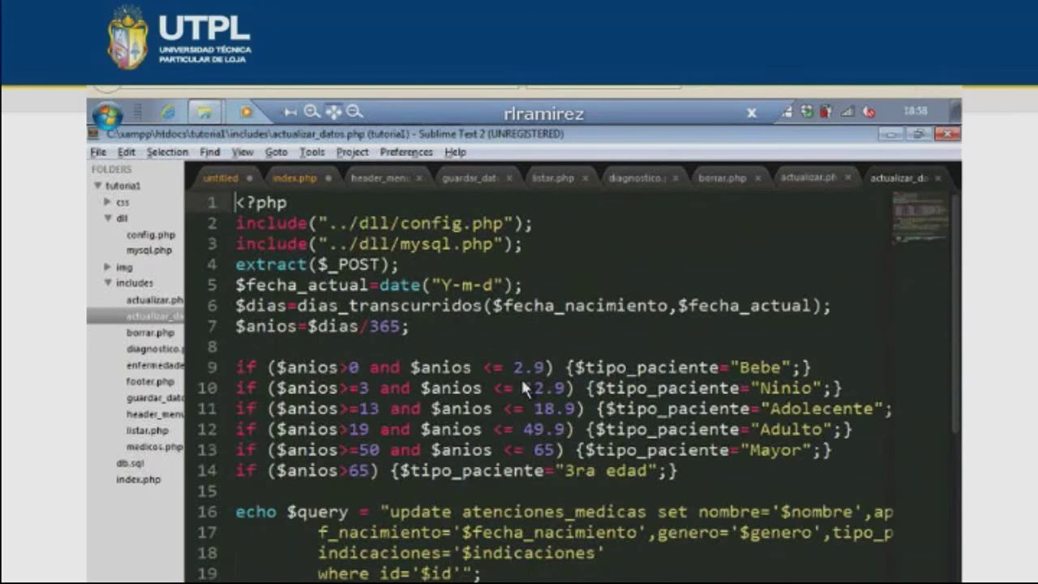
# - Highlight the update query's start, its fecha_nacimiento and genero parts, and the 'actializados' alert text
pyautogui.scroll(-1, 440, 459)
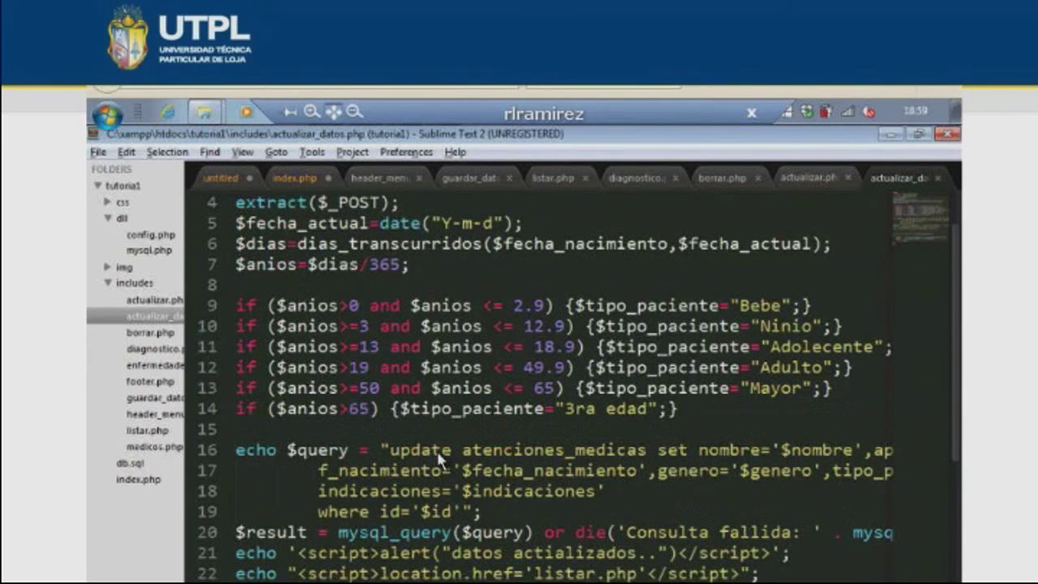
pyautogui.moveTo(391, 451); pyautogui.dragTo(485, 451)
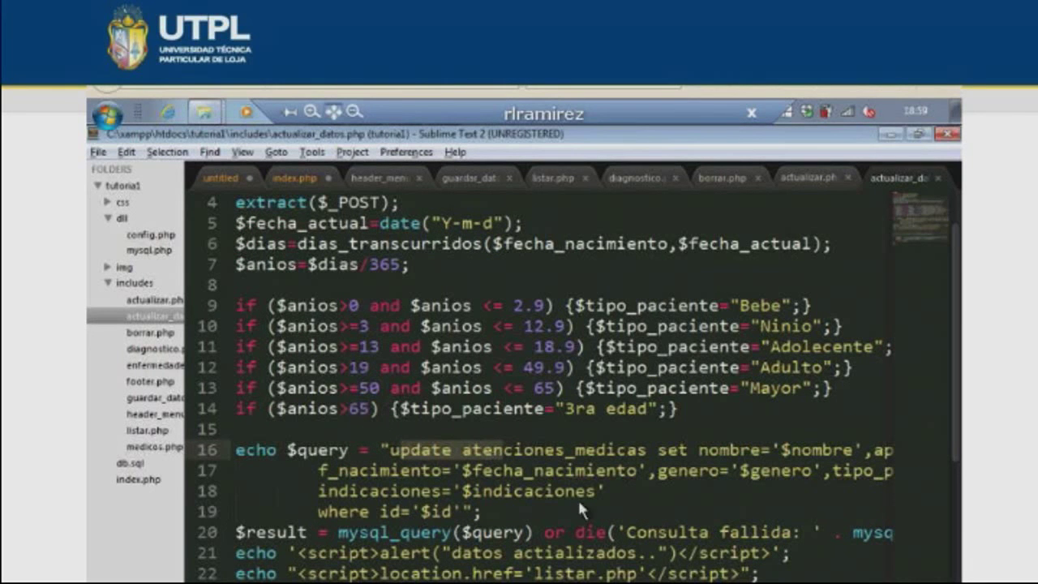
pyautogui.moveTo(473, 471); pyautogui.dragTo(617, 471)
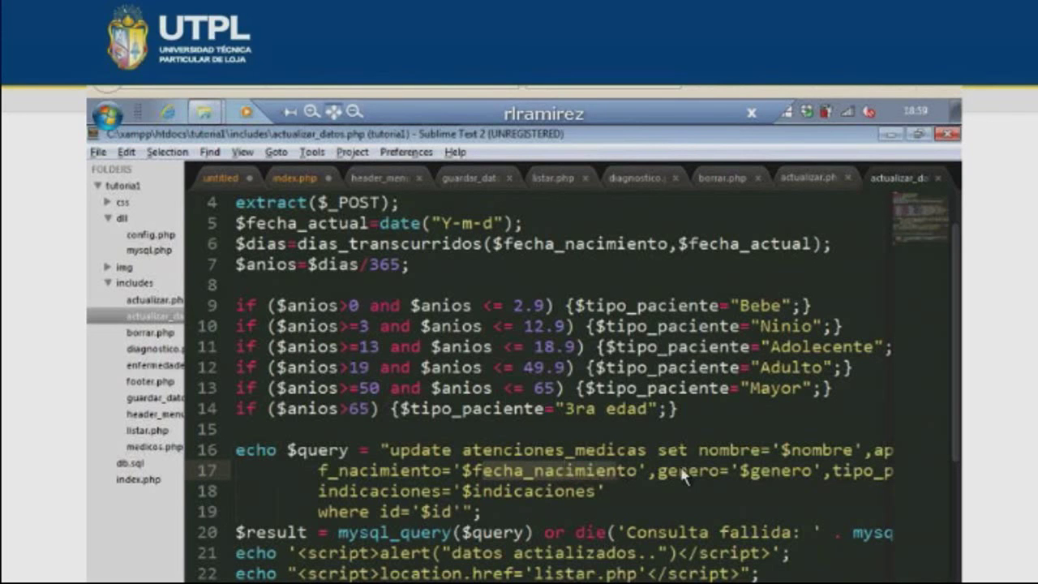
pyautogui.moveTo(680, 473); pyautogui.dragTo(711, 481)
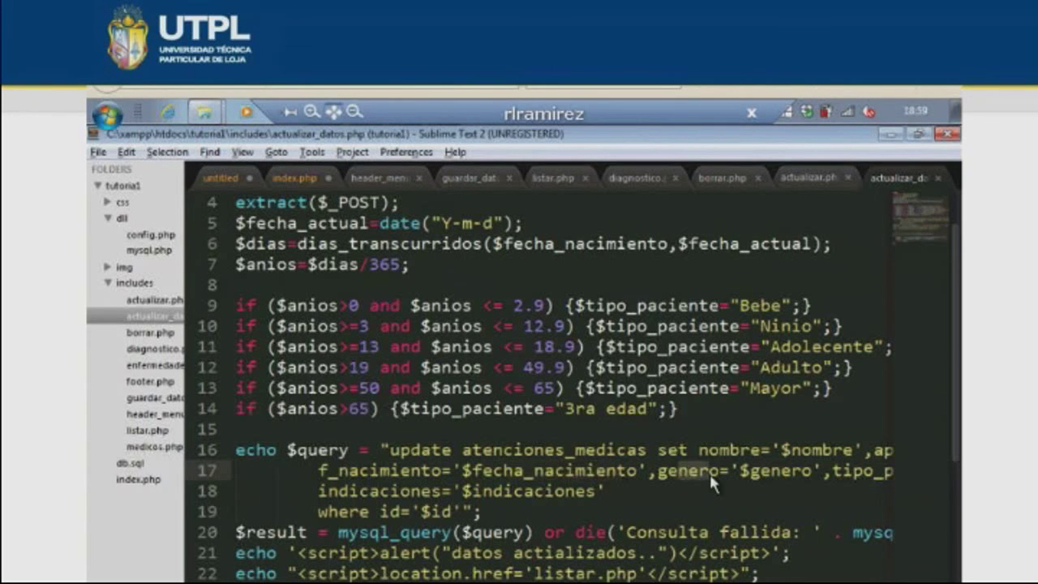
pyautogui.scroll(-1, 547, 445)
pyautogui.scroll(-2, 547, 445)
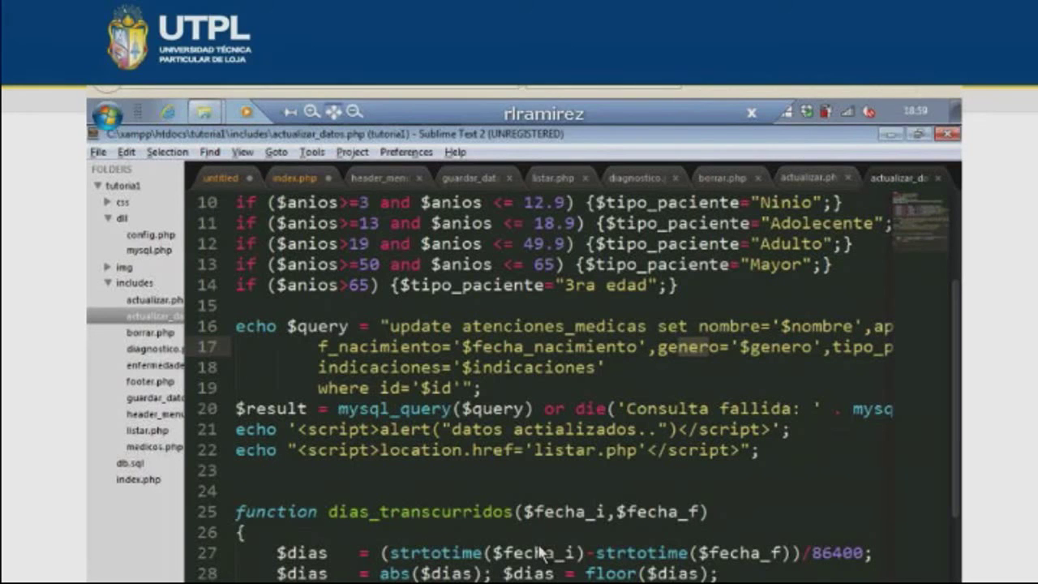
pyautogui.moveTo(513, 429); pyautogui.dragTo(566, 429)
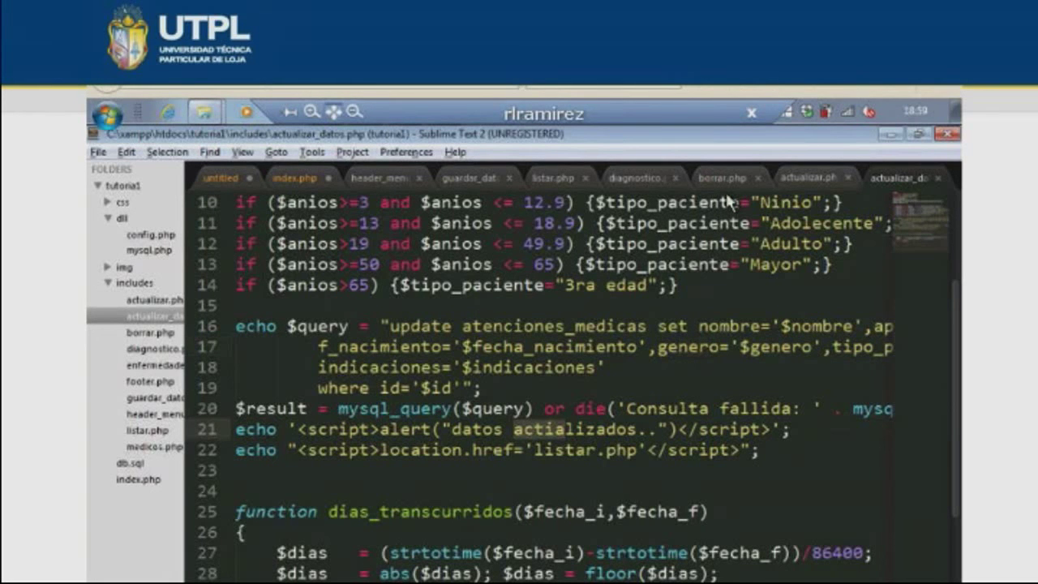
# - Bring up listar.php, then view the Medicos page in Firefox and return to the editor
pyautogui.click(553, 177)
pyautogui.hotkey('alt', 'Tab')
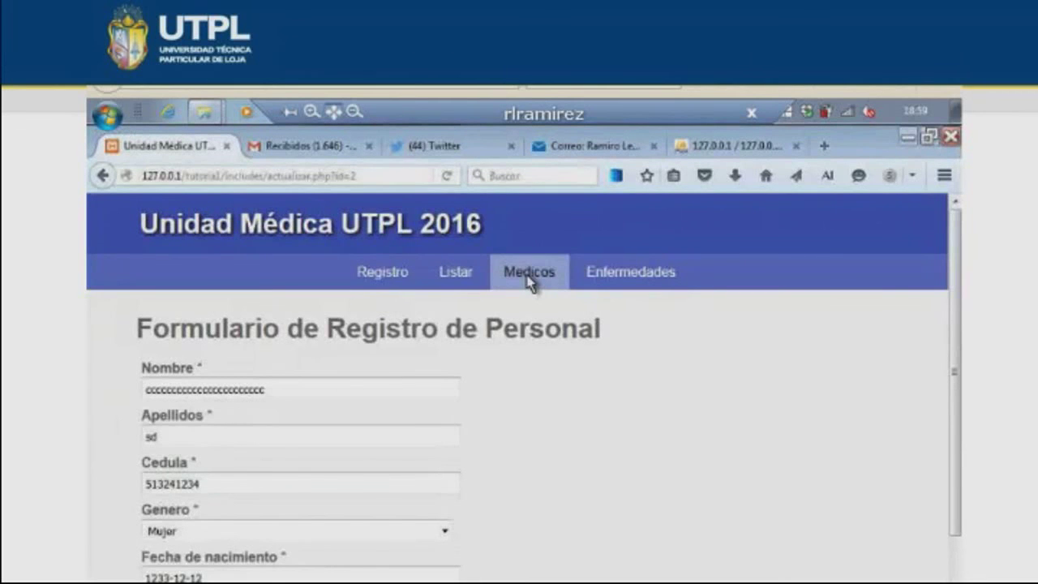
pyautogui.click(531, 276)
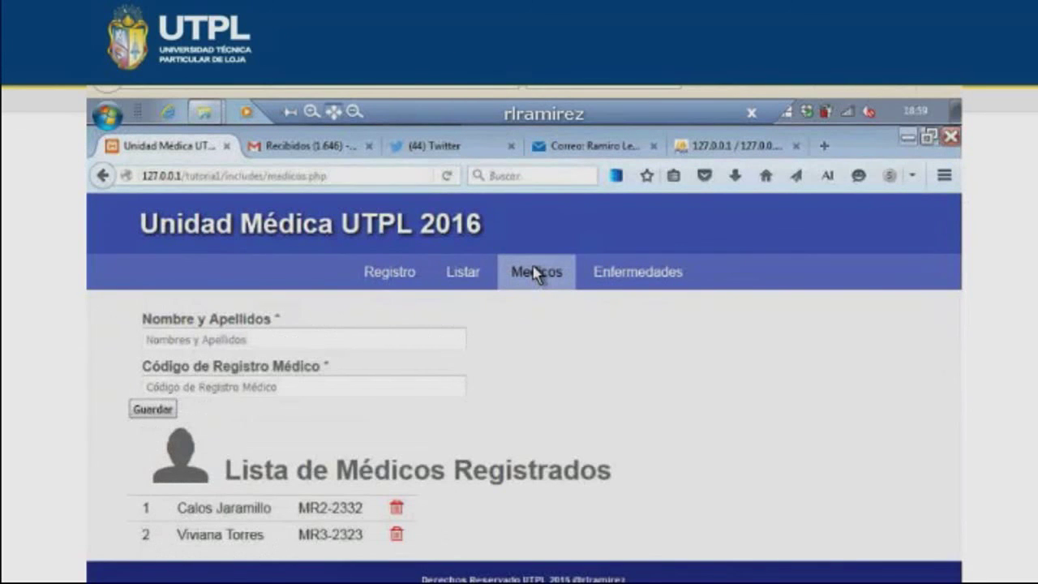
pyautogui.hotkey('alt', 'Tab')
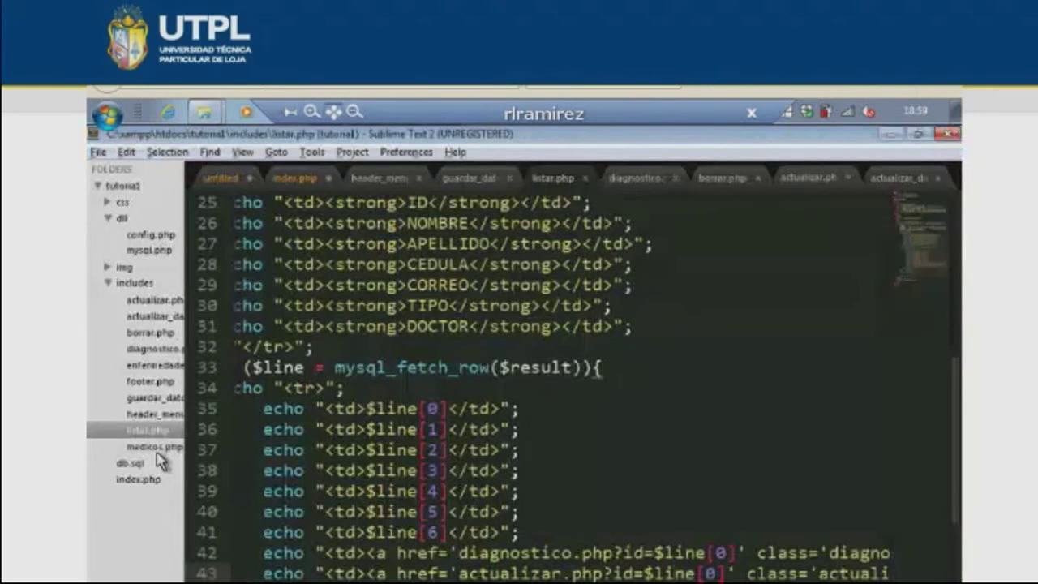
pyautogui.click(154, 447)
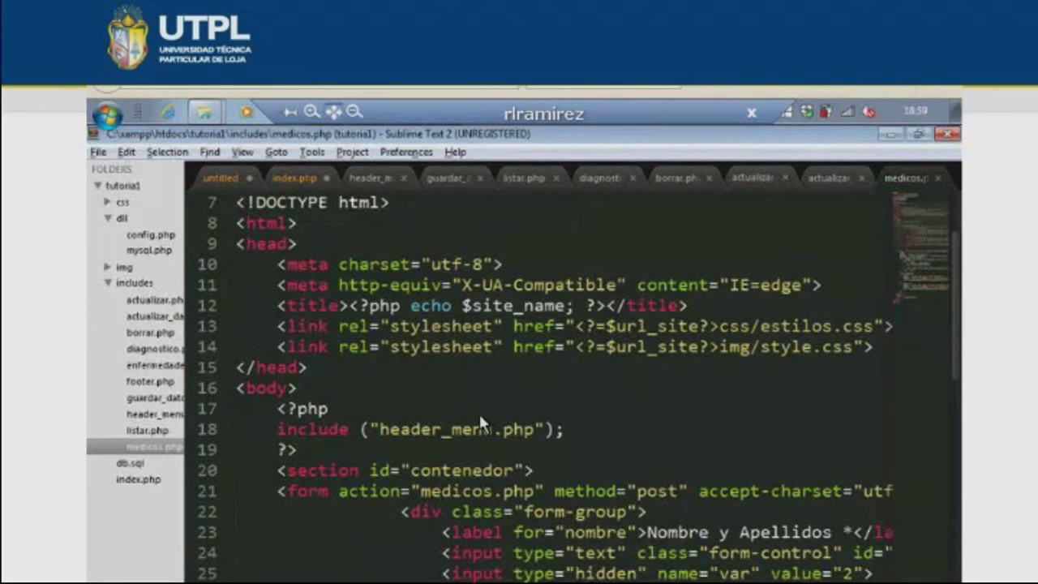
pyautogui.scroll(-2, 479, 420)
pyautogui.click(449, 369)
pyautogui.click(464, 367)
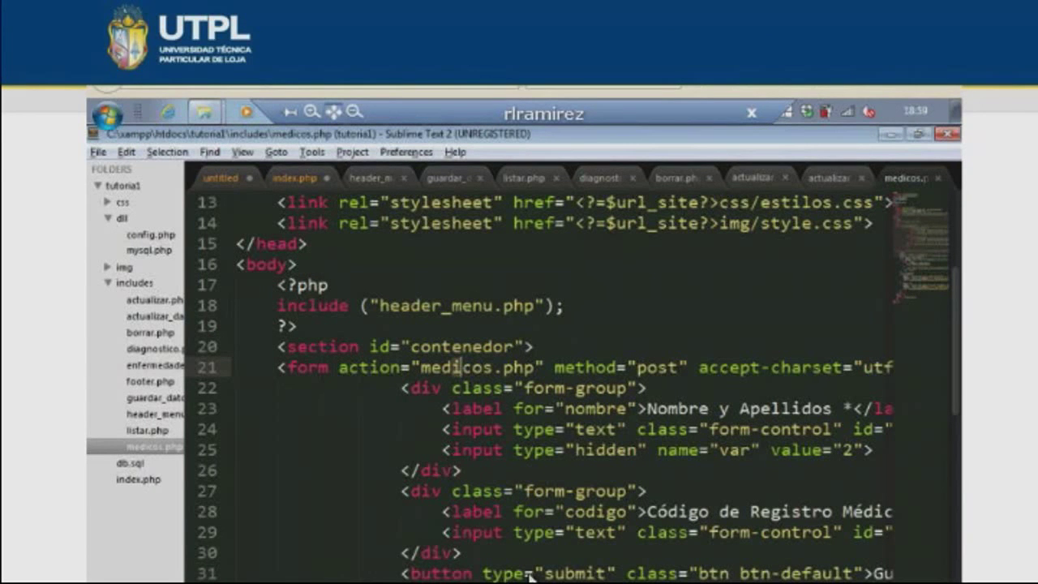
pyautogui.scroll(-7, 529, 574)
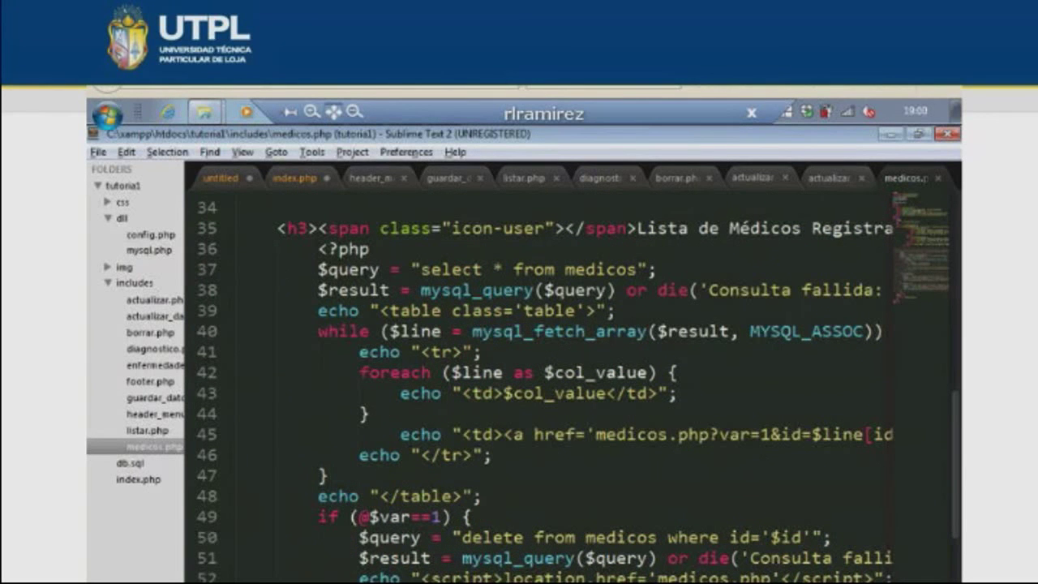
pyautogui.scroll(7, 455, 367)
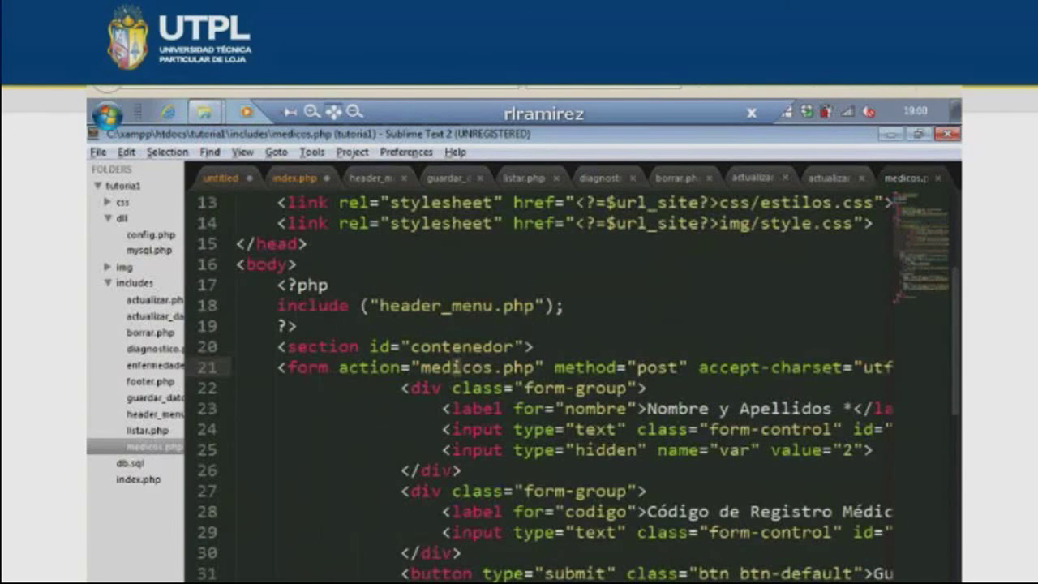
pyautogui.hscroll(1, 468, 568)
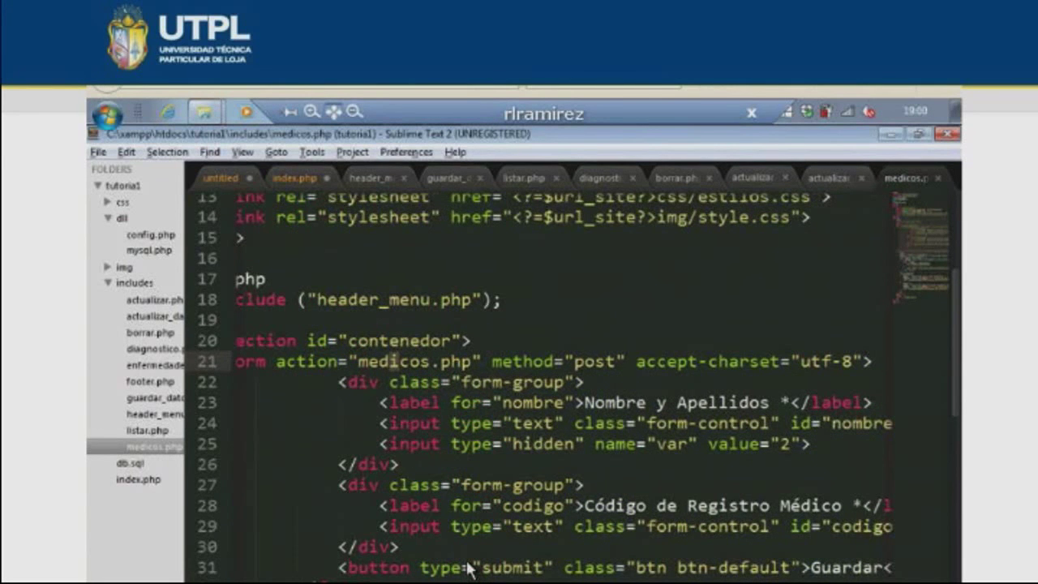
pyautogui.scroll(-6, 467, 568)
pyautogui.scroll(-2, 568, 381)
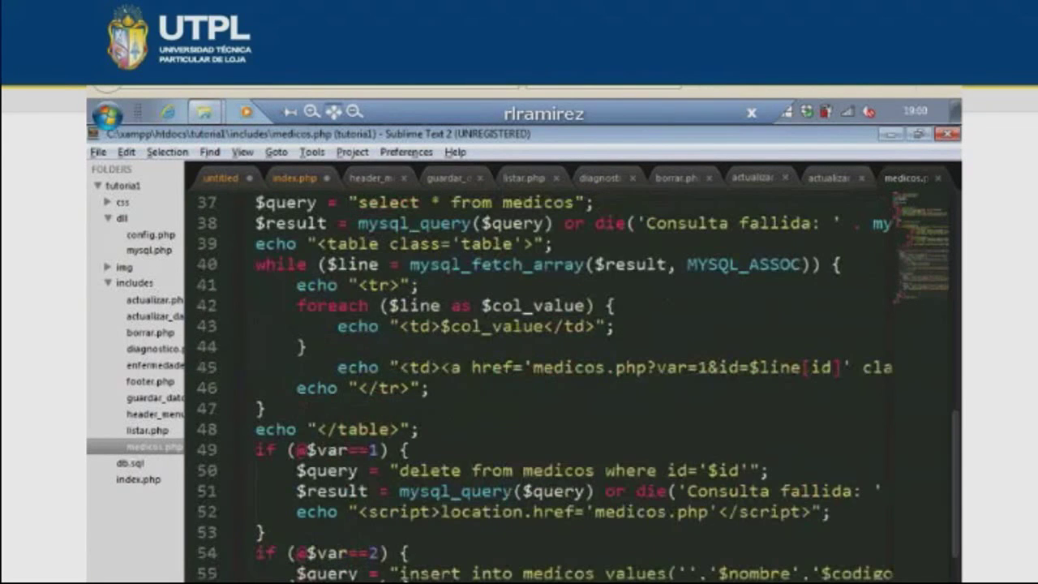
pyautogui.hscroll(-1, 369, 568)
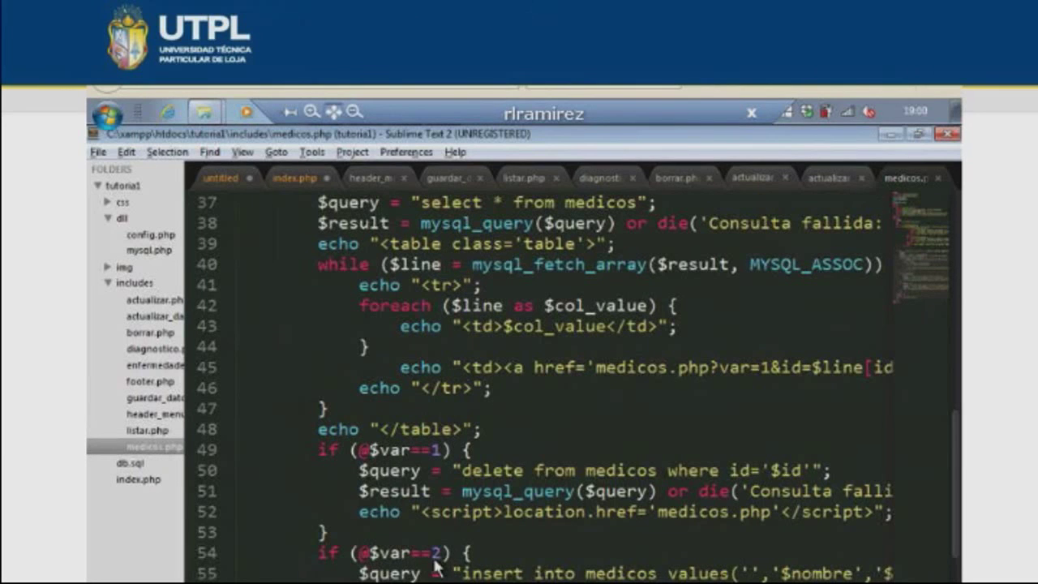
pyautogui.hscroll(1, 388, 513)
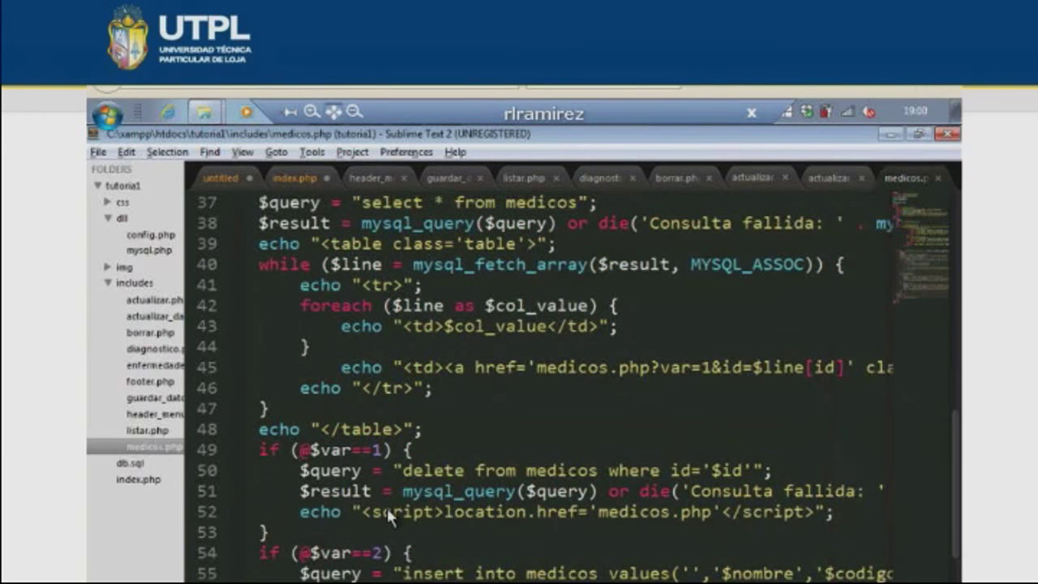
pyautogui.hscroll(1, 387, 513)
pyautogui.hotkey('alt', 'Tab')
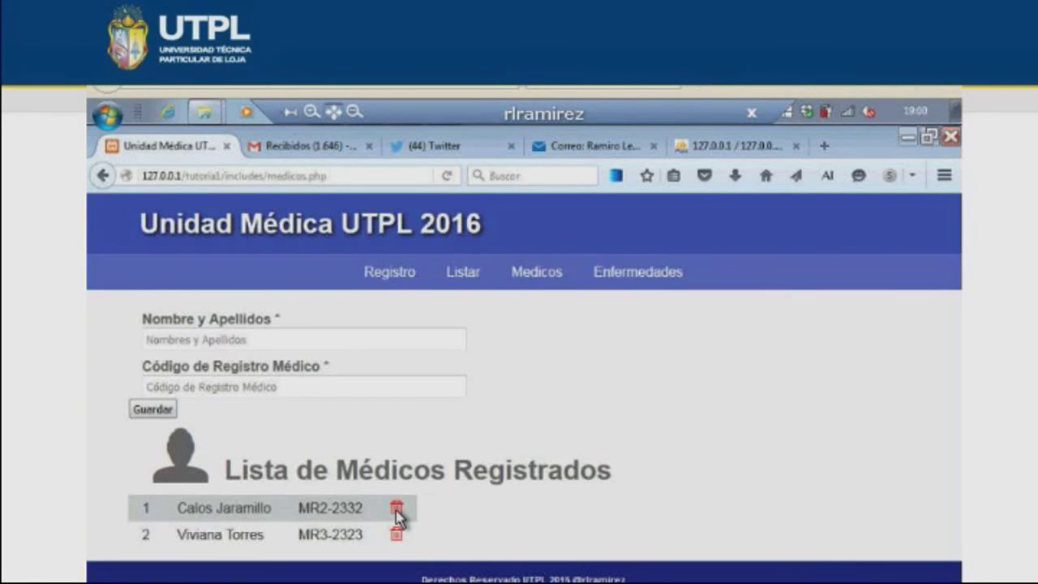
pyautogui.hotkey('alt', 'Tab')
pyautogui.scroll(3, 516, 415)
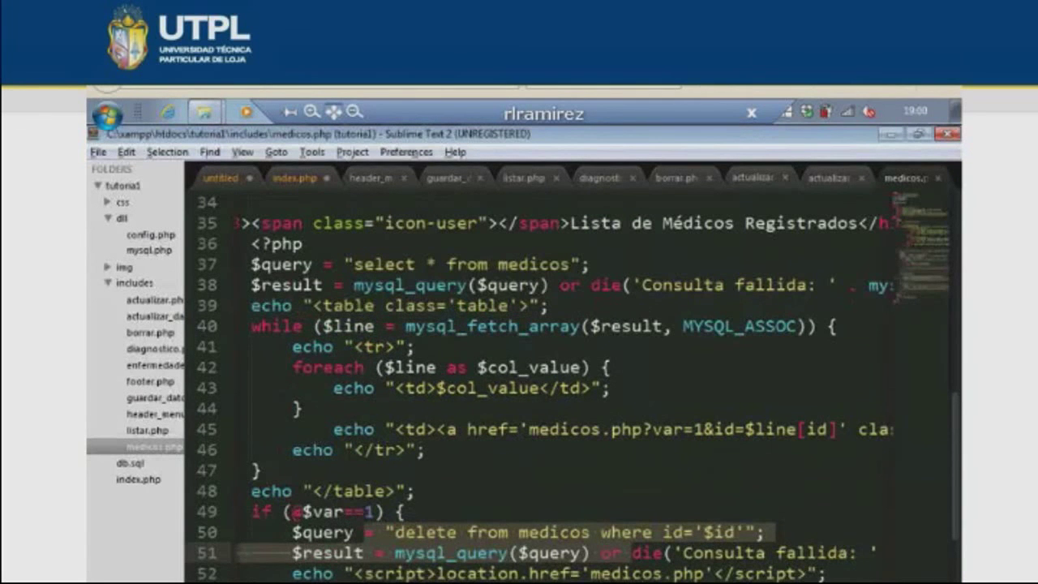
pyautogui.hscroll(1, 622, 552)
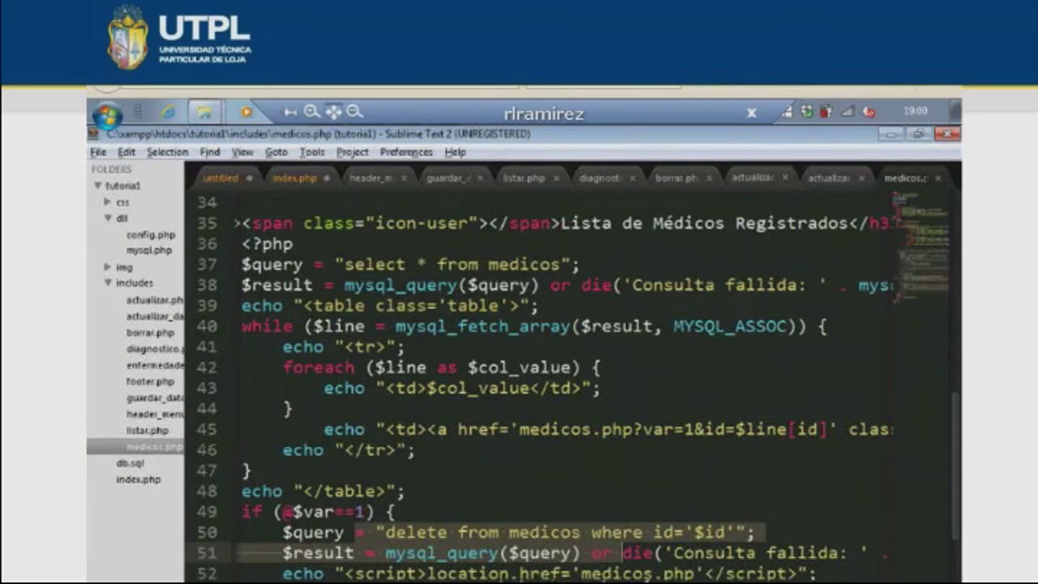
pyautogui.hscroll(5, 622, 552)
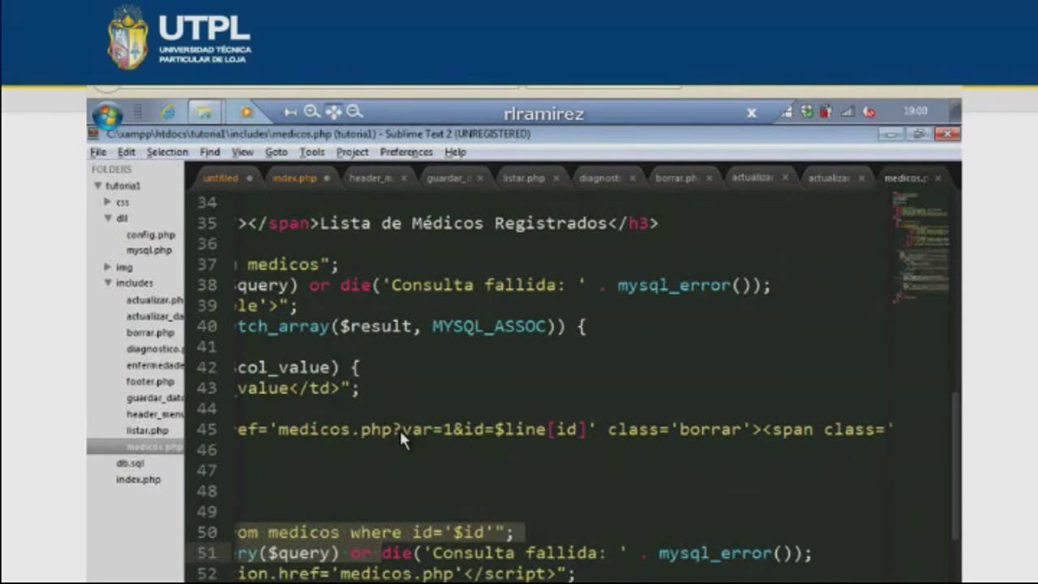
pyautogui.click(512, 430)
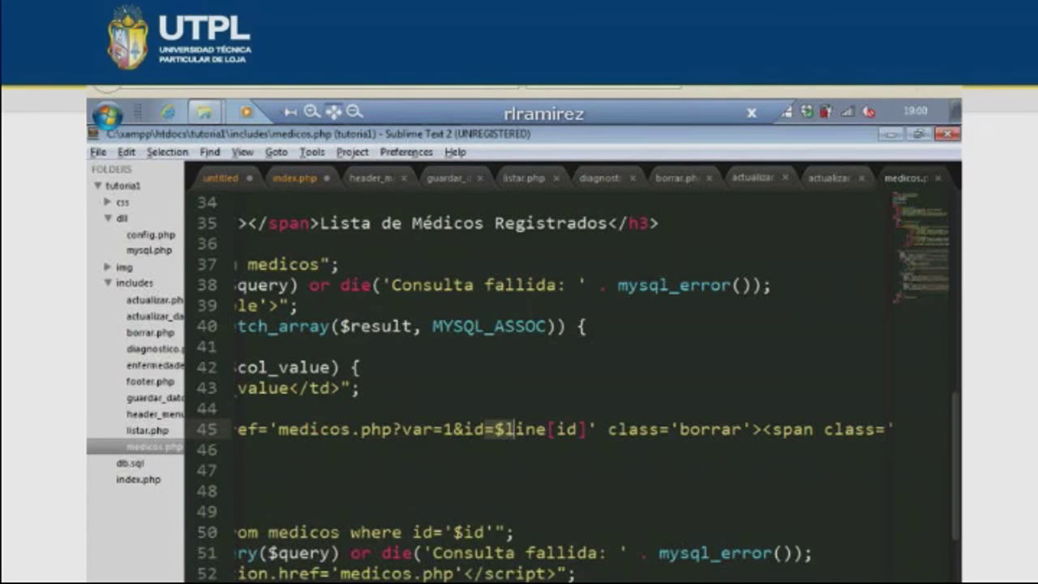
pyautogui.hscroll(-3, 253, 558)
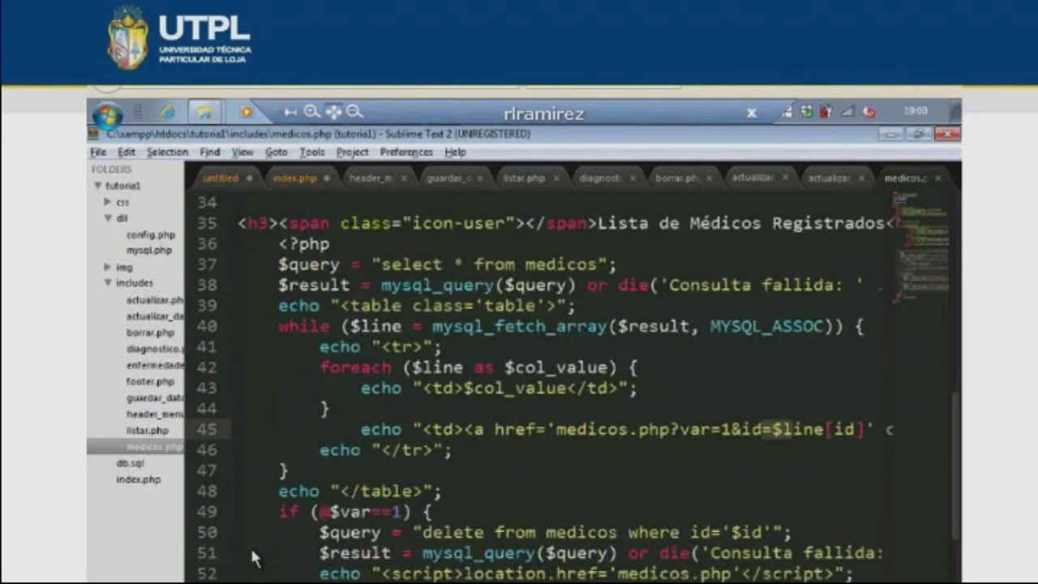
pyautogui.scroll(-3, 478, 480)
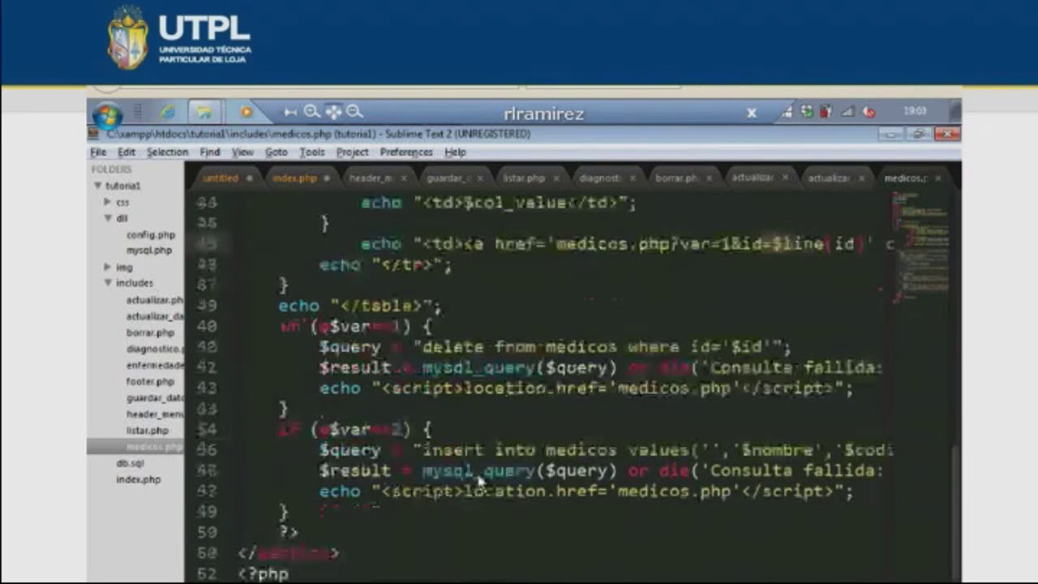
pyautogui.doubleClick(739, 351)
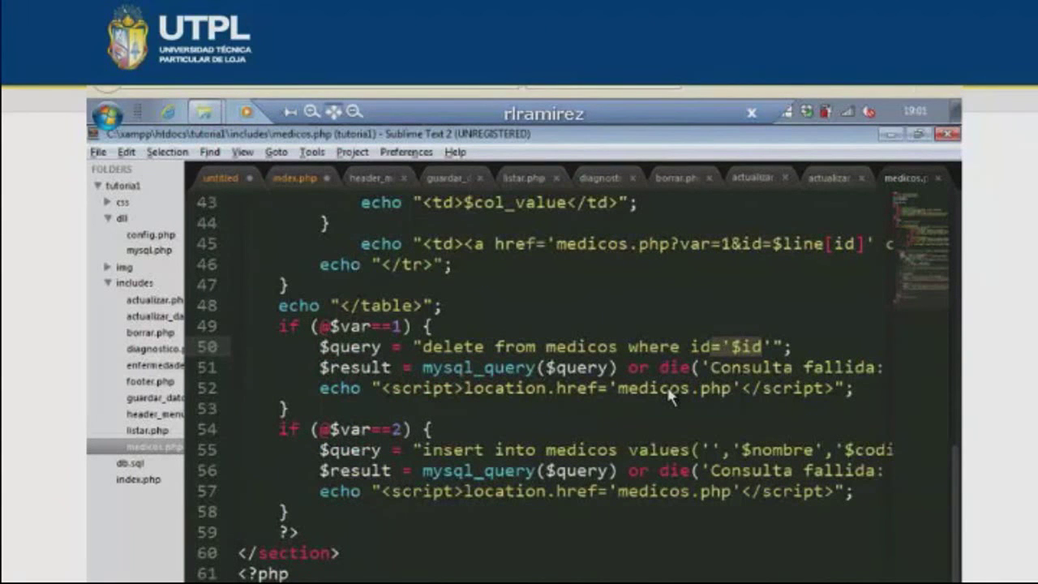
pyautogui.click(423, 328)
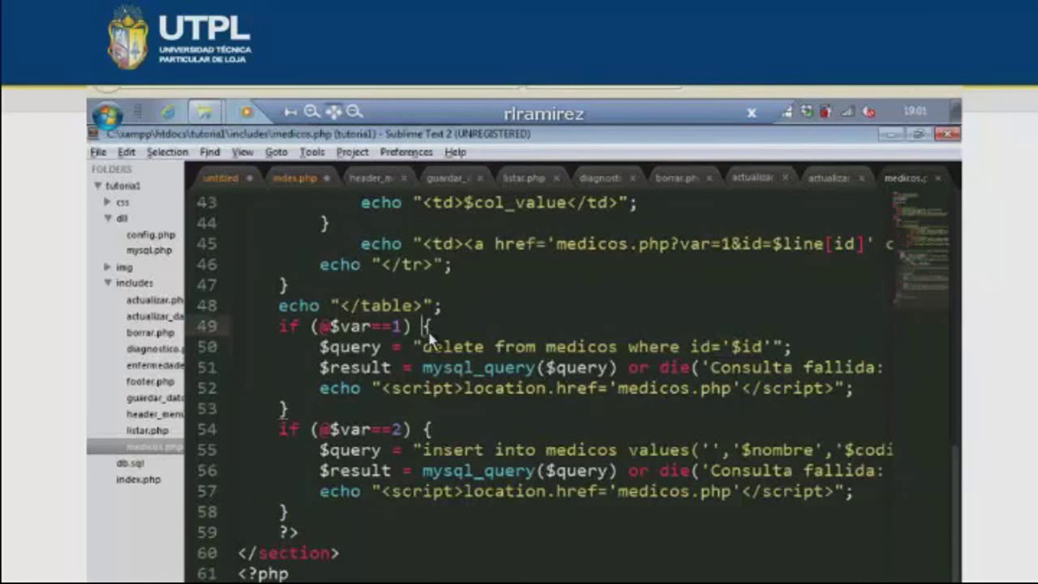
pyautogui.scroll(2, 916, 363)
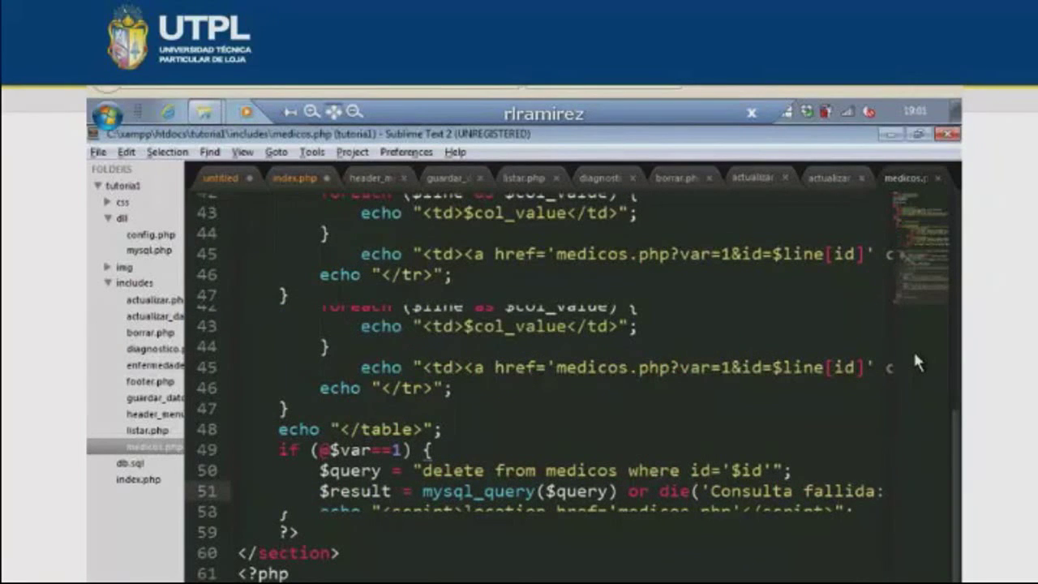
pyautogui.click(841, 367)
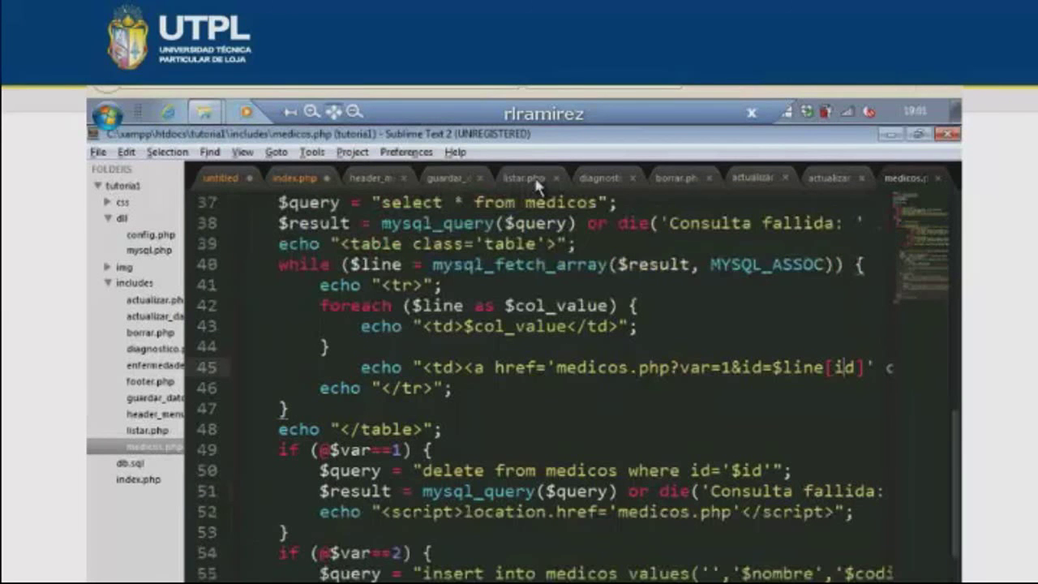
# - Move through the listar.php and diagnostico.php tabs to reach actualizar.php
pyautogui.click(535, 180)
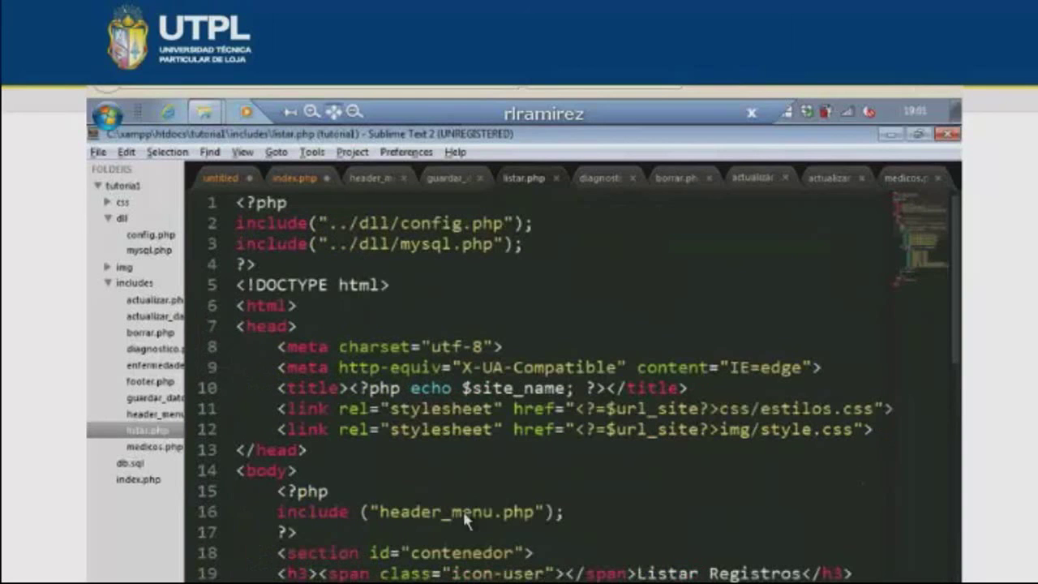
pyautogui.click(600, 178)
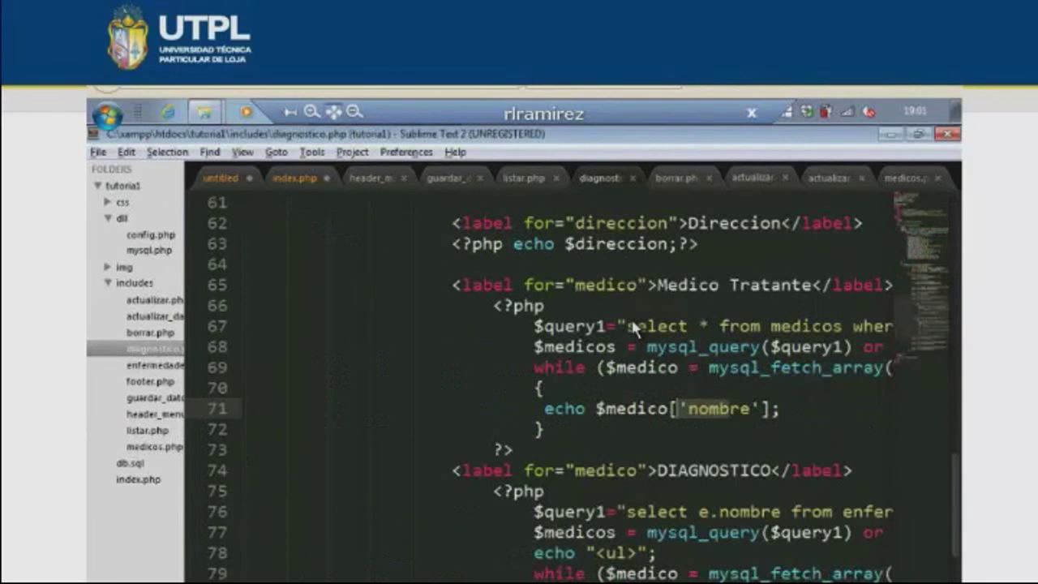
pyautogui.scroll(5, 634, 326)
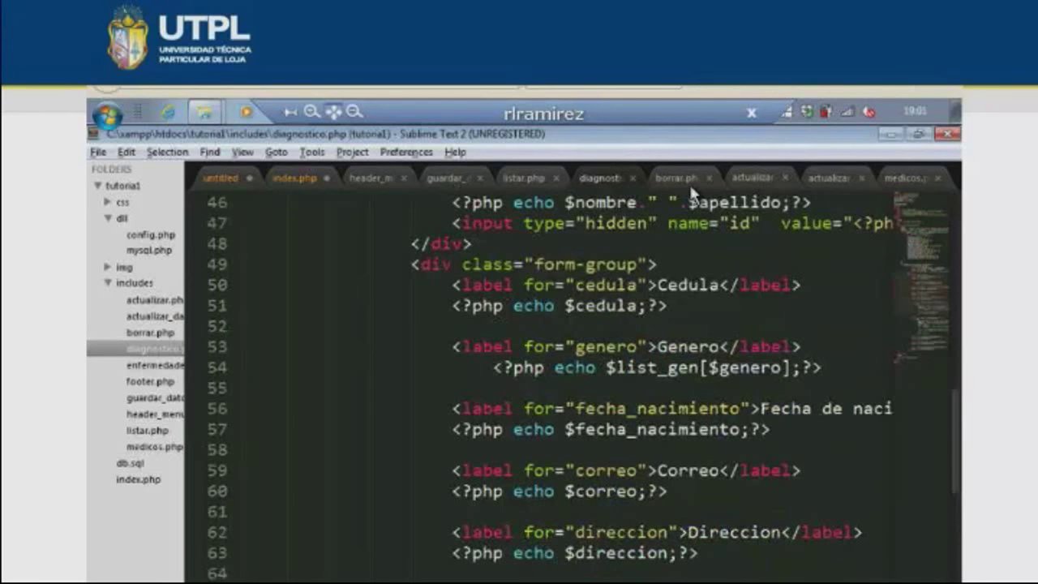
pyautogui.click(752, 177)
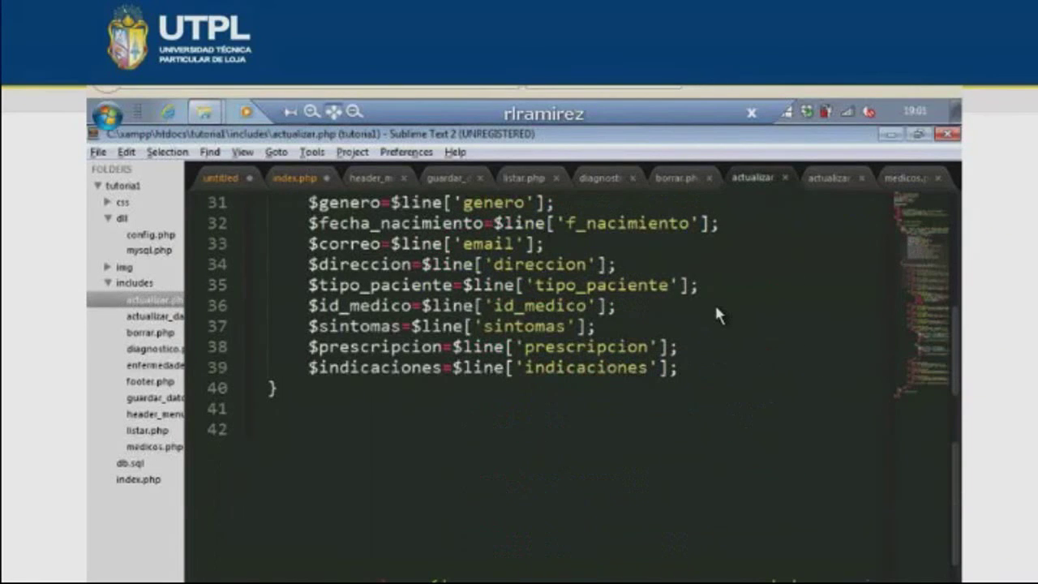
pyautogui.scroll(4, 717, 314)
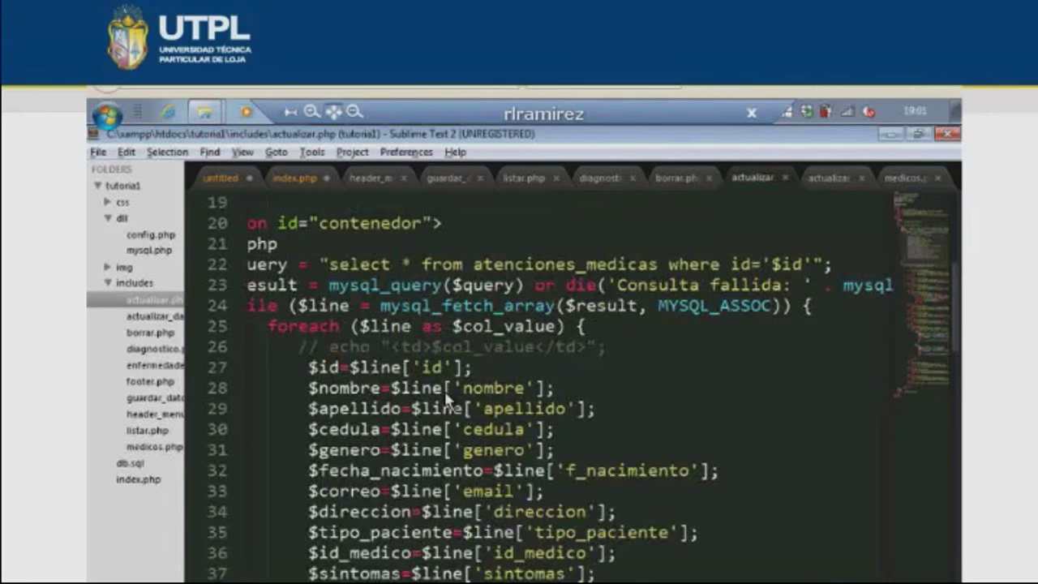
# - Replace $line['id'] with $line[0] and $line['nombre'] with $line[1] in actualizar.php
pyautogui.click(445, 393)
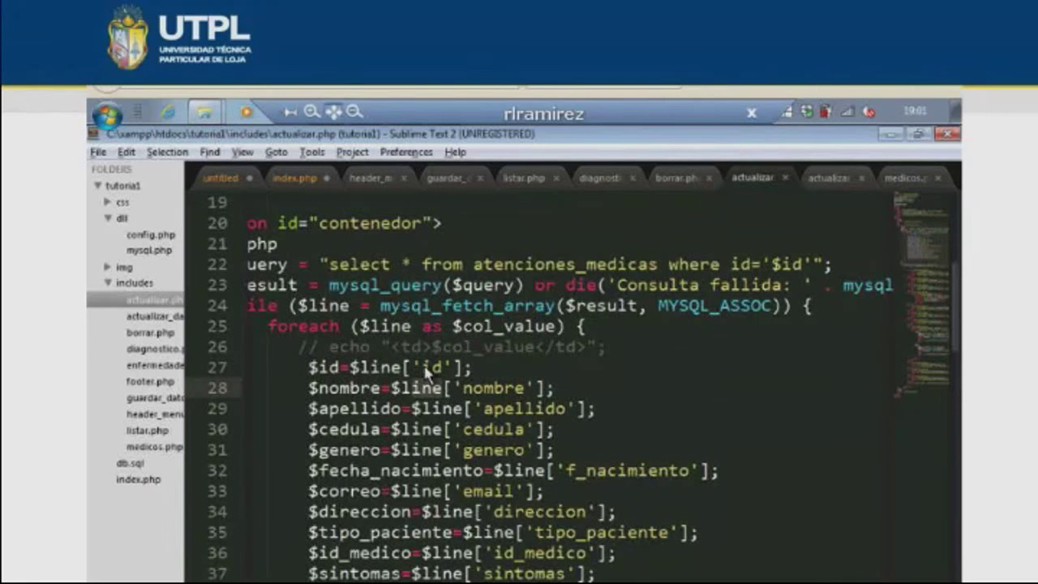
pyautogui.doubleClick(430, 367)
pyautogui.click(428, 371)
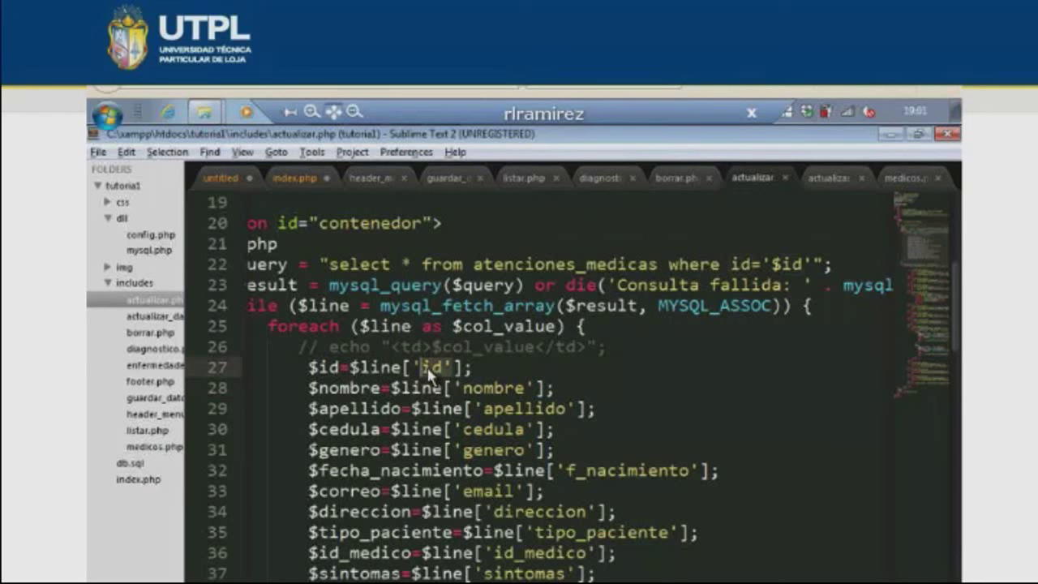
pyautogui.write('0')
pyautogui.moveTo(534, 387); pyautogui.dragTo(453, 388)
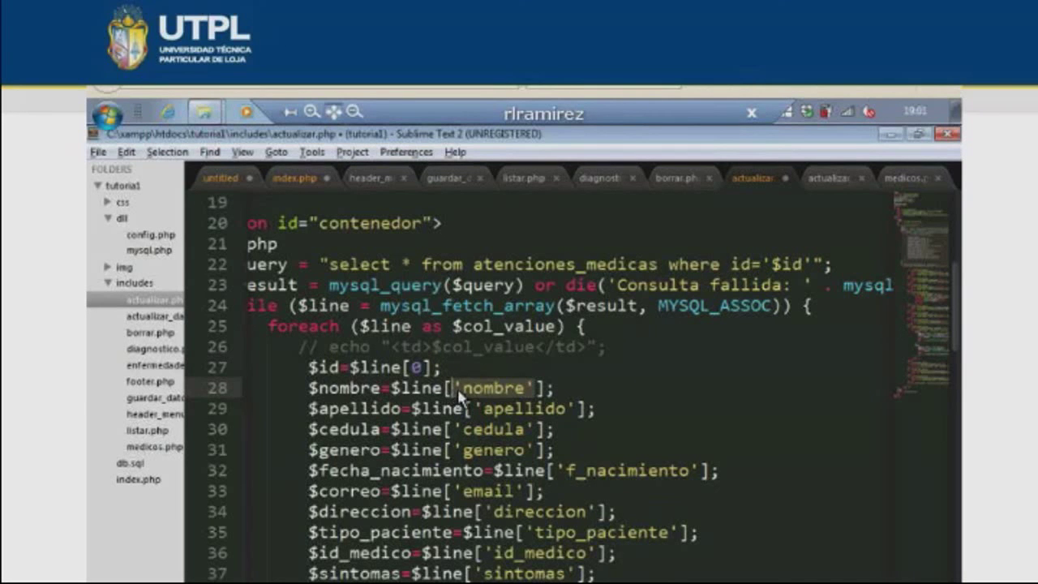
pyautogui.write('1')
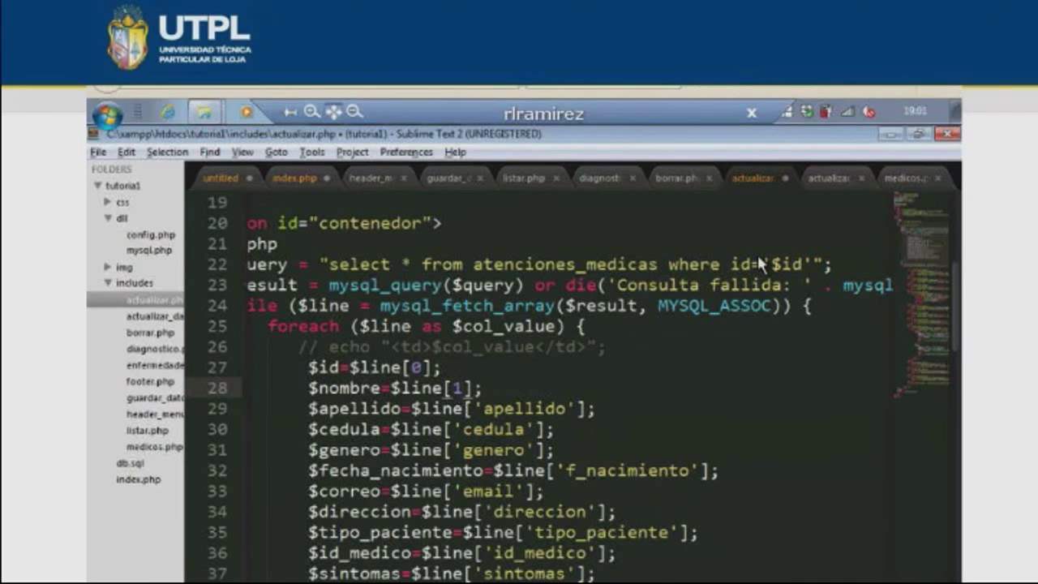
# - Select id in medicos.php's $line[id] on line 45, then view the doctors page in Firefox
pyautogui.hotkey('ctrl', 'Tab')
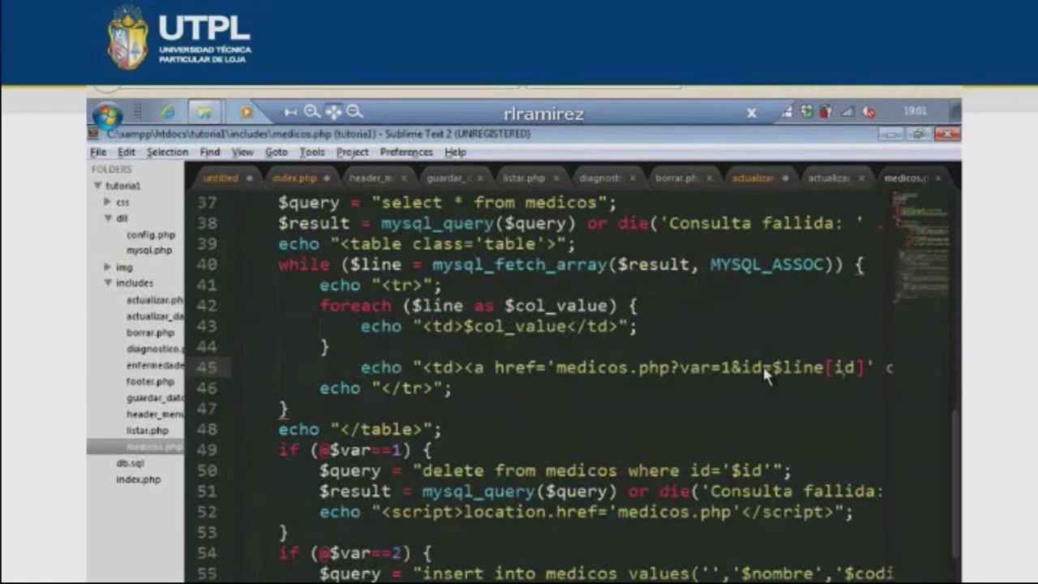
pyautogui.doubleClick(841, 367)
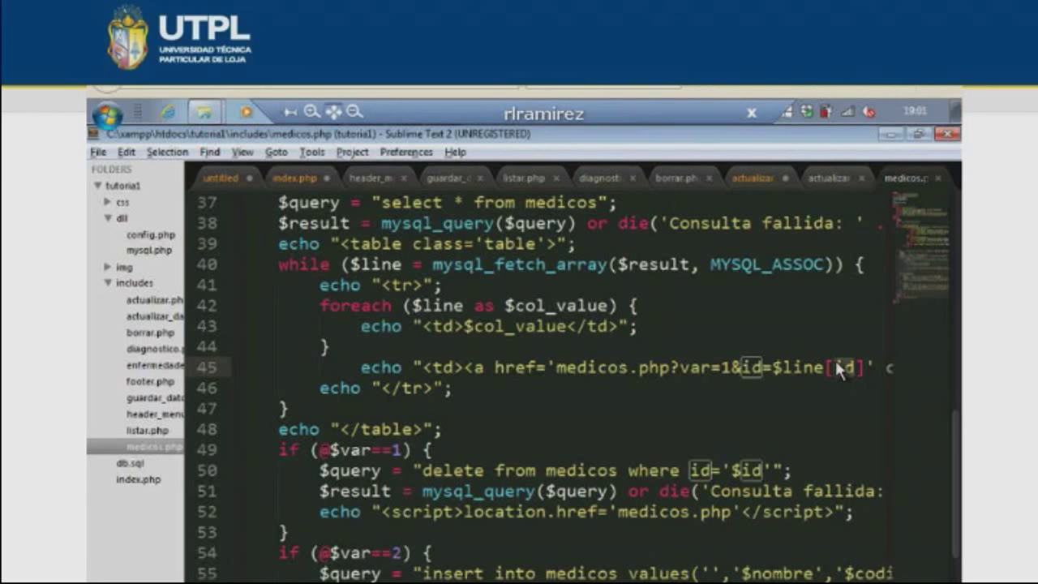
pyautogui.hotkey('alt', 'Tab')
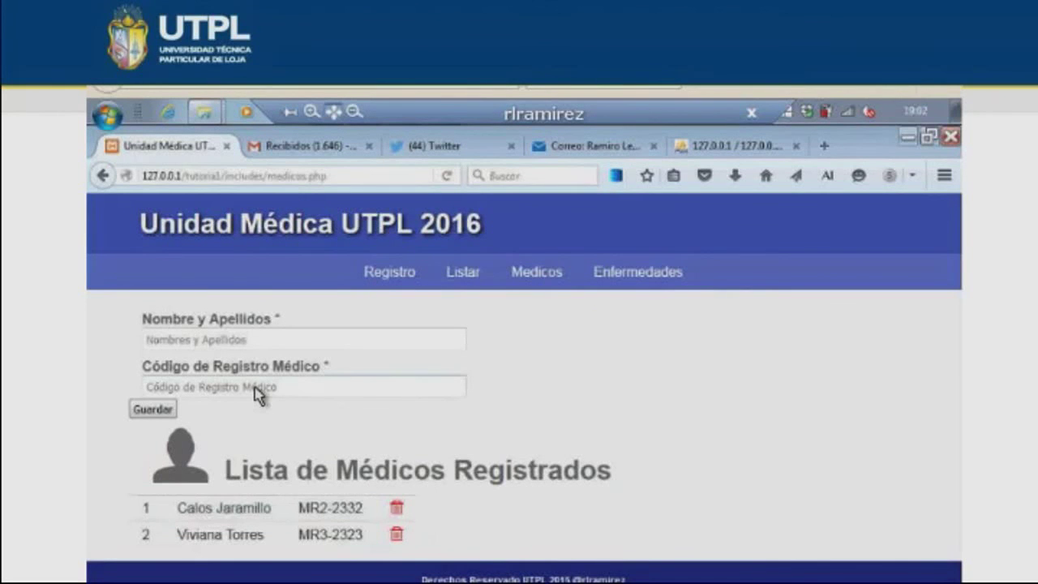
# - Register a new doctor with their full name and medical code 2222, then switch to the editor
pyautogui.click(260, 349)
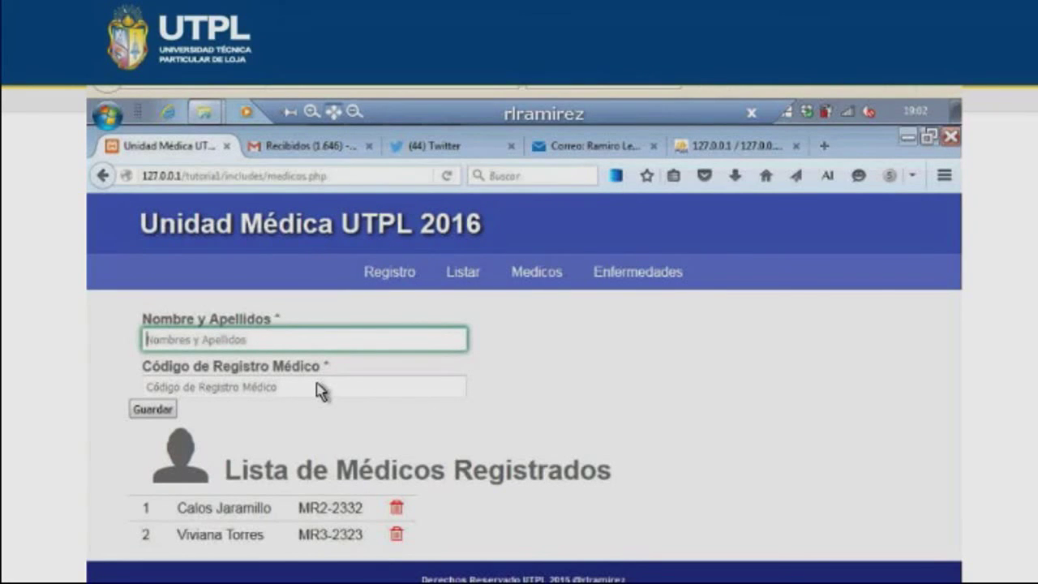
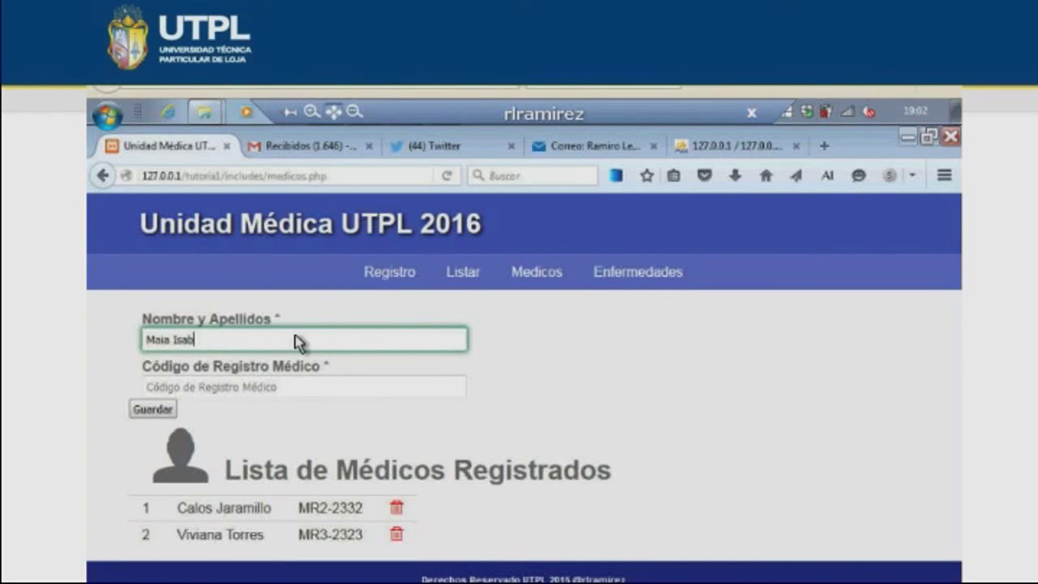
pyautogui.press('Tab')
pyautogui.write('222')
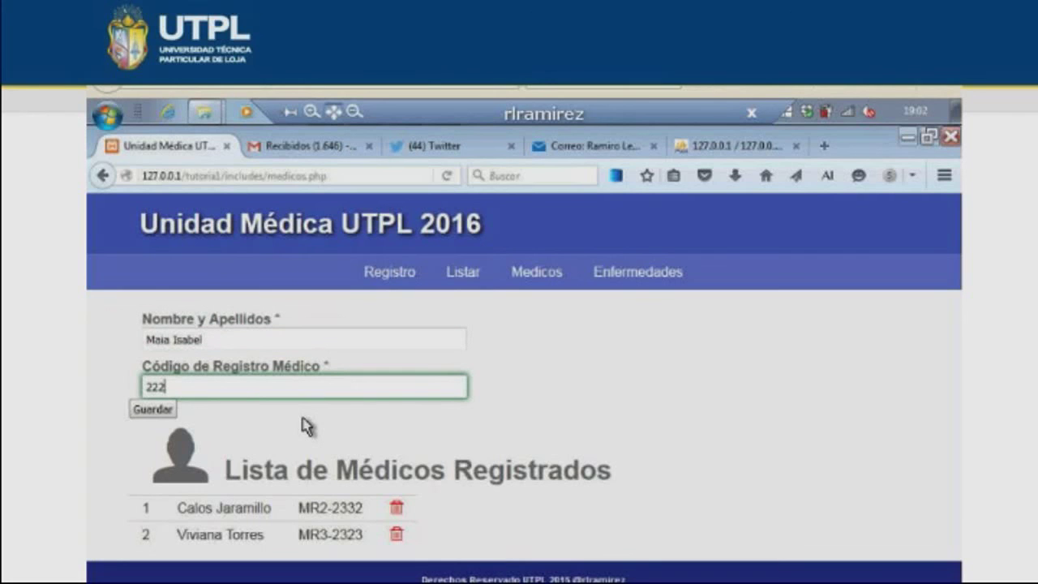
pyautogui.write('2')
pyautogui.press('Return')
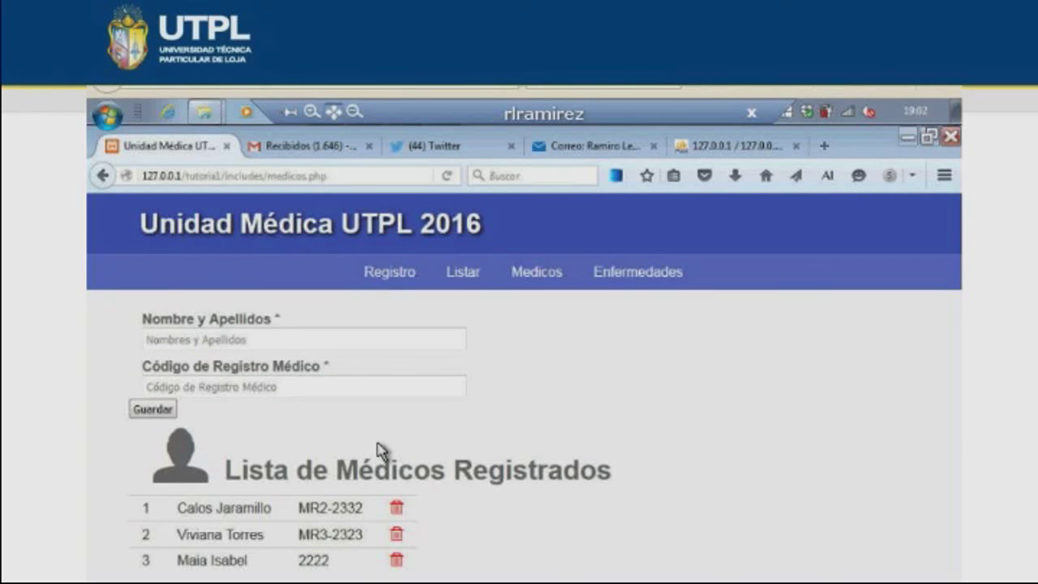
pyautogui.hotkey('alt', 'Tab')
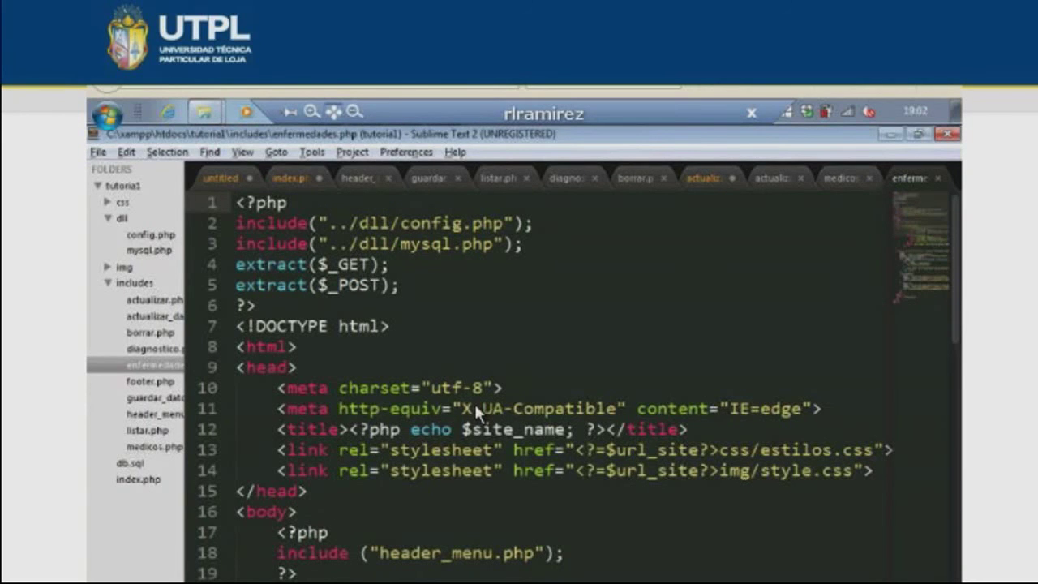
# - Switch from Sublime Text back to Firefox's Enfermedades page
pyautogui.hotkey('alt', 'Tab')
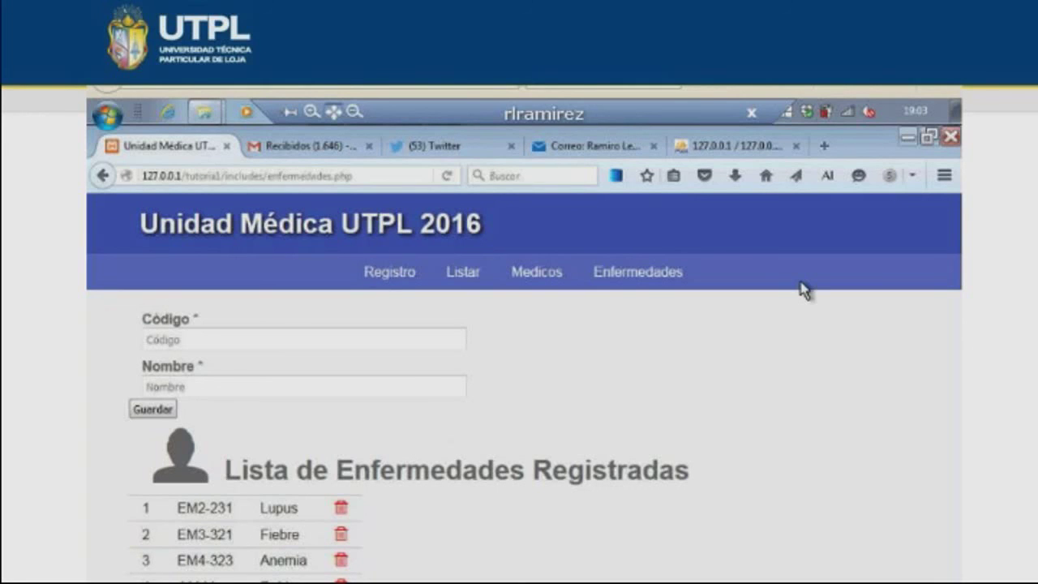
# - Open the Registro page's Formulario de Registro de Personal, briefly checking enfermedades.php in the editor
pyautogui.click(485, 230)
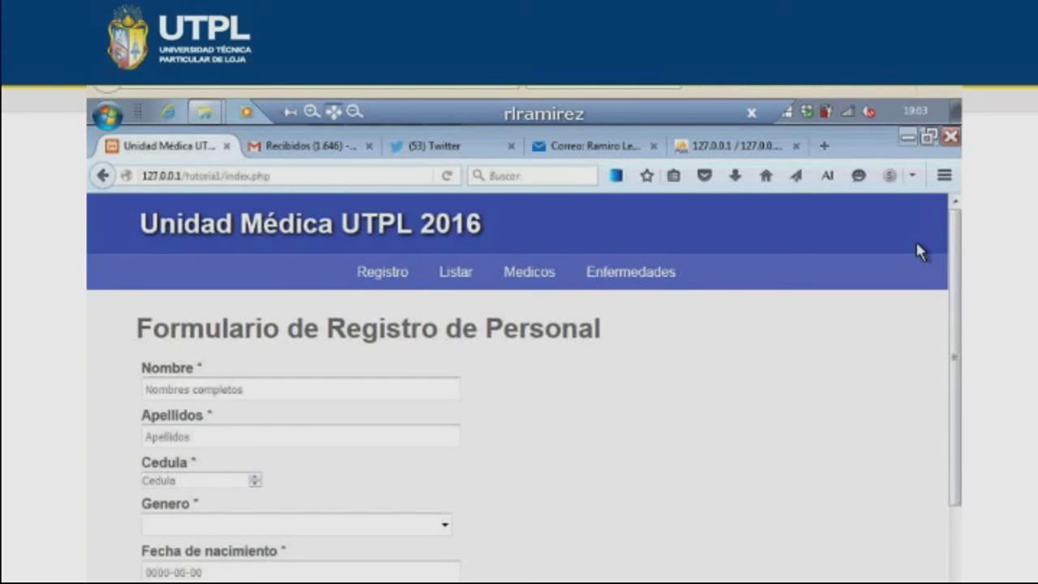
pyautogui.click(454, 269)
pyautogui.hotkey('alt', 'Tab')
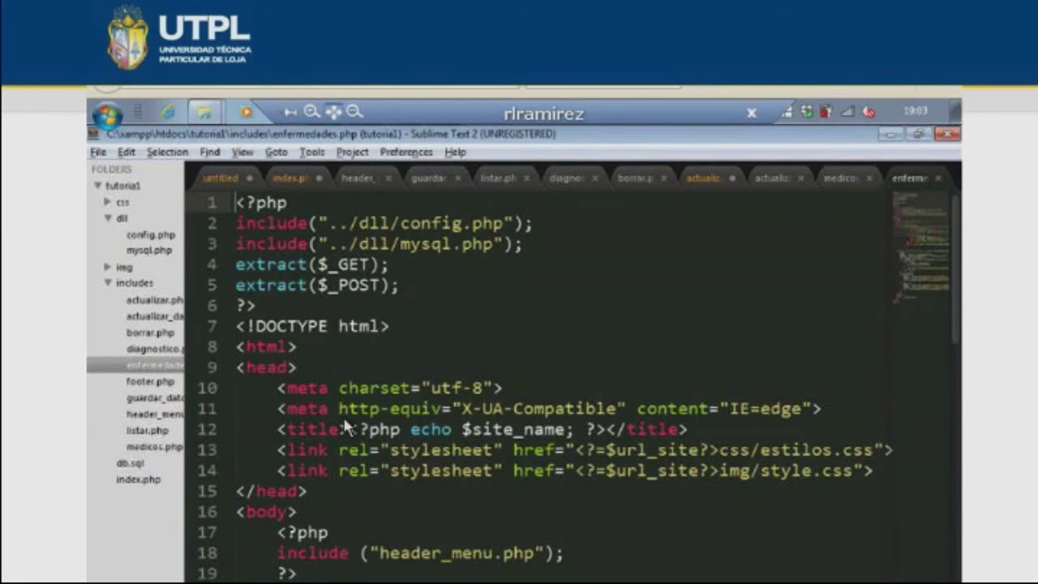
pyautogui.hotkey('alt', 'Tab')
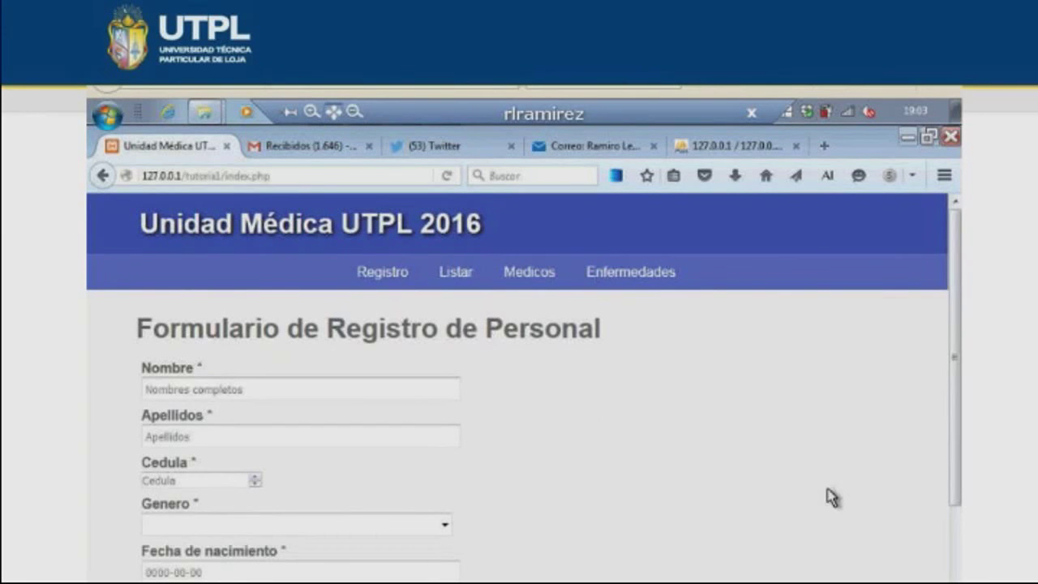
# - Inspect the Unidad Médica UTPL 2016 header title in the developer tools to preview it in red
pyautogui.rightClick(686, 505)
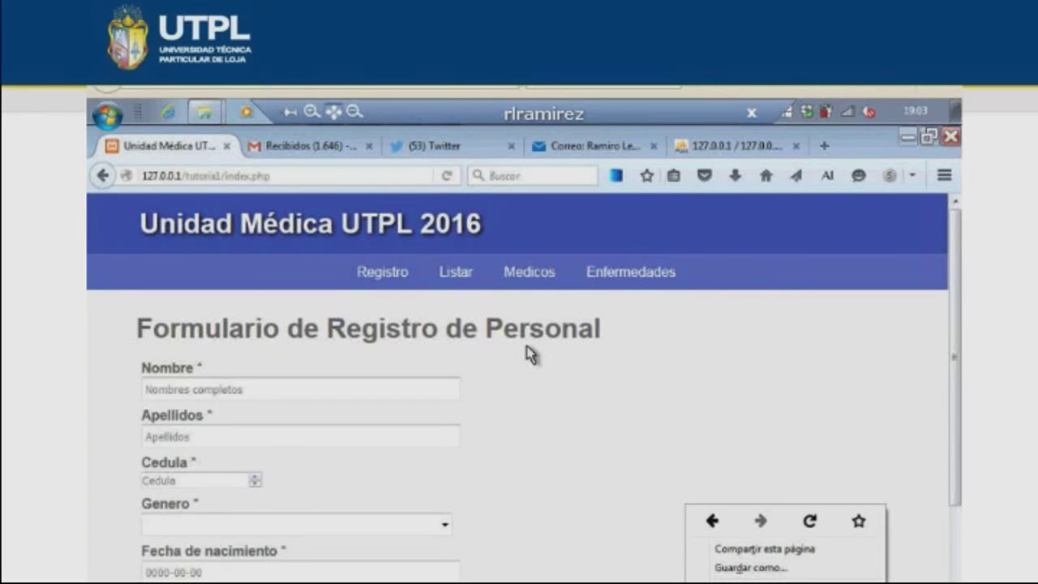
pyautogui.press('q')
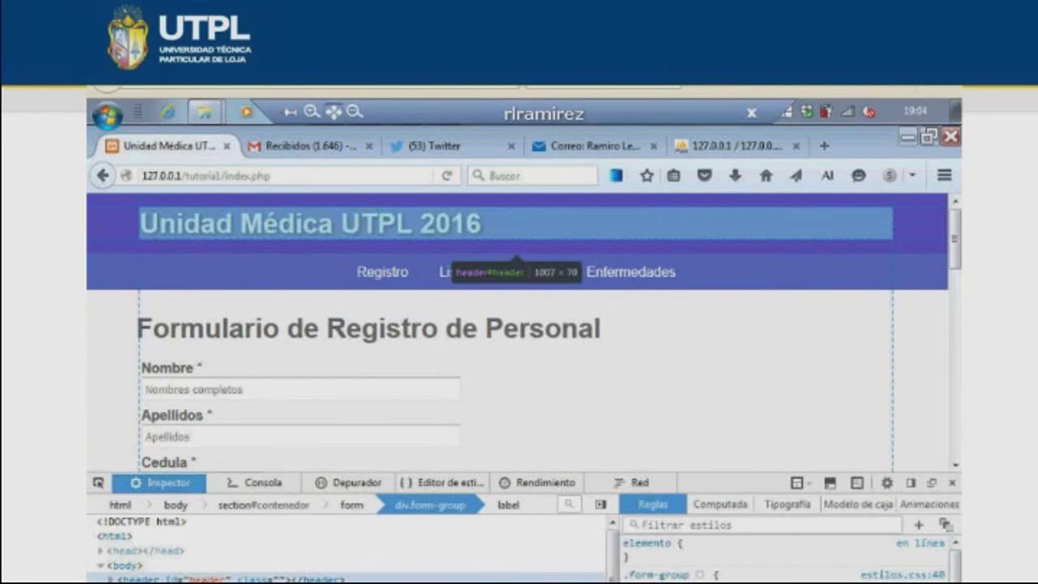
pyautogui.moveTo(159, 223); pyautogui.dragTo(333, 224)
pyautogui.rightClick(274, 238)
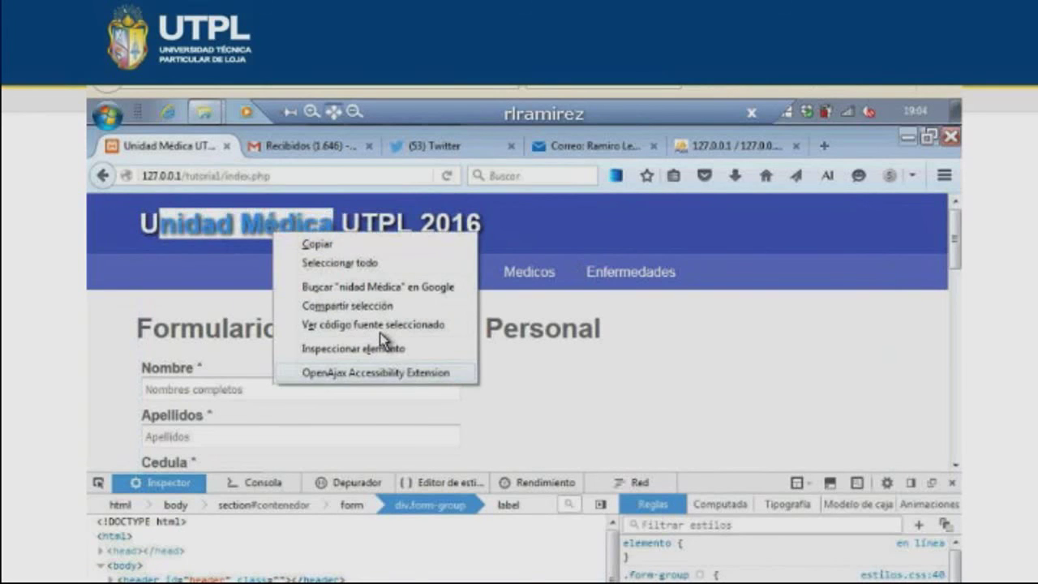
pyautogui.click(376, 372)
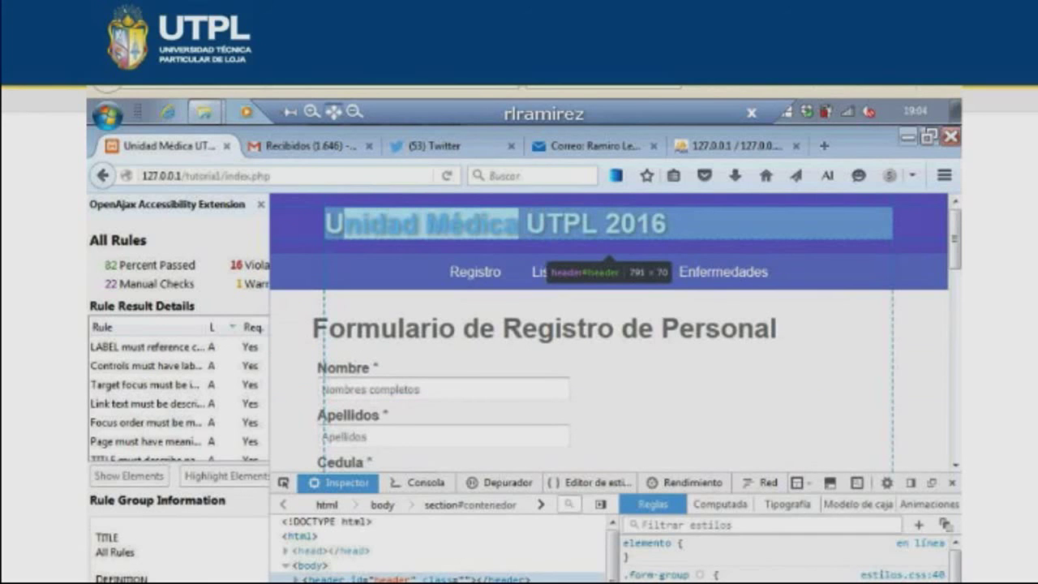
pyautogui.click(365, 578)
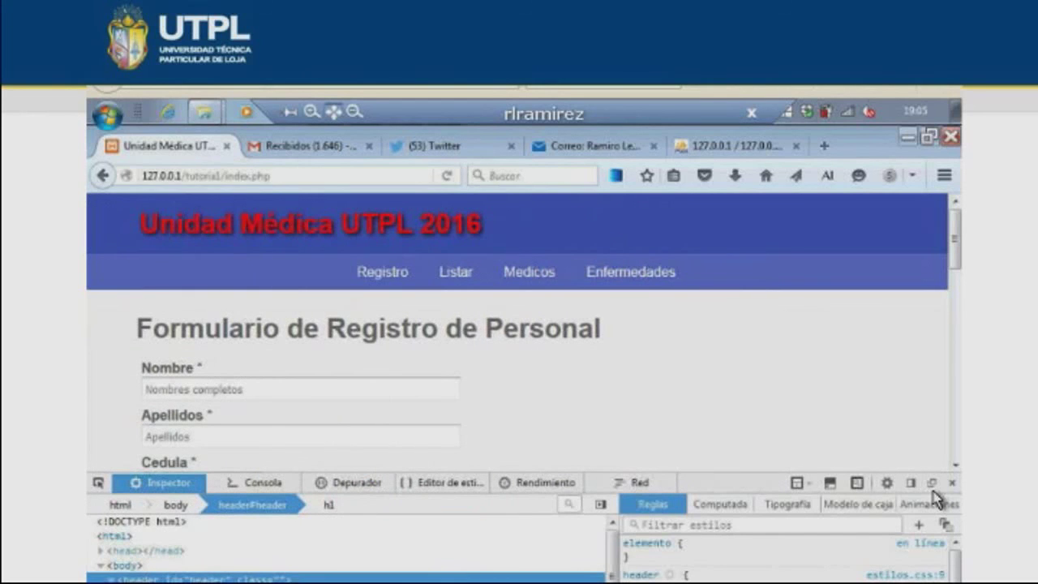
# - Close the Inspector panel so the red-titled registration page fills the window
pyautogui.click(951, 482)
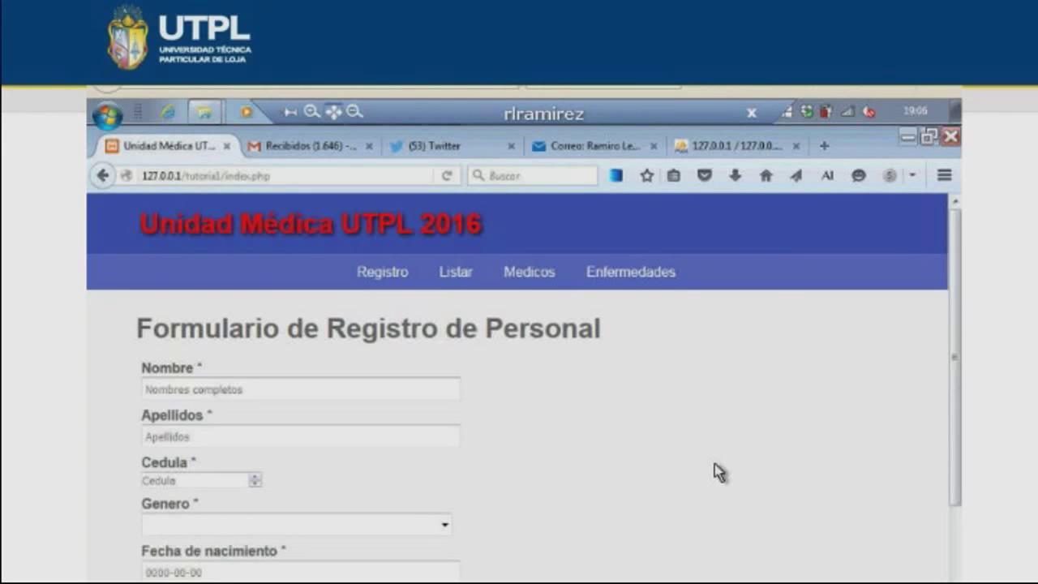
# - Compare estilos.css with the registration page and reload the page in Firefox
pyautogui.hotkey('alt', 'Tab')
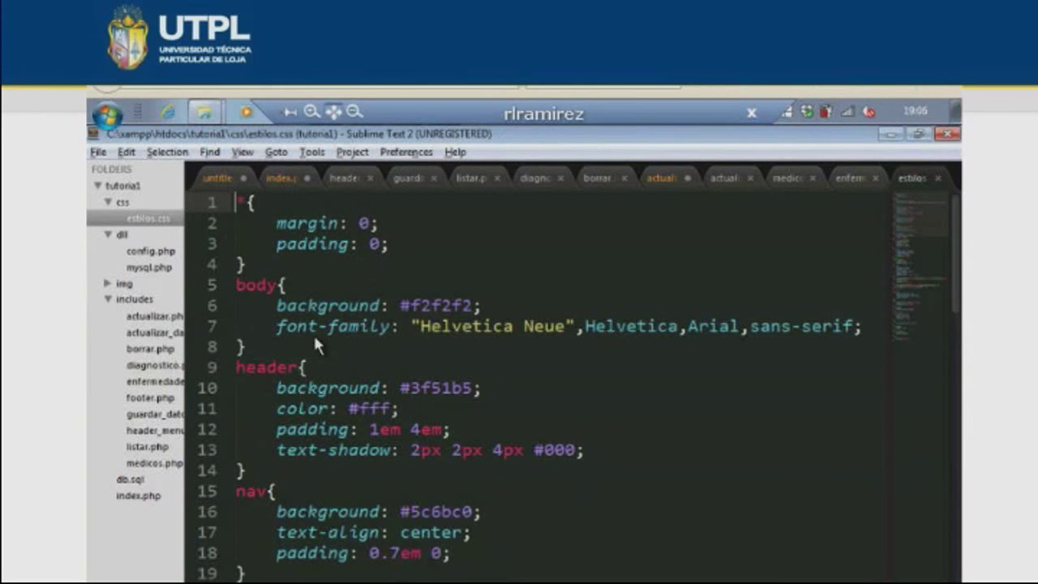
pyautogui.hotkey('alt', 'Tab')
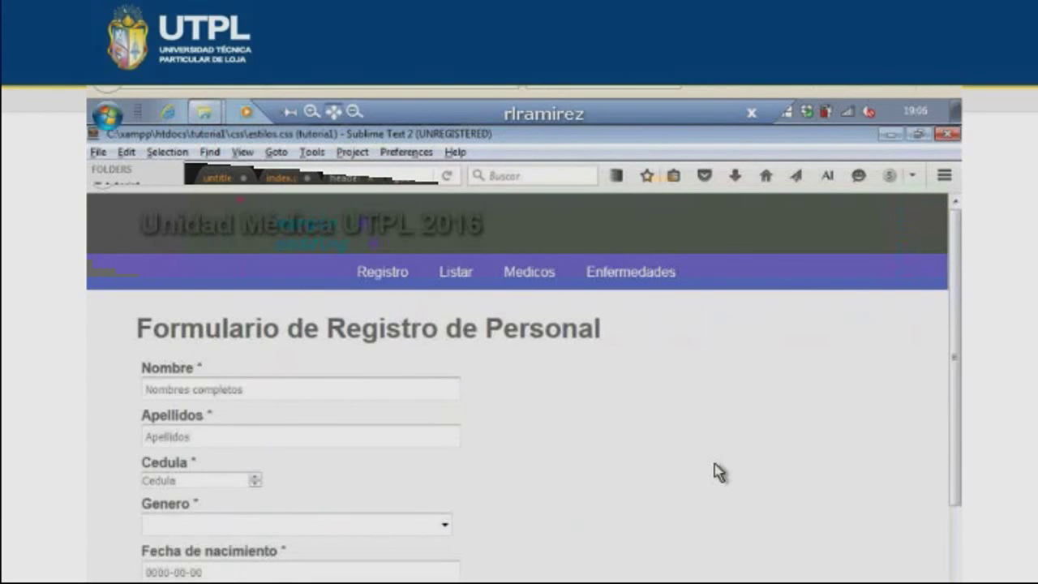
pyautogui.hotkey('alt', 'Tab')
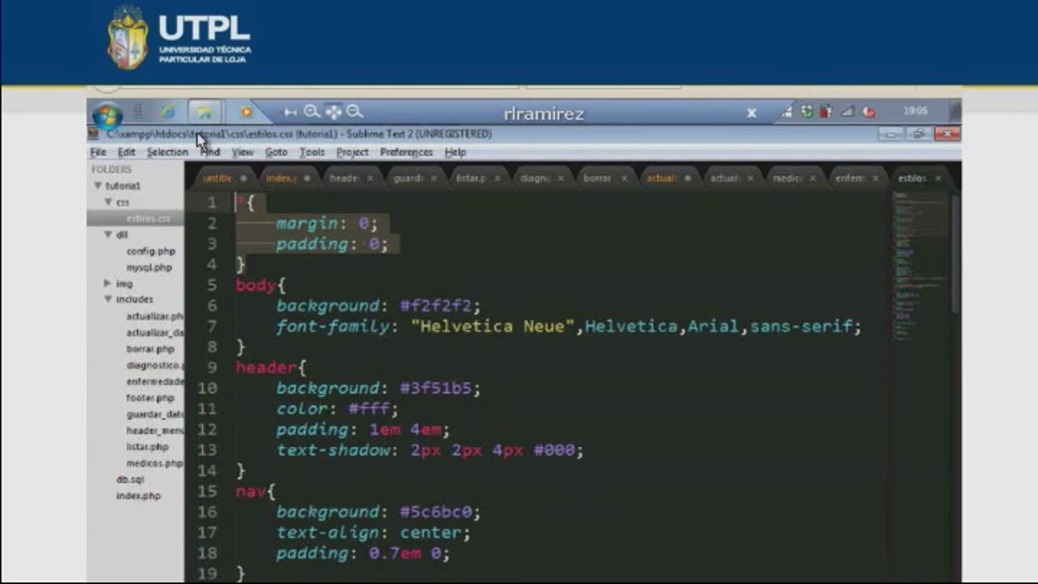
pyautogui.hotkey('alt', 'Tab')
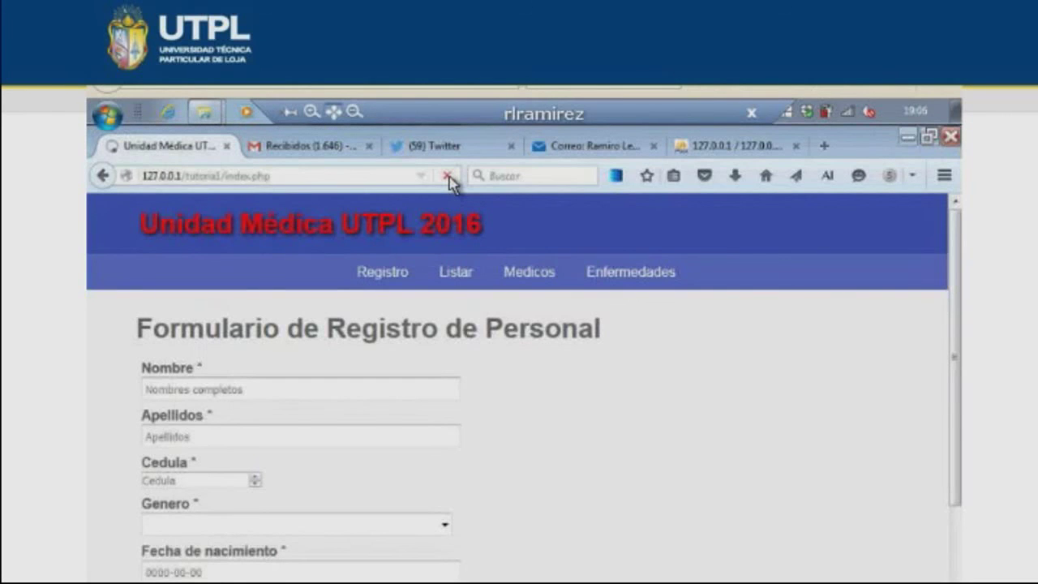
pyautogui.hotkey('alt', 'Tab')
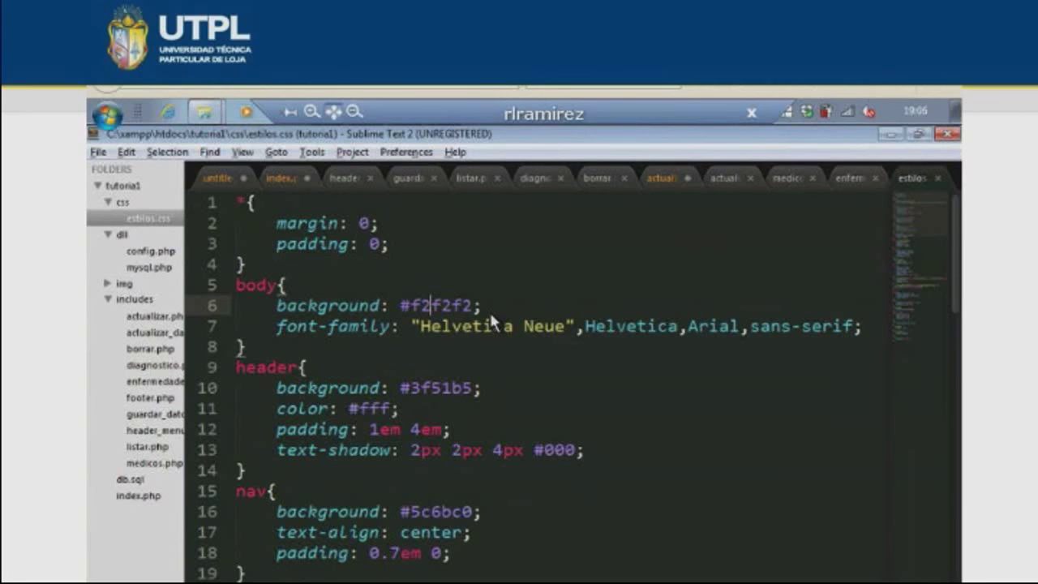
pyautogui.hotkey('alt', 'Tab')
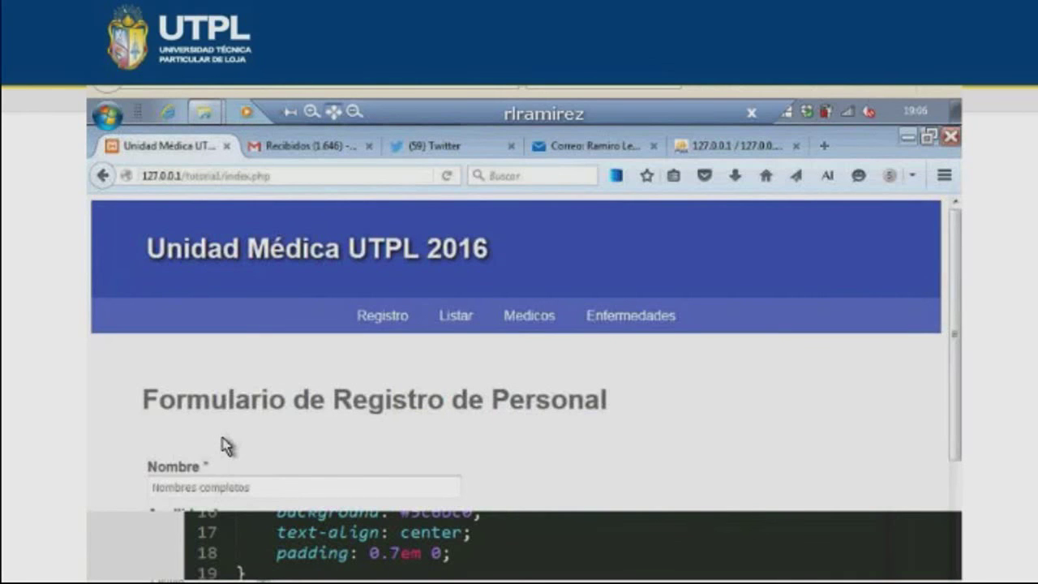
pyautogui.hotkey('alt', 'Tab')
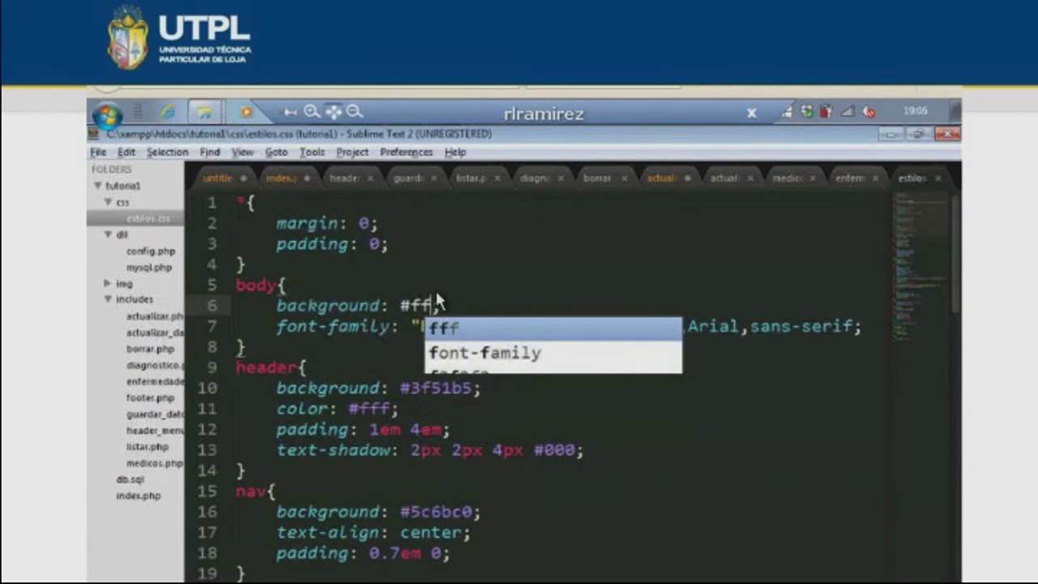
pyautogui.hotkey('alt', 'Tab')
pyautogui.hotkey('alt', 'Tab')
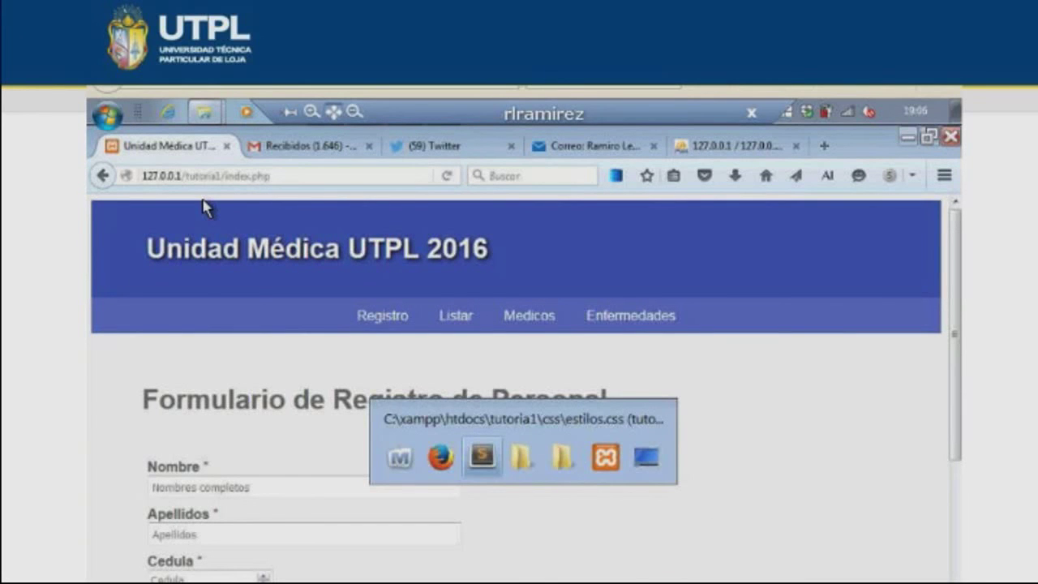
pyautogui.press('Escape')
pyautogui.press('F5')
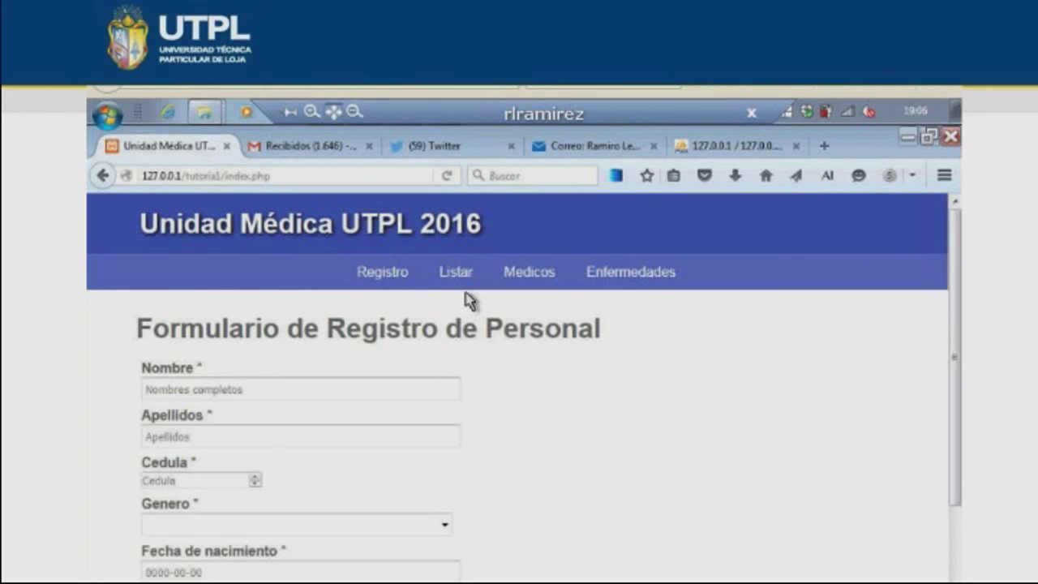
# - Change the nav rule's alignment from center to left and view the result in Firefox
pyautogui.hotkey('alt', 'Tab')
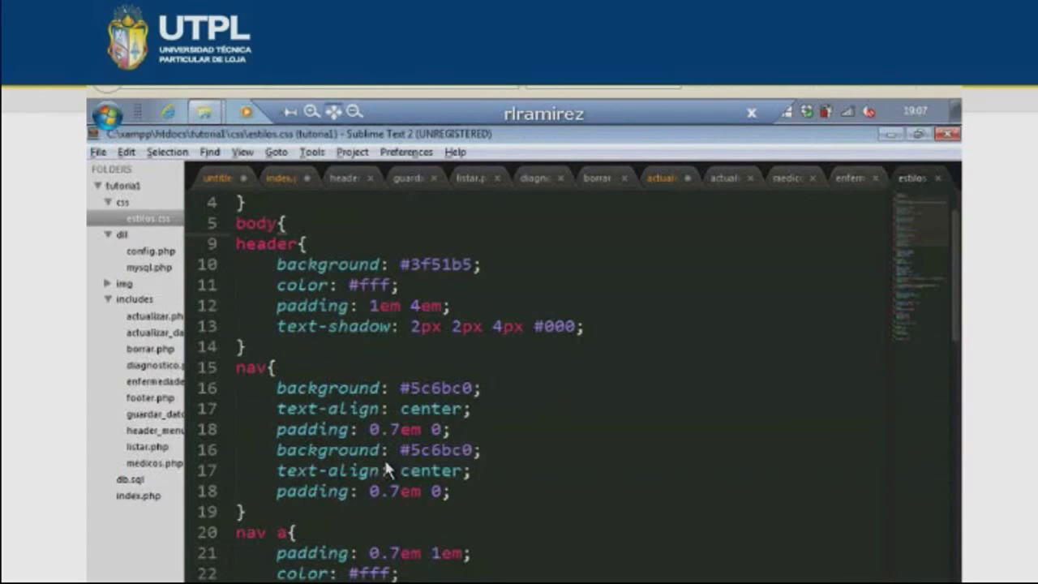
pyautogui.scroll(-2, 383, 457)
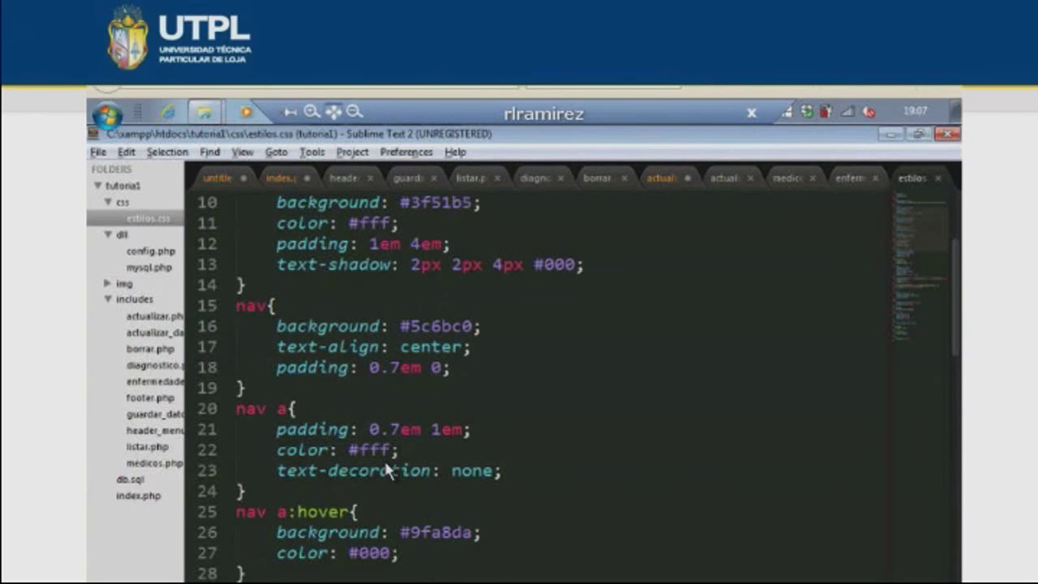
pyautogui.click(277, 326)
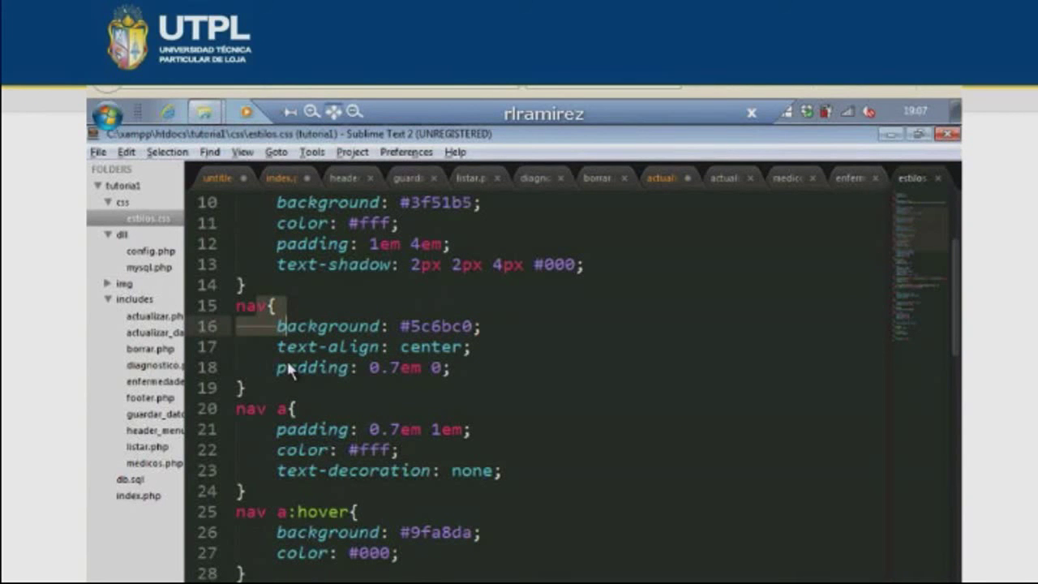
pyautogui.doubleClick(429, 346)
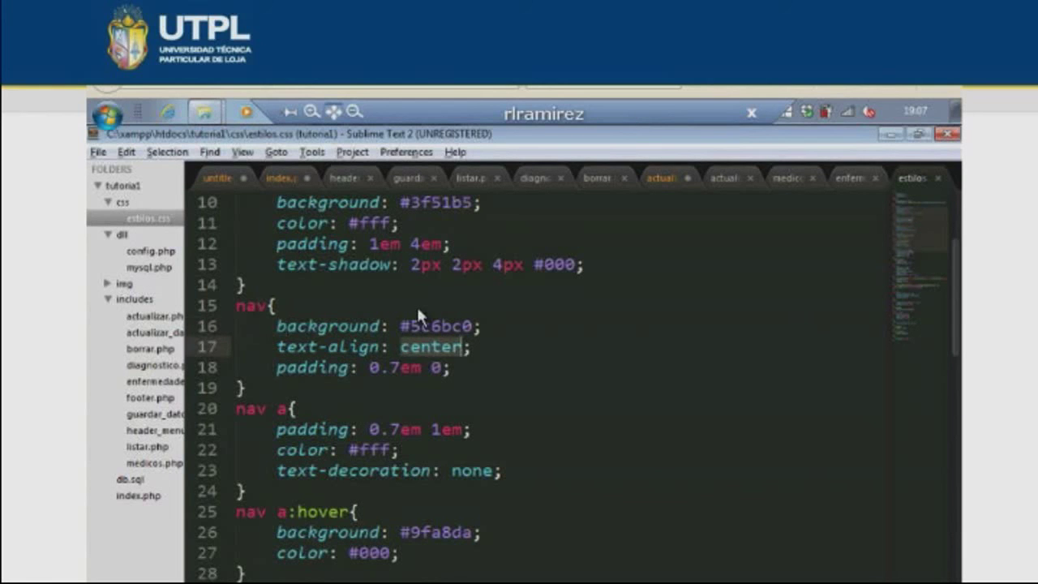
pyautogui.write('left')
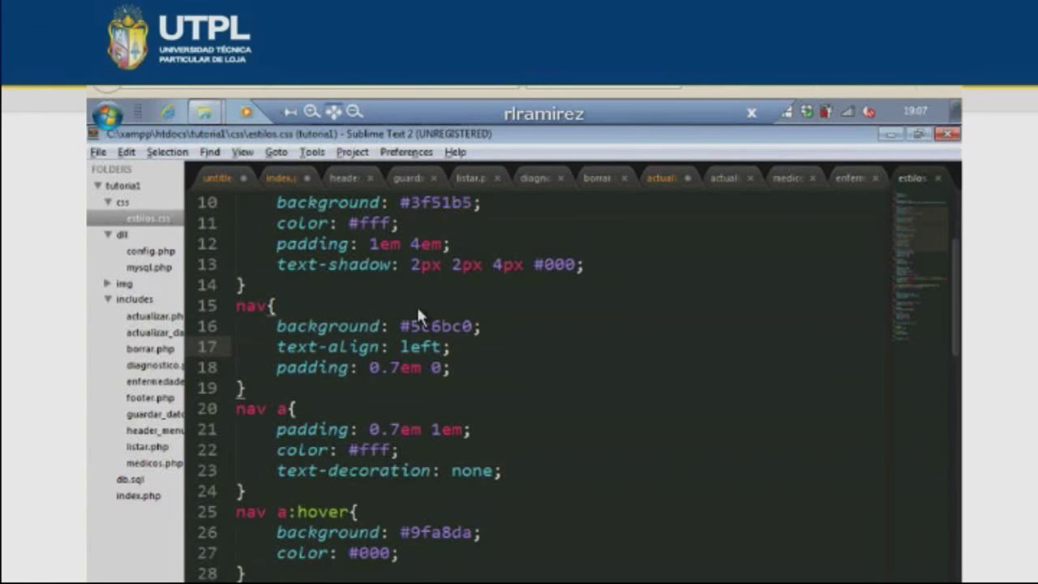
pyautogui.hotkey('alt', 'Tab')
pyautogui.click(448, 176)
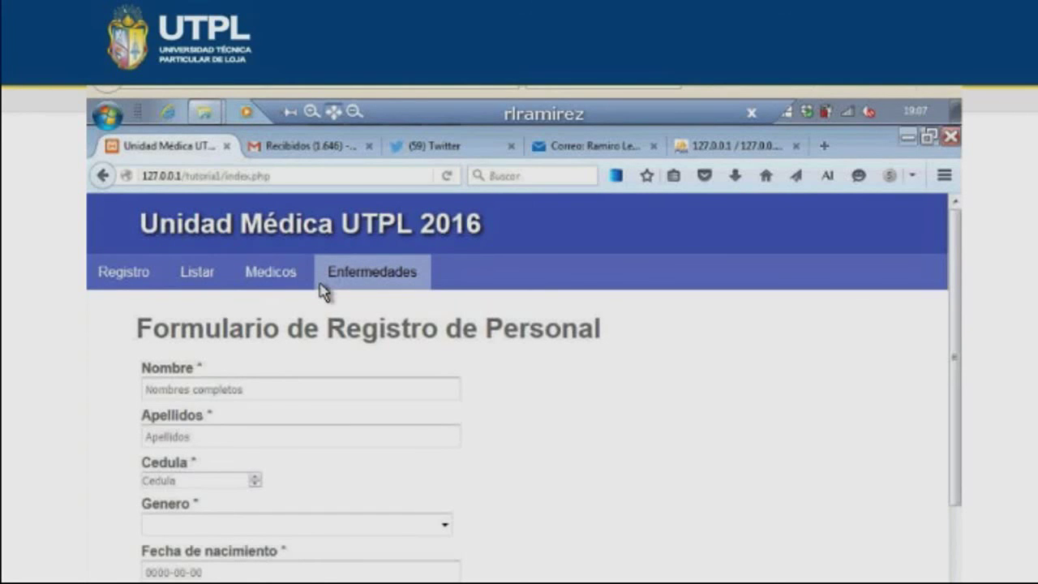
# - Set the nav link colour to red, save estilos.css and reload the page
pyautogui.hotkey('alt', 'Tab')
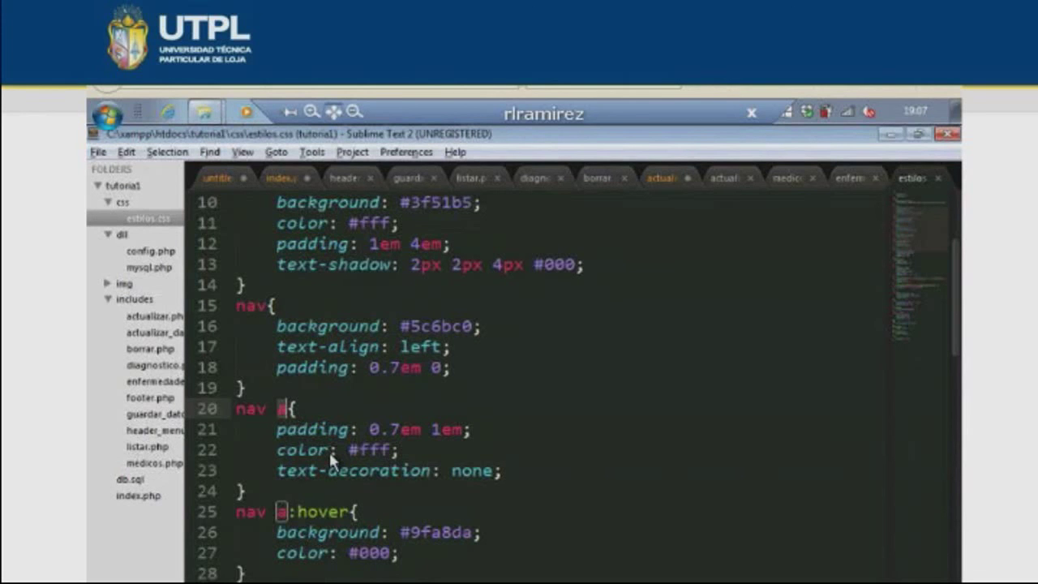
pyautogui.doubleClick(373, 450)
pyautogui.write('ref')
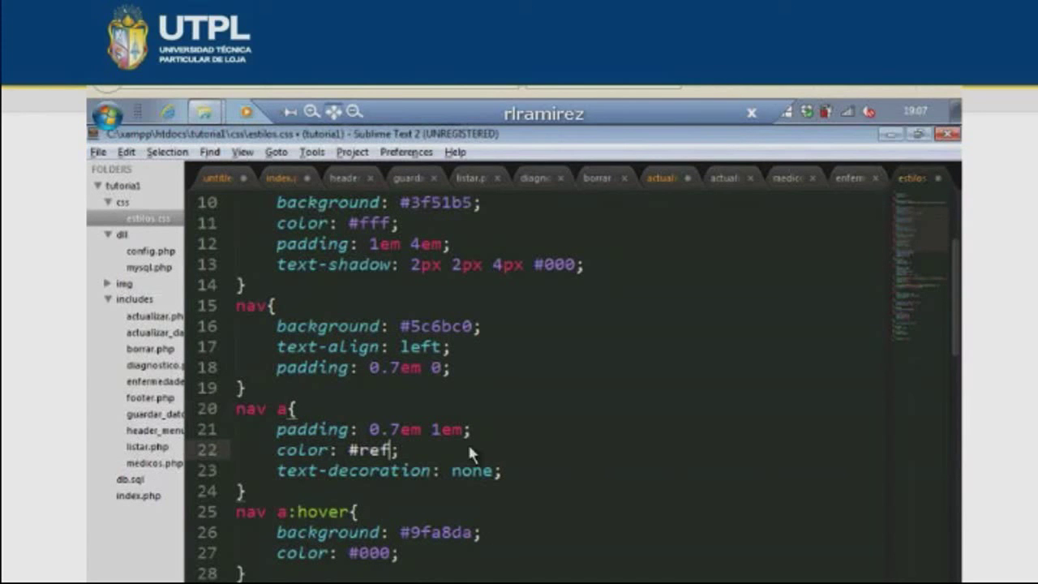
pyautogui.hotkey('ctrl', 'Left')
pyautogui.press('BackSpace')
pyautogui.press('End')
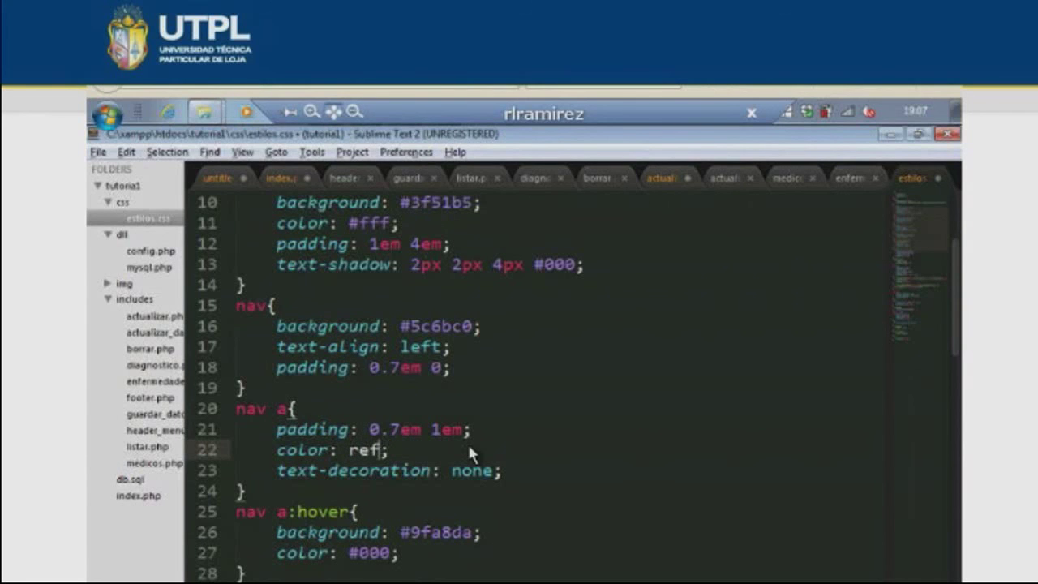
pyautogui.hotkey('ctrl', 's')
pyautogui.hotkey('alt', 'Tab')
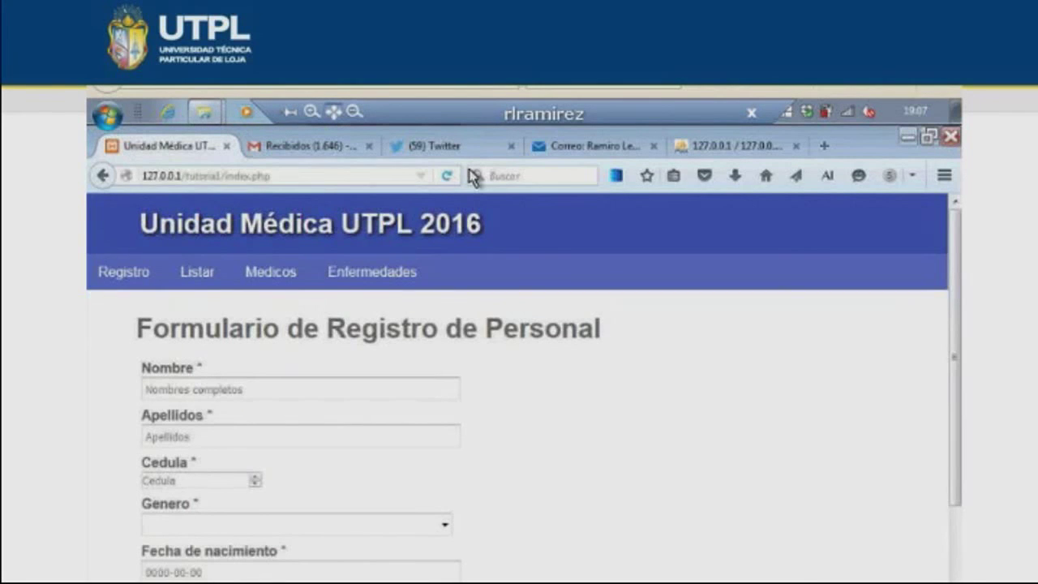
pyautogui.press('F5')
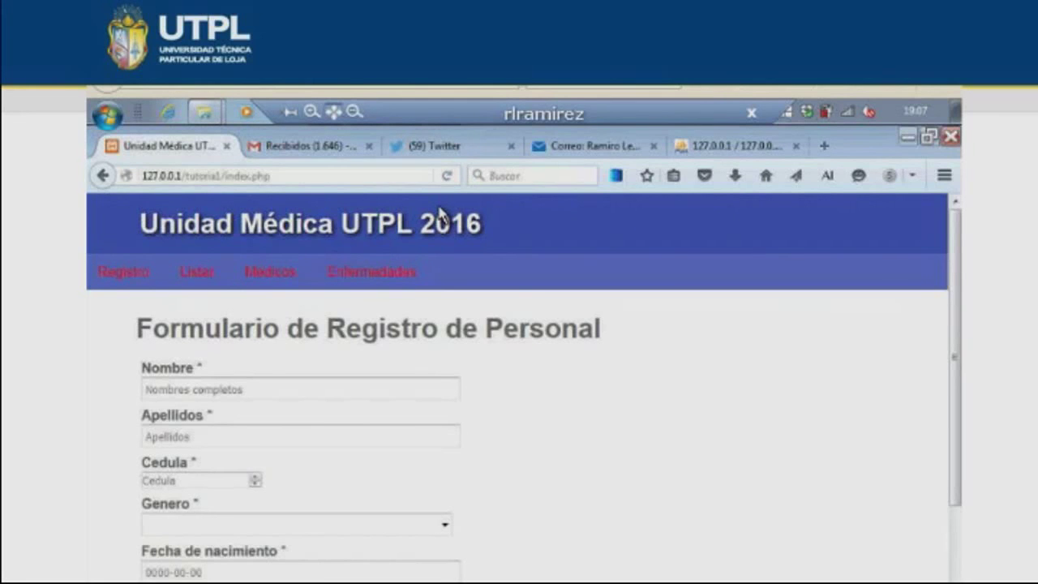
pyautogui.hotkey('alt', 'Tab')
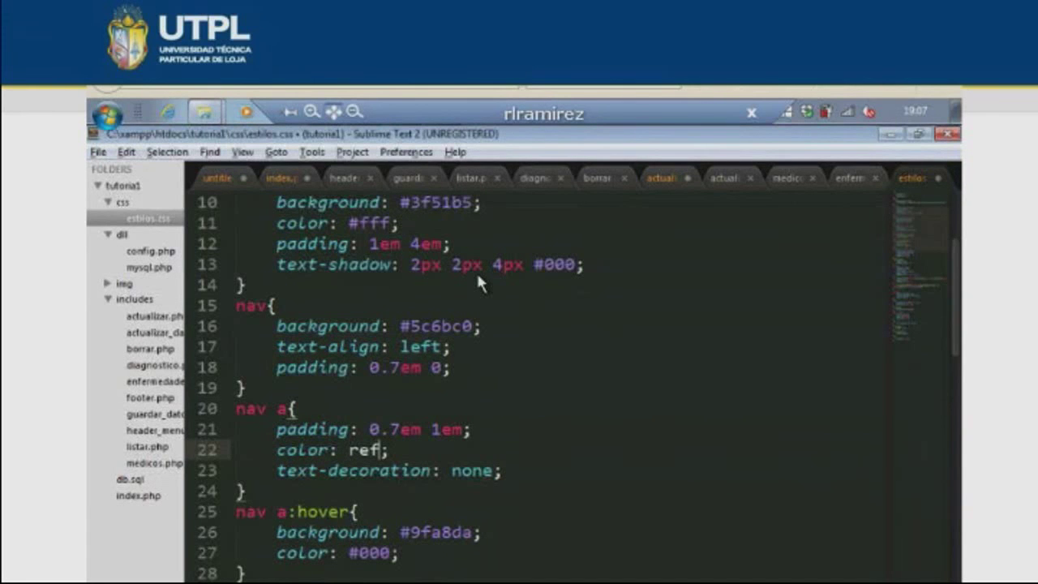
# - Revert the alignment and colour edits, save, and preview the nav links without the text-decoration line
pyautogui.hotkey('ctrl', 'z')
pyautogui.hotkey('ctrl', 'z')
pyautogui.hotkey('ctrl', 's')
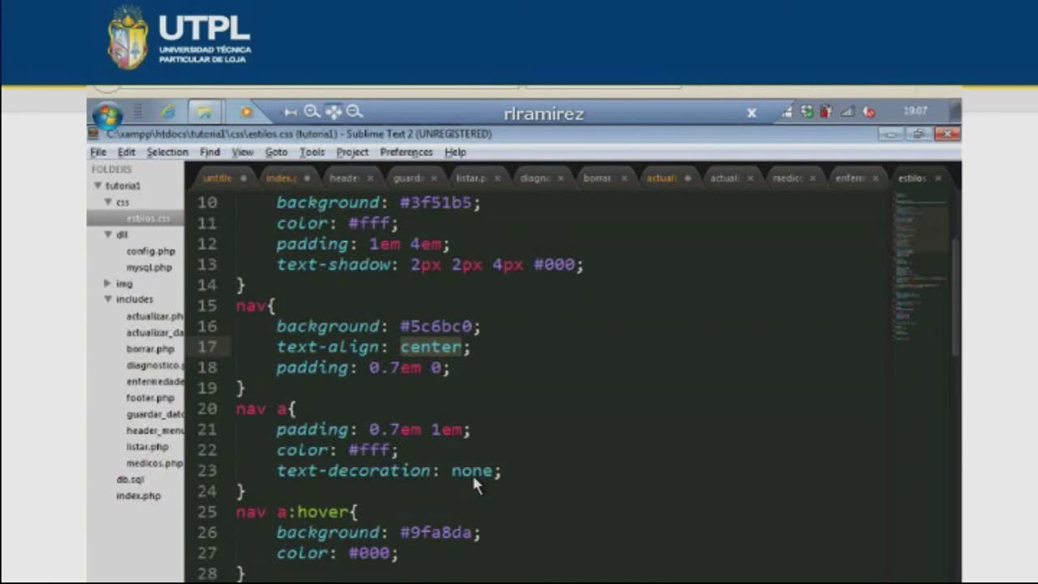
pyautogui.hotkey('ctrl', 'z')
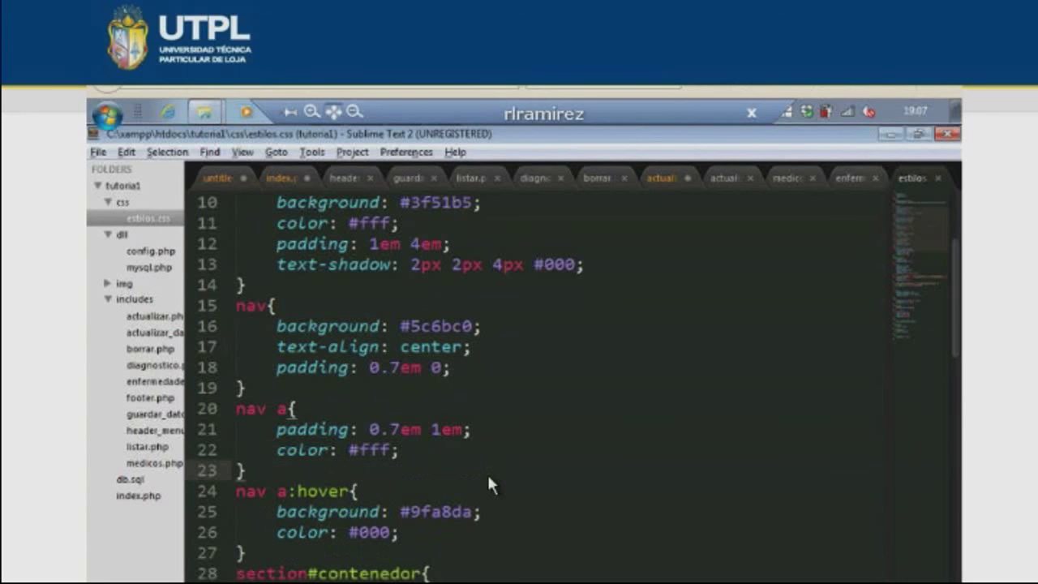
pyautogui.hotkey('alt', 'Tab')
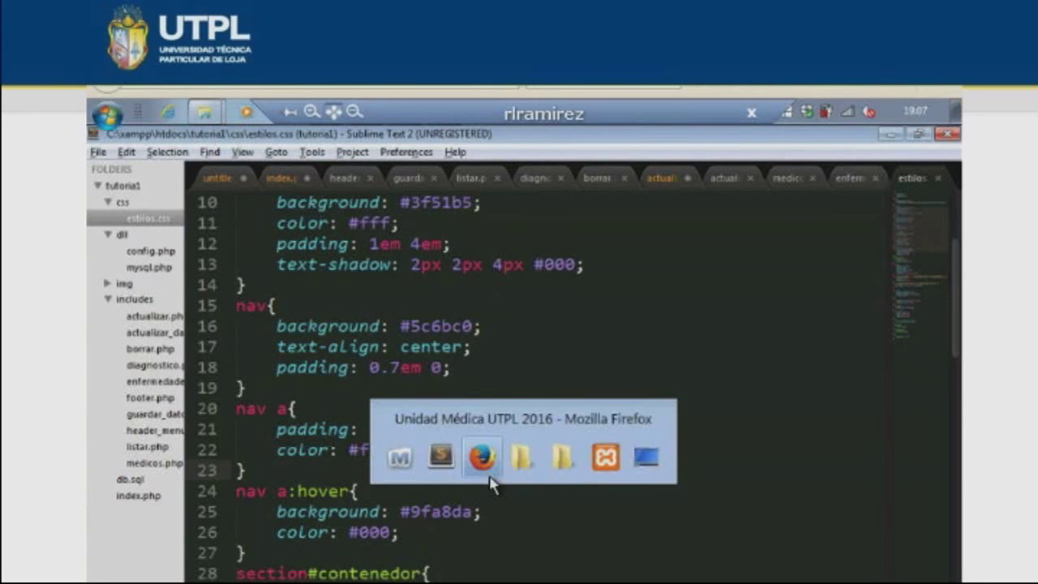
pyautogui.click(489, 479)
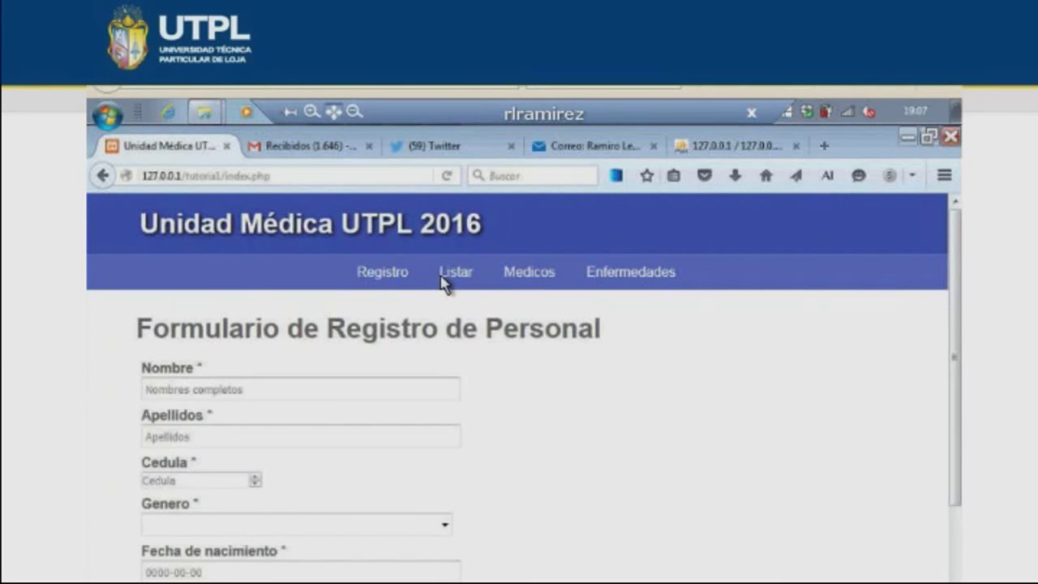
pyautogui.hotkey('alt', 'Tab')
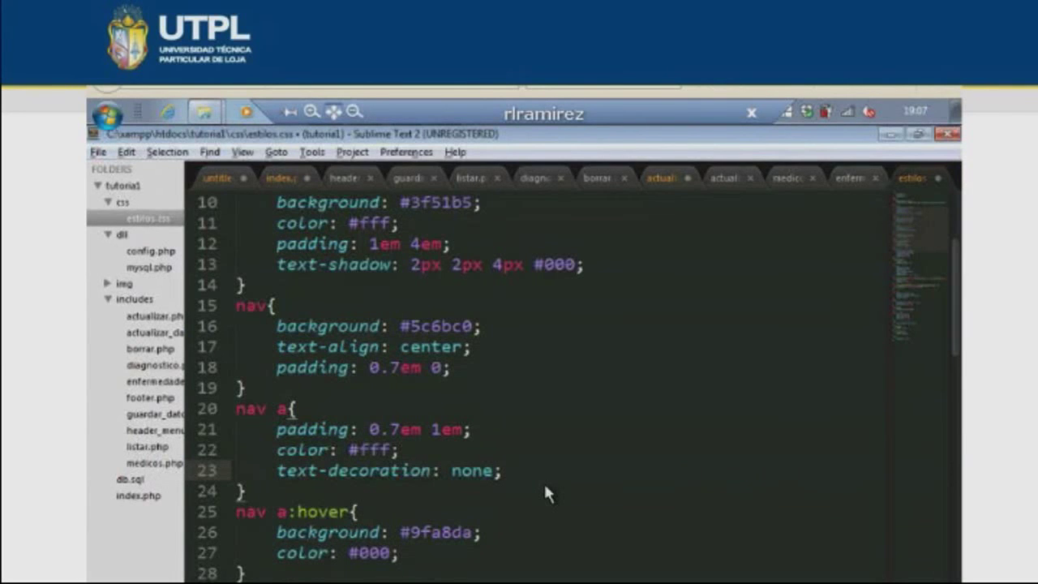
pyautogui.scroll(-1, 545, 486)
pyautogui.hotkey('alt', 'Tab')
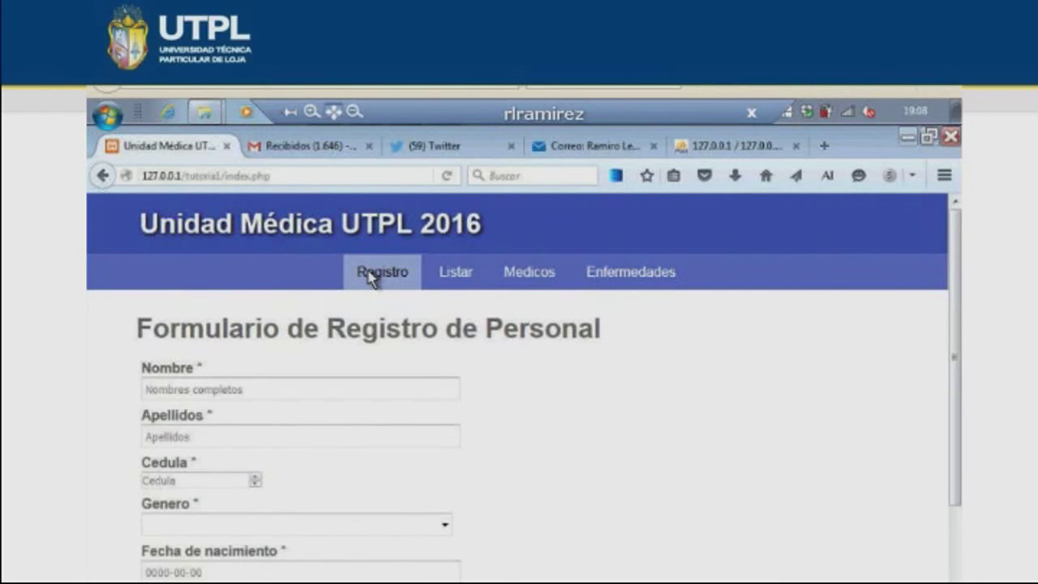
# - Change the section#contenedor width in estilos.css from 90% to 50%
pyautogui.hotkey('alt', 'Tab')
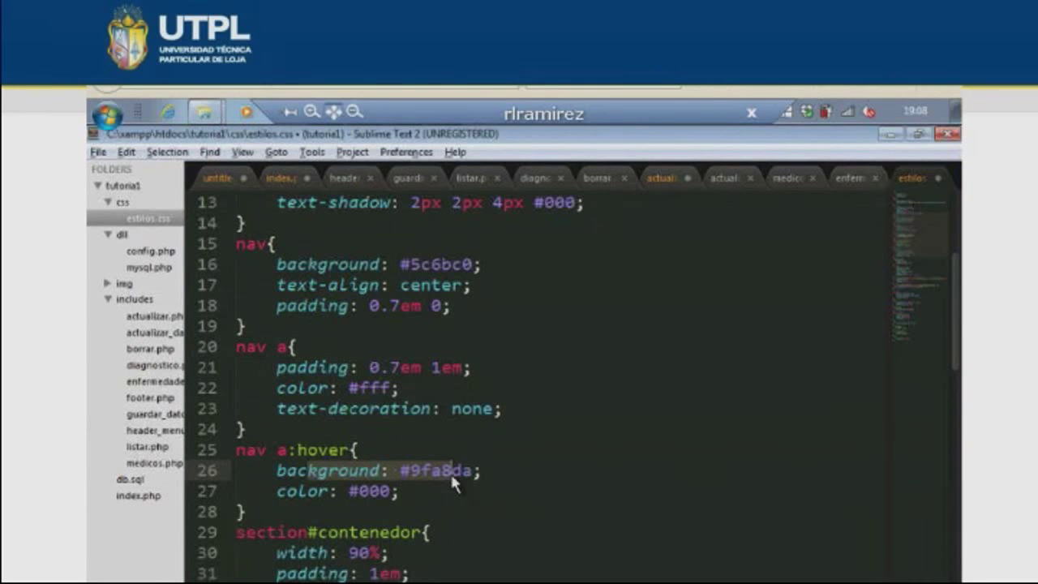
pyautogui.click(450, 486)
pyautogui.scroll(-2, 422, 491)
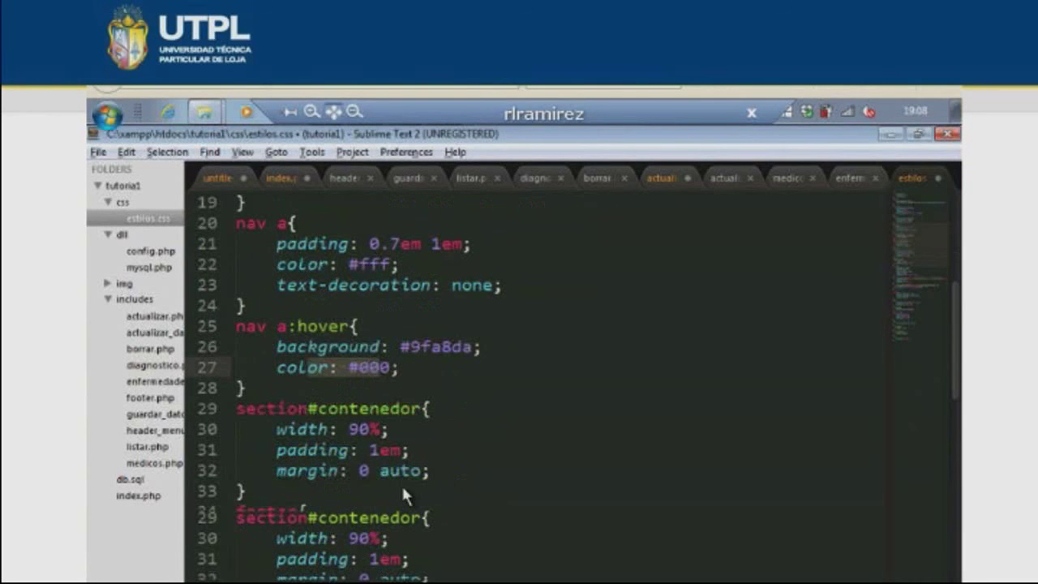
pyautogui.click(403, 367)
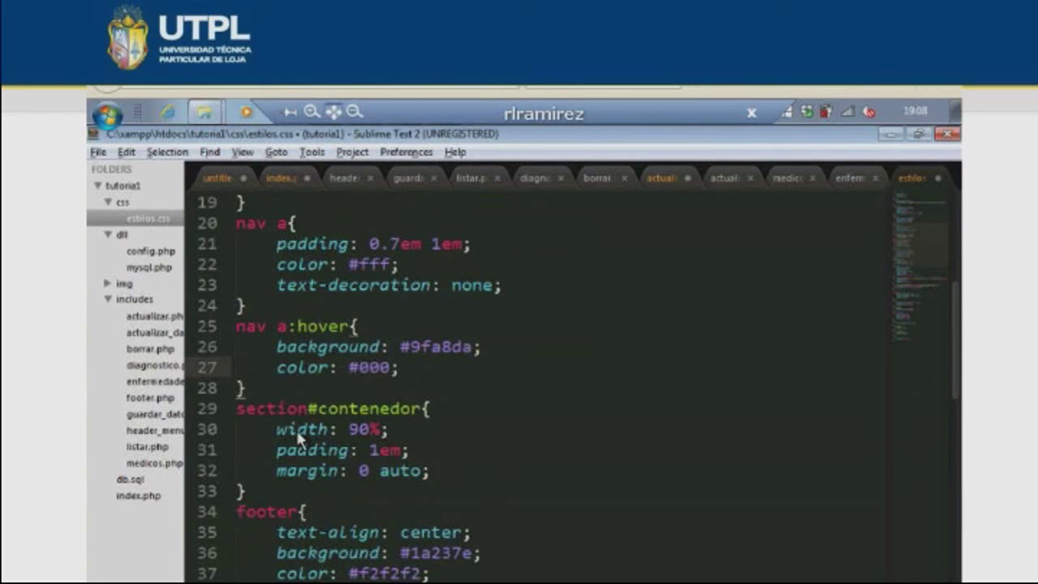
pyautogui.click(358, 430)
pyautogui.press('BackSpace')
pyautogui.write('5')
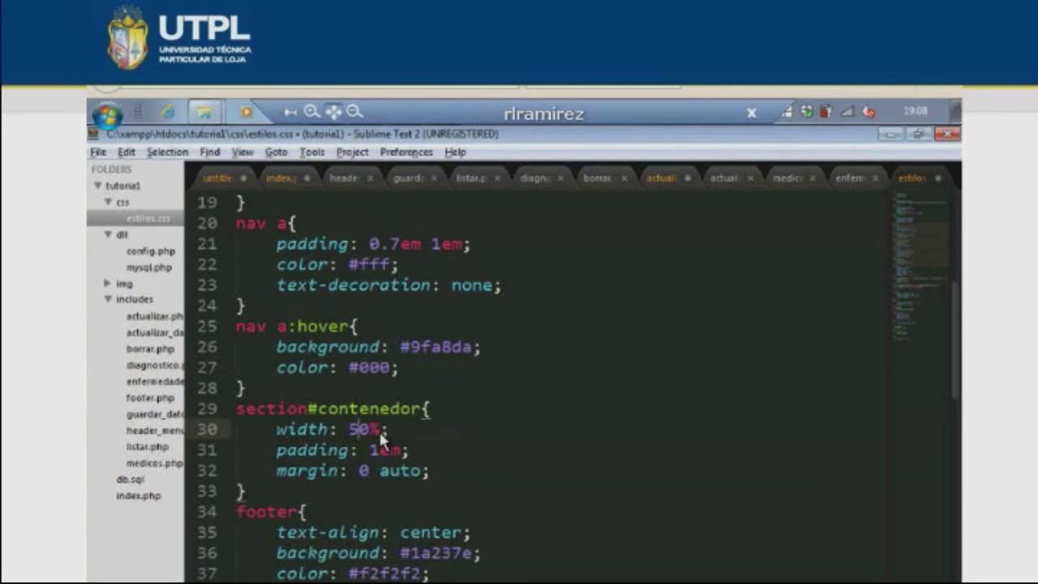
# - Reload the page in Firefox and inspect the narrower form with the developer tools
pyautogui.hotkey('alt', 'Tab')
pyautogui.click(445, 177)
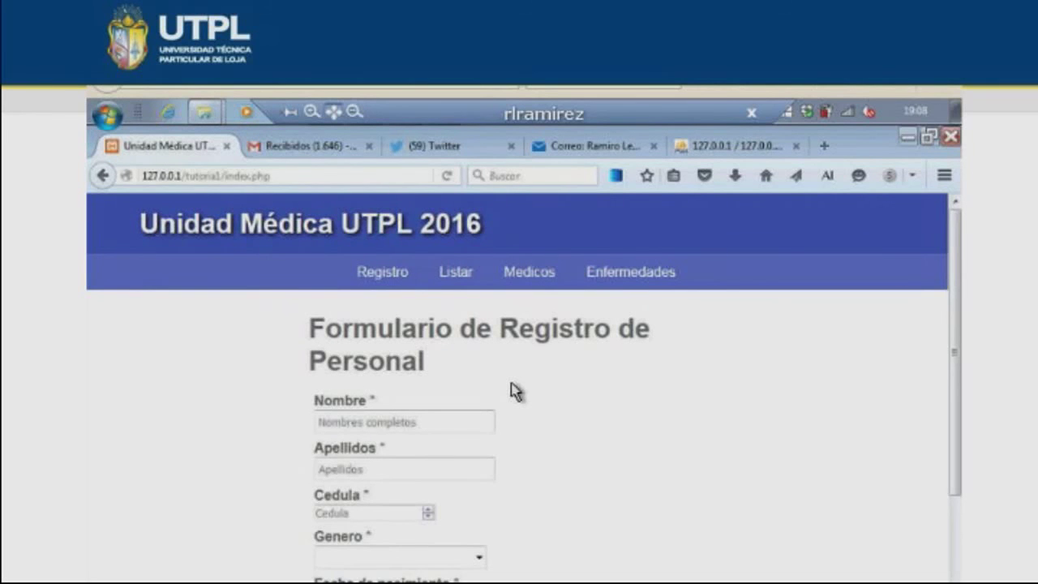
pyautogui.press('F12')
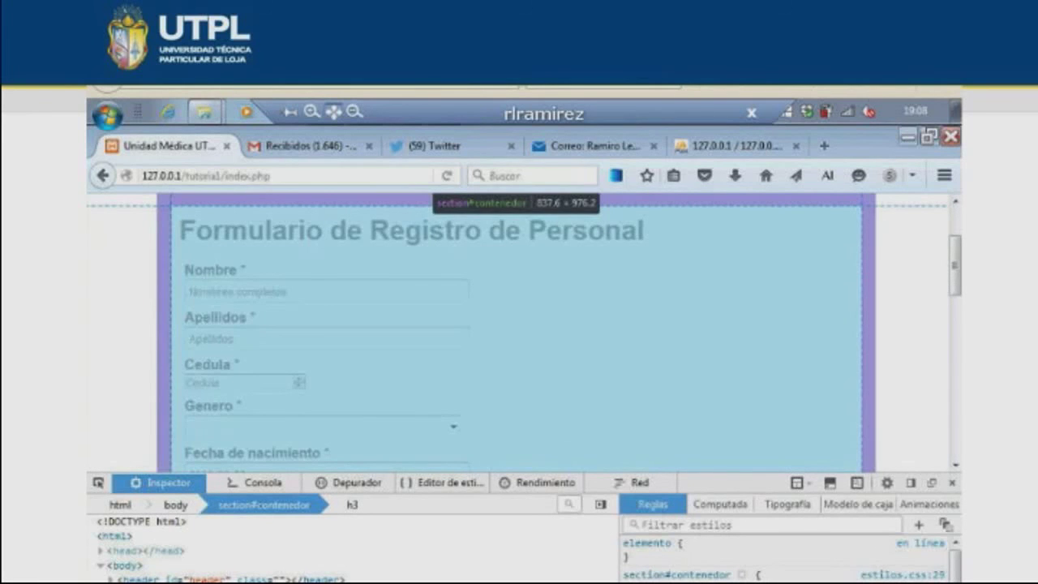
pyautogui.hotkey('alt', 'Tab')
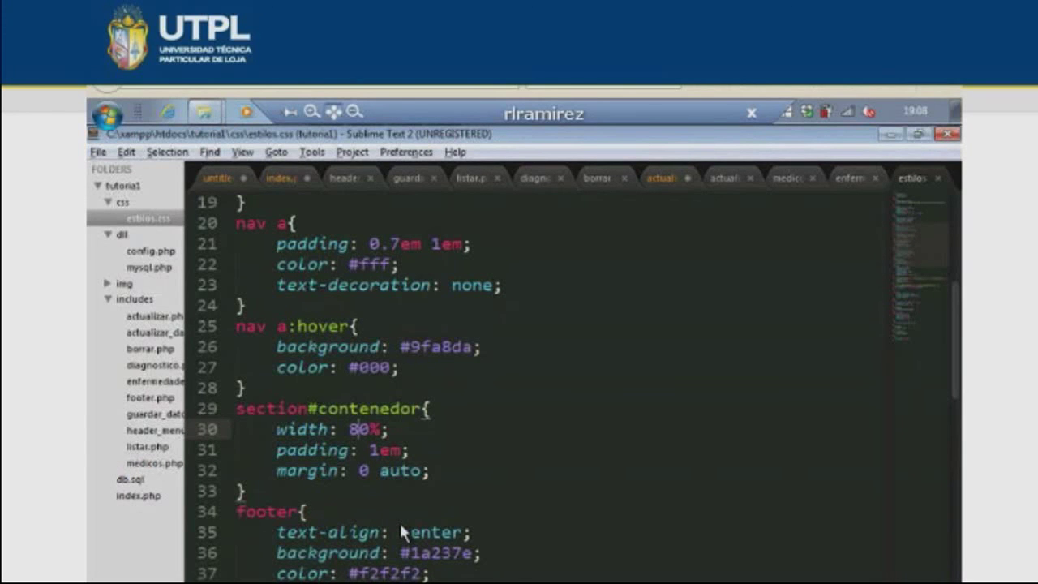
pyautogui.hotkey('alt', 'Tab')
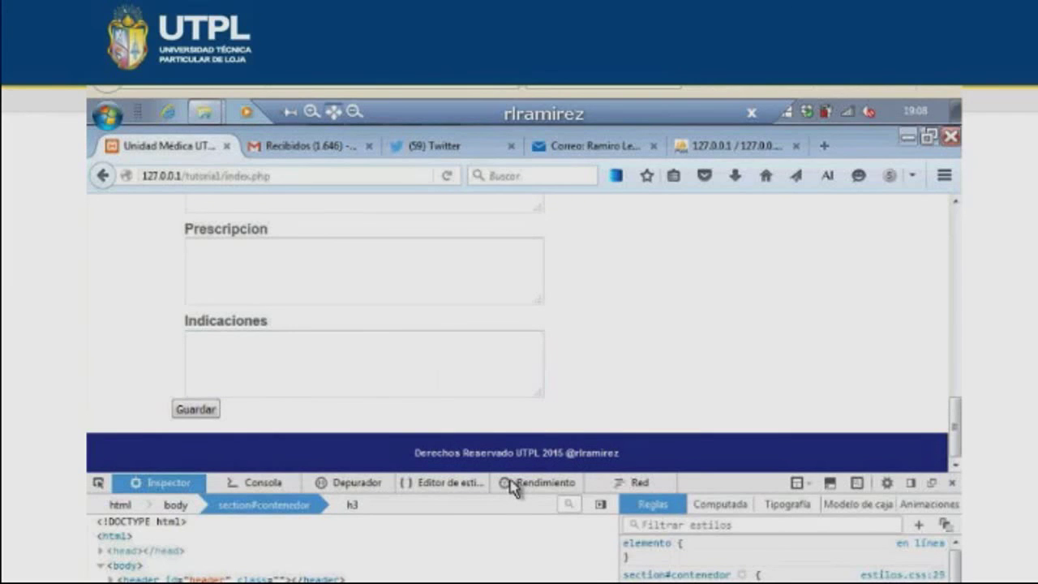
pyautogui.hotkey('alt', 'Tab')
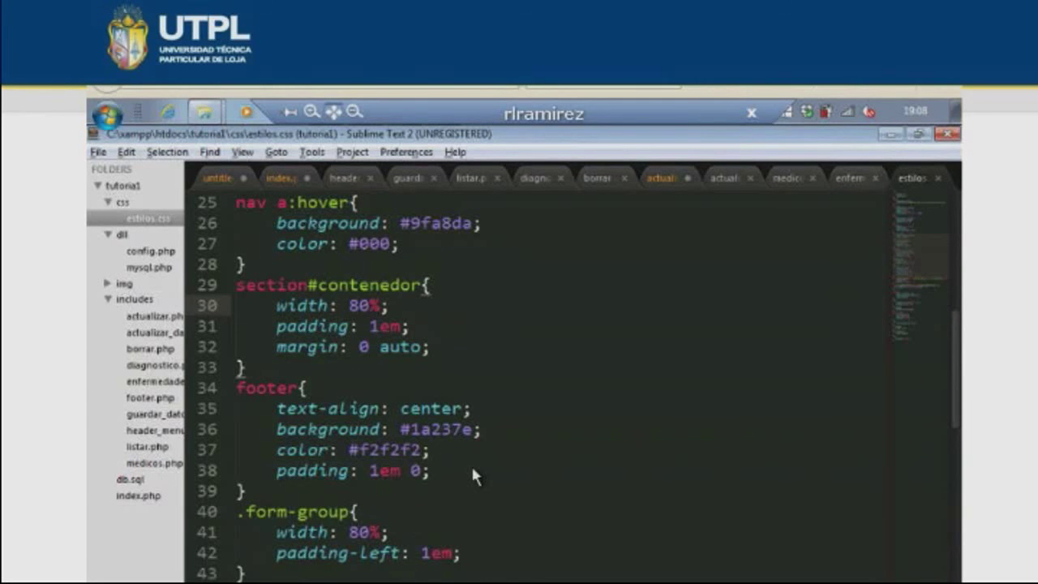
pyautogui.scroll(-5, 373, 527)
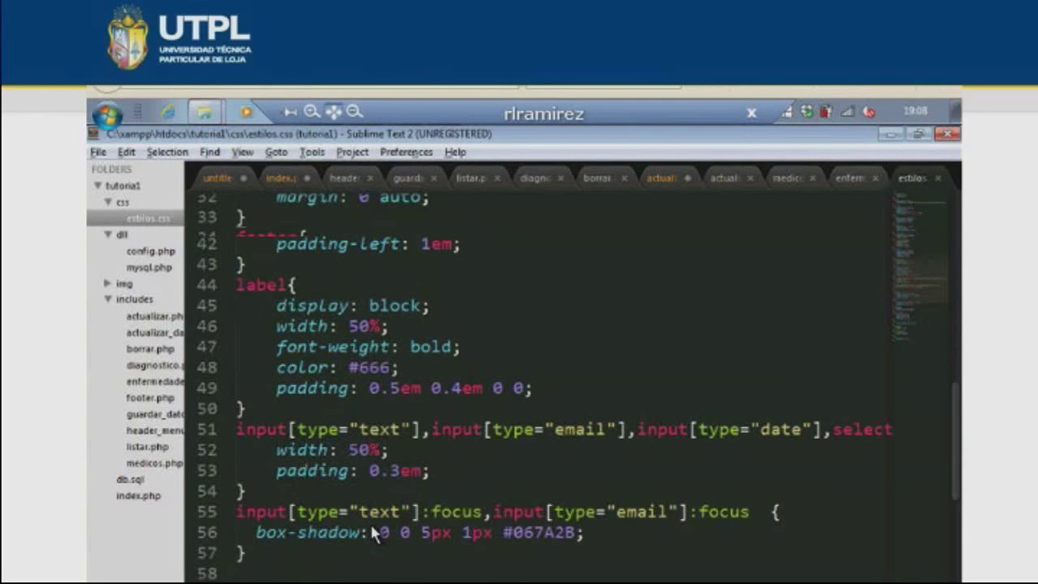
pyautogui.hotkey('alt', 'Tab')
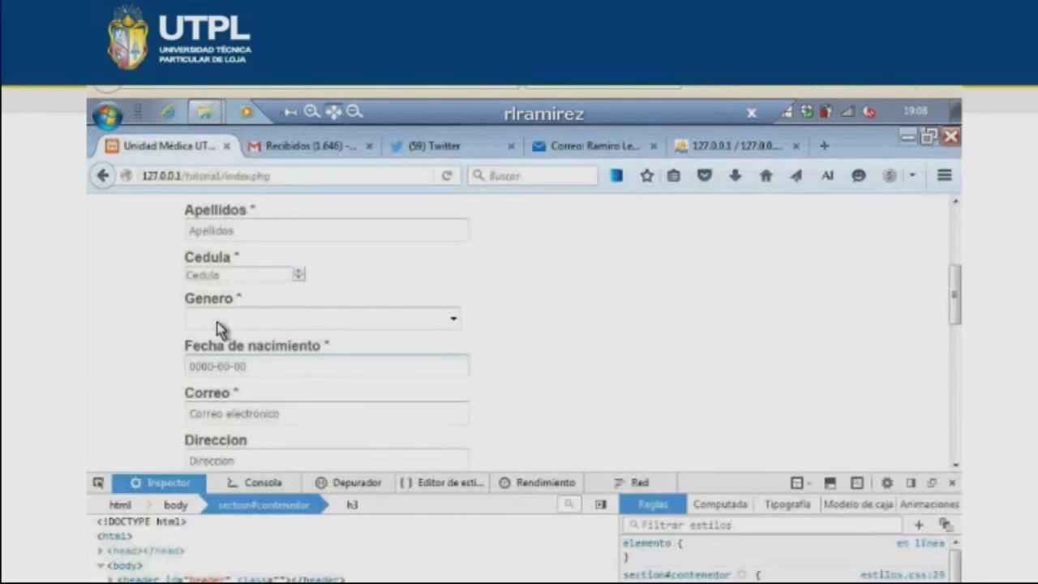
pyautogui.moveTo(231, 257); pyautogui.dragTo(174, 261)
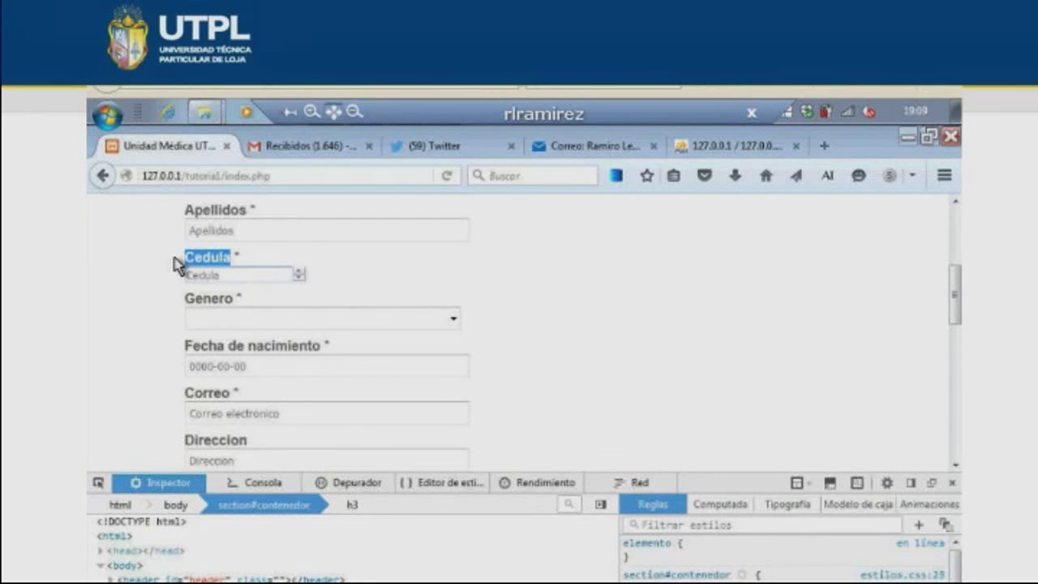
pyautogui.hotkey('alt', 'Tab')
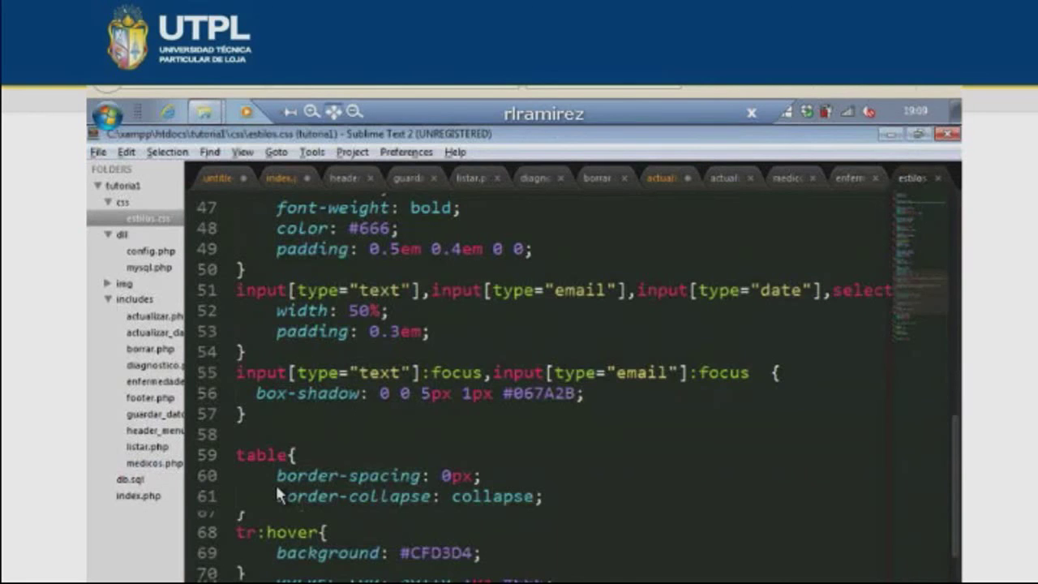
pyautogui.scroll(-4, 449, 365)
pyautogui.hotkey('alt', 'Tab')
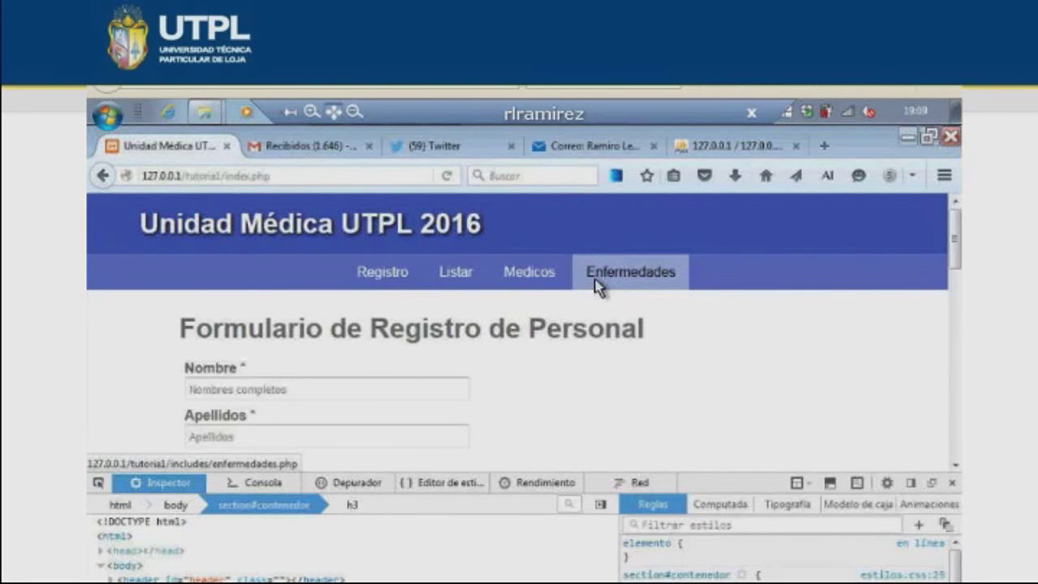
pyautogui.click(455, 272)
pyautogui.scroll(-3, 466, 357)
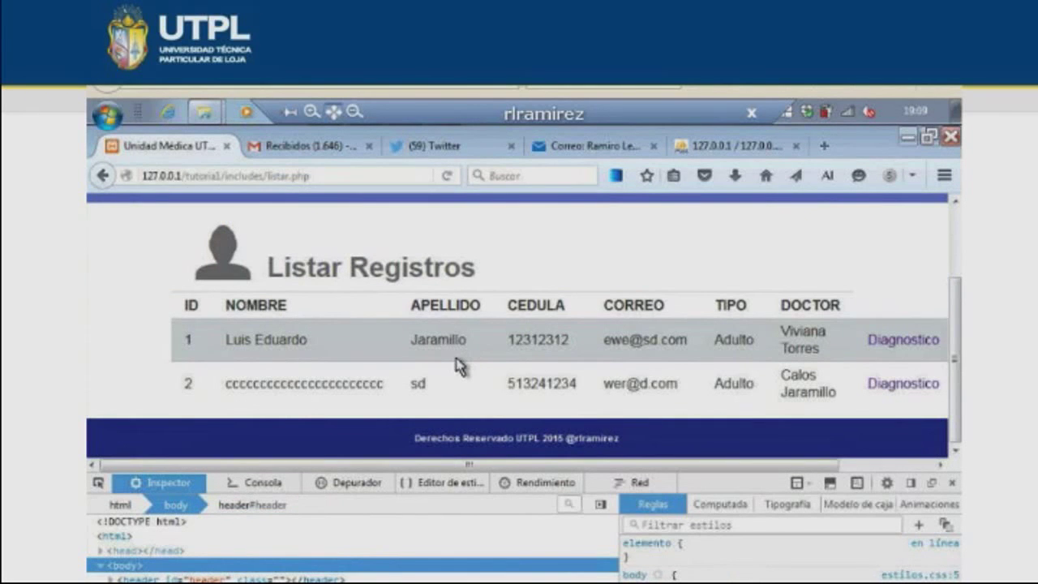
pyautogui.hotkey('alt', 'Tab')
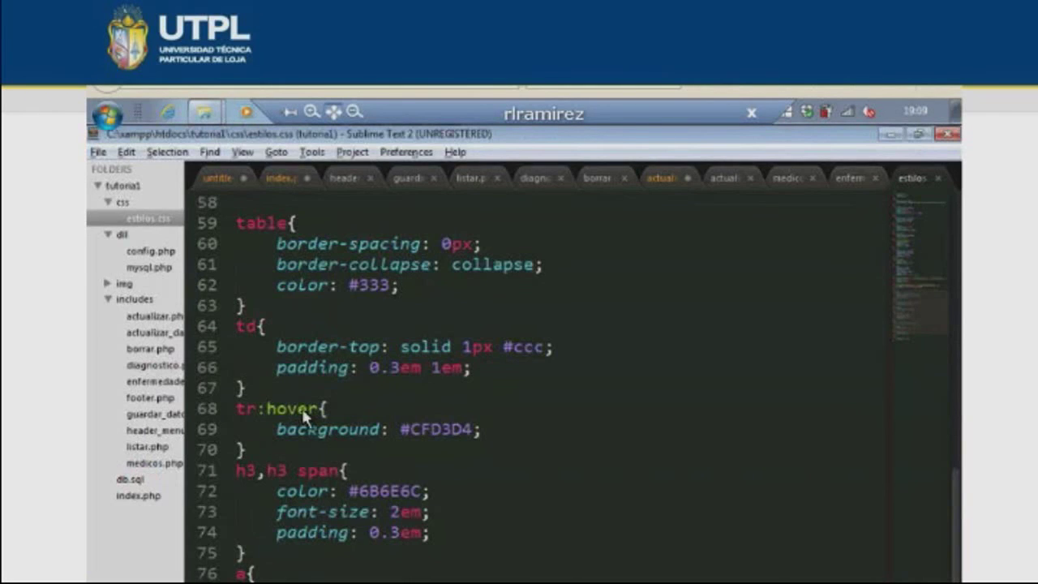
pyautogui.moveTo(307, 429); pyautogui.dragTo(451, 431)
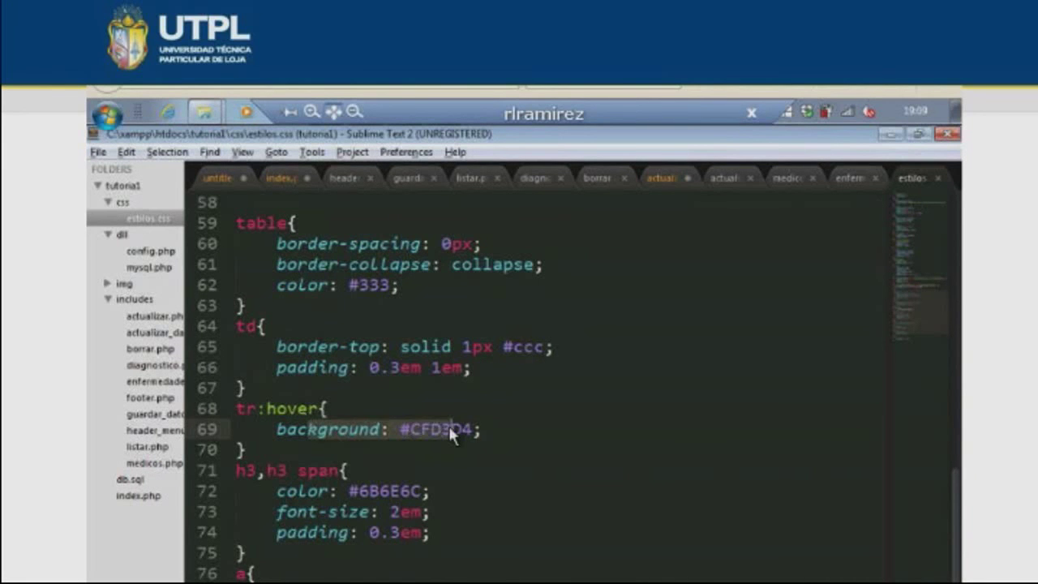
pyautogui.scroll(-2, 362, 431)
pyautogui.scroll(-2, 363, 428)
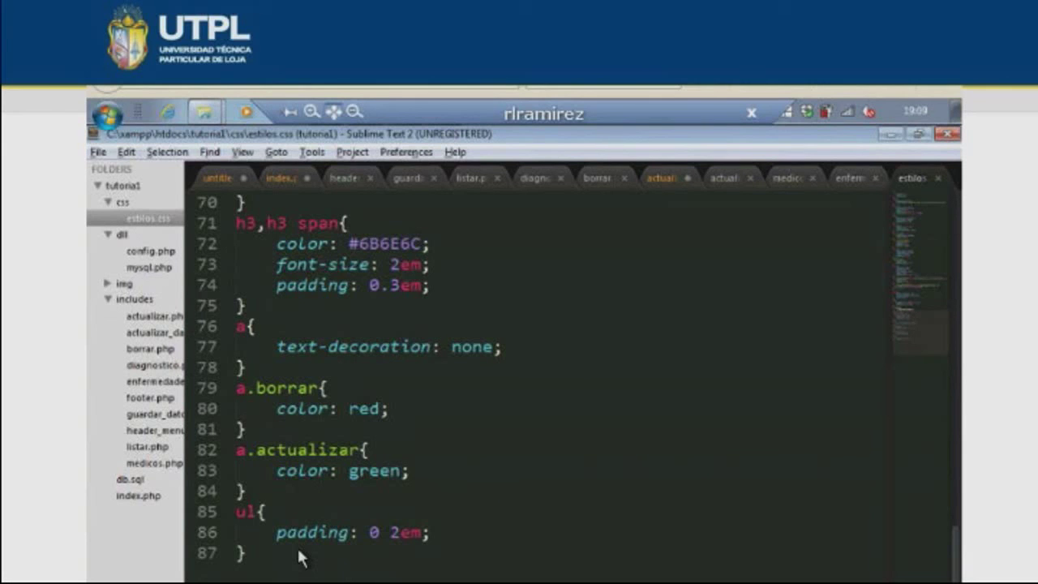
pyautogui.scroll(5, 309, 487)
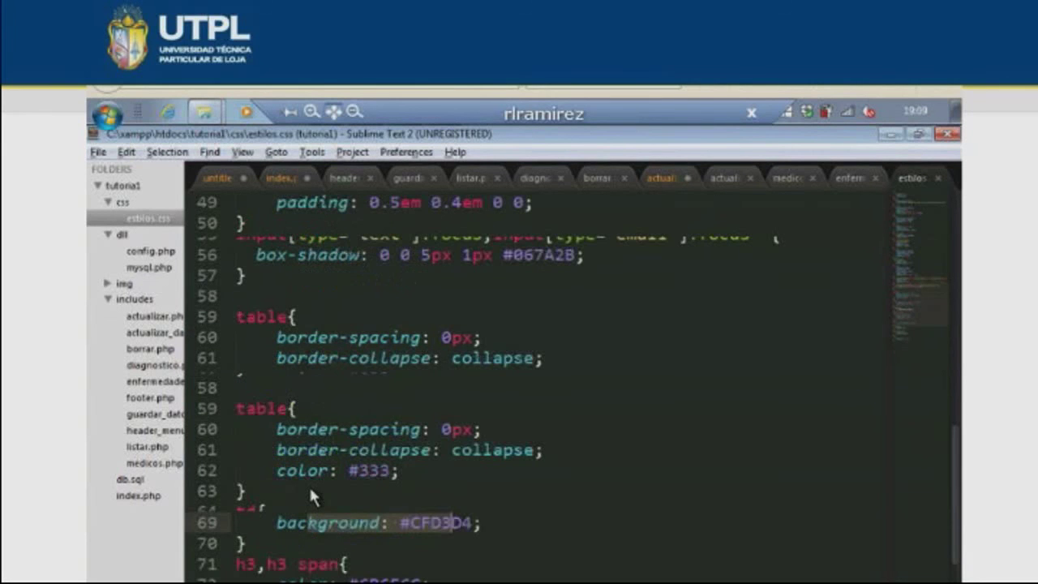
pyautogui.scroll(2, 311, 496)
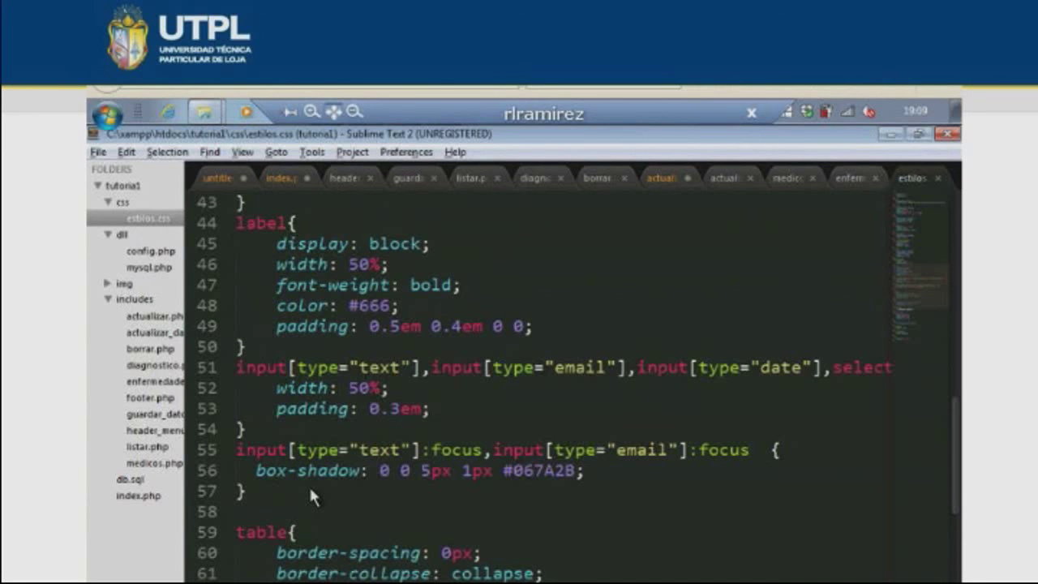
pyautogui.scroll(4, 308, 495)
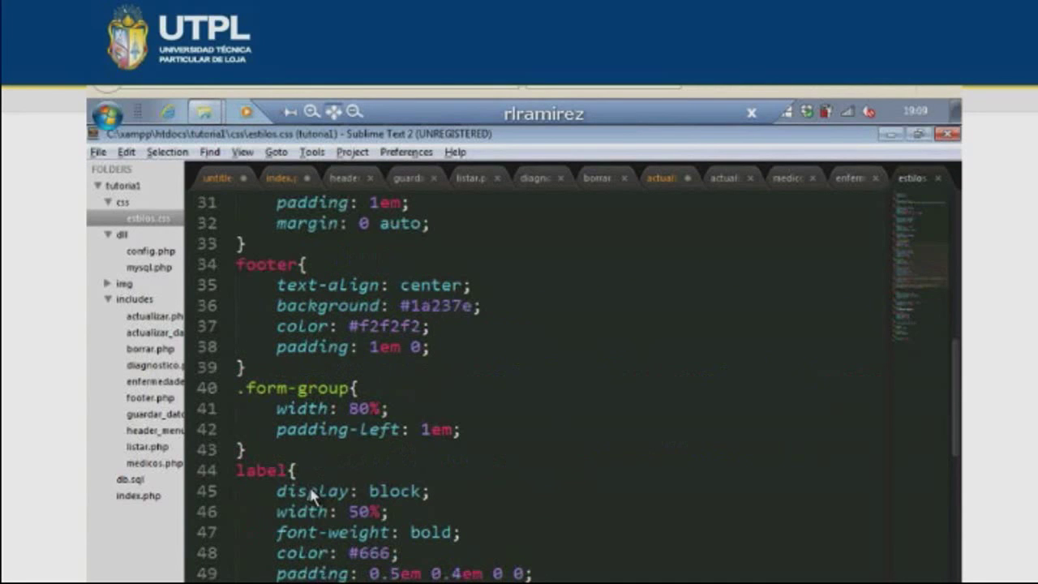